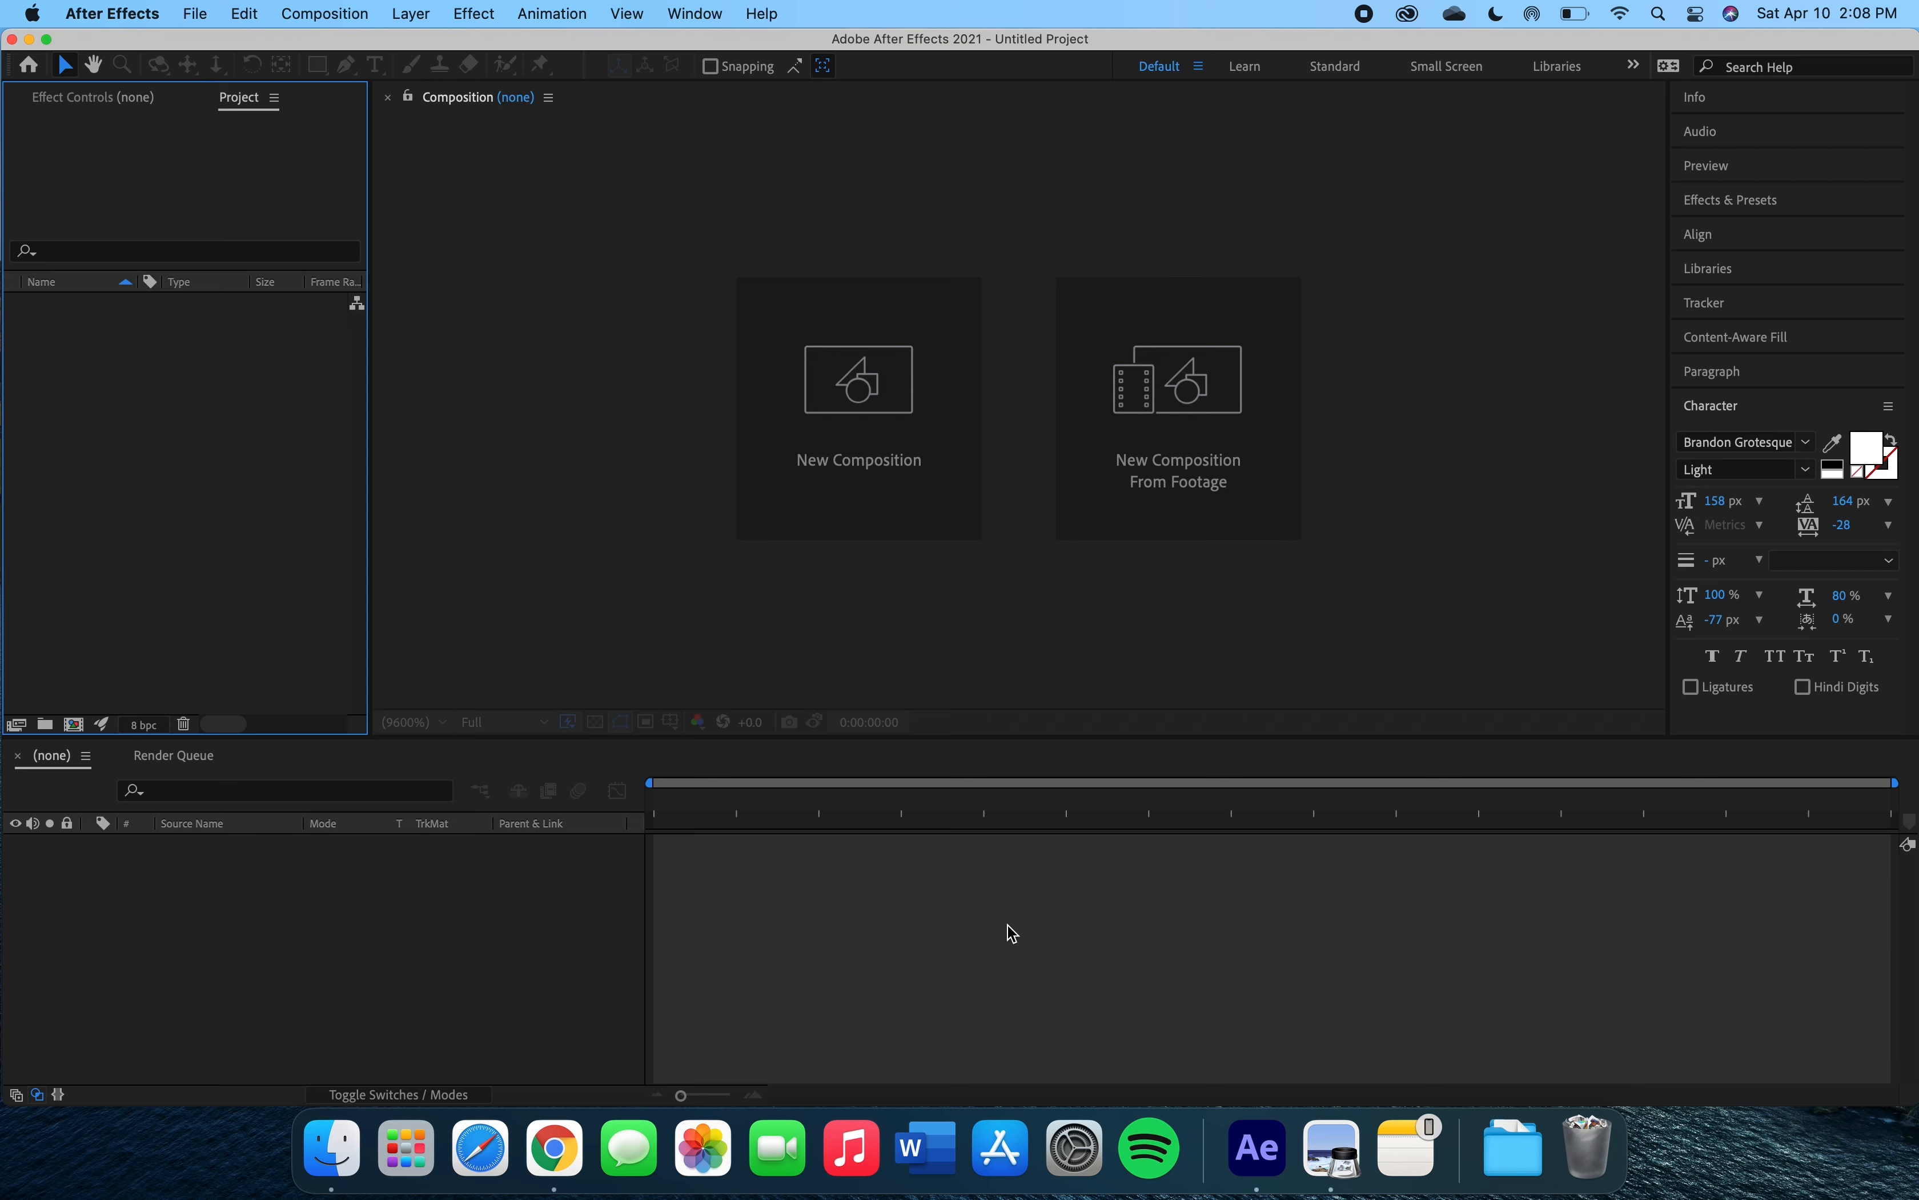
# Create a new composition named Comp 1 with the HDTV 1080 29.97 preset.
pyautogui.click(870, 382)
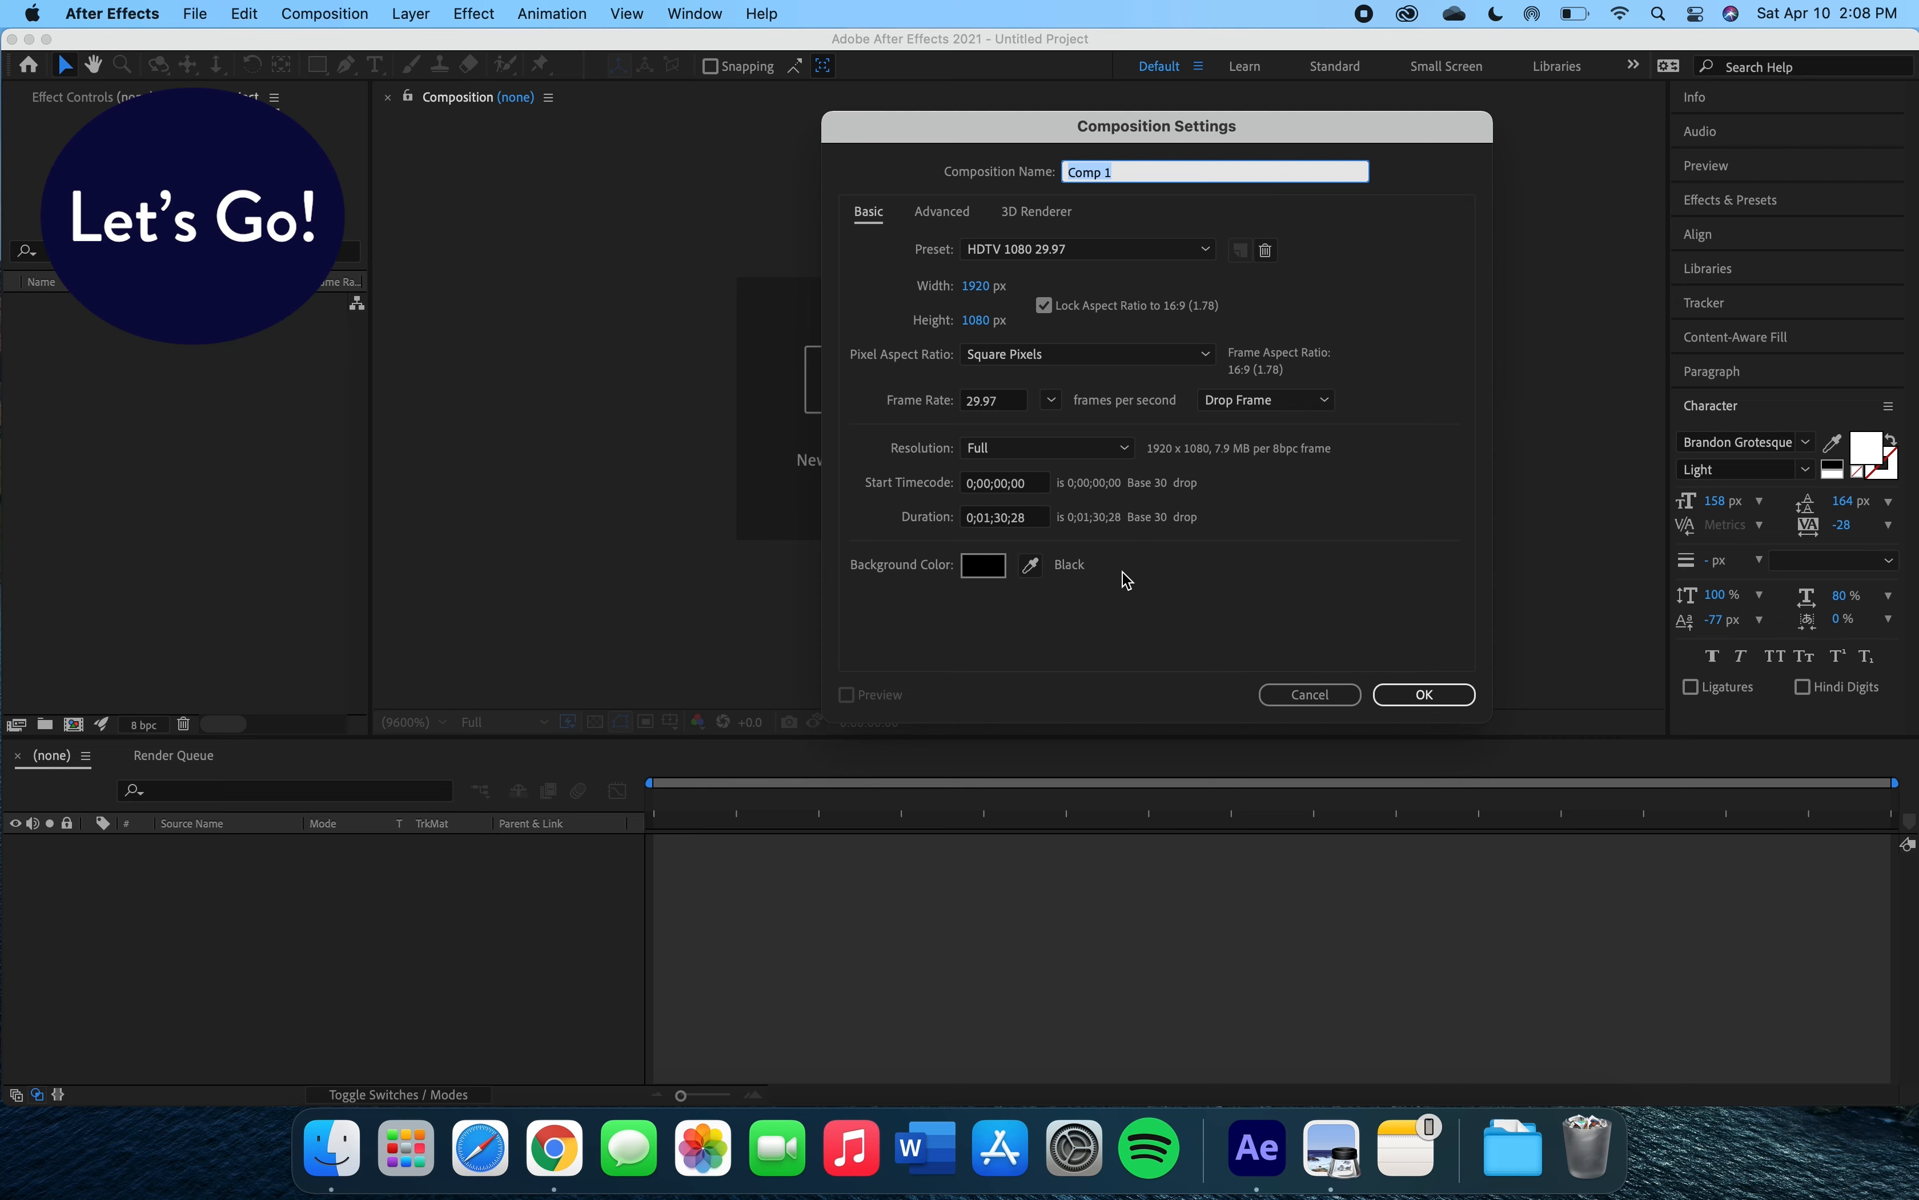
pyautogui.click(1398, 702)
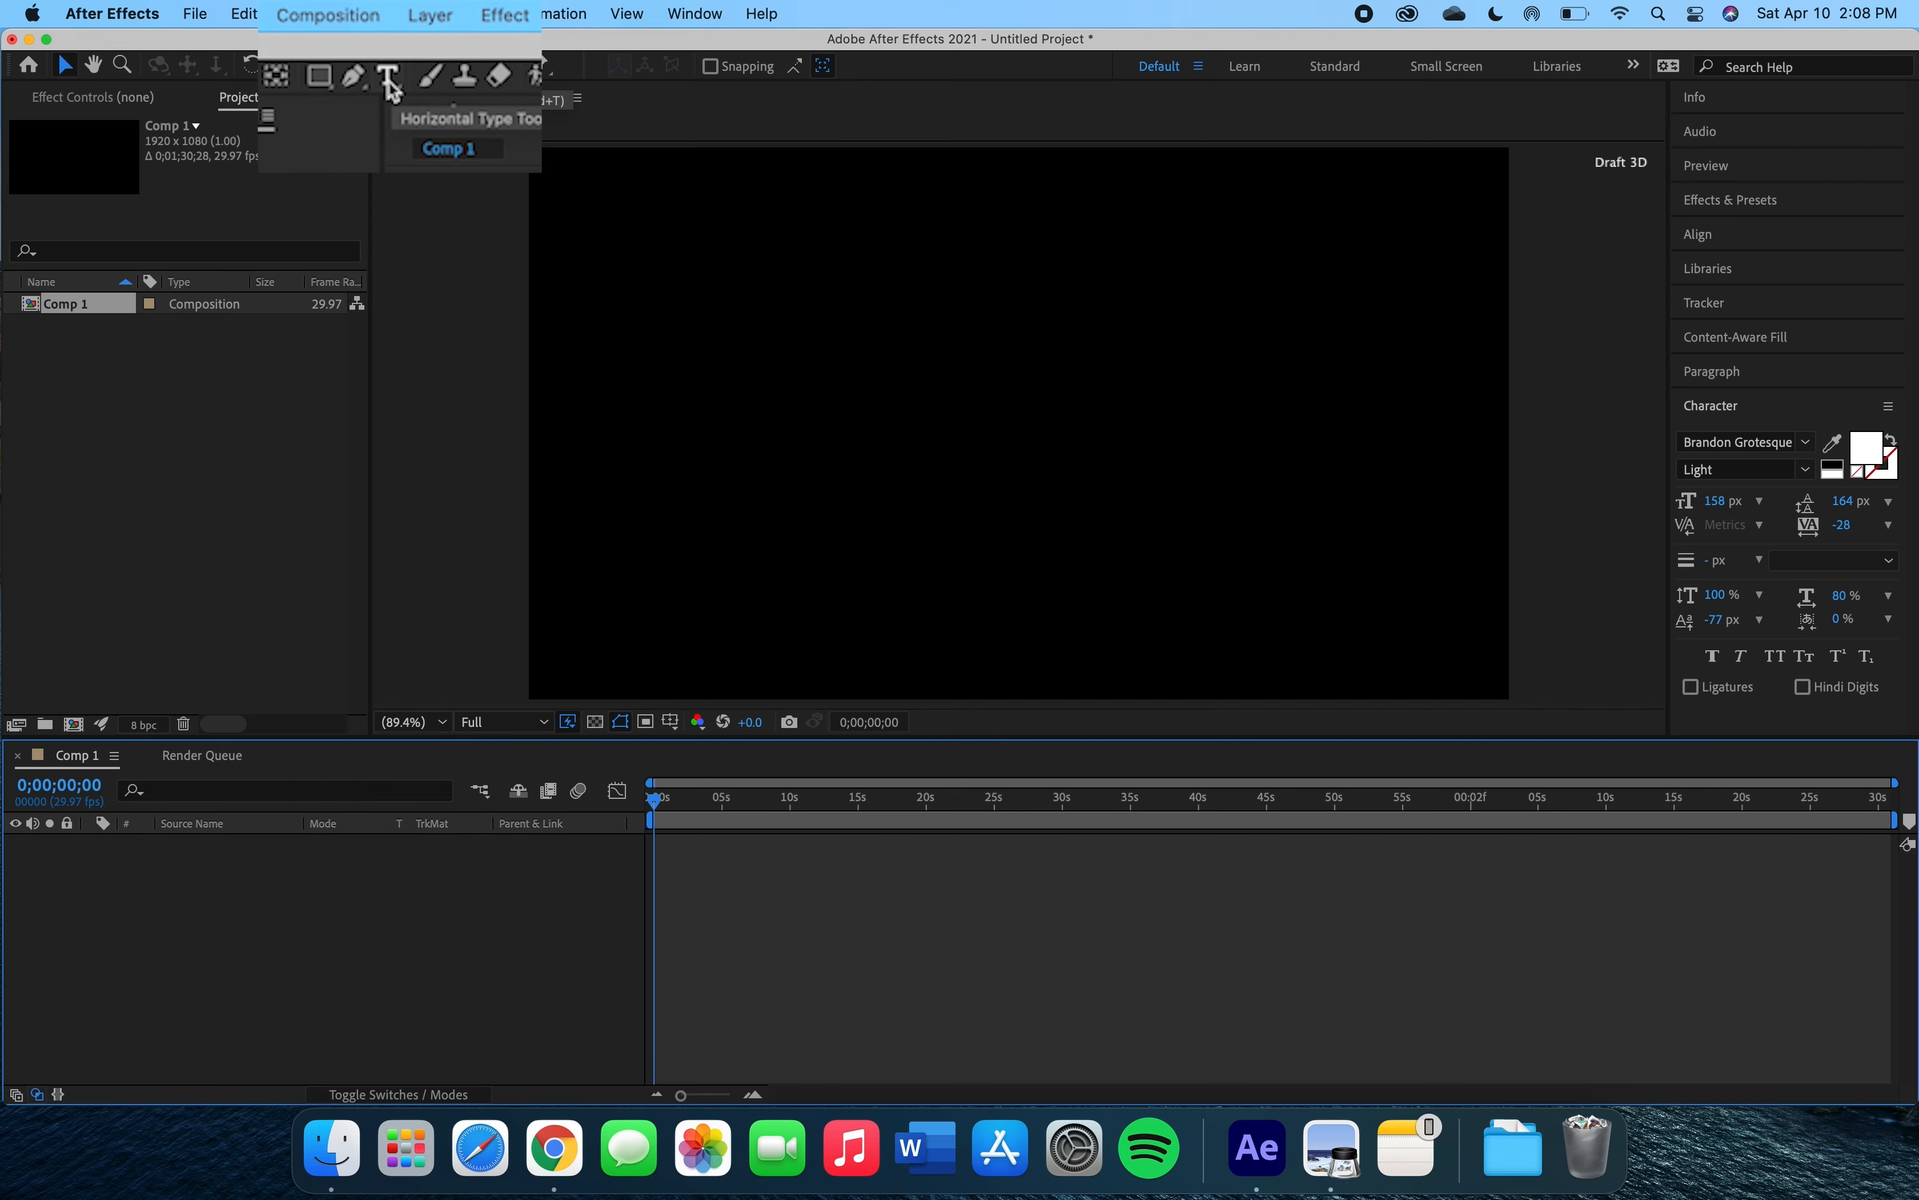
# Pick the Horizontal Type tool and view the Maya Angelou quote image in Preview for reference.
pyautogui.click(375, 68)
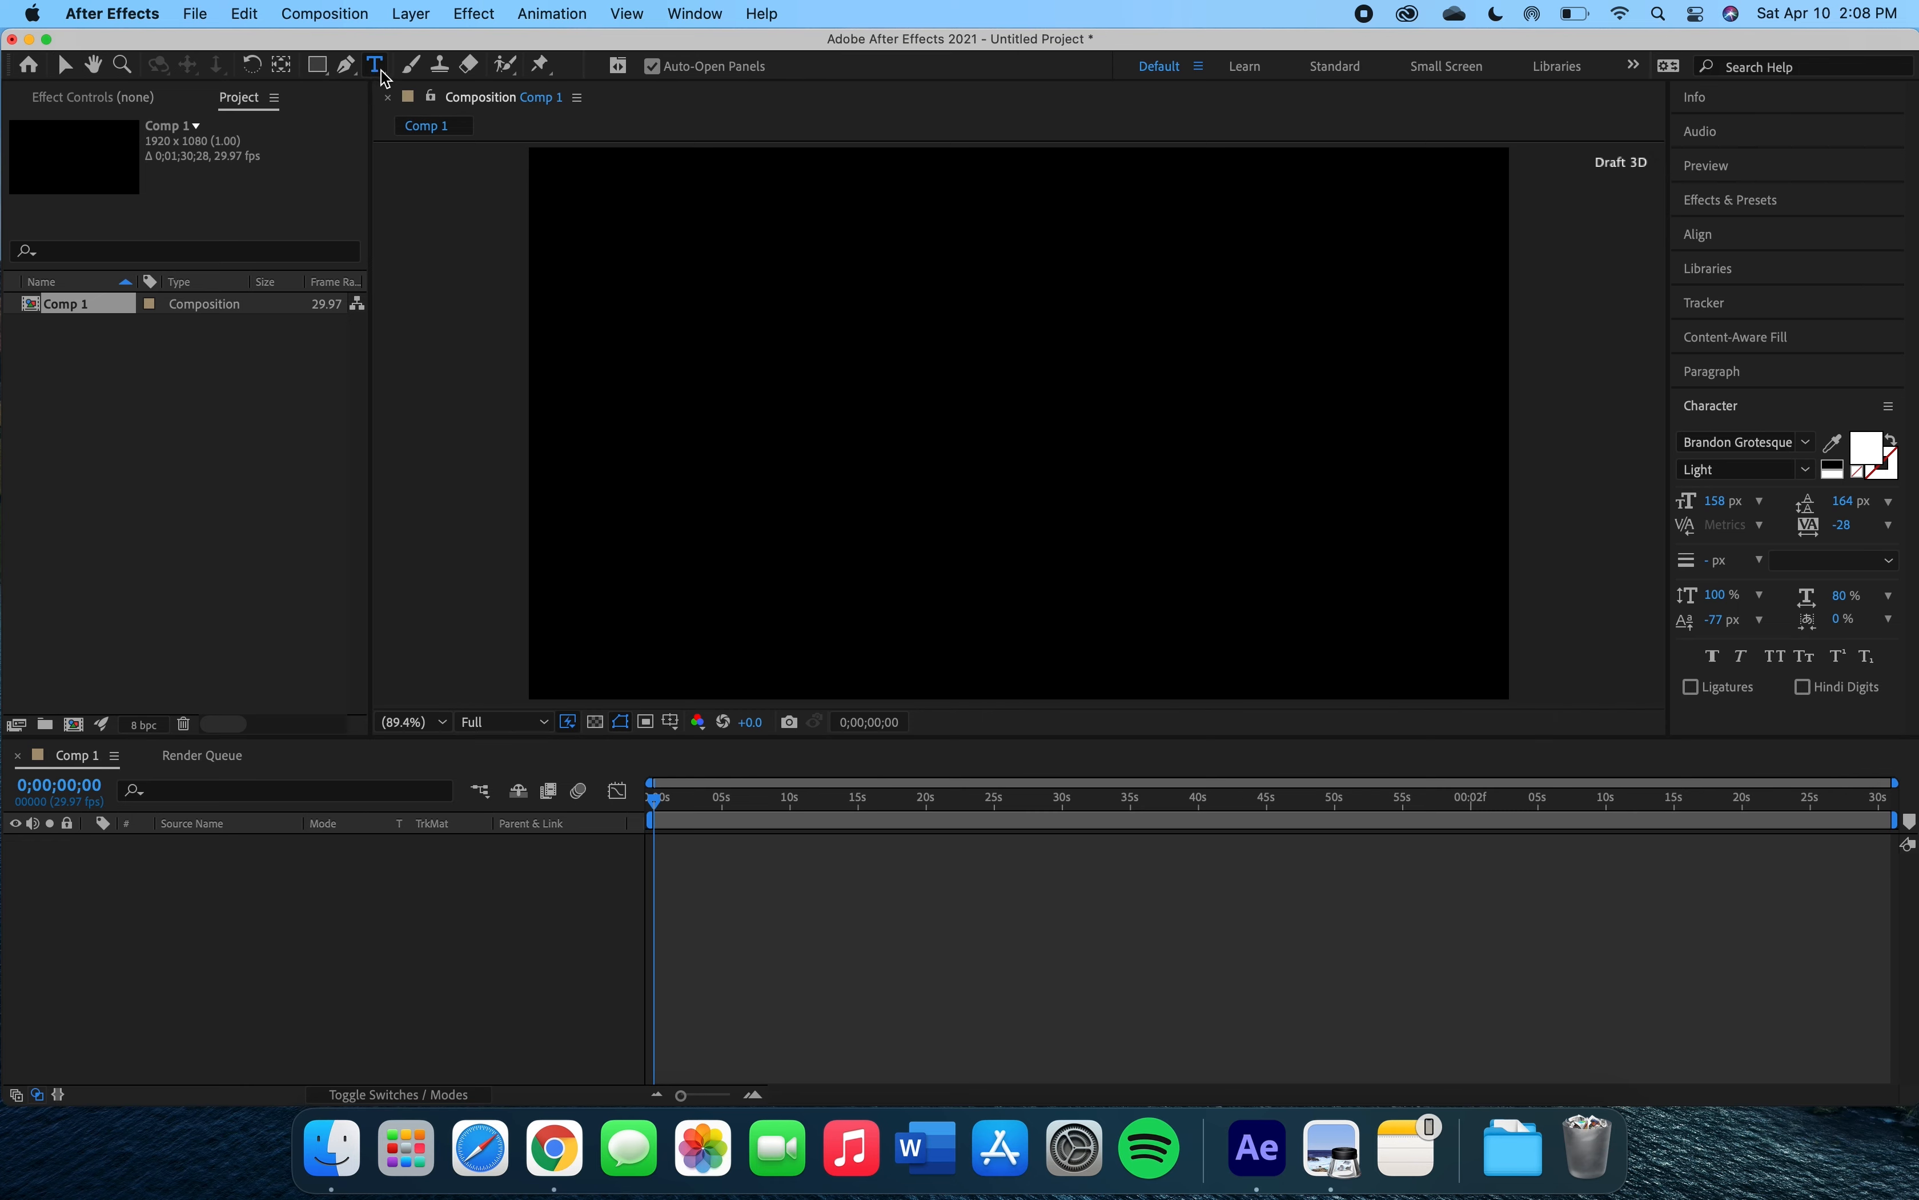
pyautogui.click(796, 344)
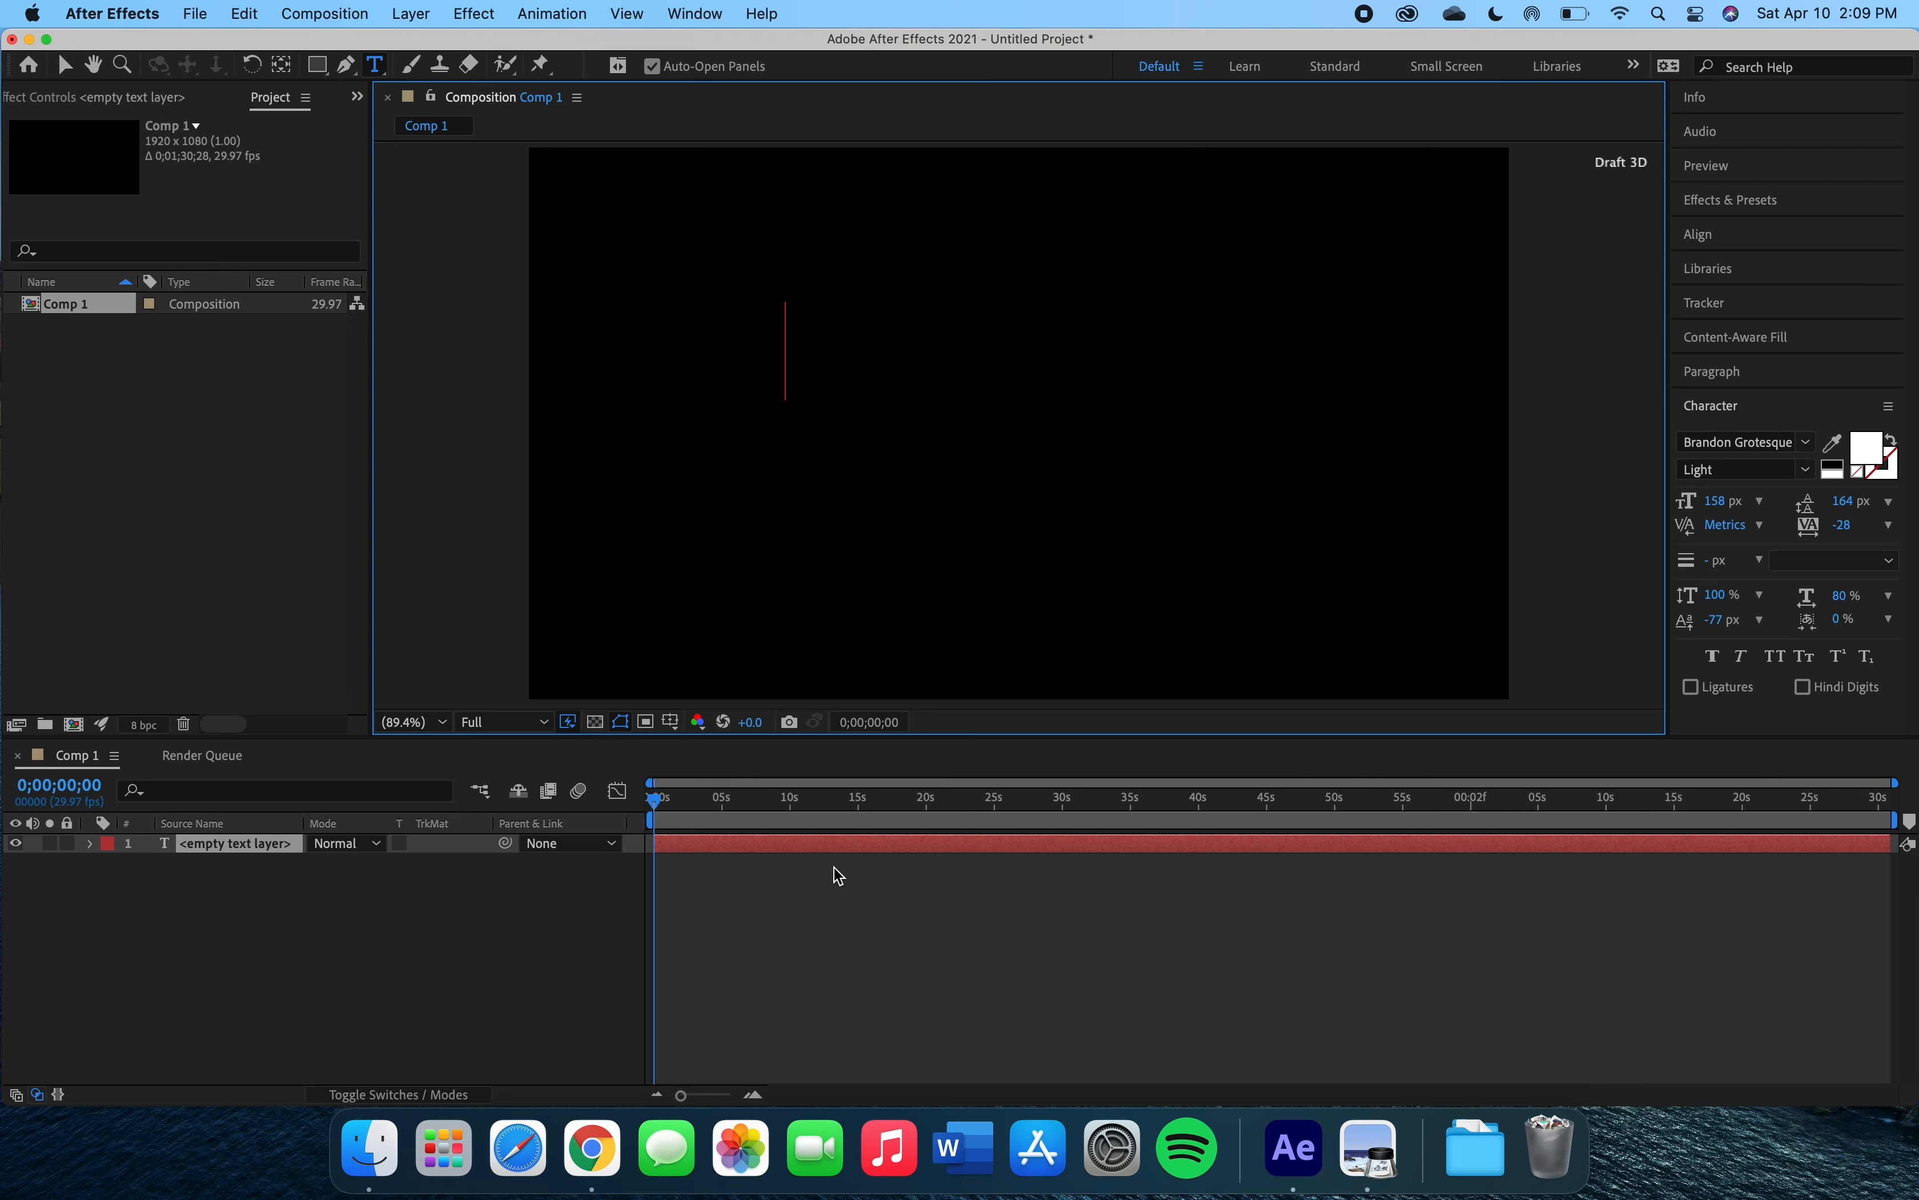
pyautogui.click(1364, 1157)
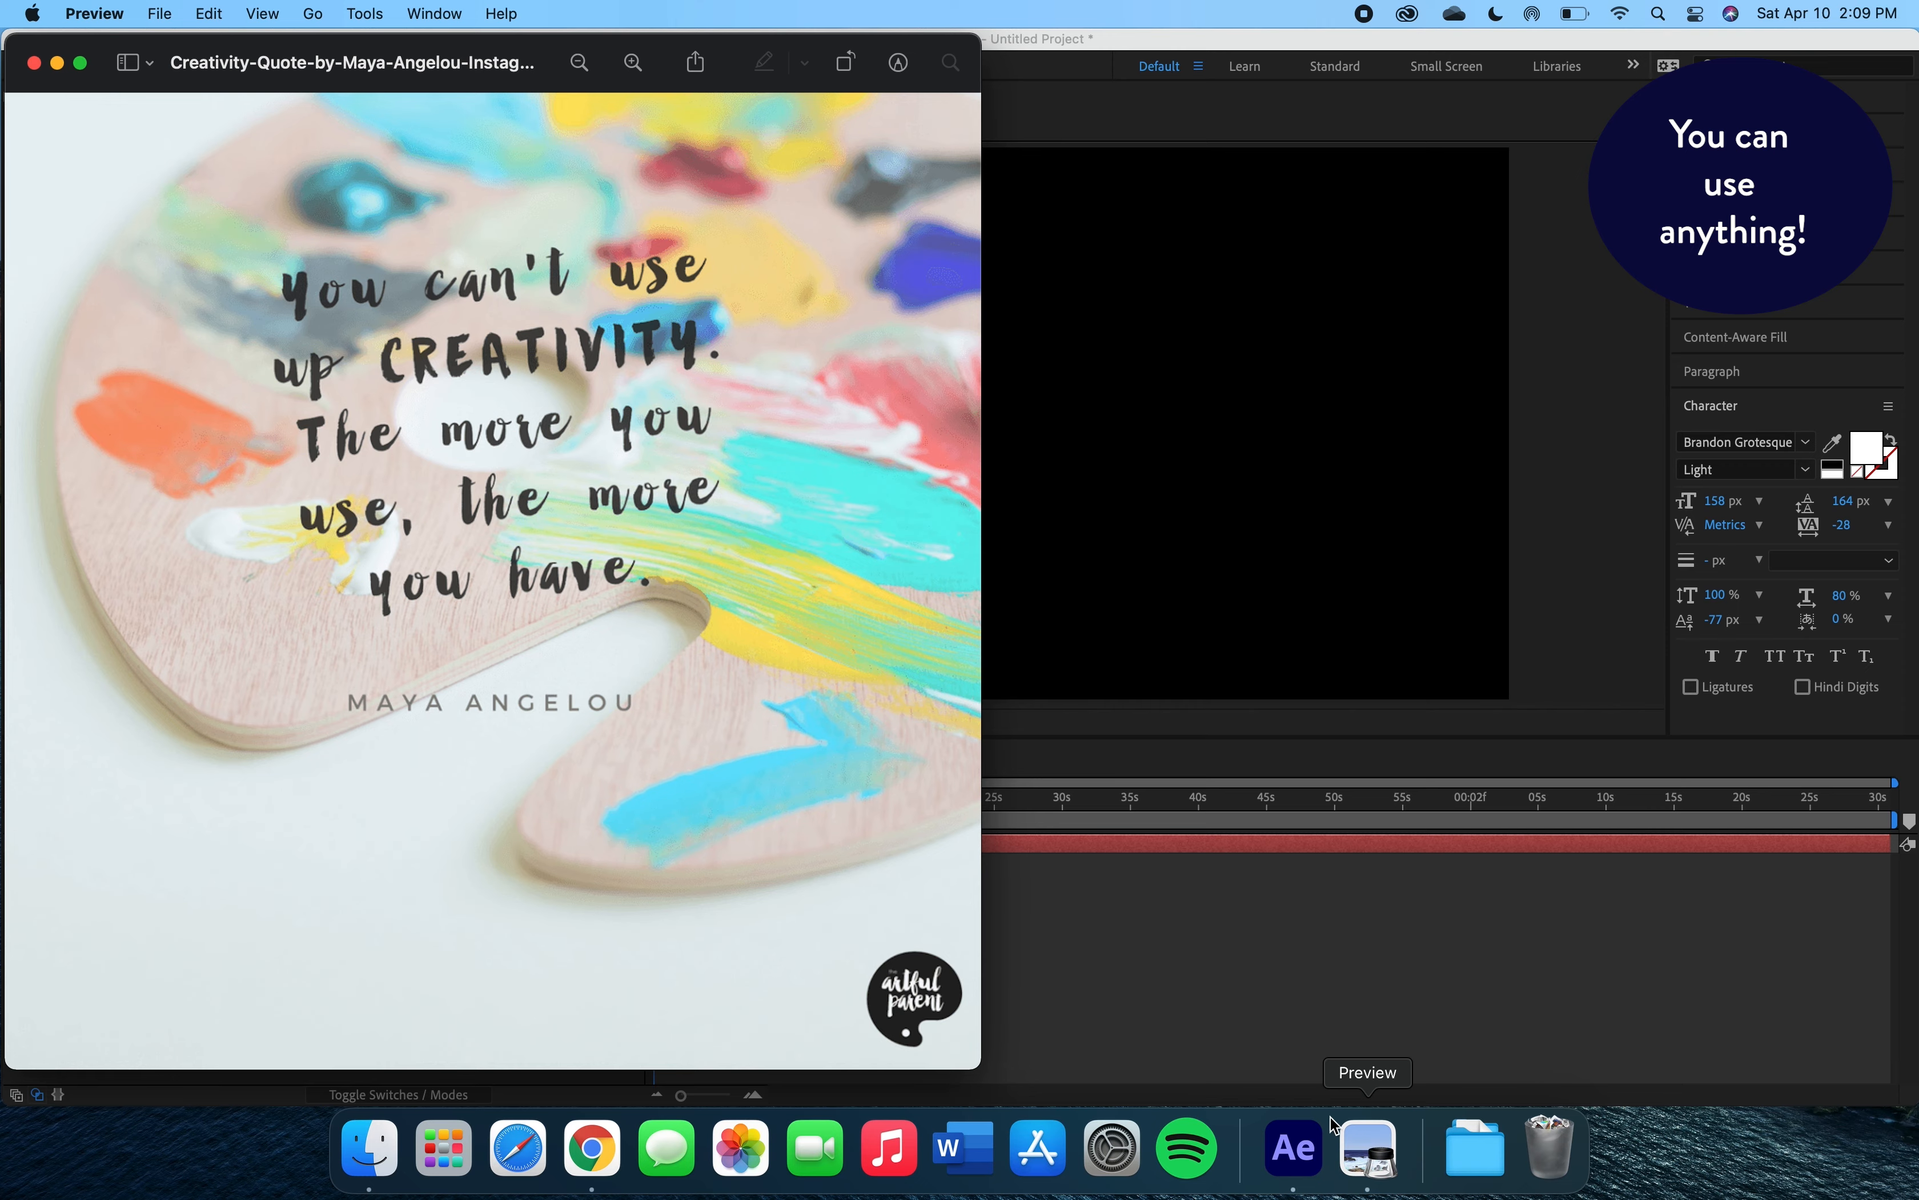
pyautogui.click(1074, 424)
# Type the word 'You' as a text layer left of centre and trim its layer to about 2 seconds.
pyautogui.click(787, 349)
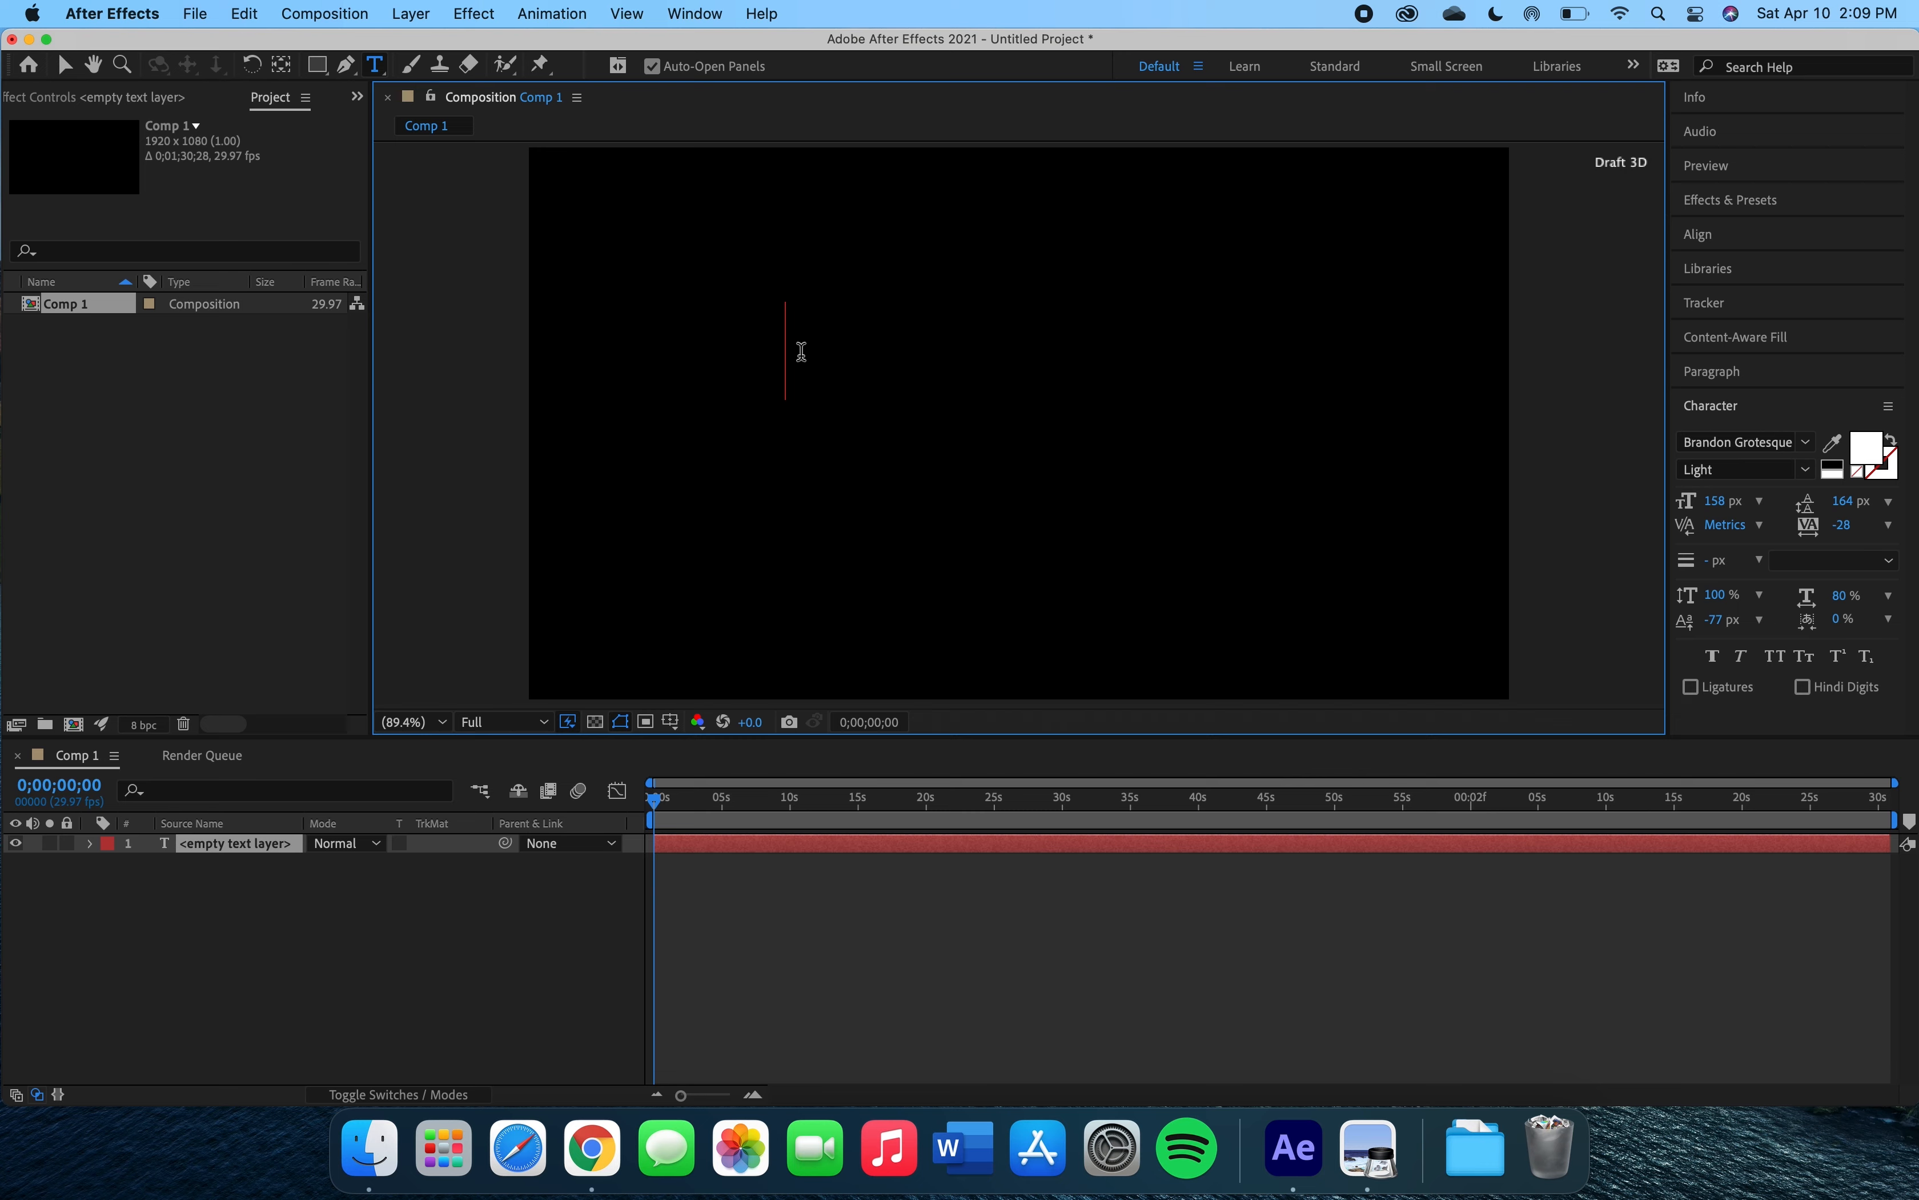
pyautogui.click(801, 351)
pyautogui.write('You')
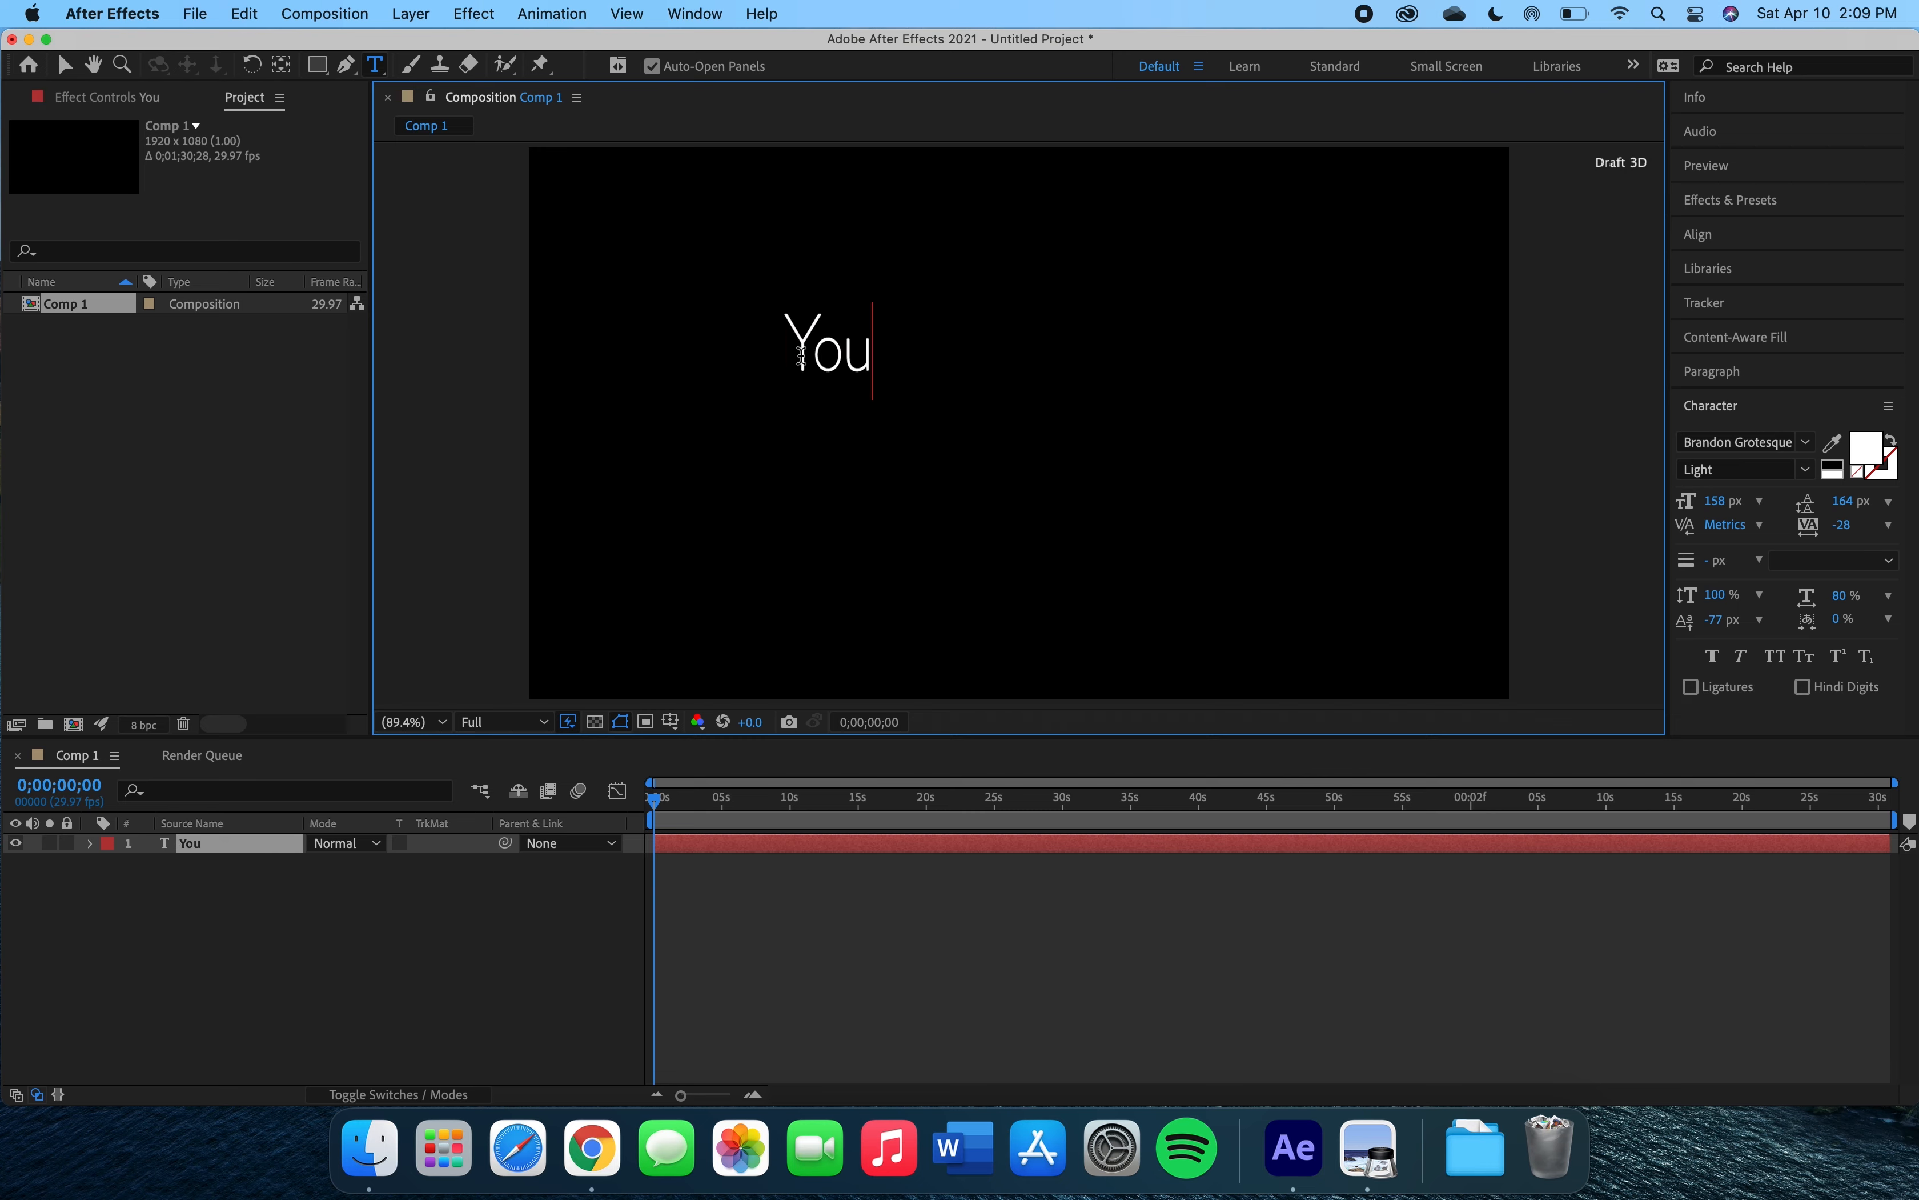
pyautogui.click(777, 844)
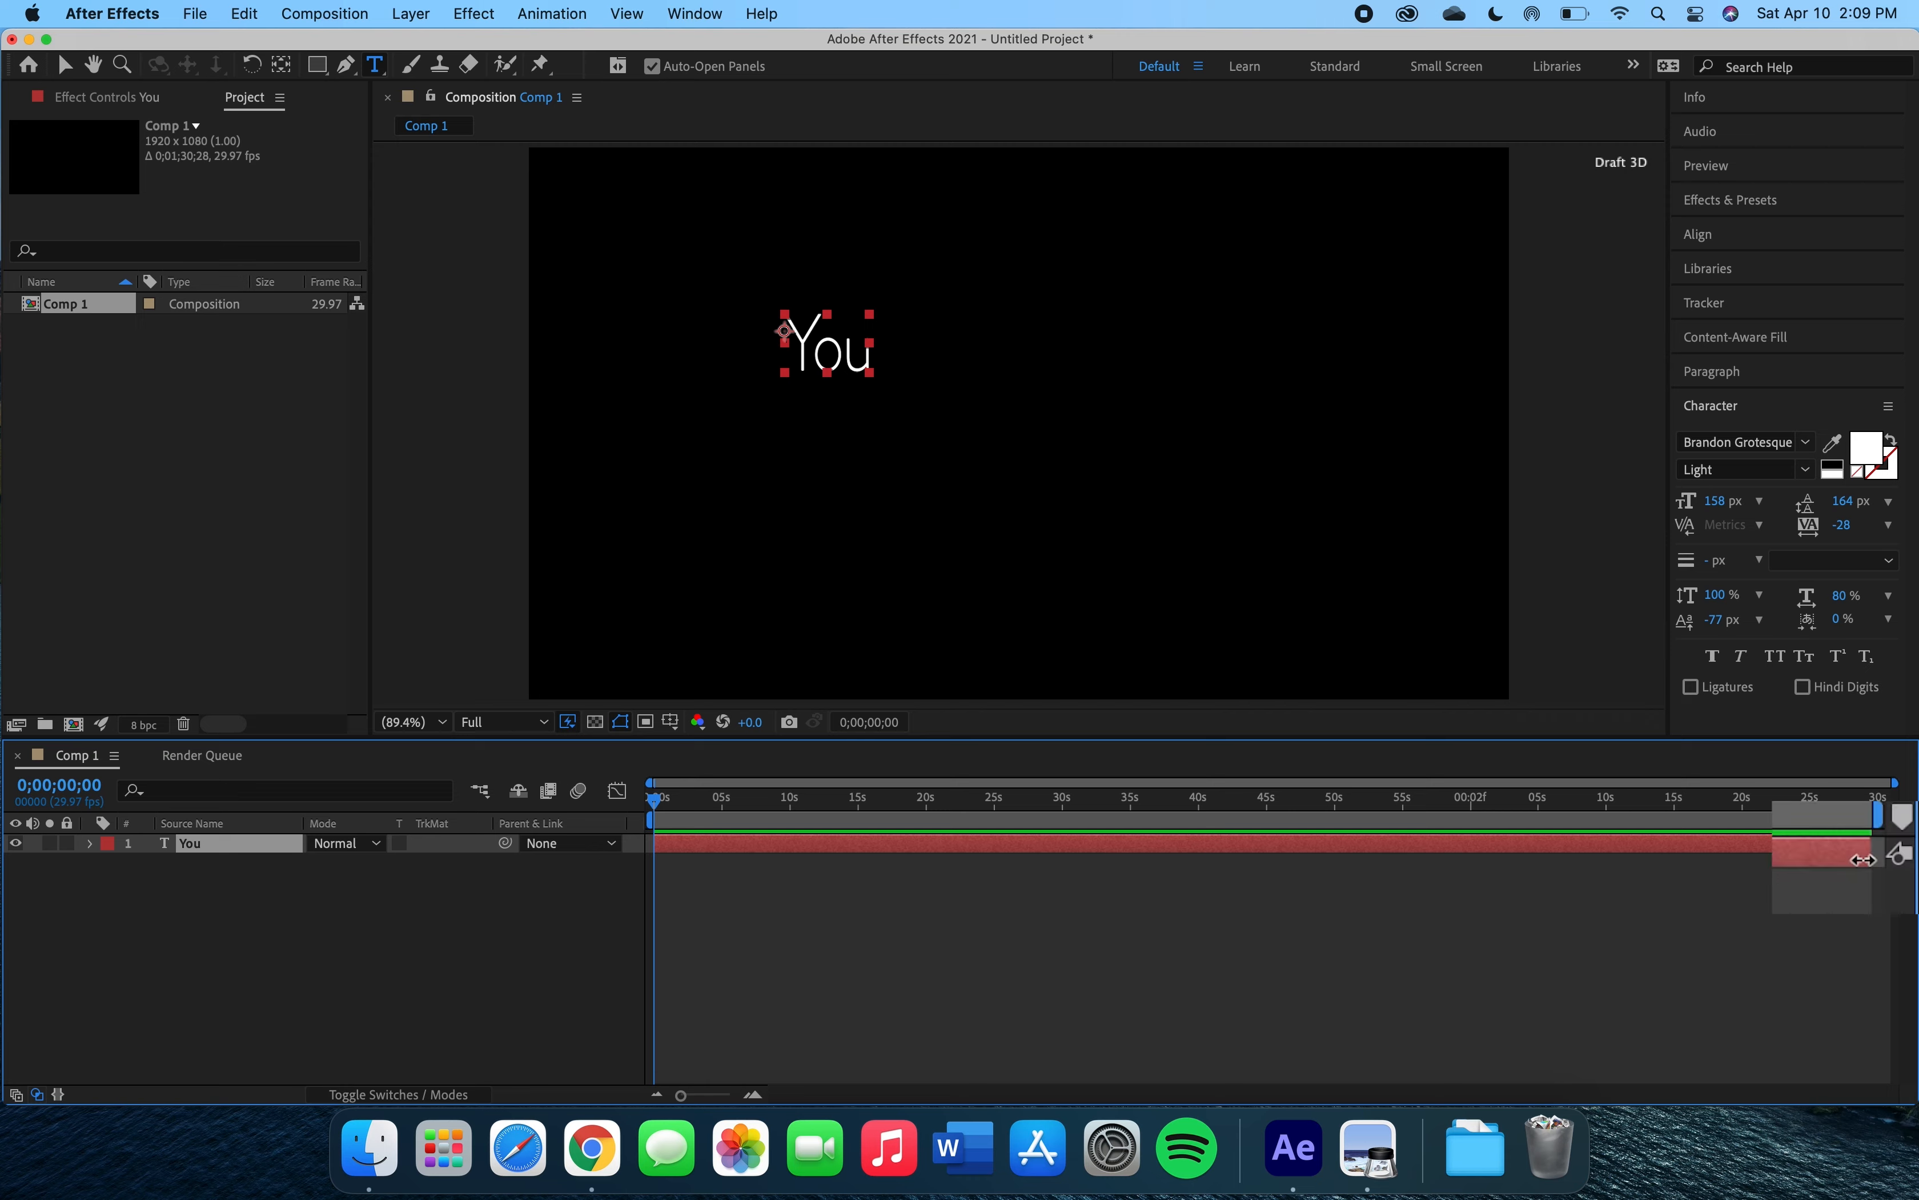
pyautogui.moveTo(1873, 843); pyautogui.dragTo(678, 845)
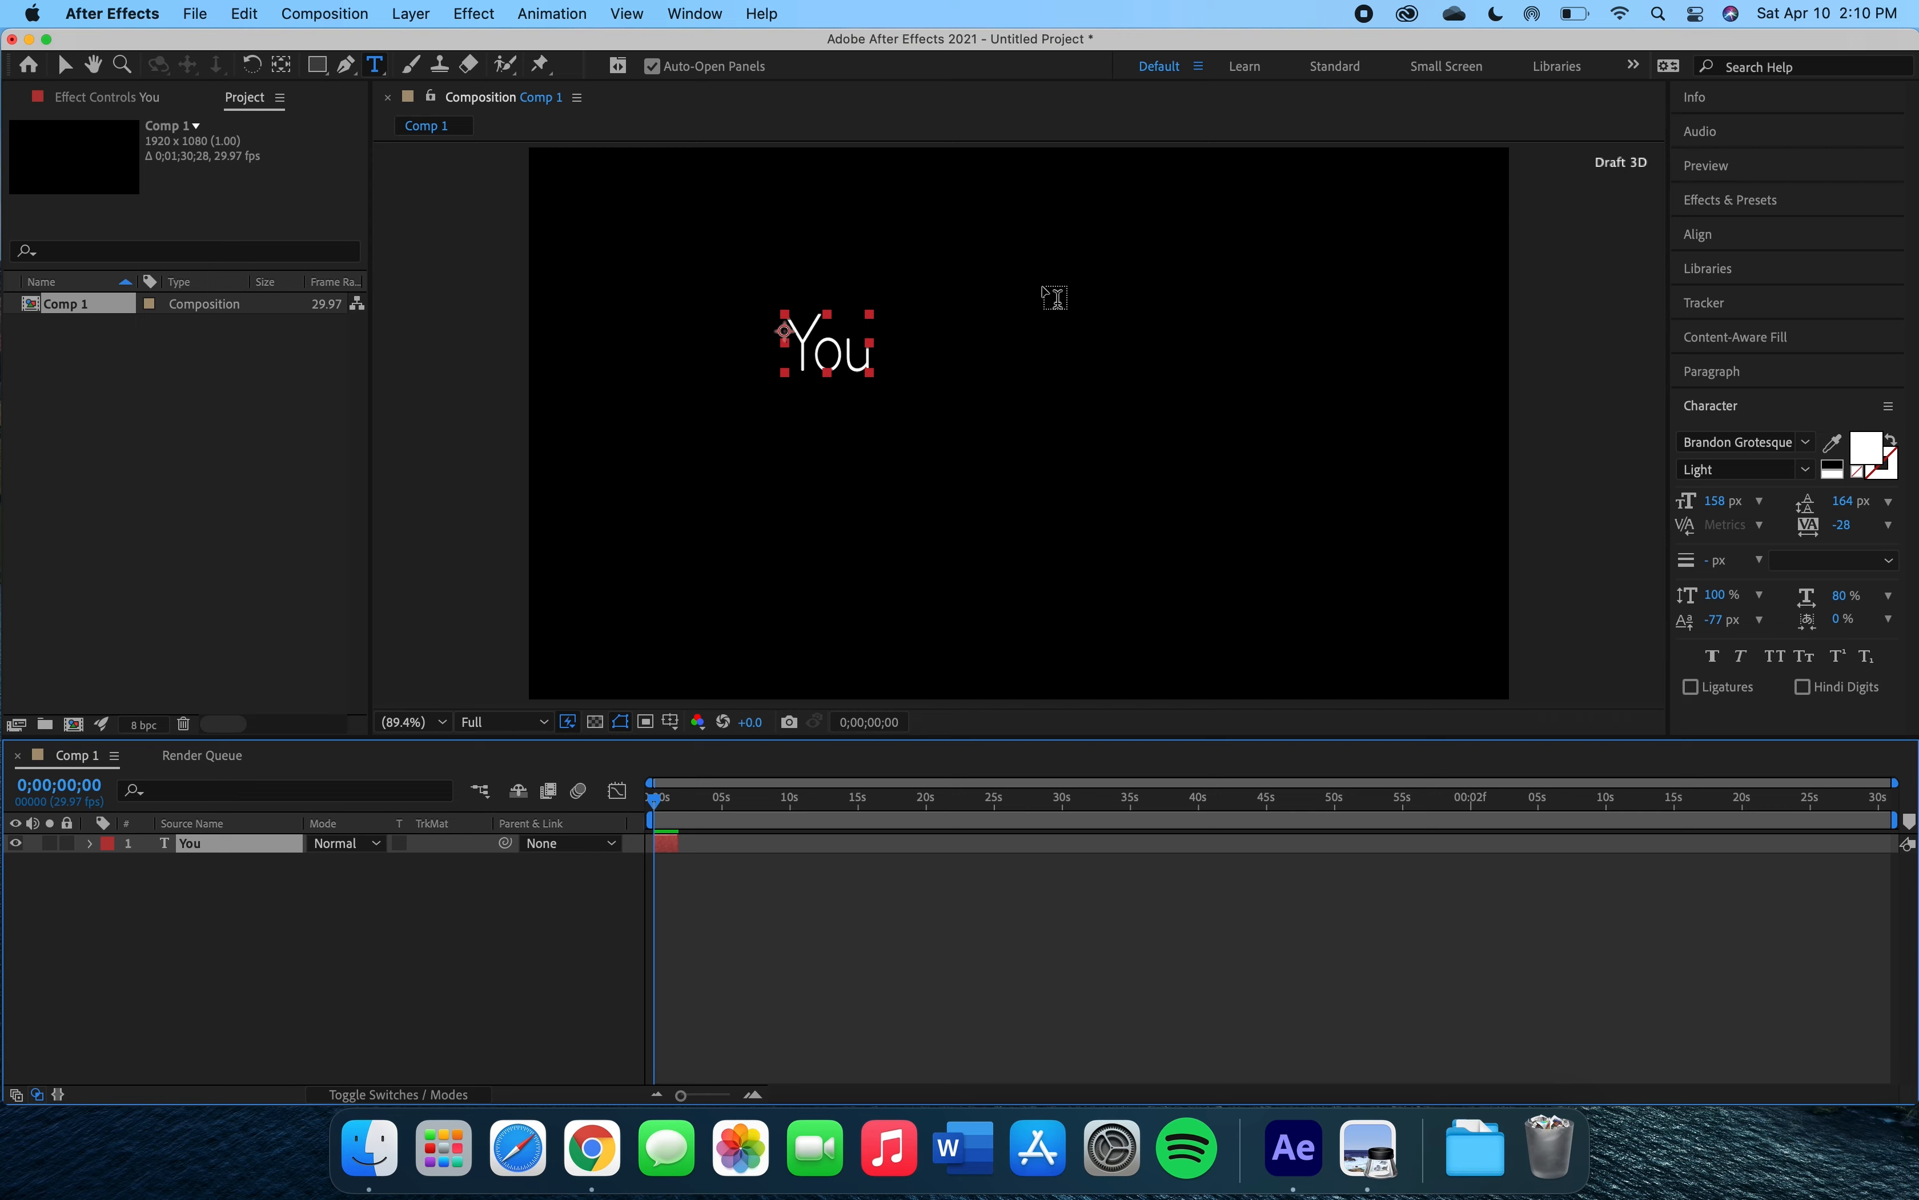
# Add a text layer 'can't' at the upper right and trim it to about 2 seconds.
pyautogui.click(1045, 298)
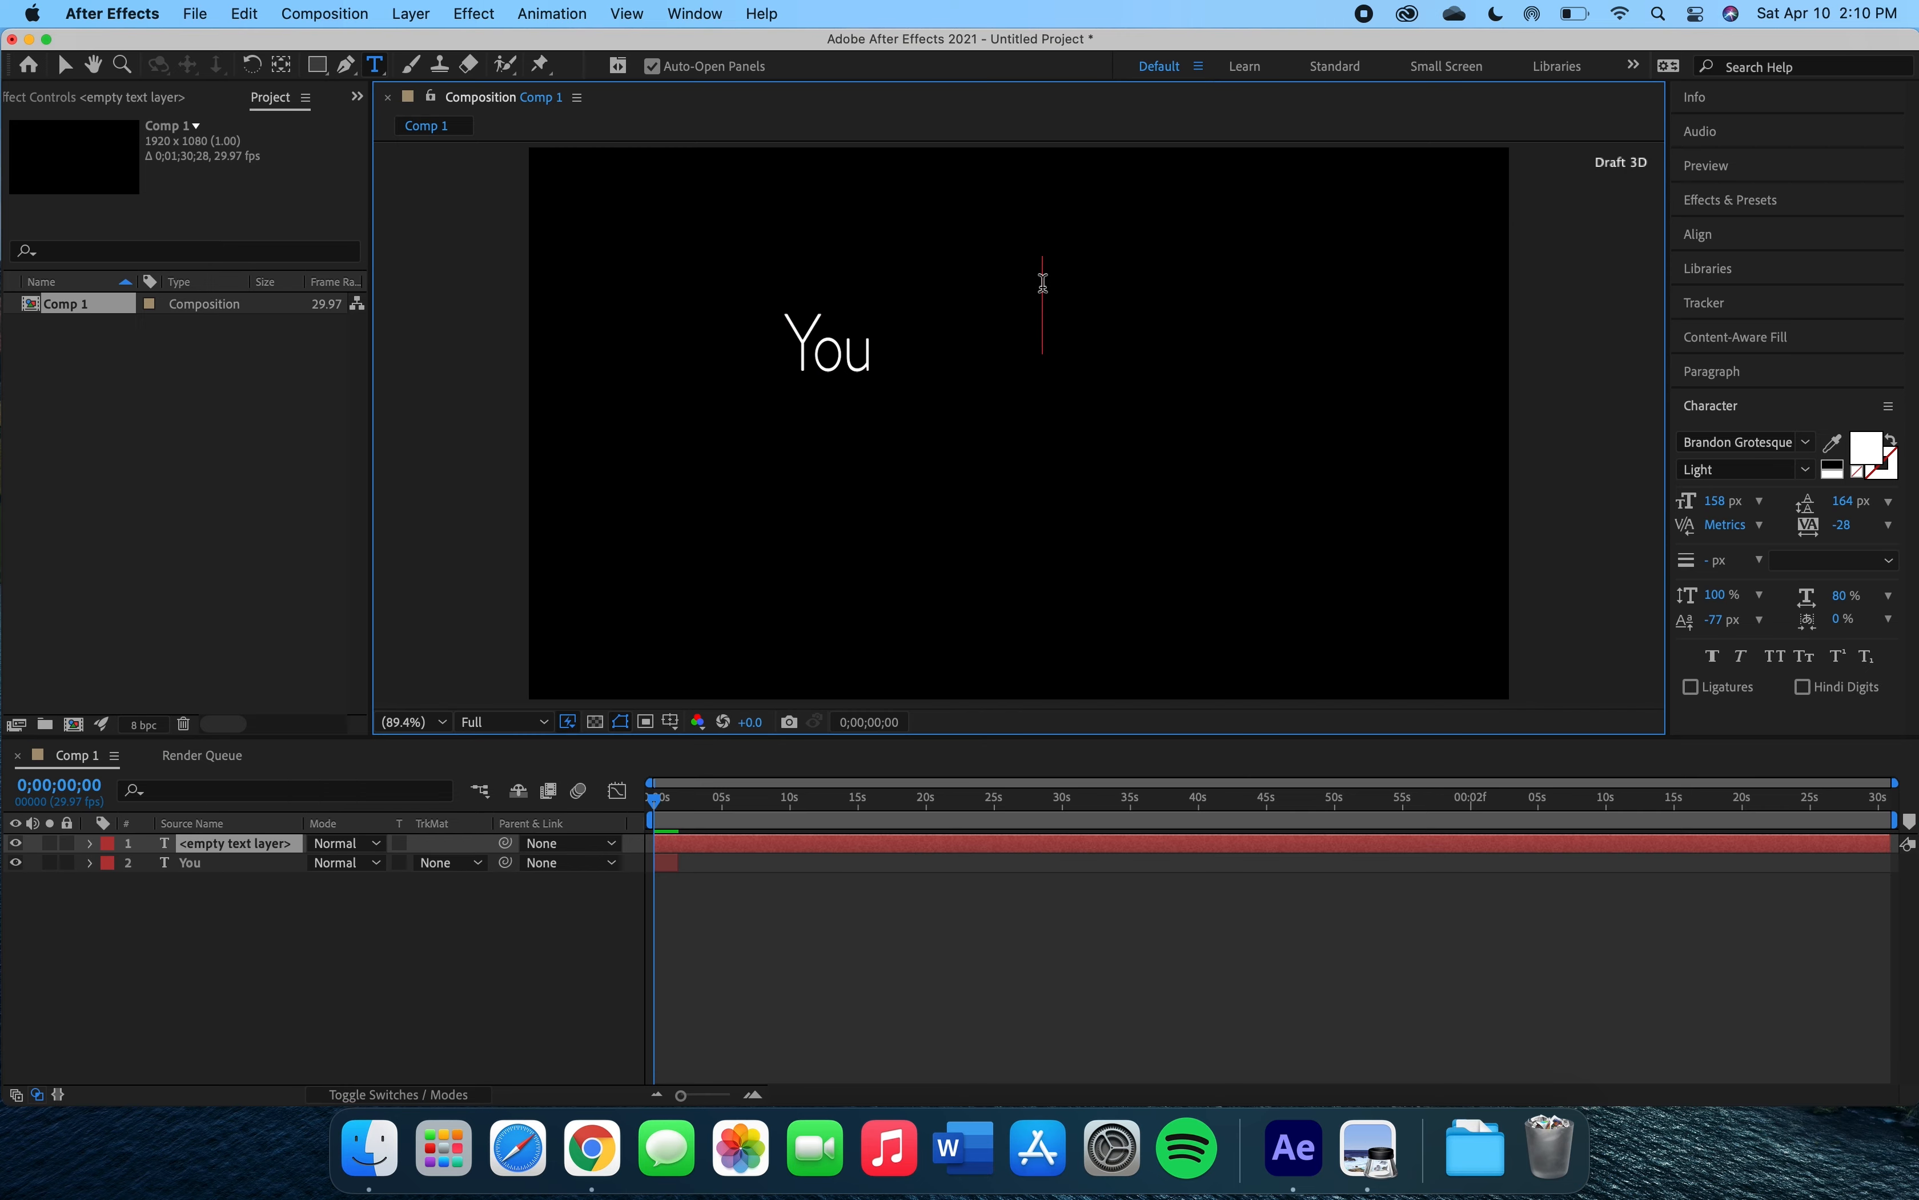
pyautogui.write("can't")
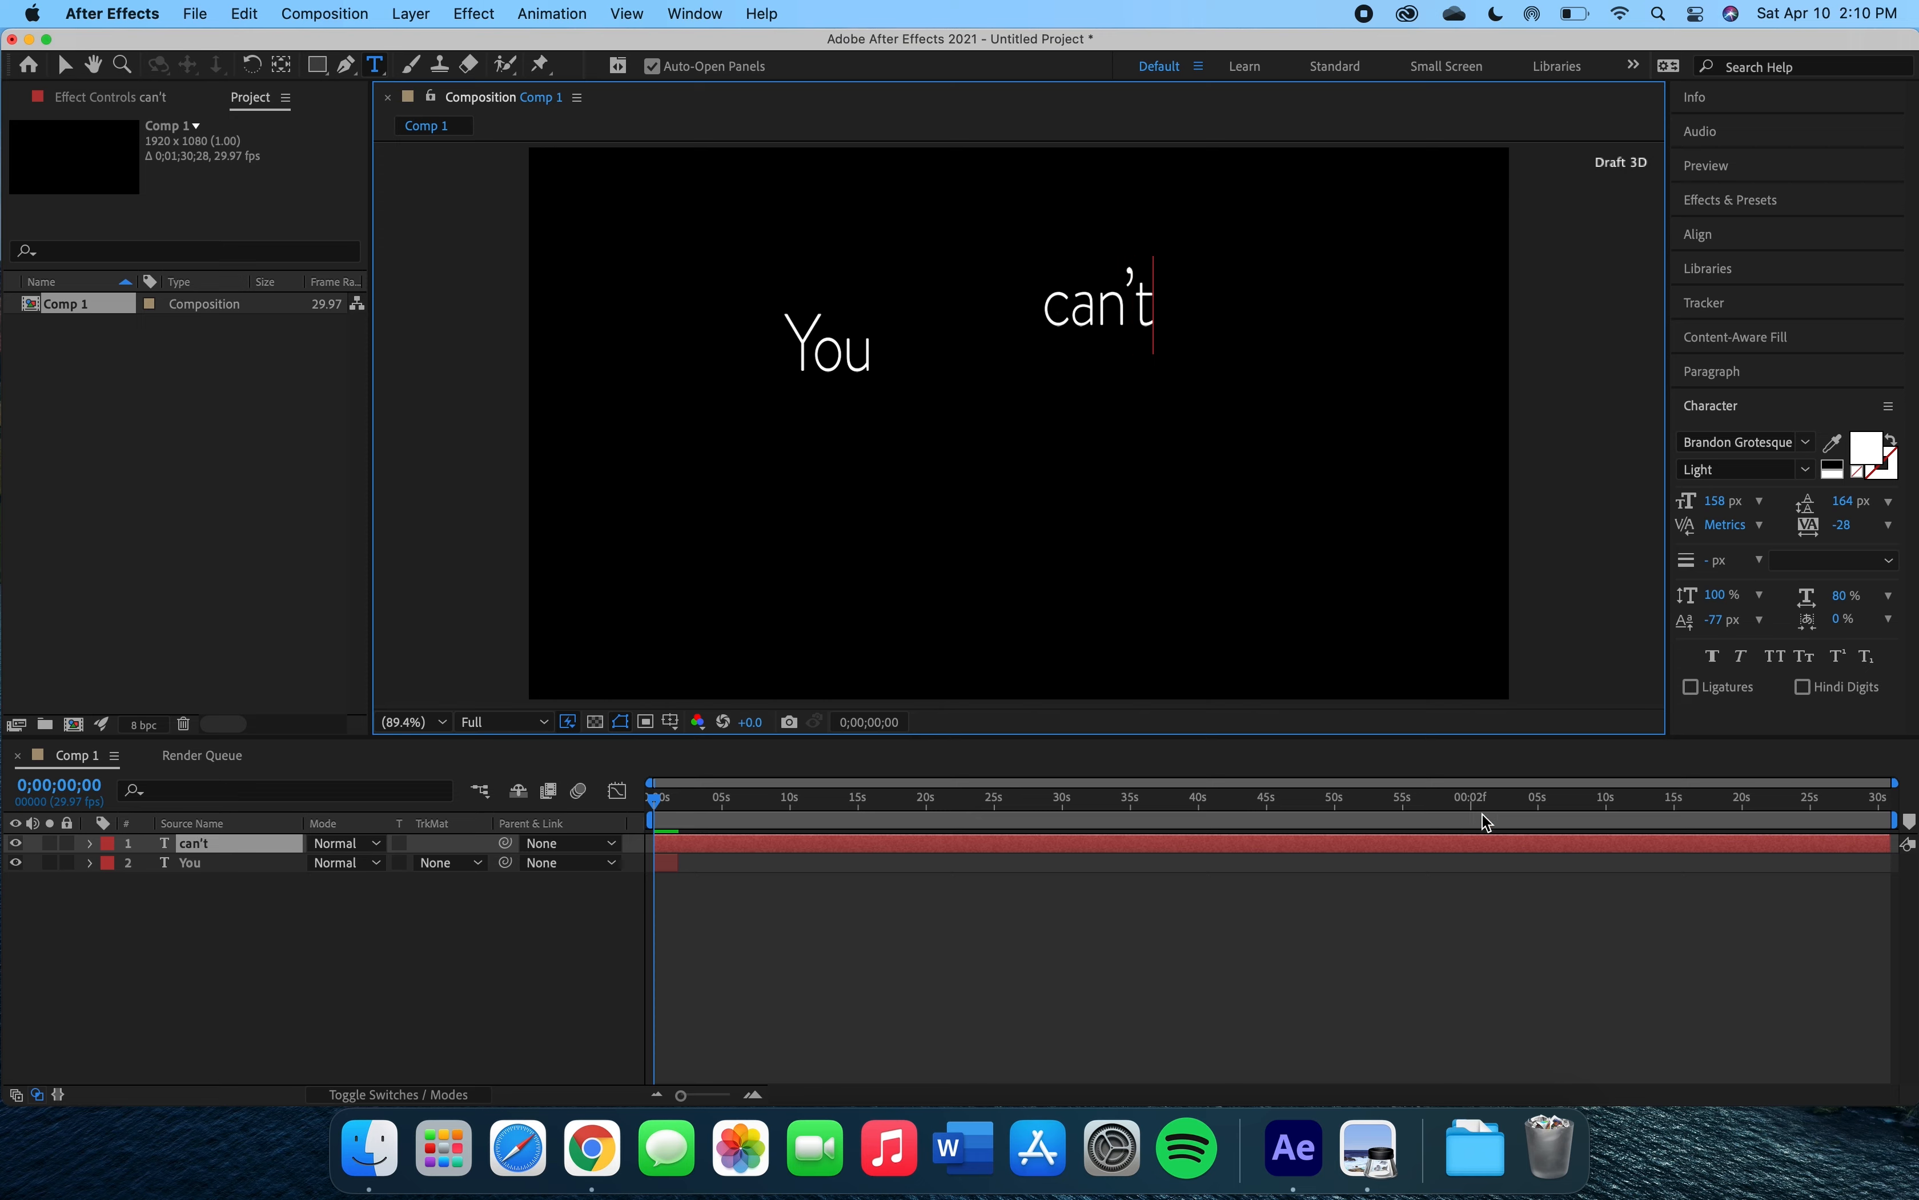
pyautogui.click(1819, 844)
pyautogui.moveTo(1819, 844); pyautogui.dragTo(680, 843)
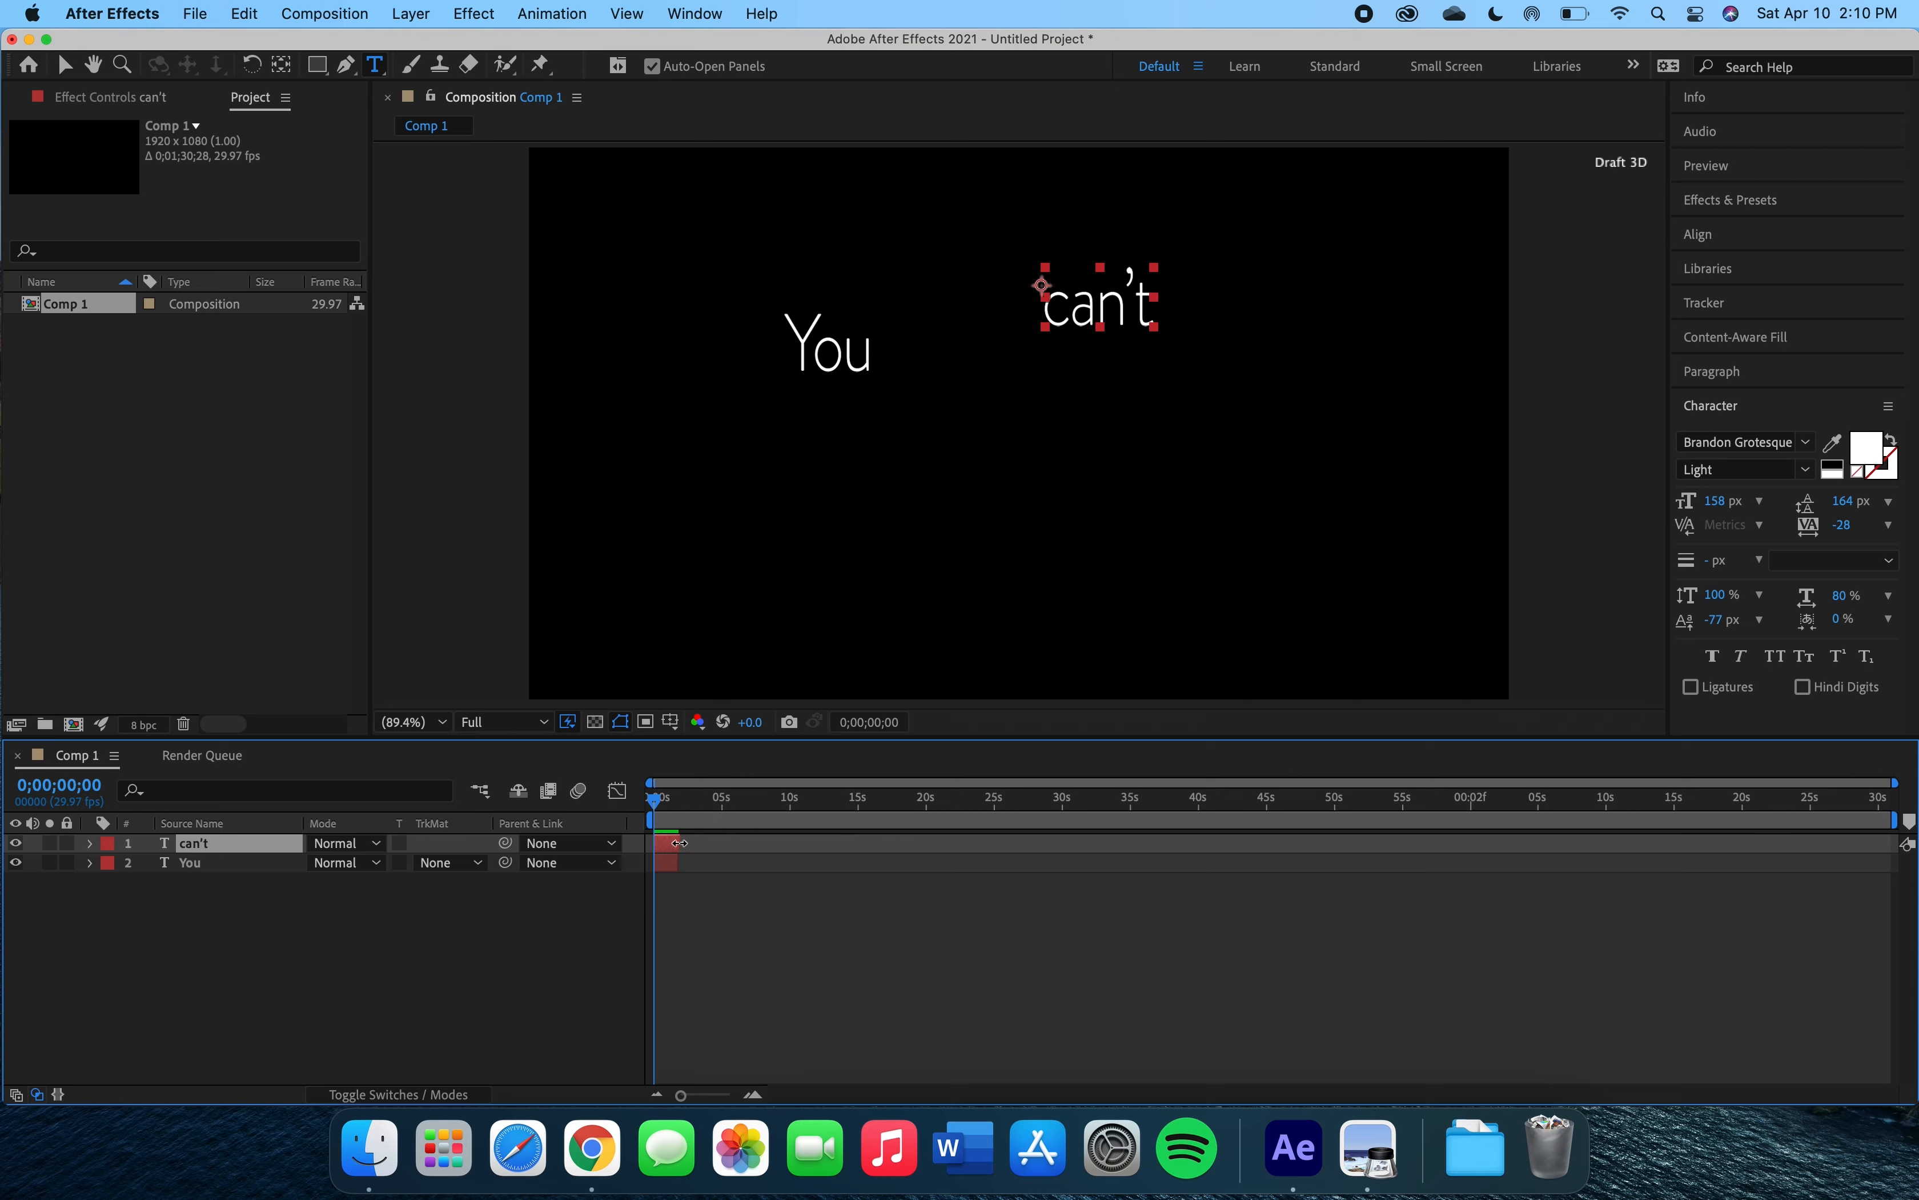
# Add a text layer 'use' in the centre and trim it to about 2 seconds.
pyautogui.click(923, 462)
pyautogui.write('use')
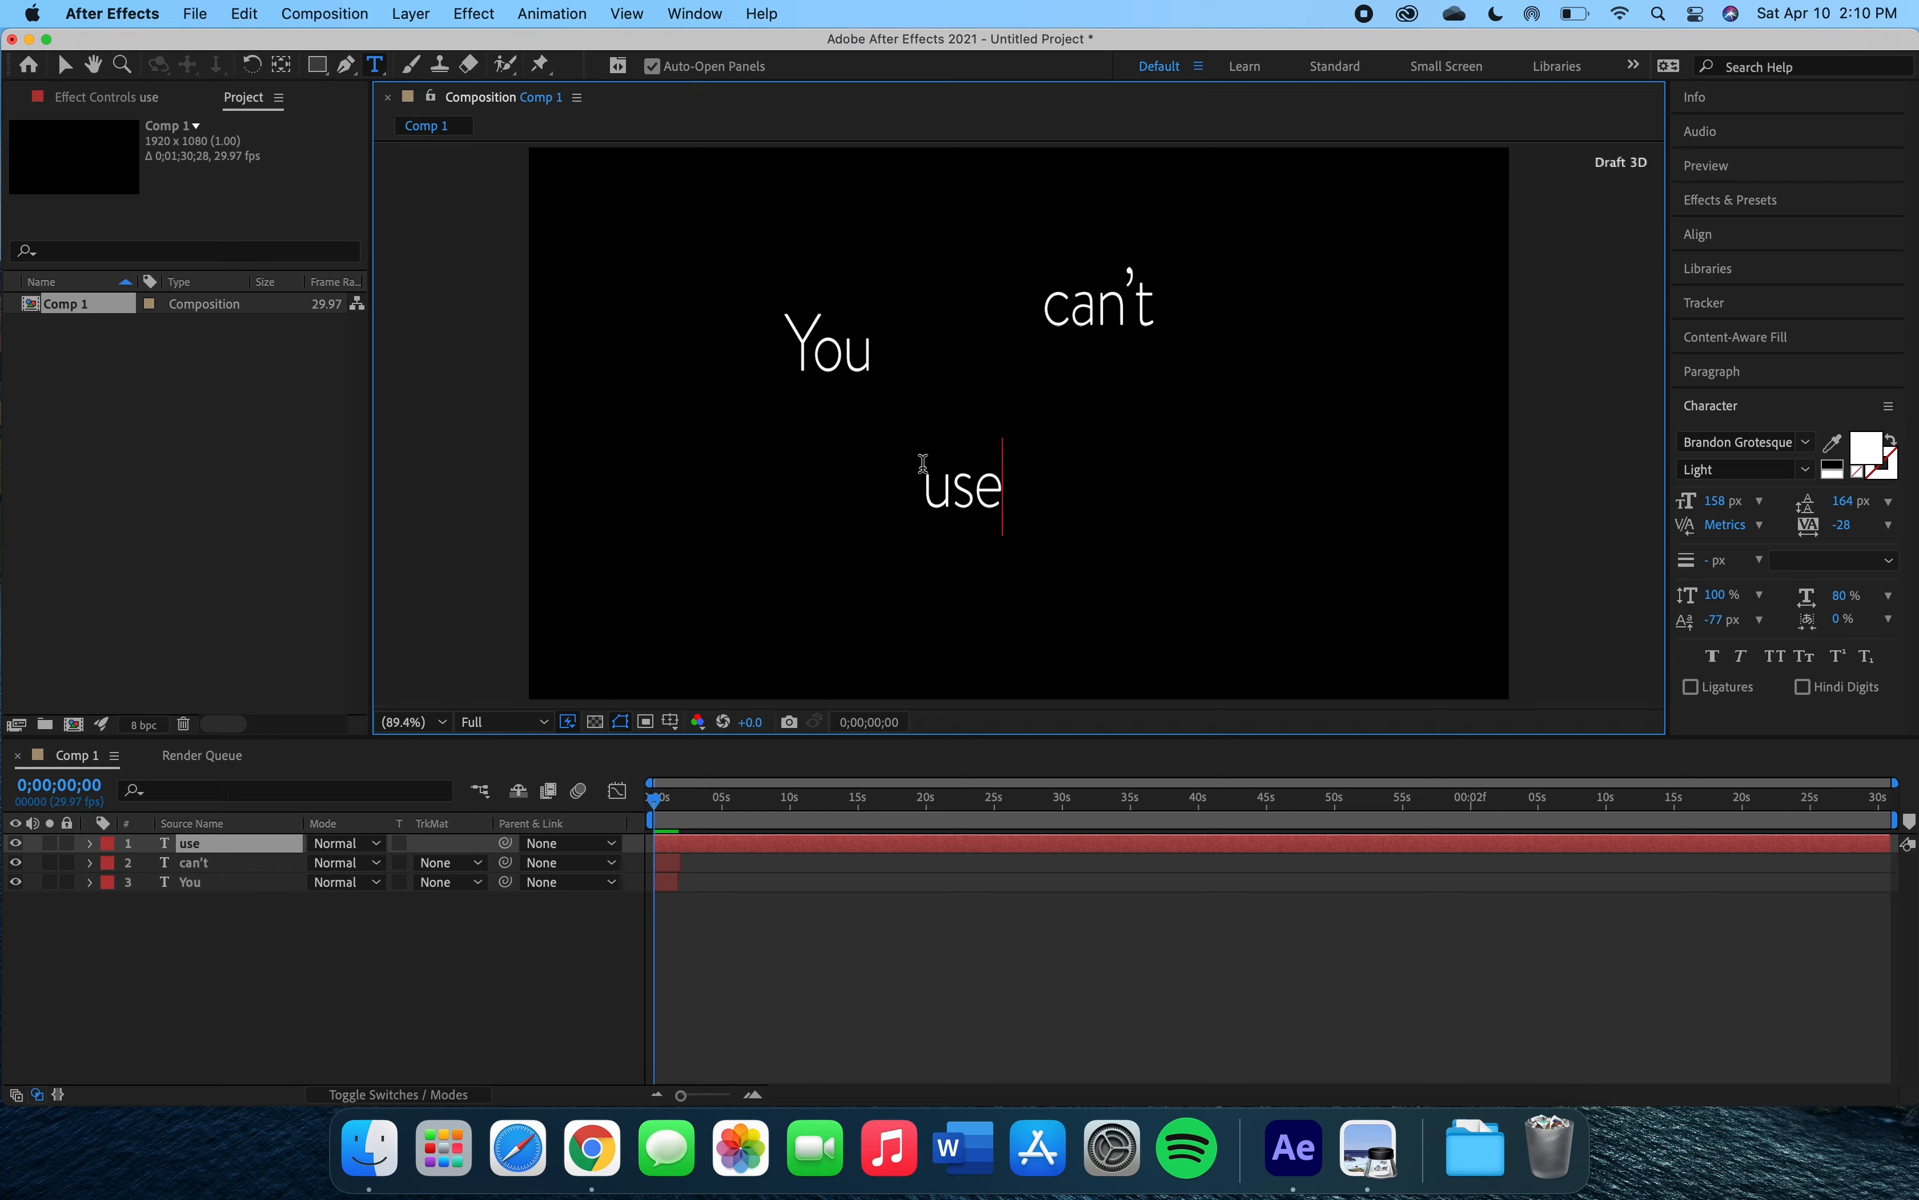
pyautogui.click(1693, 852)
pyautogui.moveTo(1894, 842); pyautogui.dragTo(680, 828)
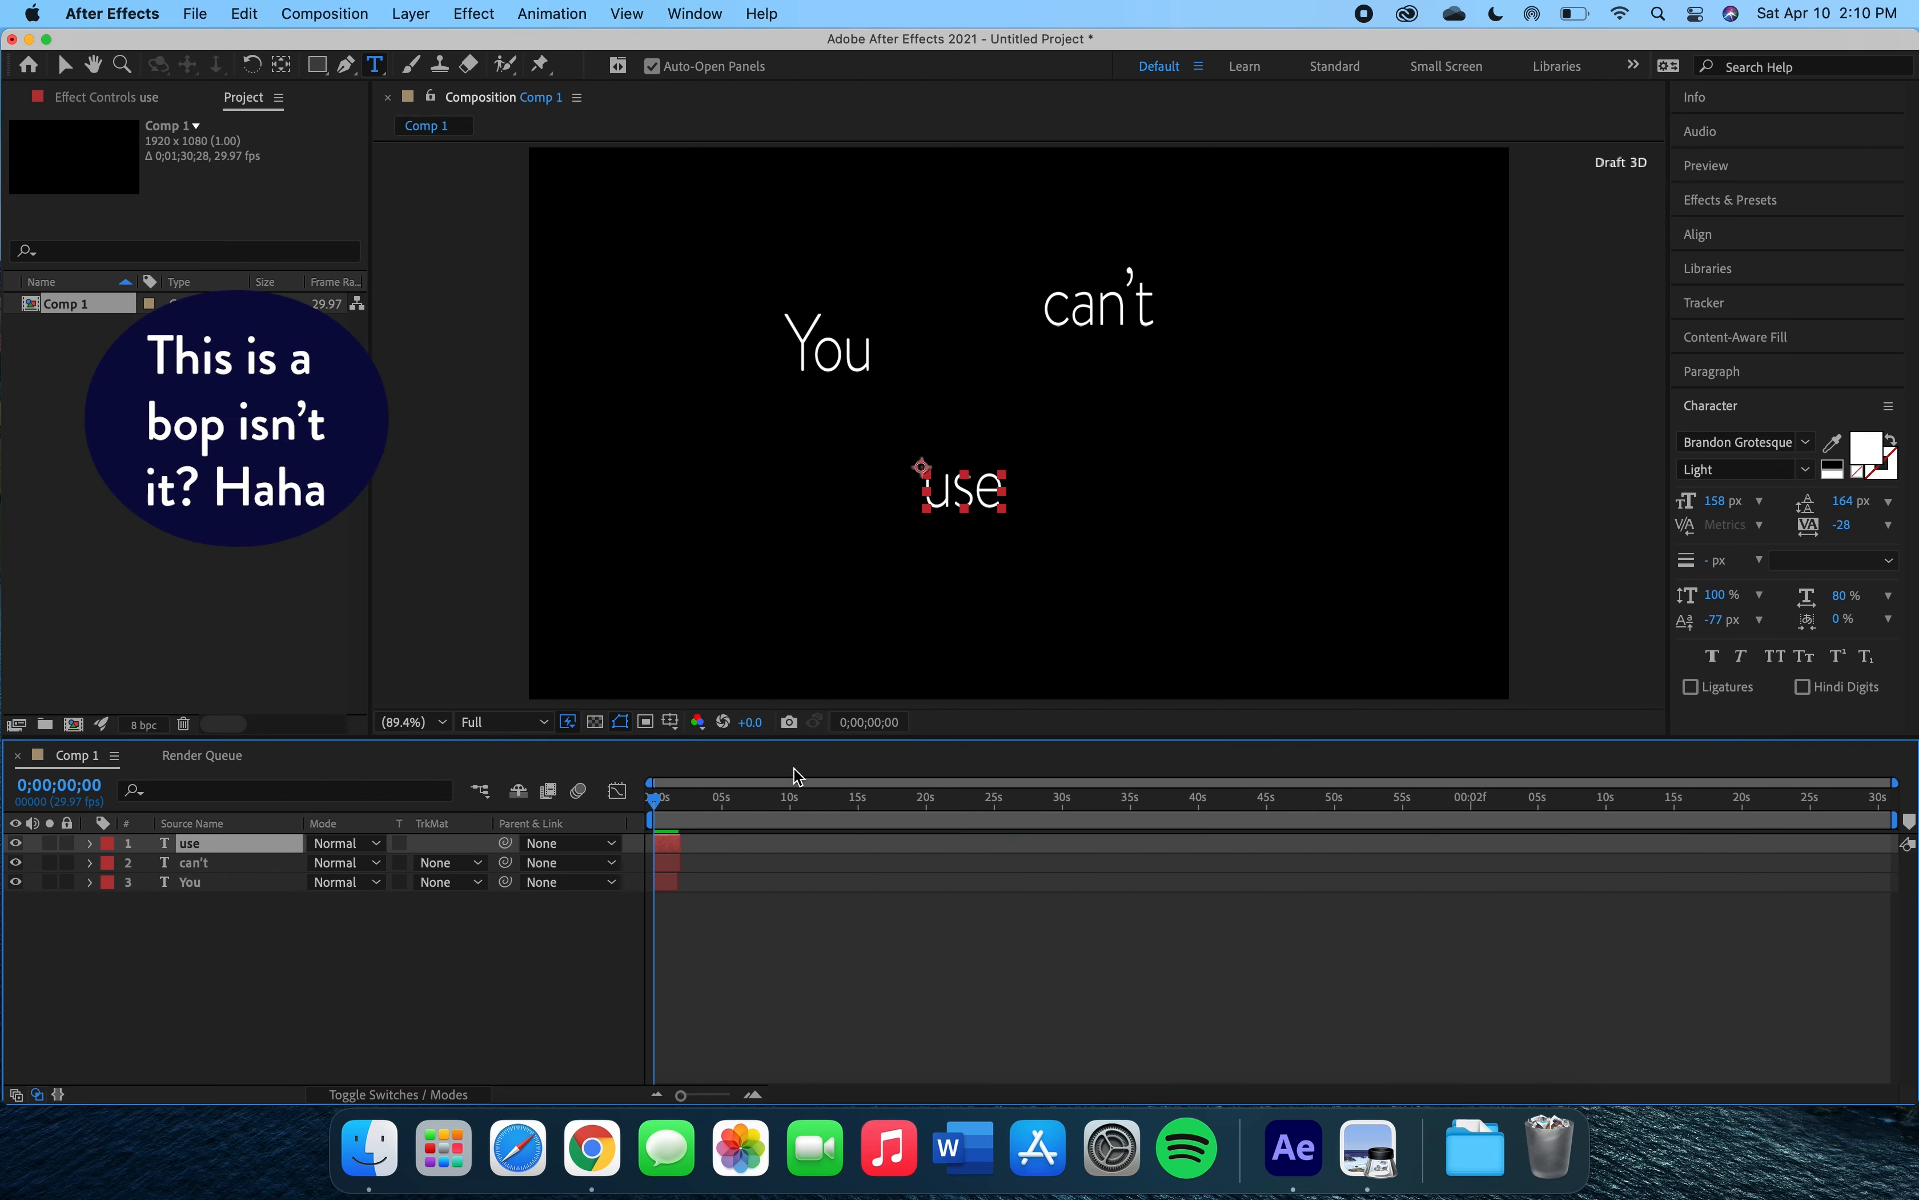
# Add a text layer 'up' right of 'use' and trim it to about 2 seconds.
pyautogui.click(1111, 424)
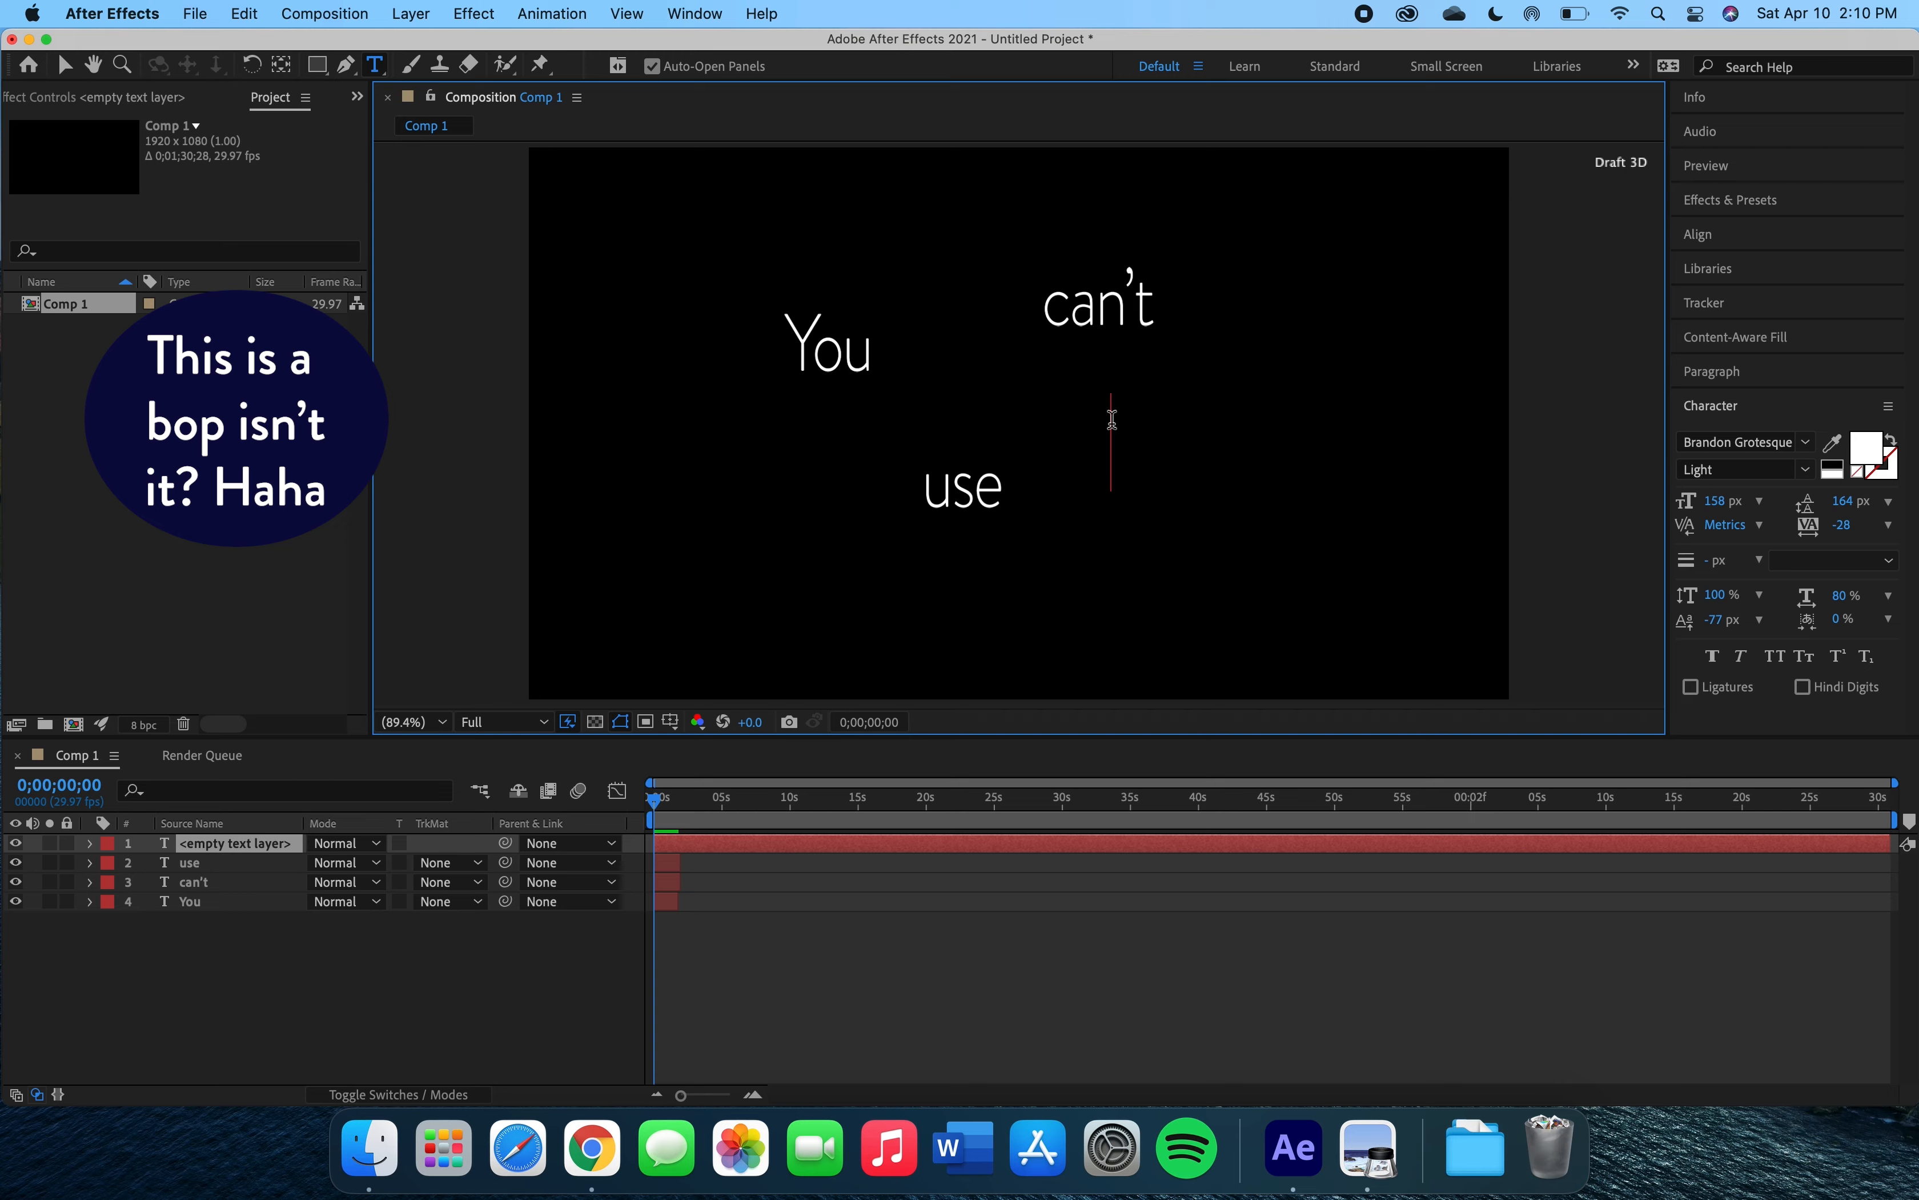
pyautogui.write('up')
pyautogui.moveTo(1892, 843); pyautogui.dragTo(691, 837)
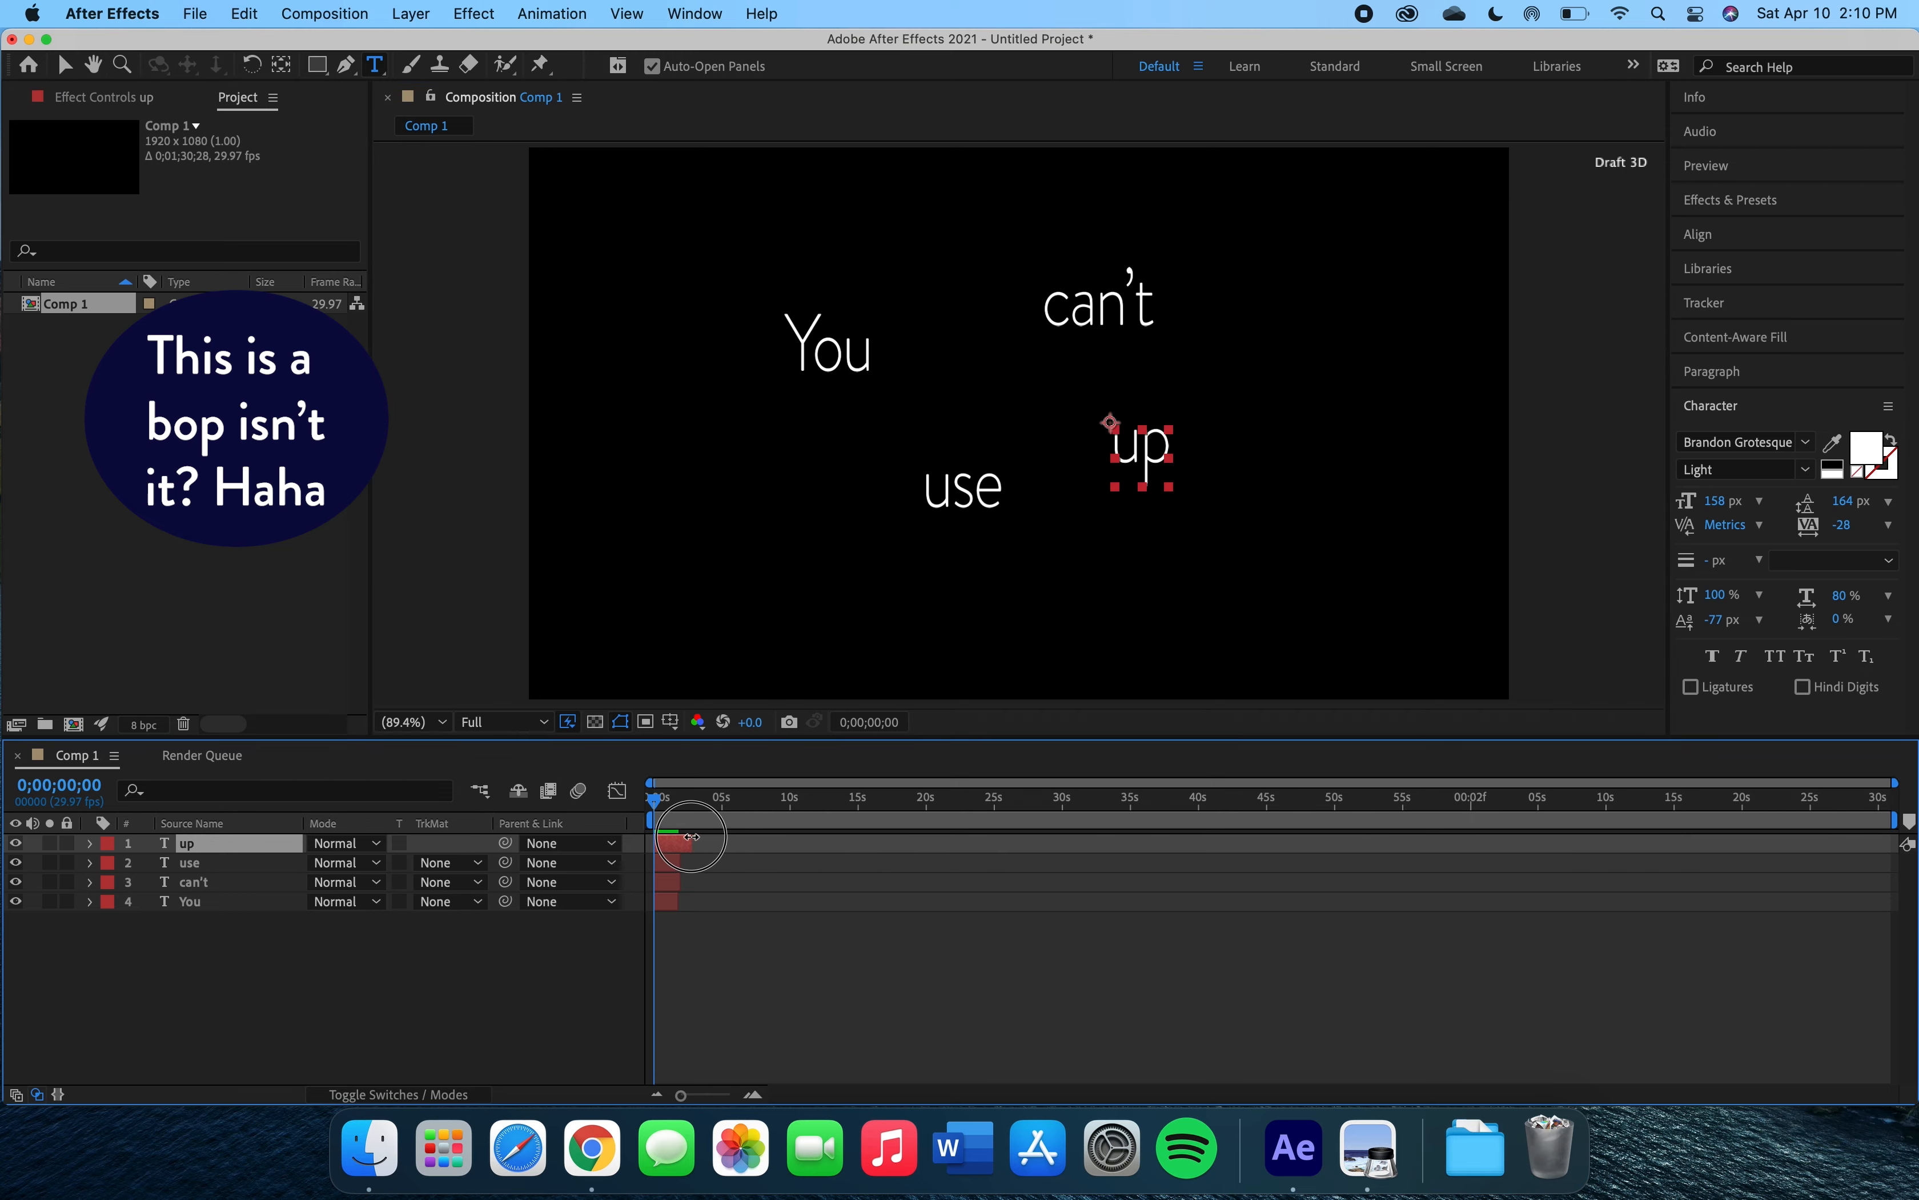
# Add a text layer 'CREATIVITY' at the lower left and trim it to about 2 seconds.
pyautogui.click(649, 581)
pyautogui.write('C')
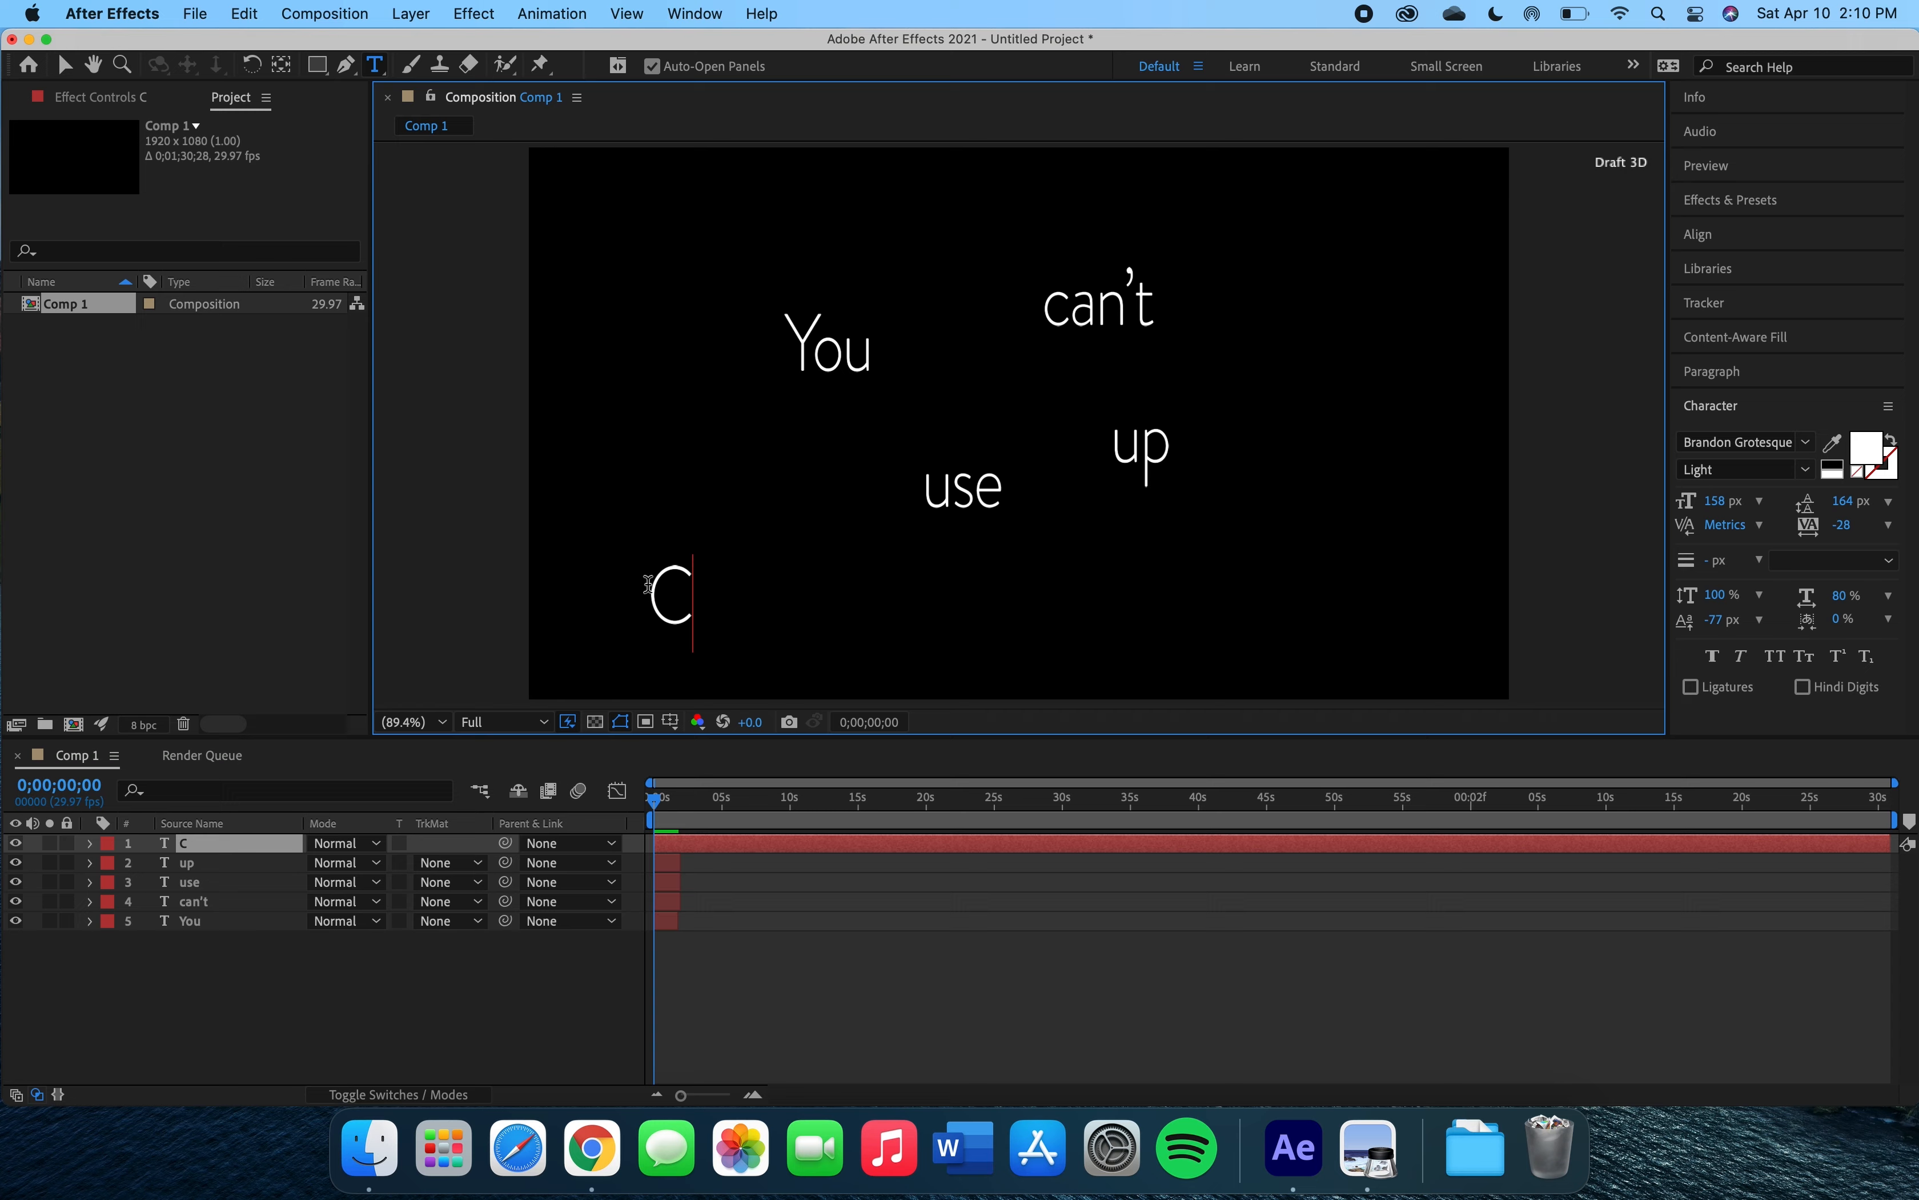
pyautogui.write('REATIVITY')
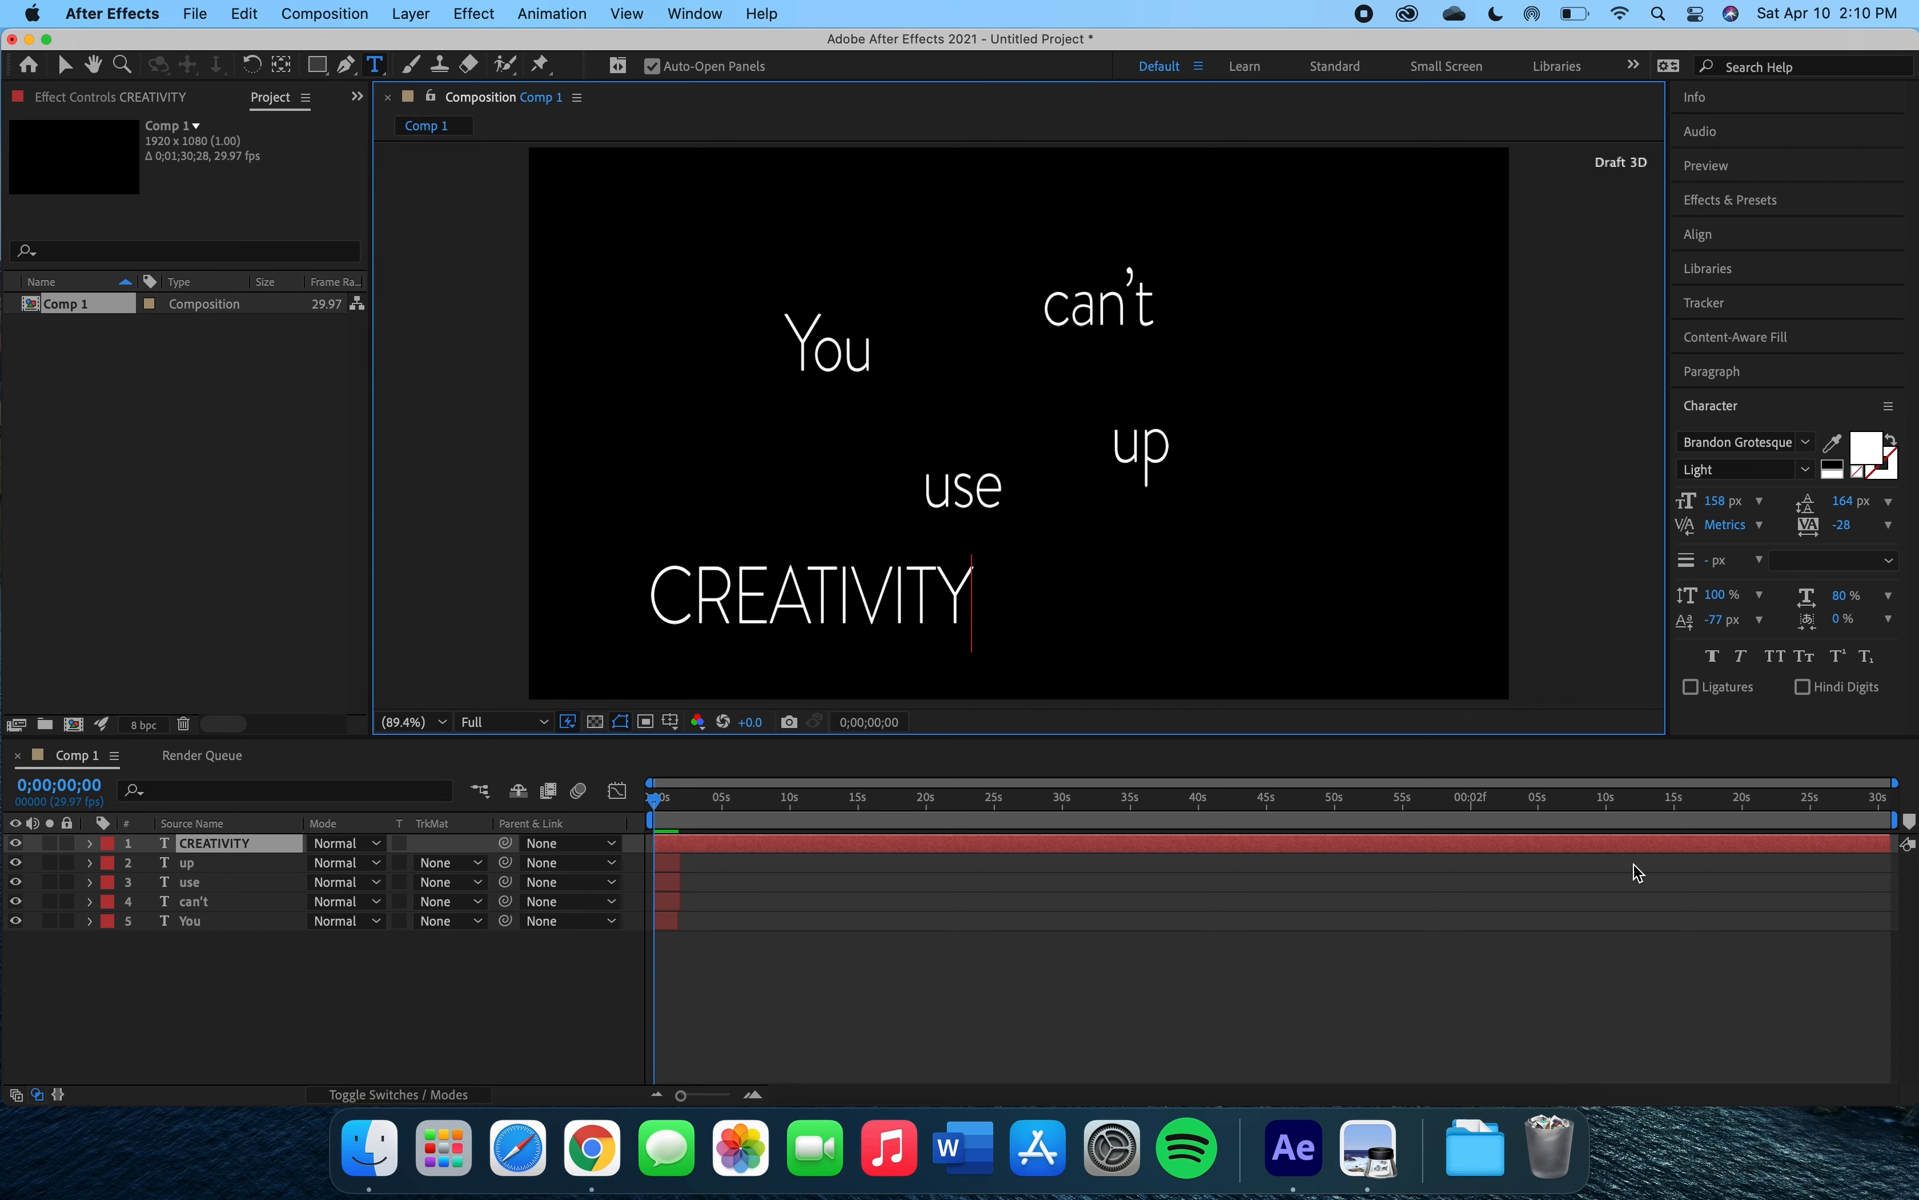
pyautogui.moveTo(1901, 844); pyautogui.dragTo(681, 842)
# Add text layers 'The', 'more' and 'you' around the composition, trimming each to about 2 seconds.
pyautogui.click(1062, 560)
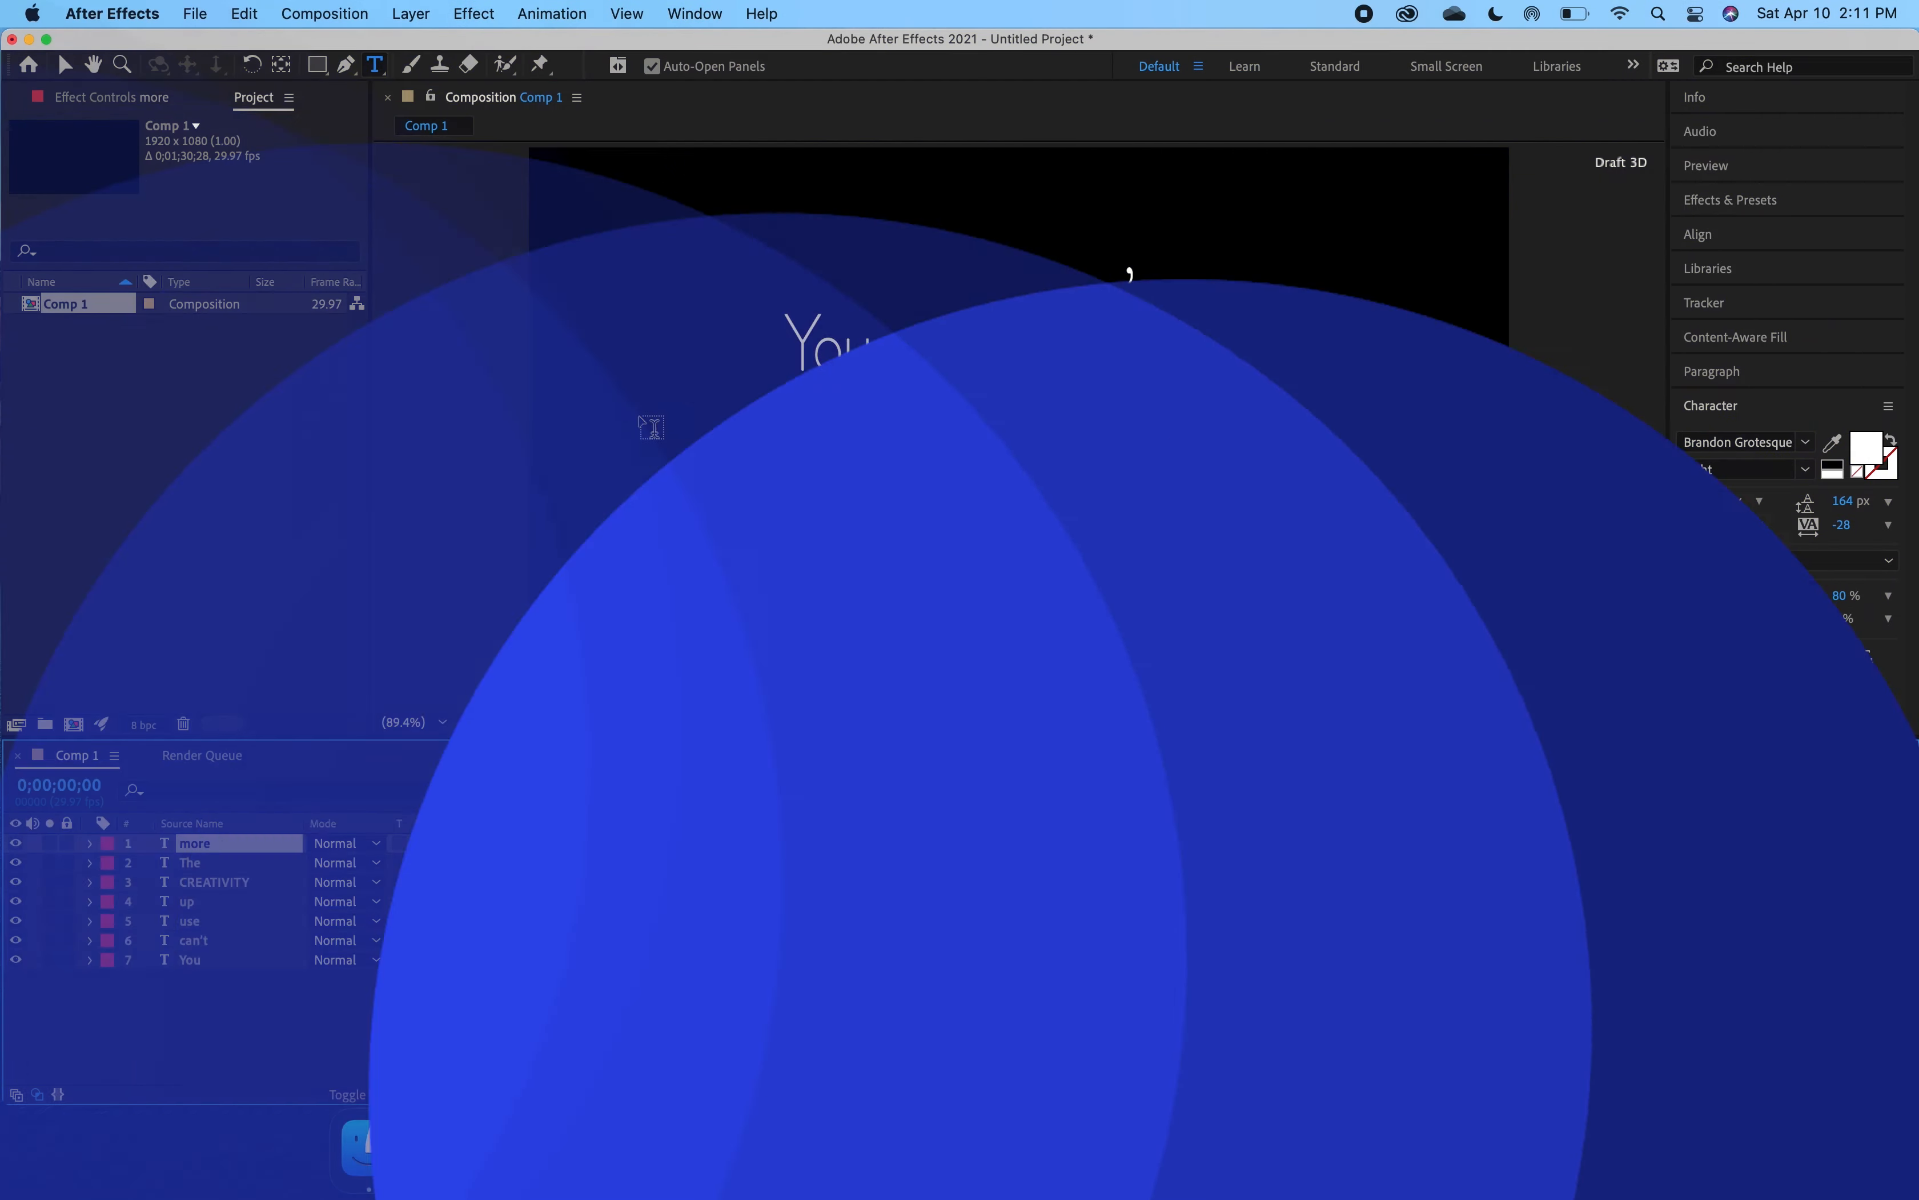
pyautogui.write('you')
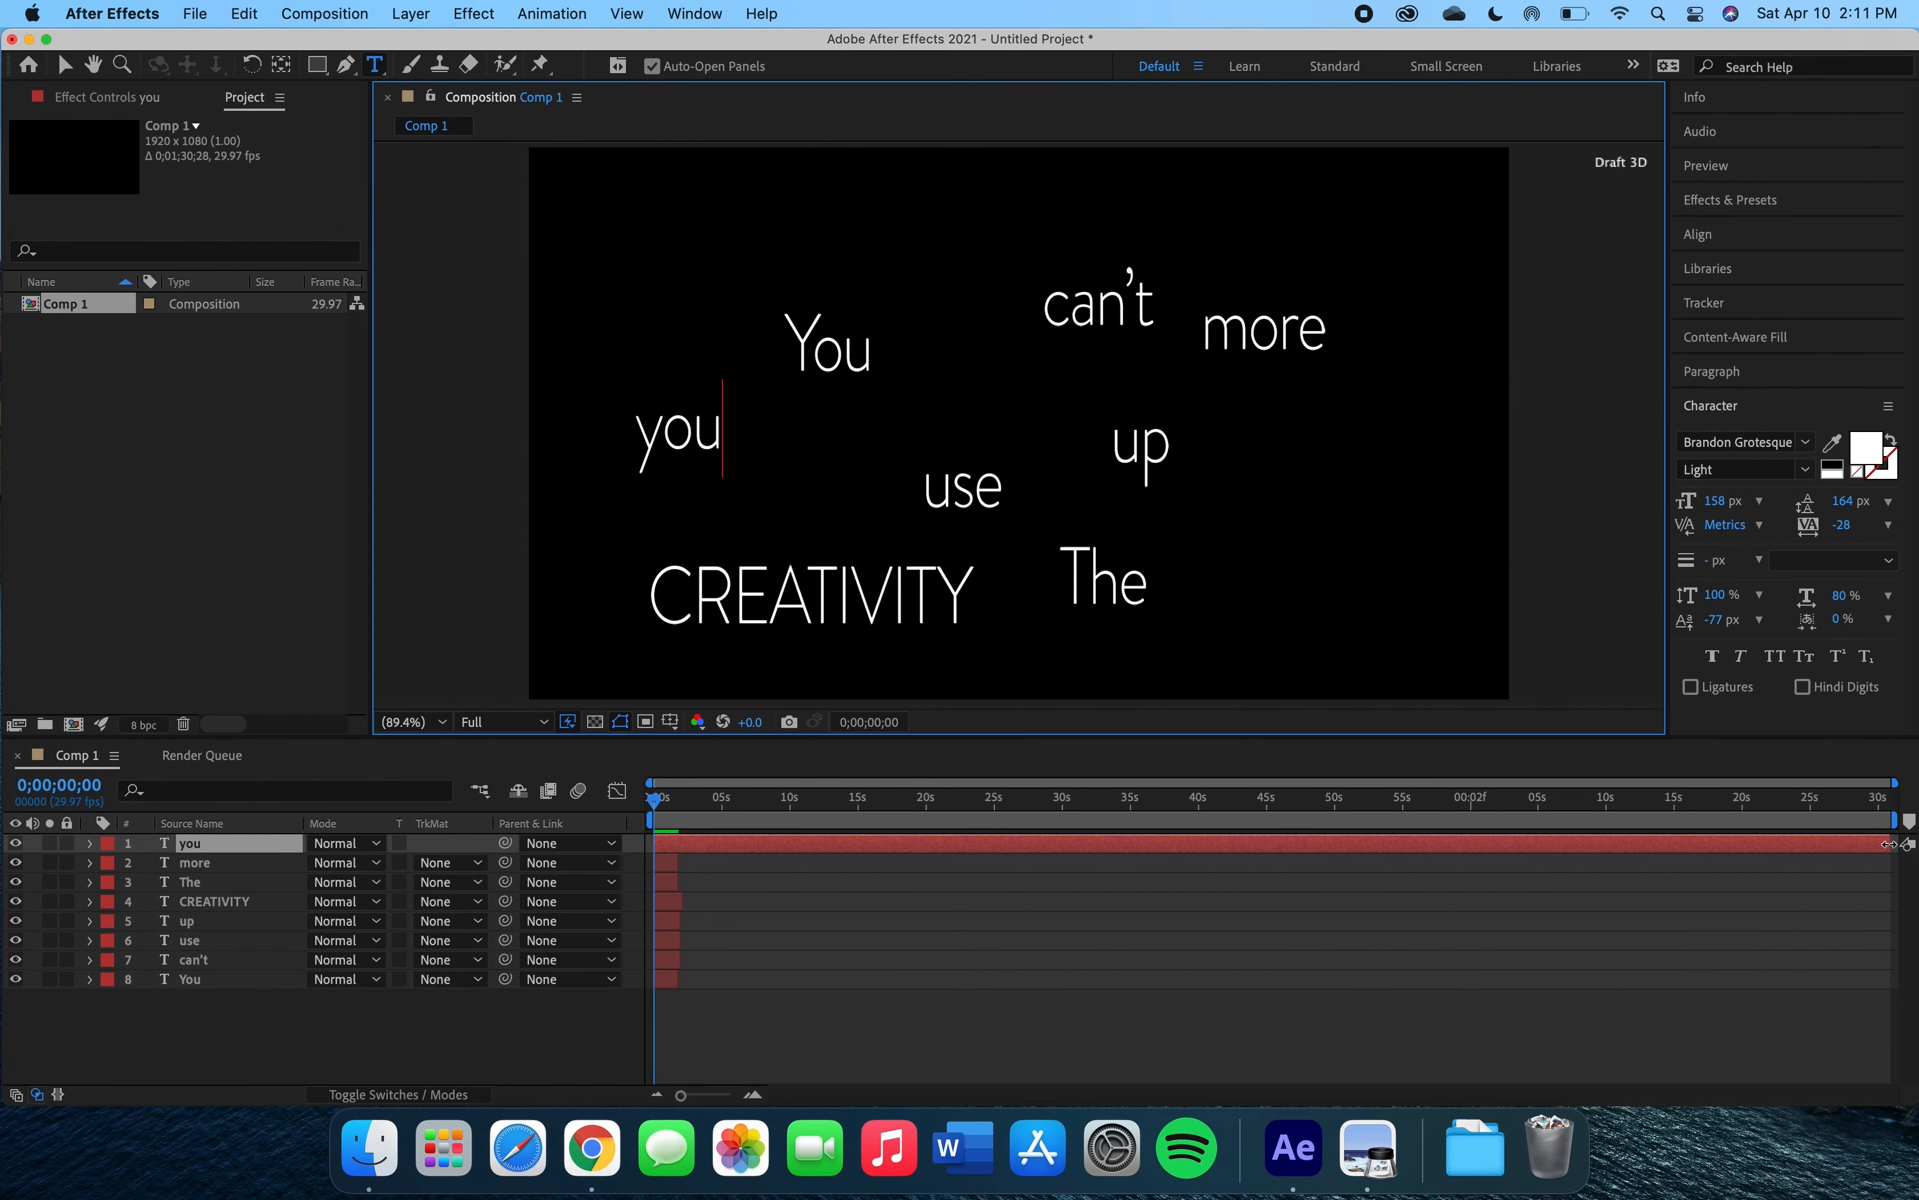
pyautogui.moveTo(1891, 845); pyautogui.dragTo(674, 823)
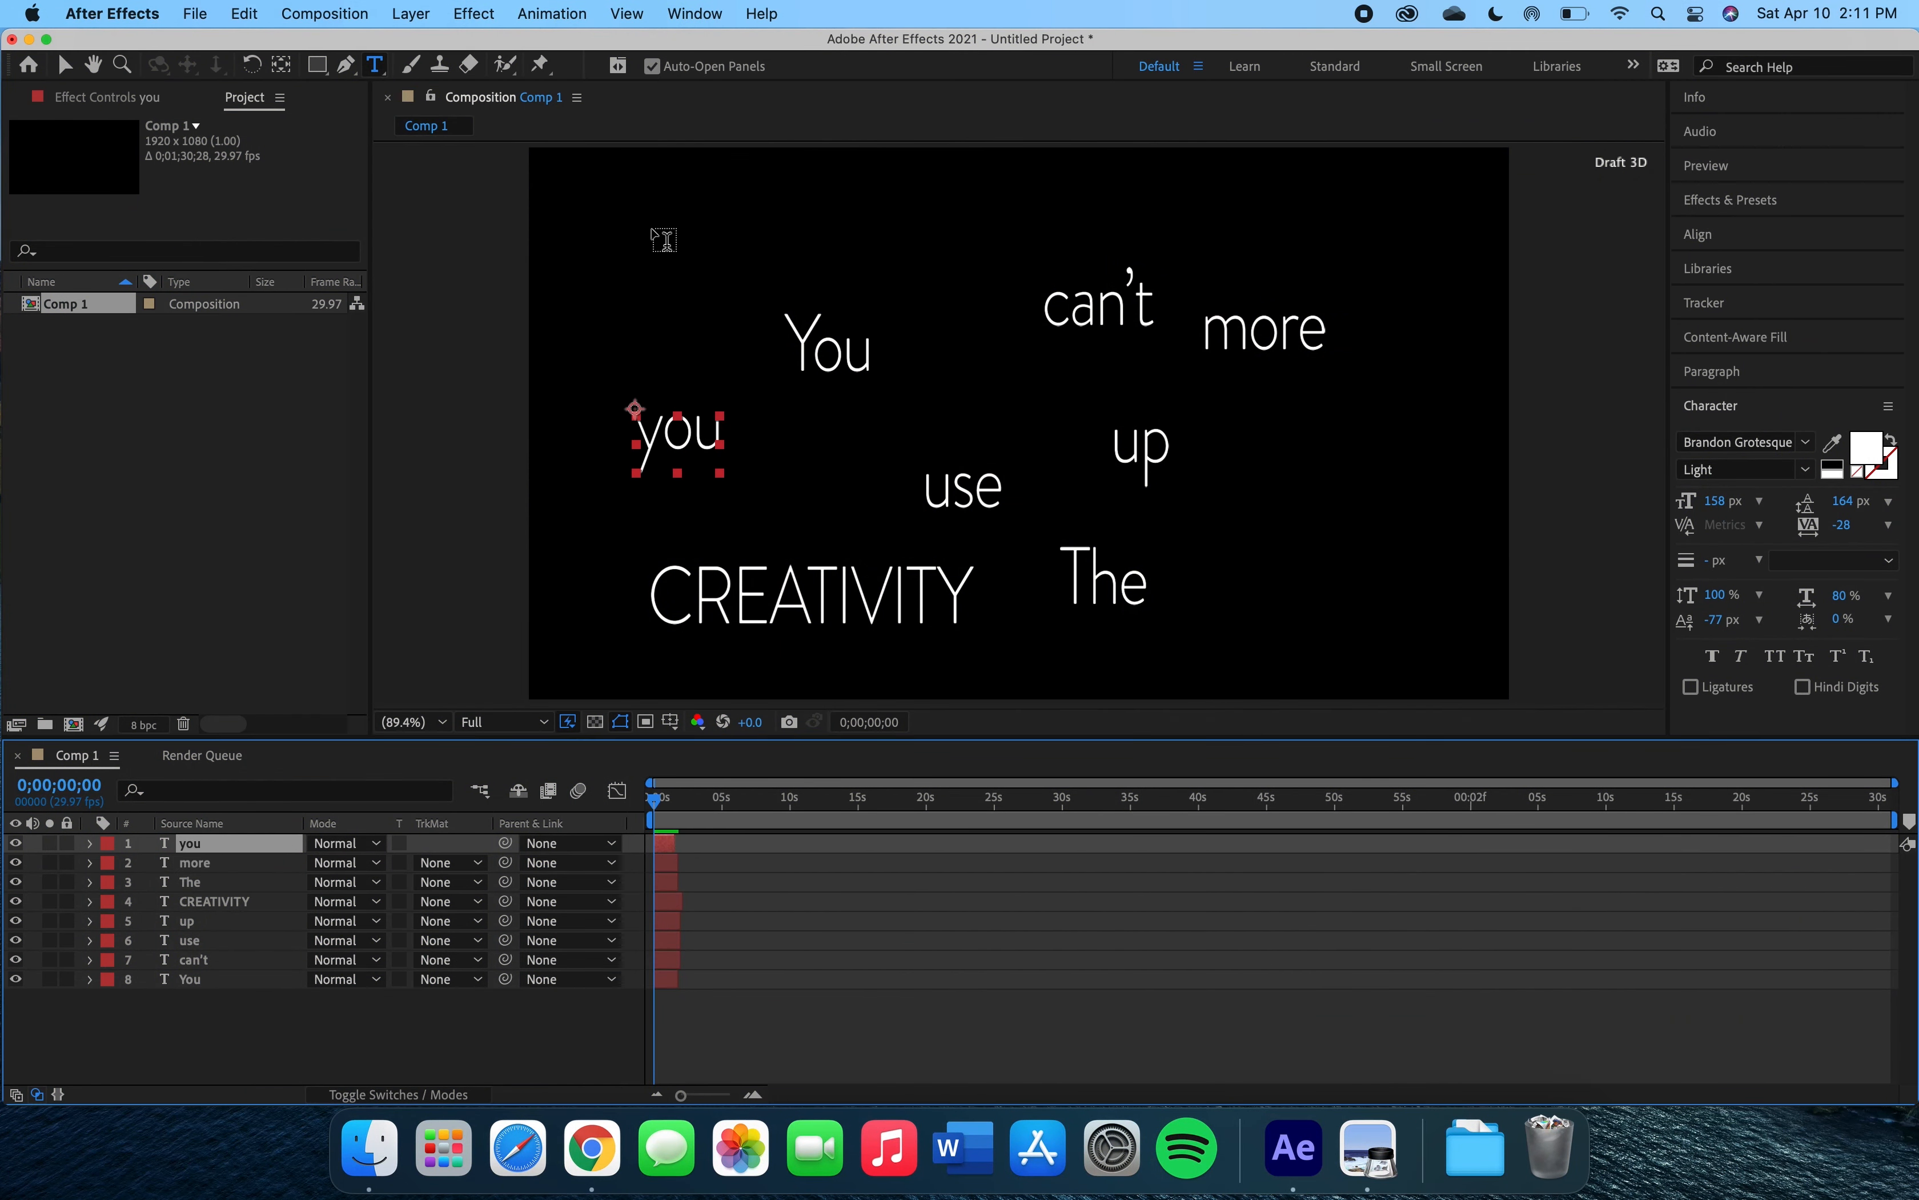
# Add a text layer 'use,' at the top left and trim it to about 2 seconds.
pyautogui.click(665, 239)
pyautogui.write('use,')
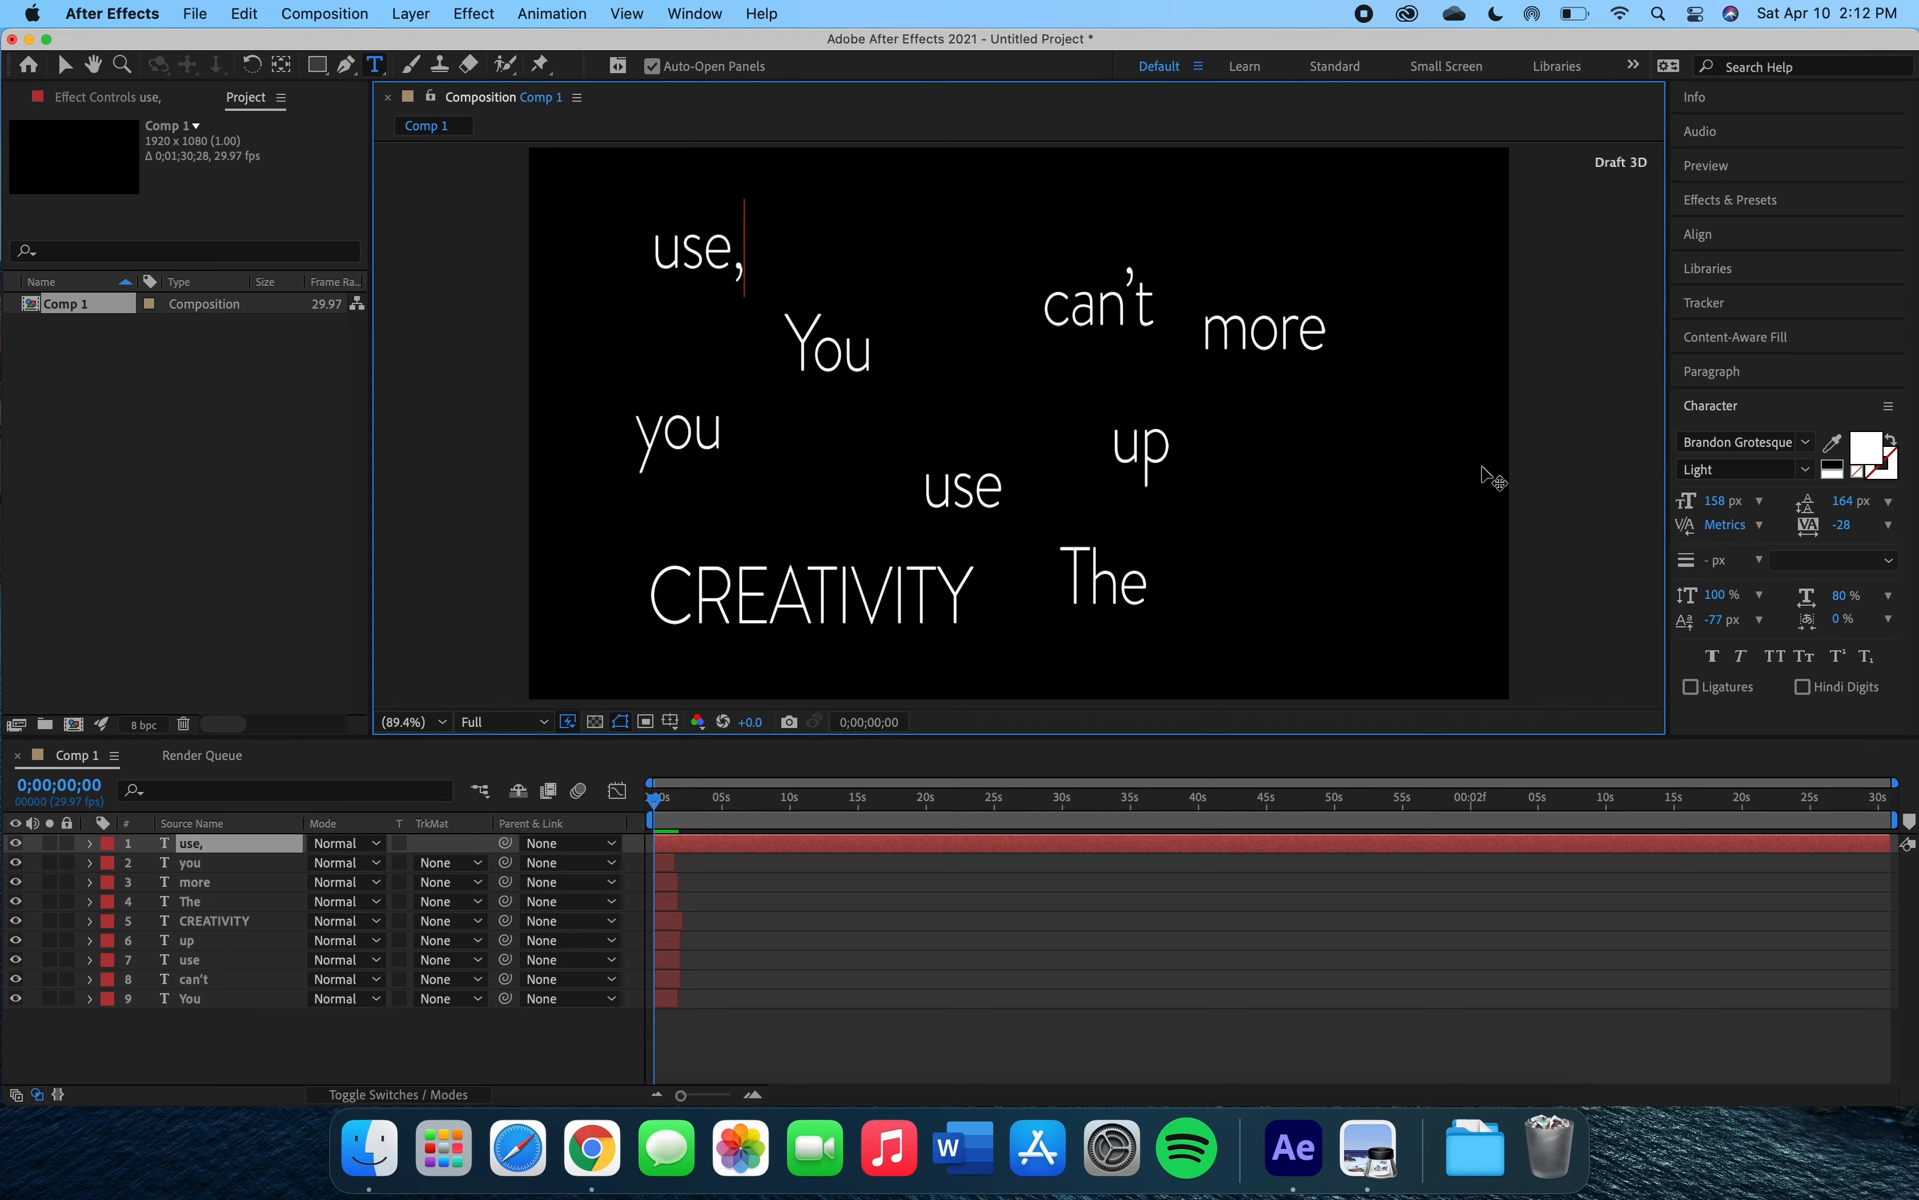
pyautogui.moveTo(1887, 844); pyautogui.dragTo(680, 820)
# Add a text layer 'the' near the top and trim it to about 2 seconds.
pyautogui.click(855, 220)
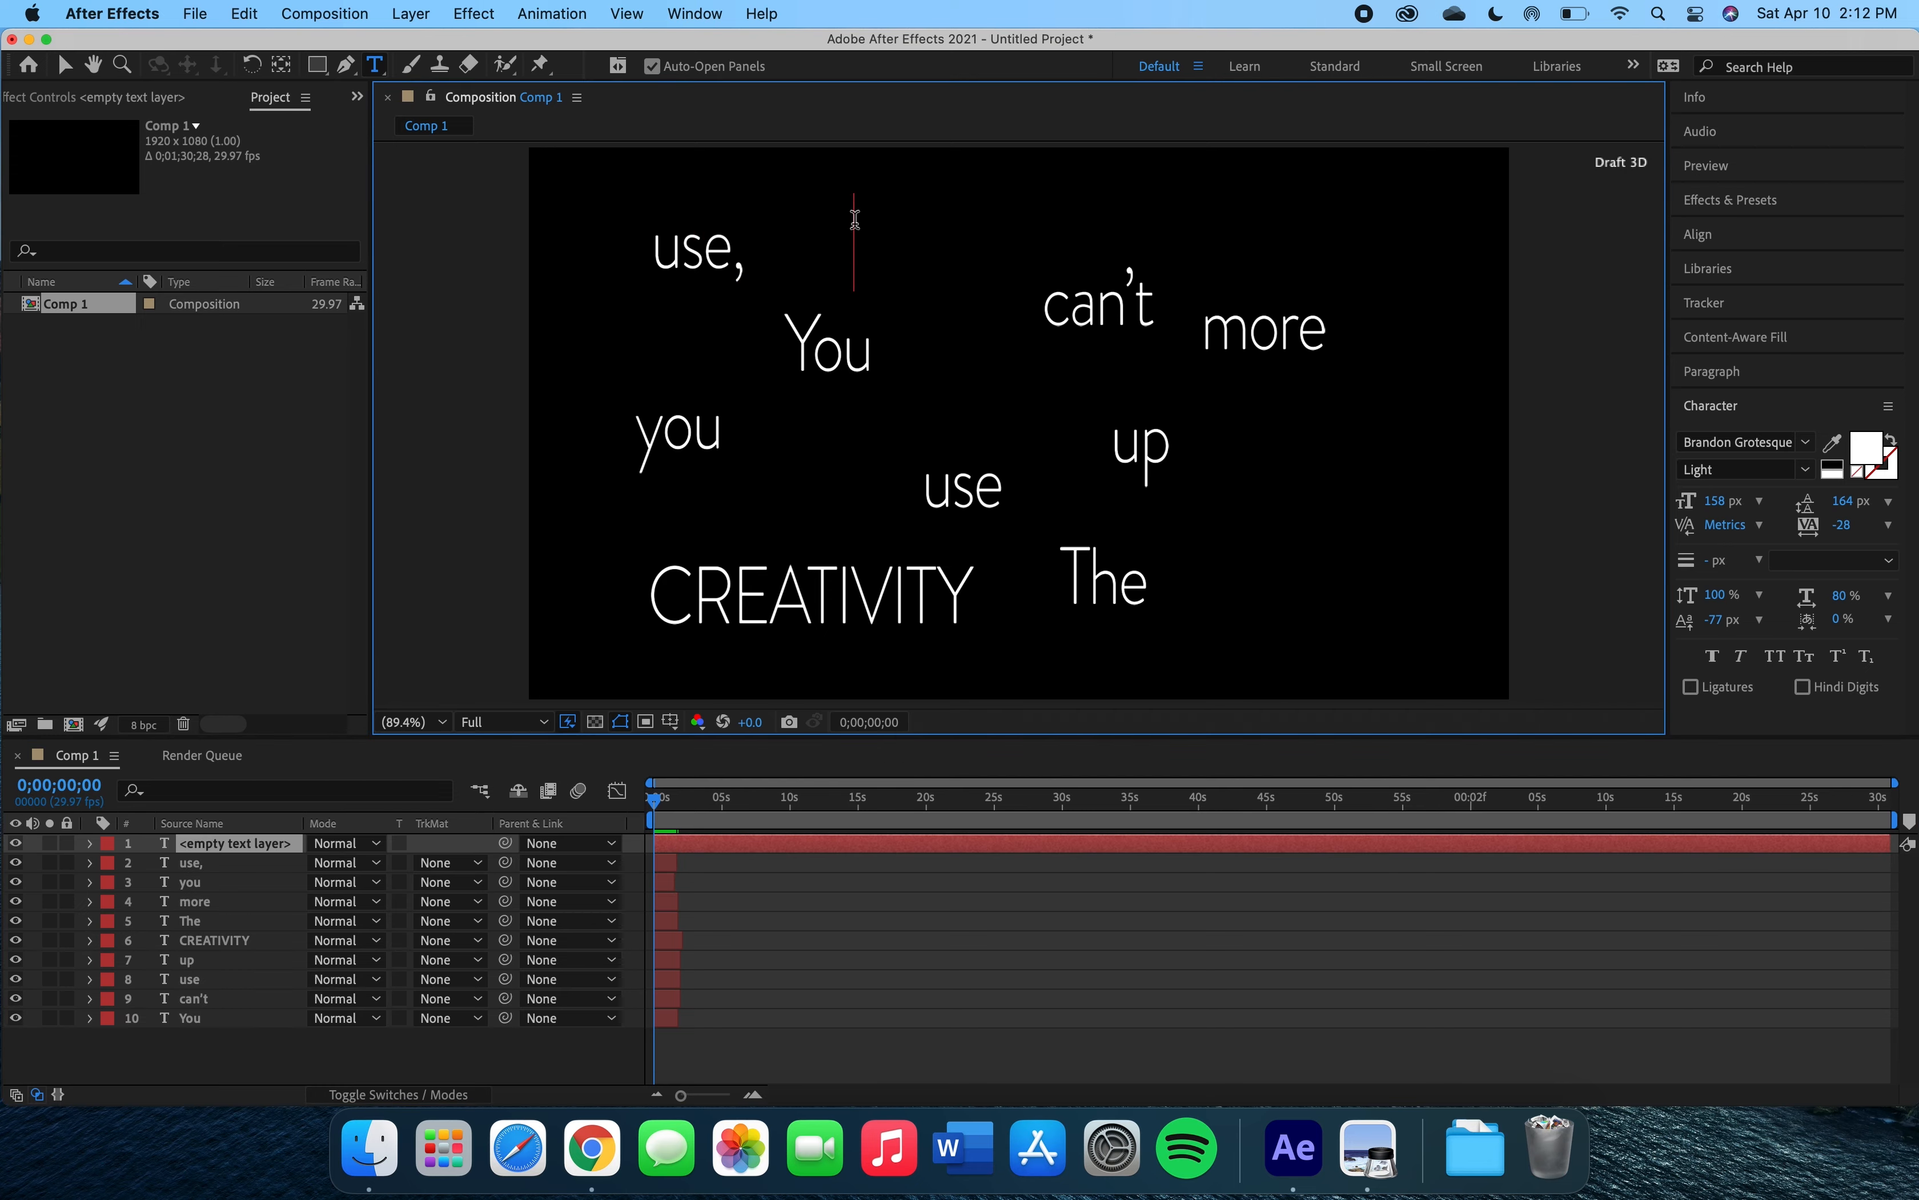
pyautogui.write('the')
pyautogui.moveTo(1890, 842); pyautogui.dragTo(678, 842)
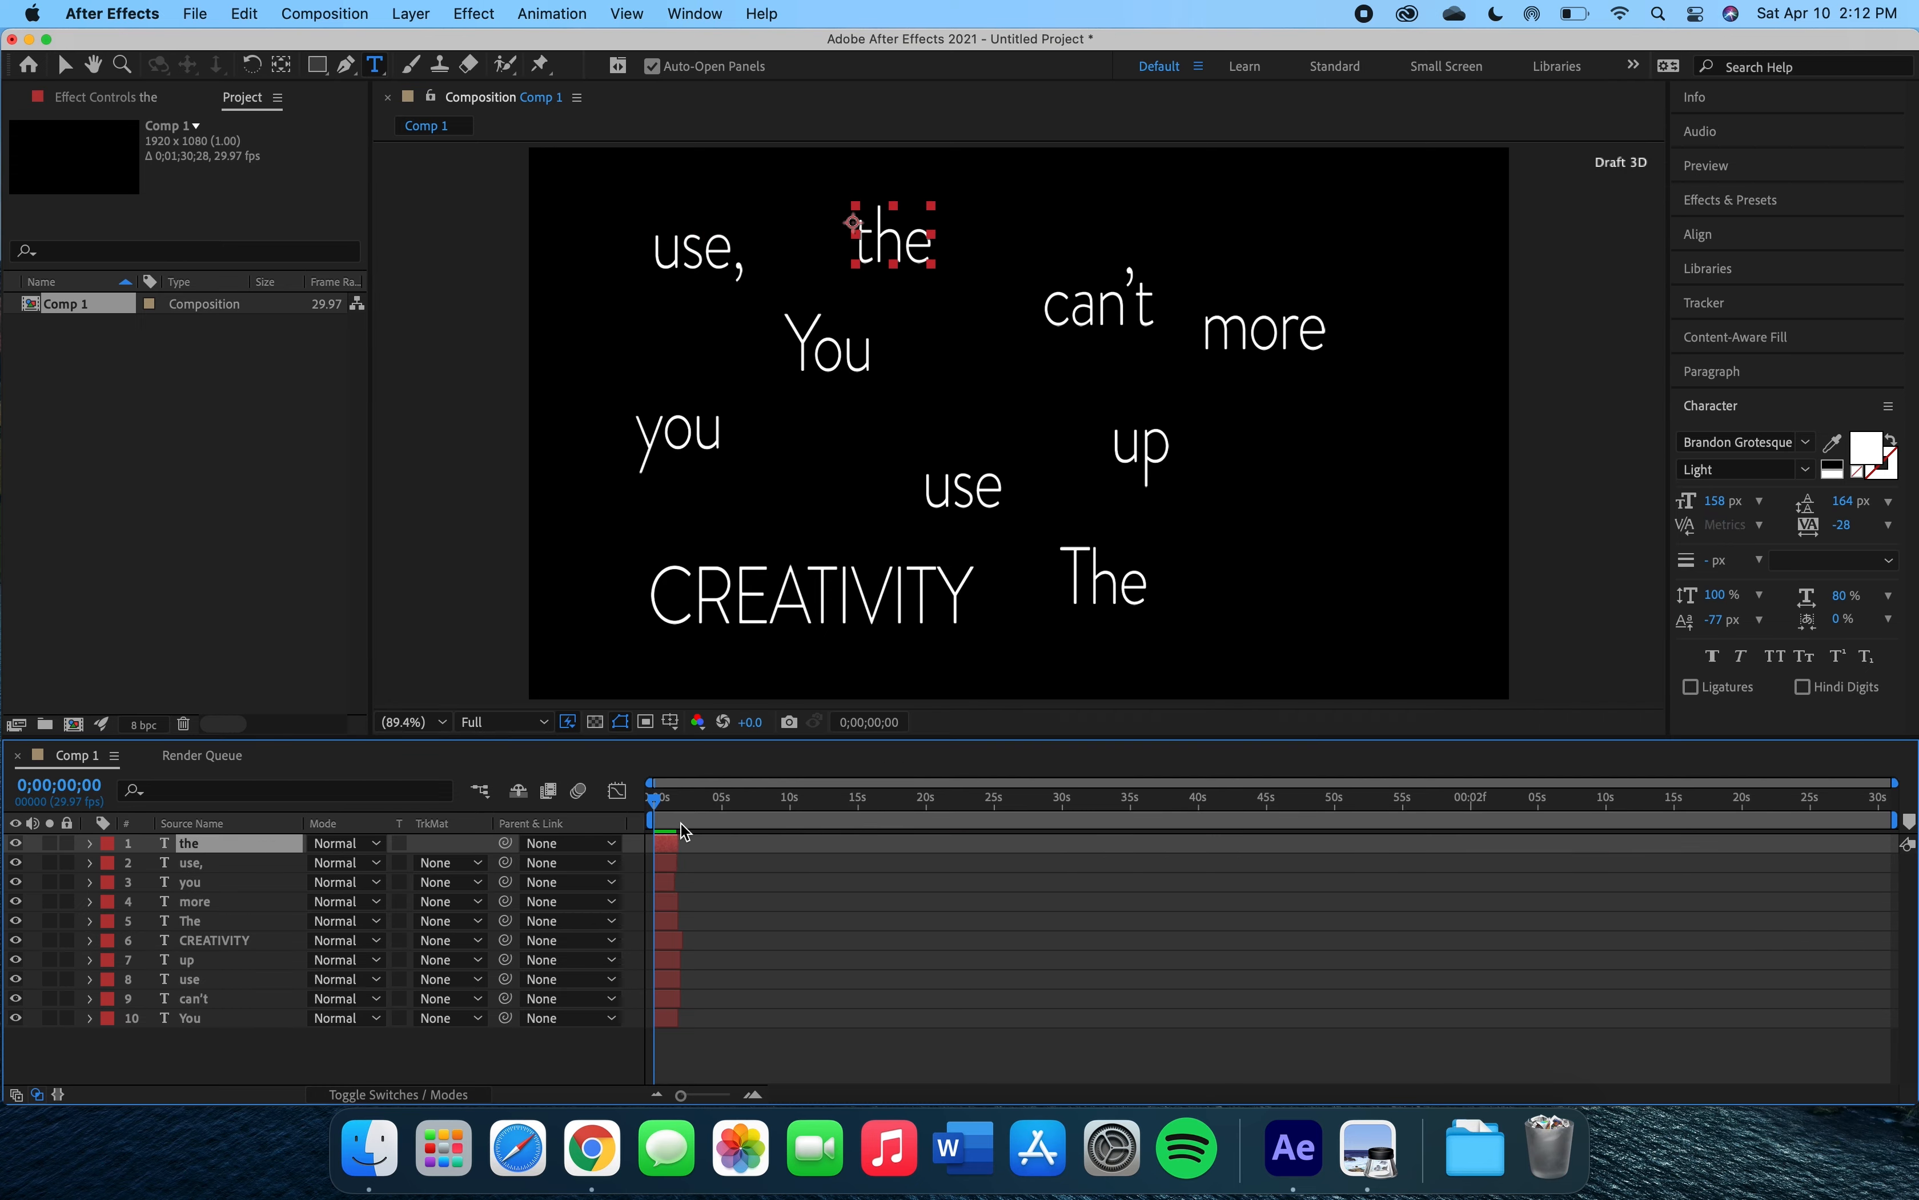
# Add a second 'more' text layer at the lower right and trim it to about 2 seconds.
pyautogui.click(1251, 539)
pyautogui.write('more')
pyautogui.moveTo(1891, 842); pyautogui.dragTo(678, 842)
# Add a second 'you' text layer below the first and trim it to about 2 seconds.
pyautogui.click(609, 480)
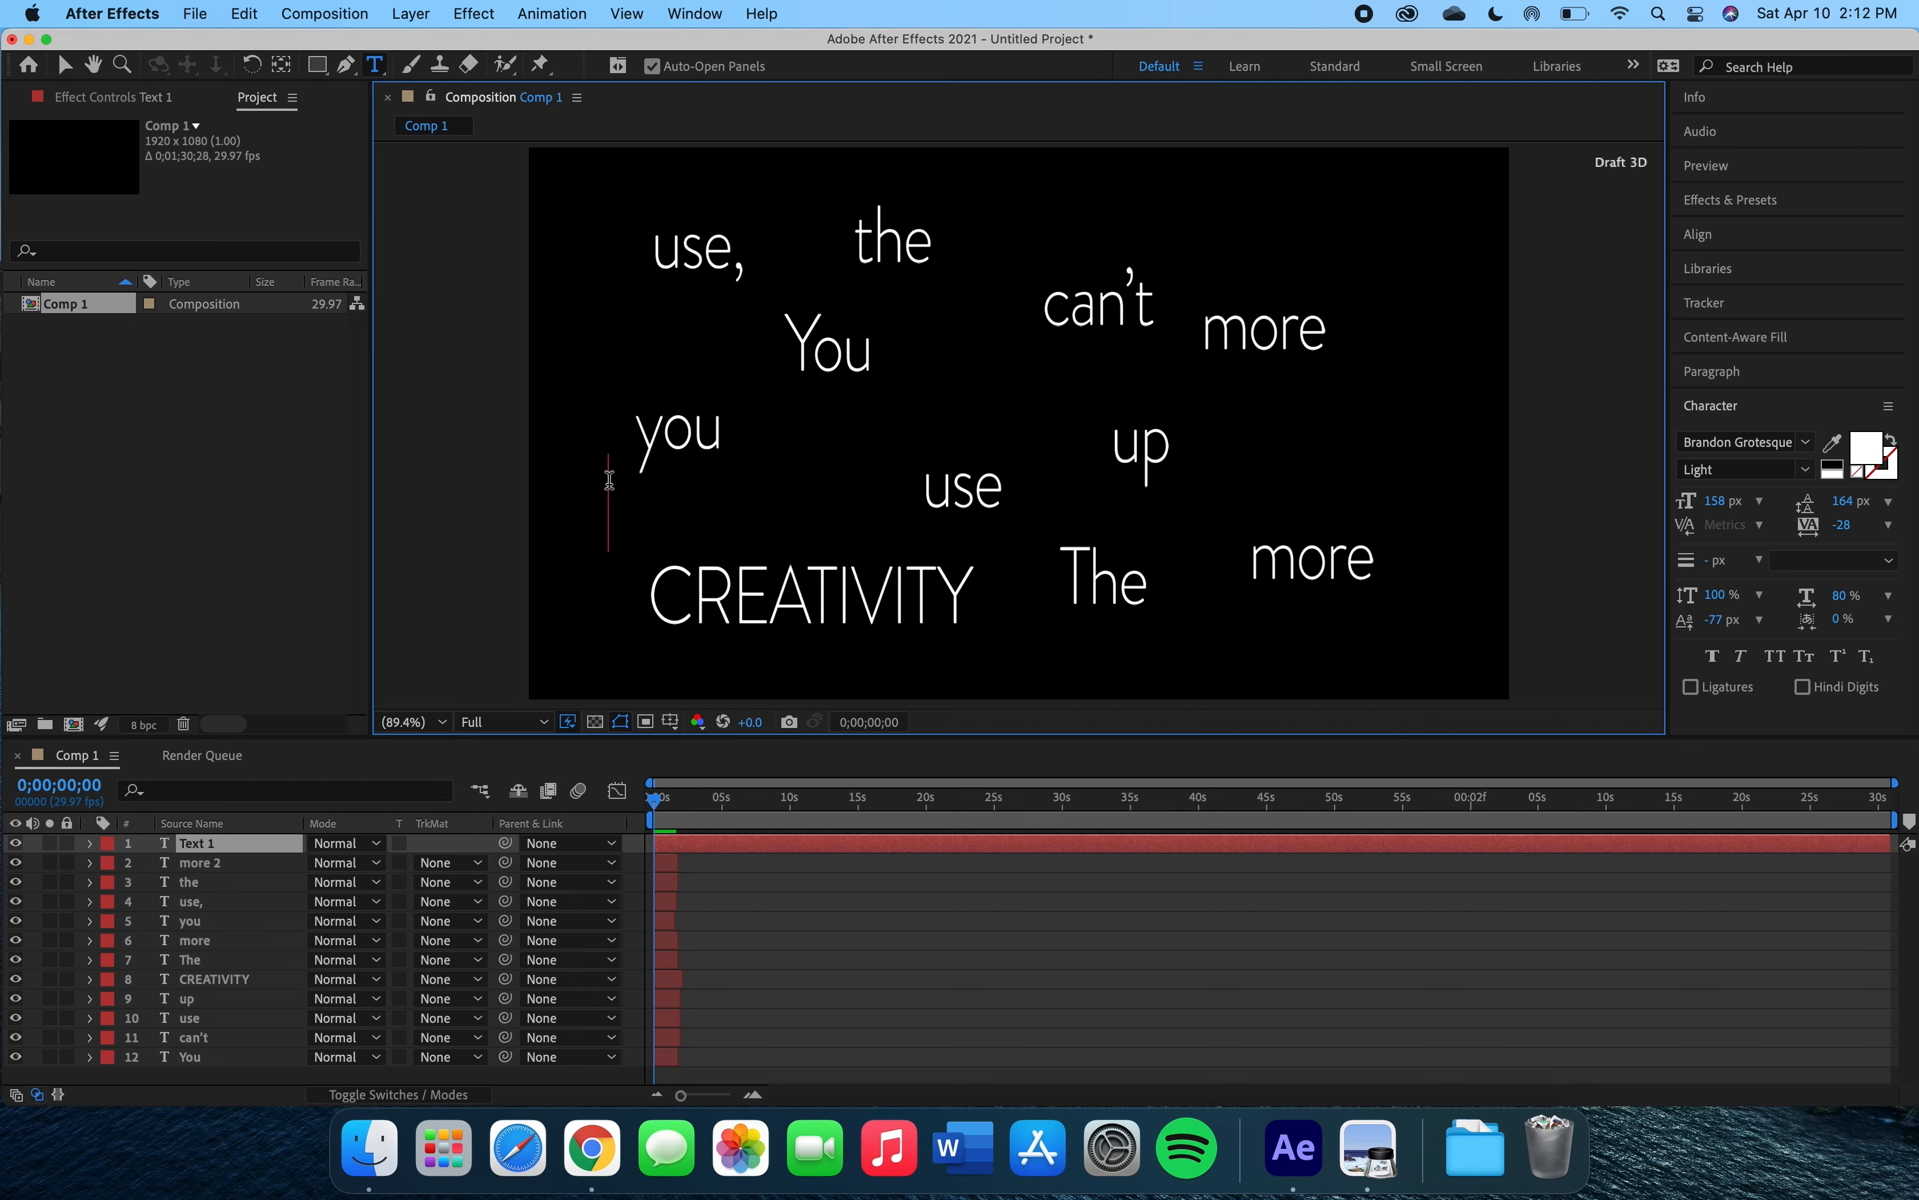
pyautogui.write('you')
pyautogui.moveTo(1896, 842); pyautogui.dragTo(674, 832)
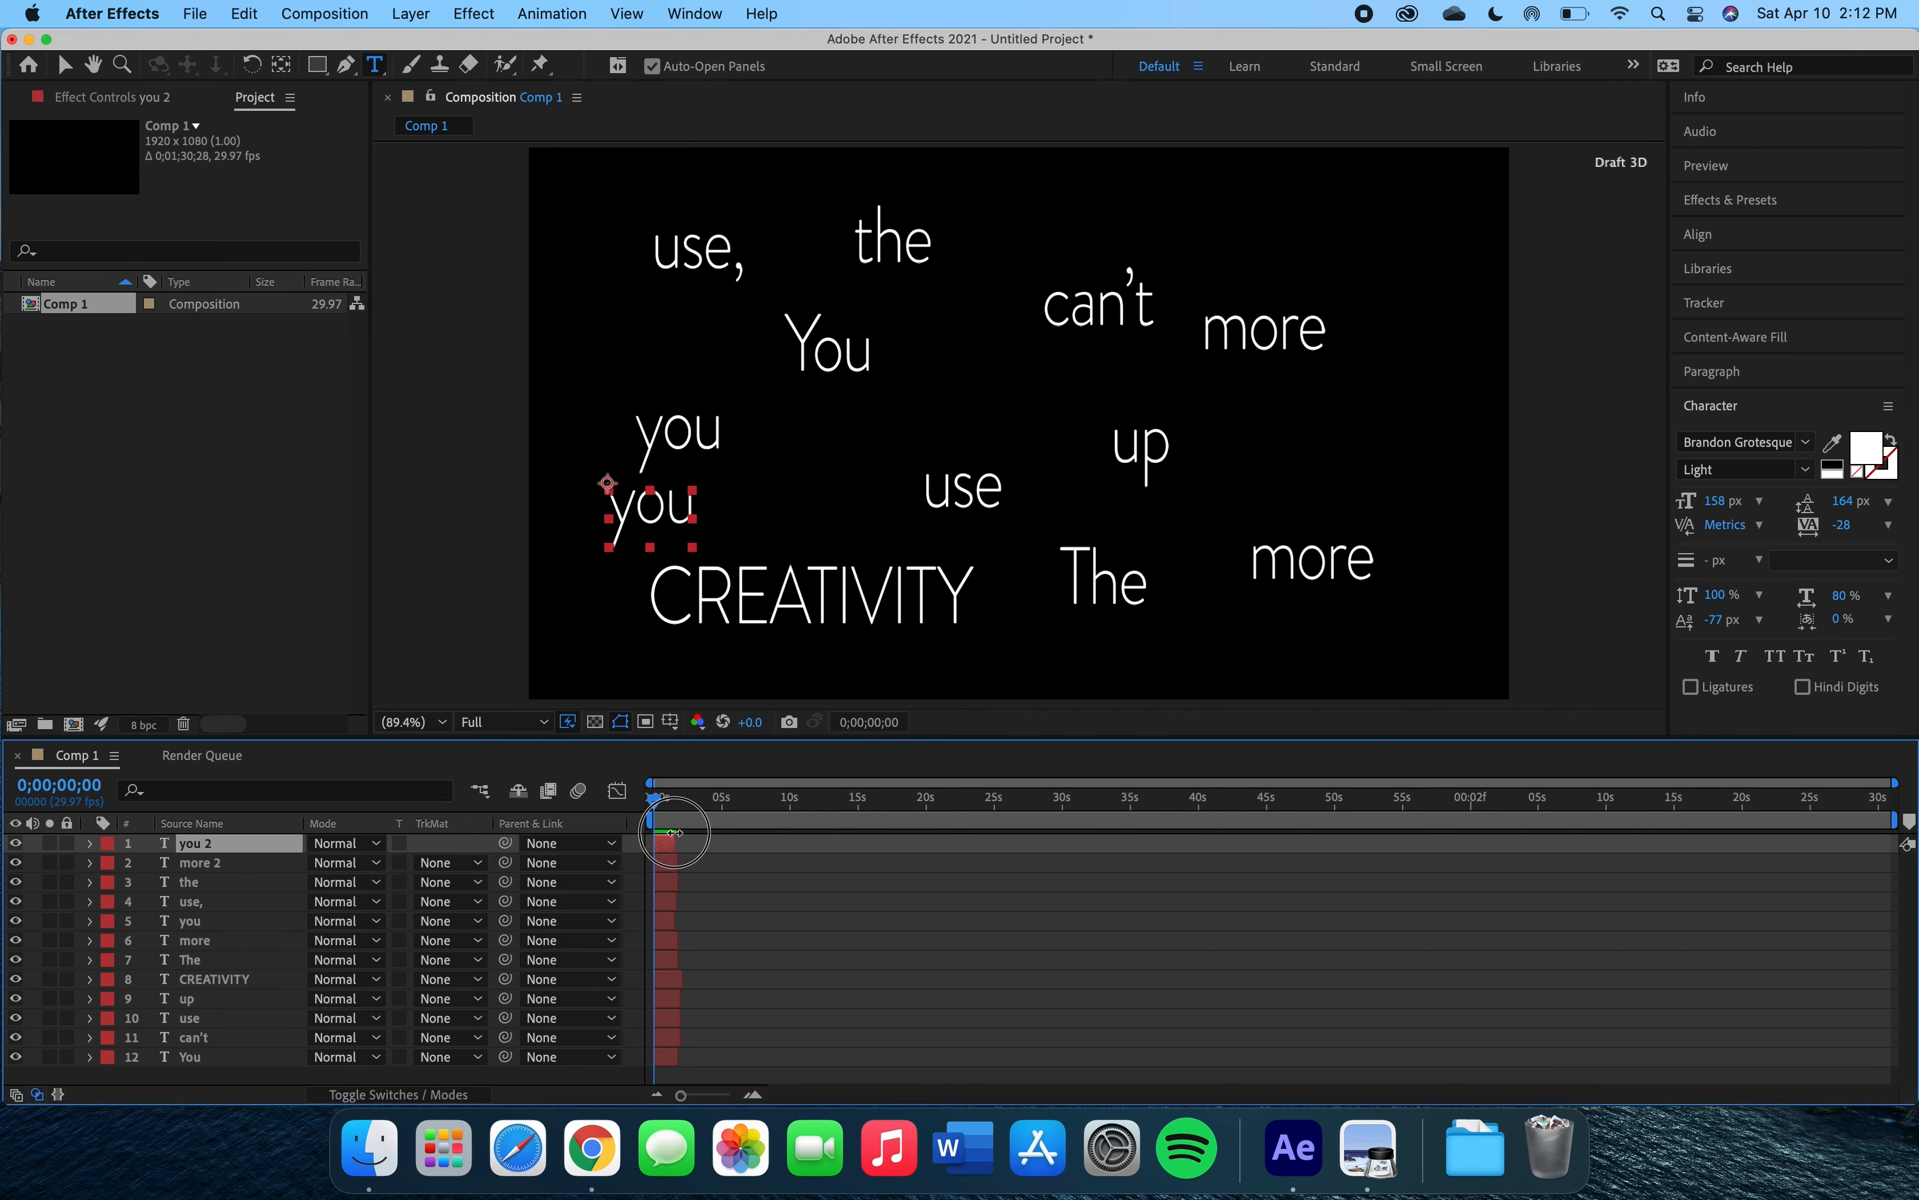
# Add a text layer 'have' above 'CREATIVITY' and trim it to about 2 seconds.
pyautogui.click(766, 512)
pyautogui.write('have')
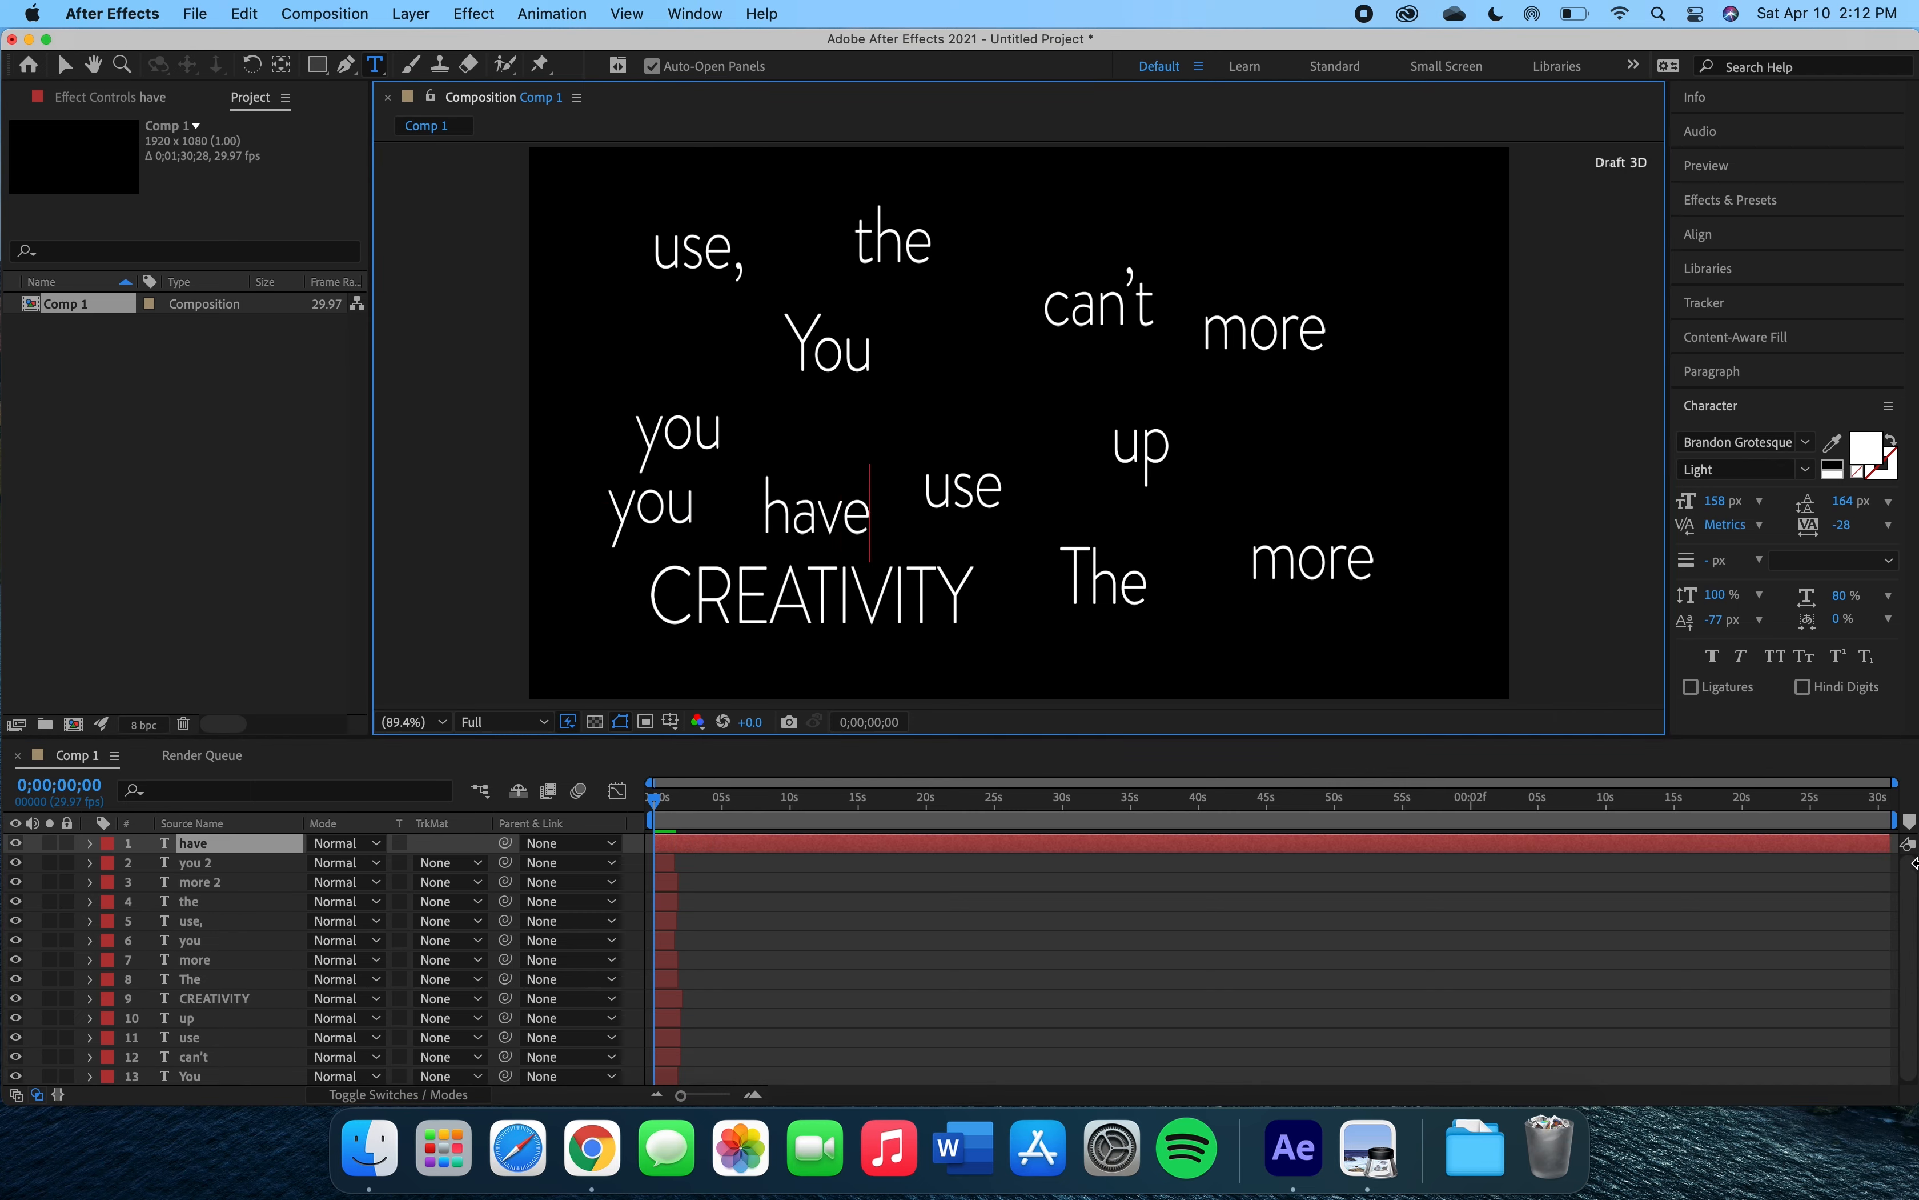
pyautogui.moveTo(1886, 836); pyautogui.dragTo(669, 825)
# Add a text layer 'Maya Angelou' at the top right and trim it to about 2 seconds.
pyautogui.click(1039, 196)
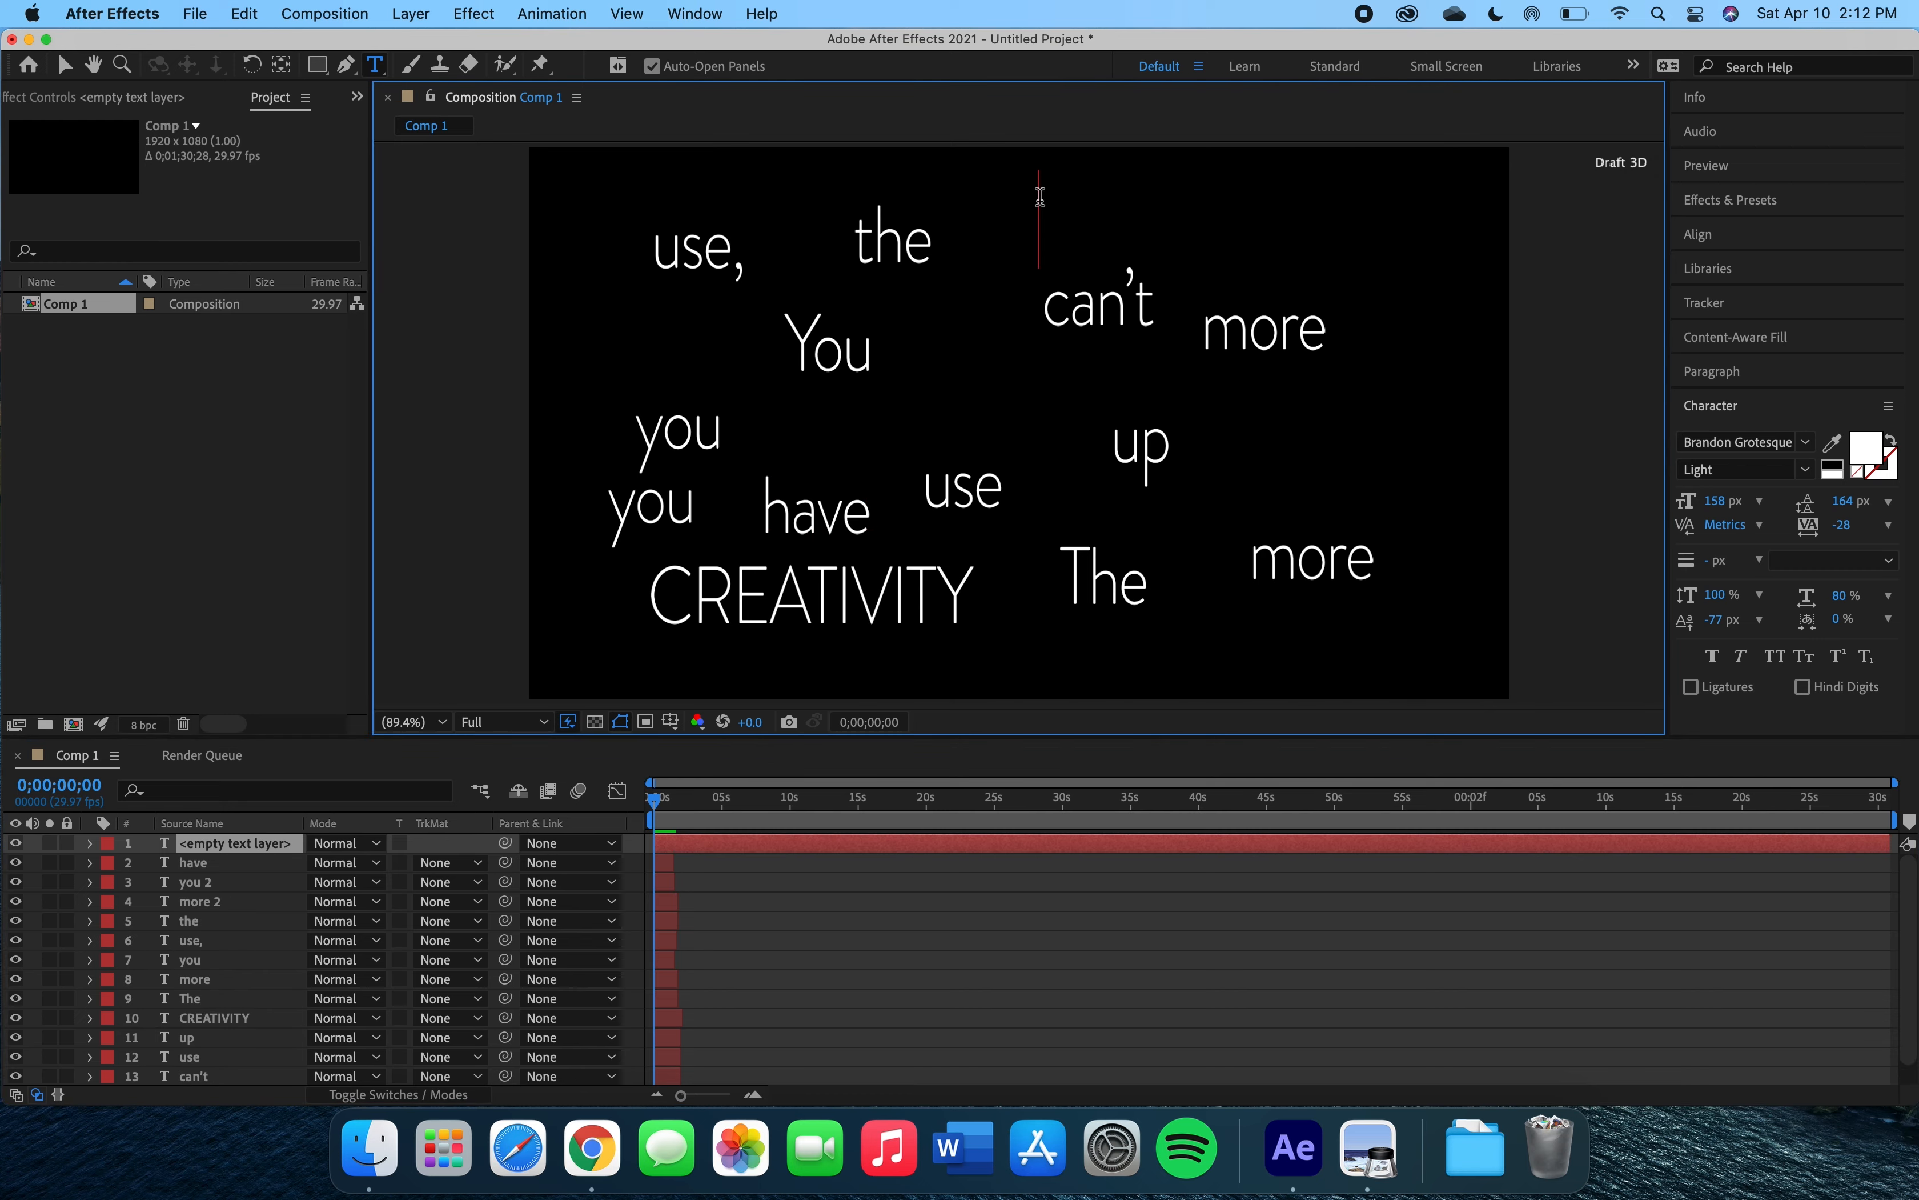
pyautogui.write('Ma')
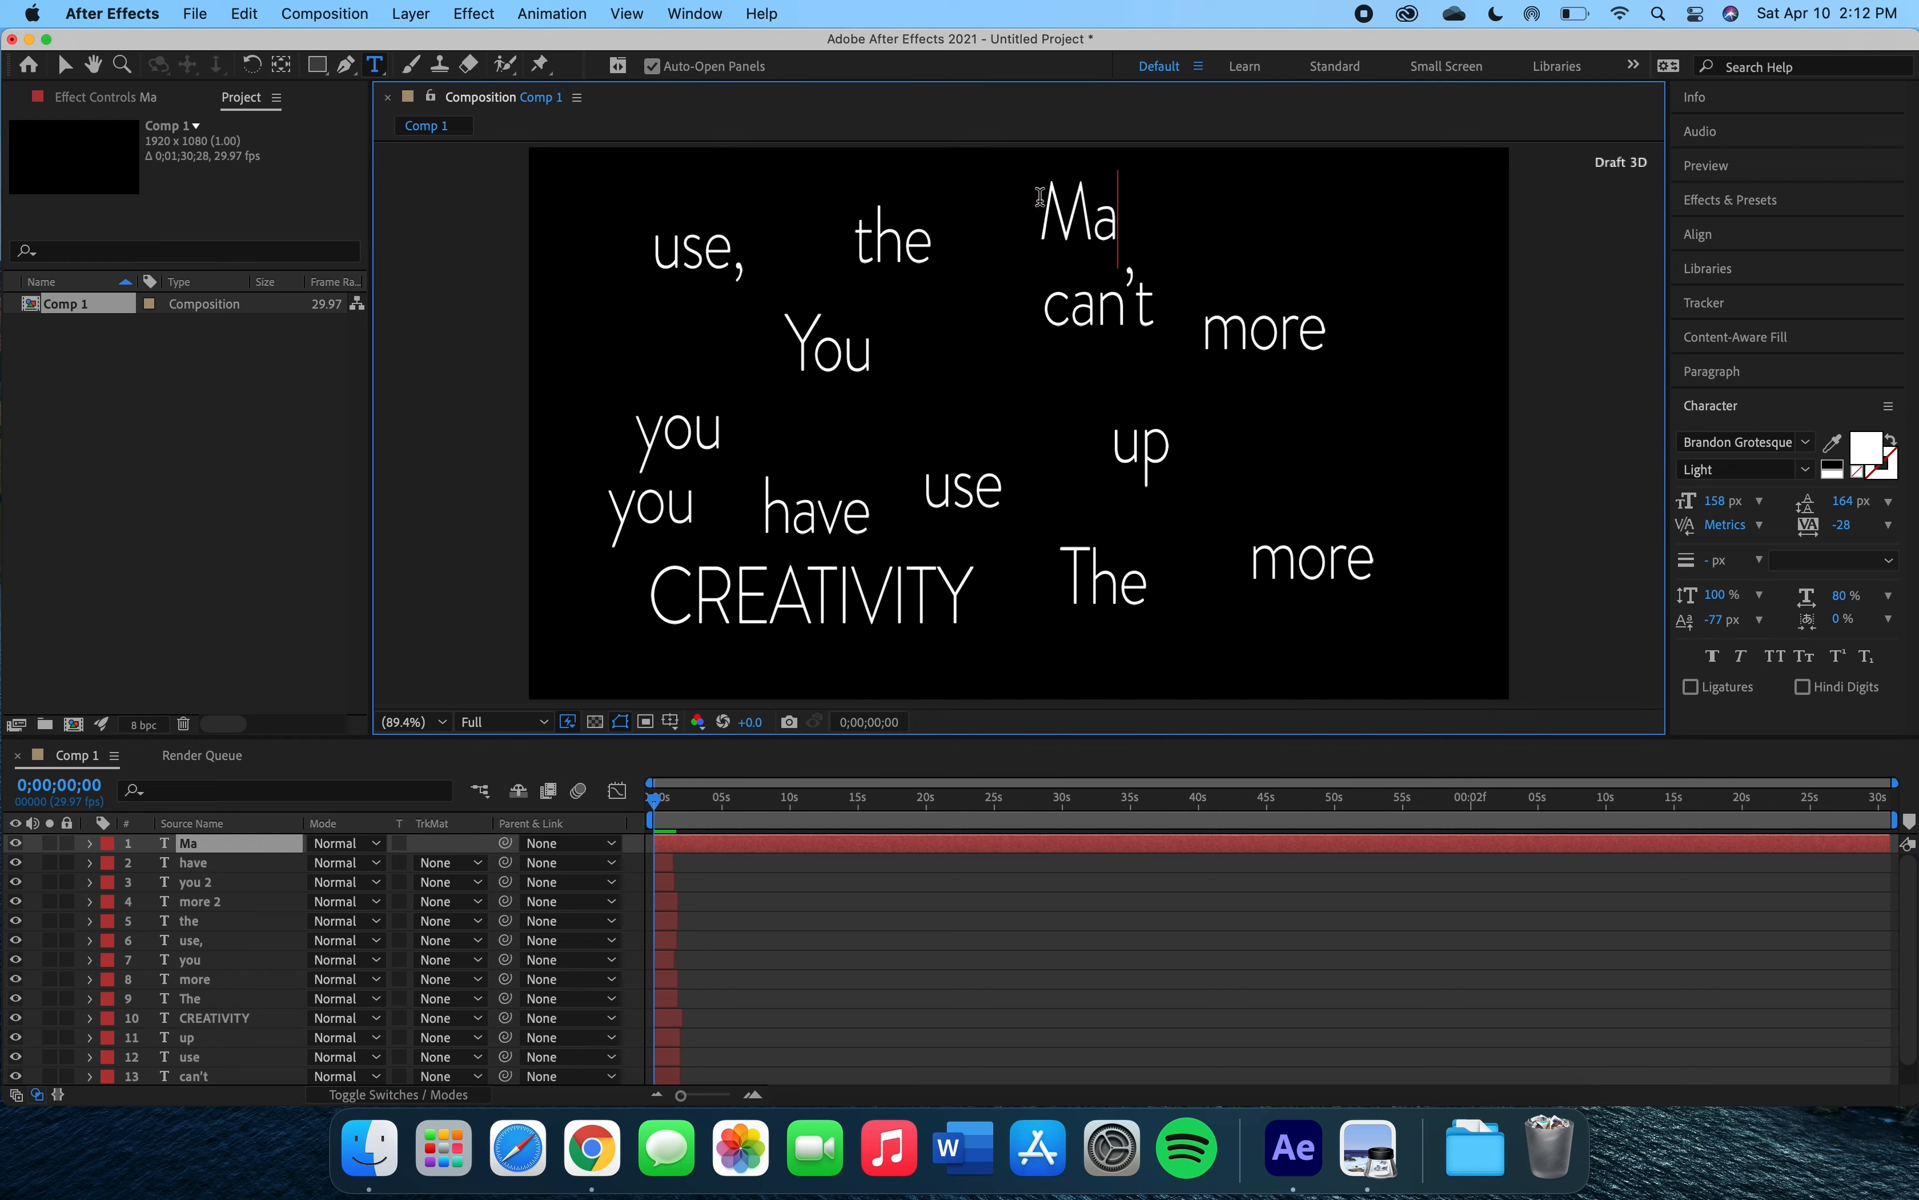
pyautogui.write('ya An')
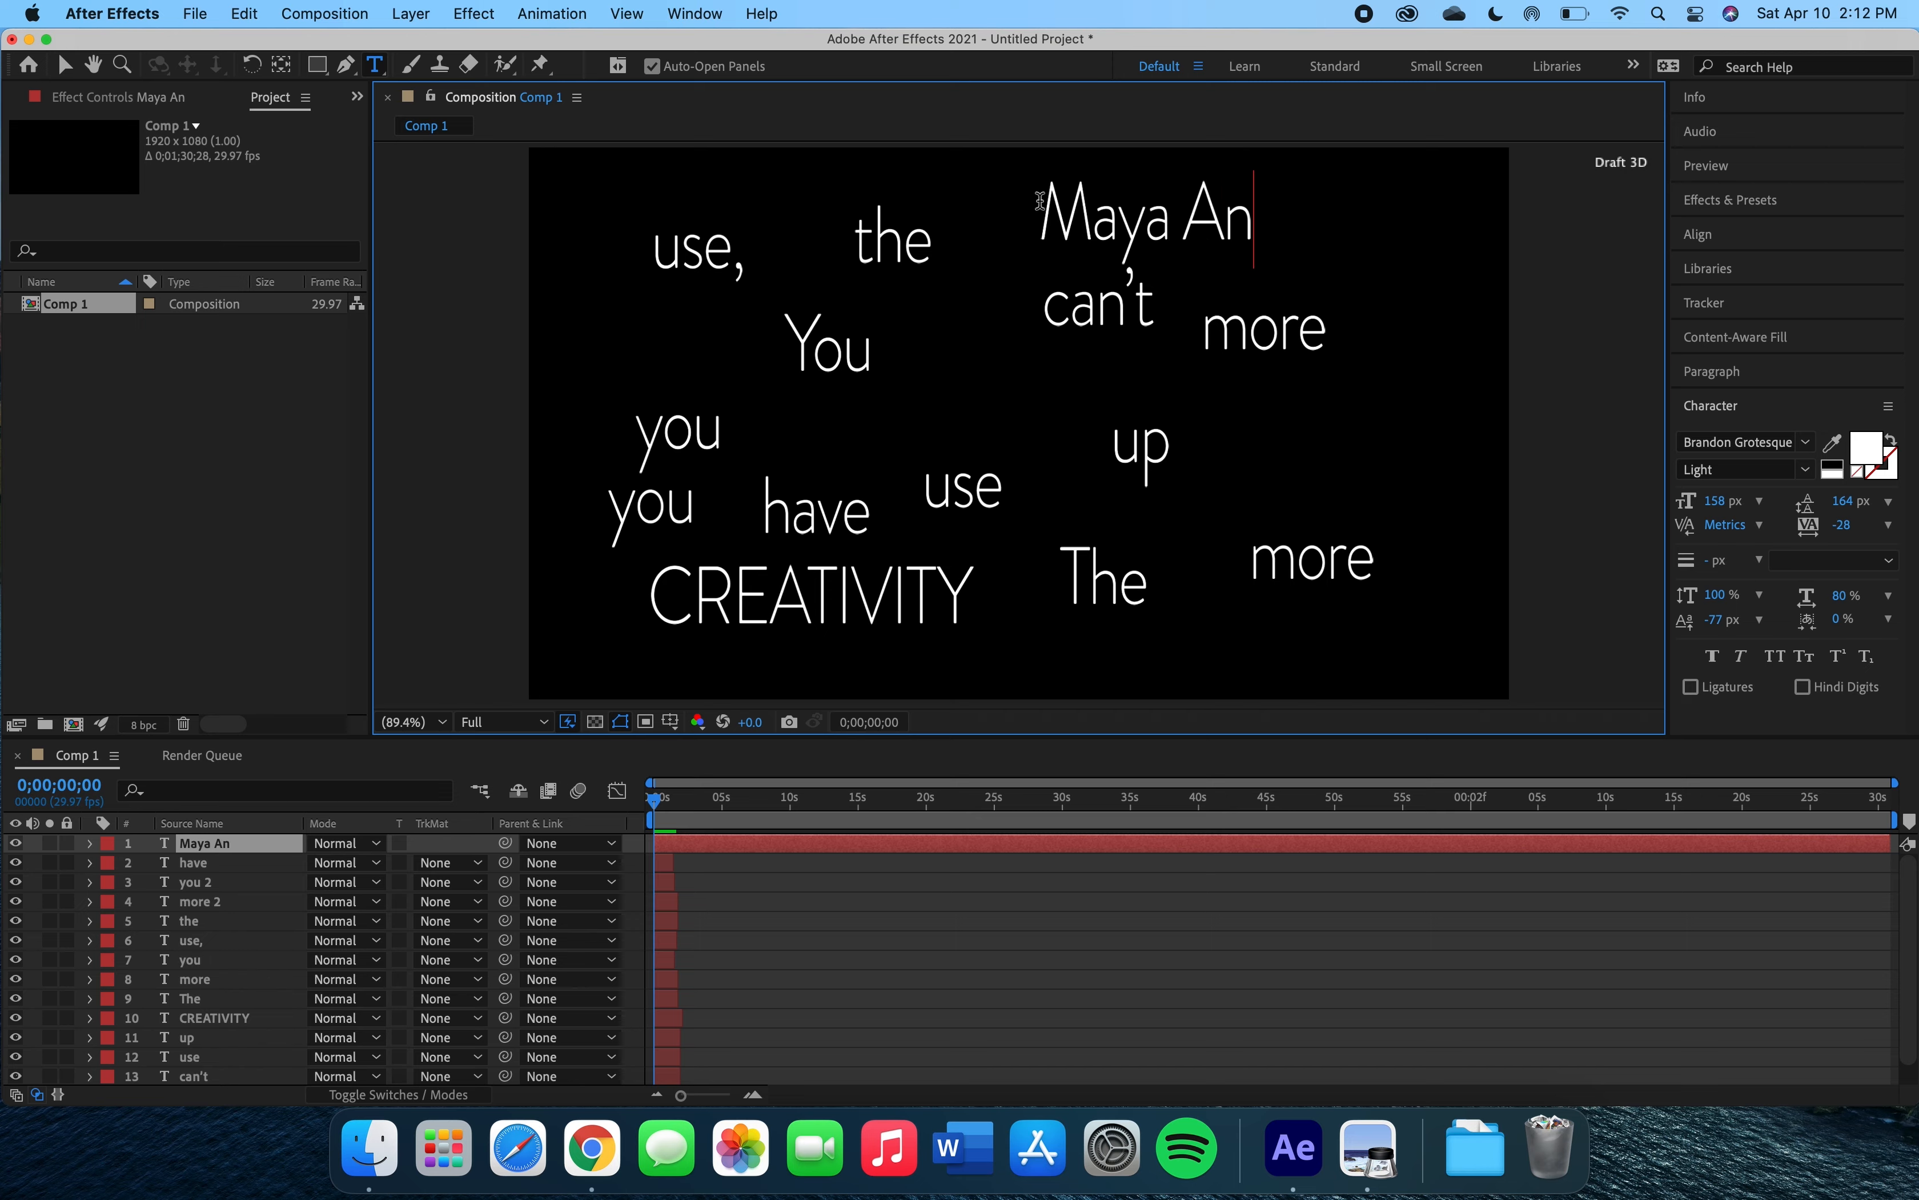
pyautogui.write('gelou')
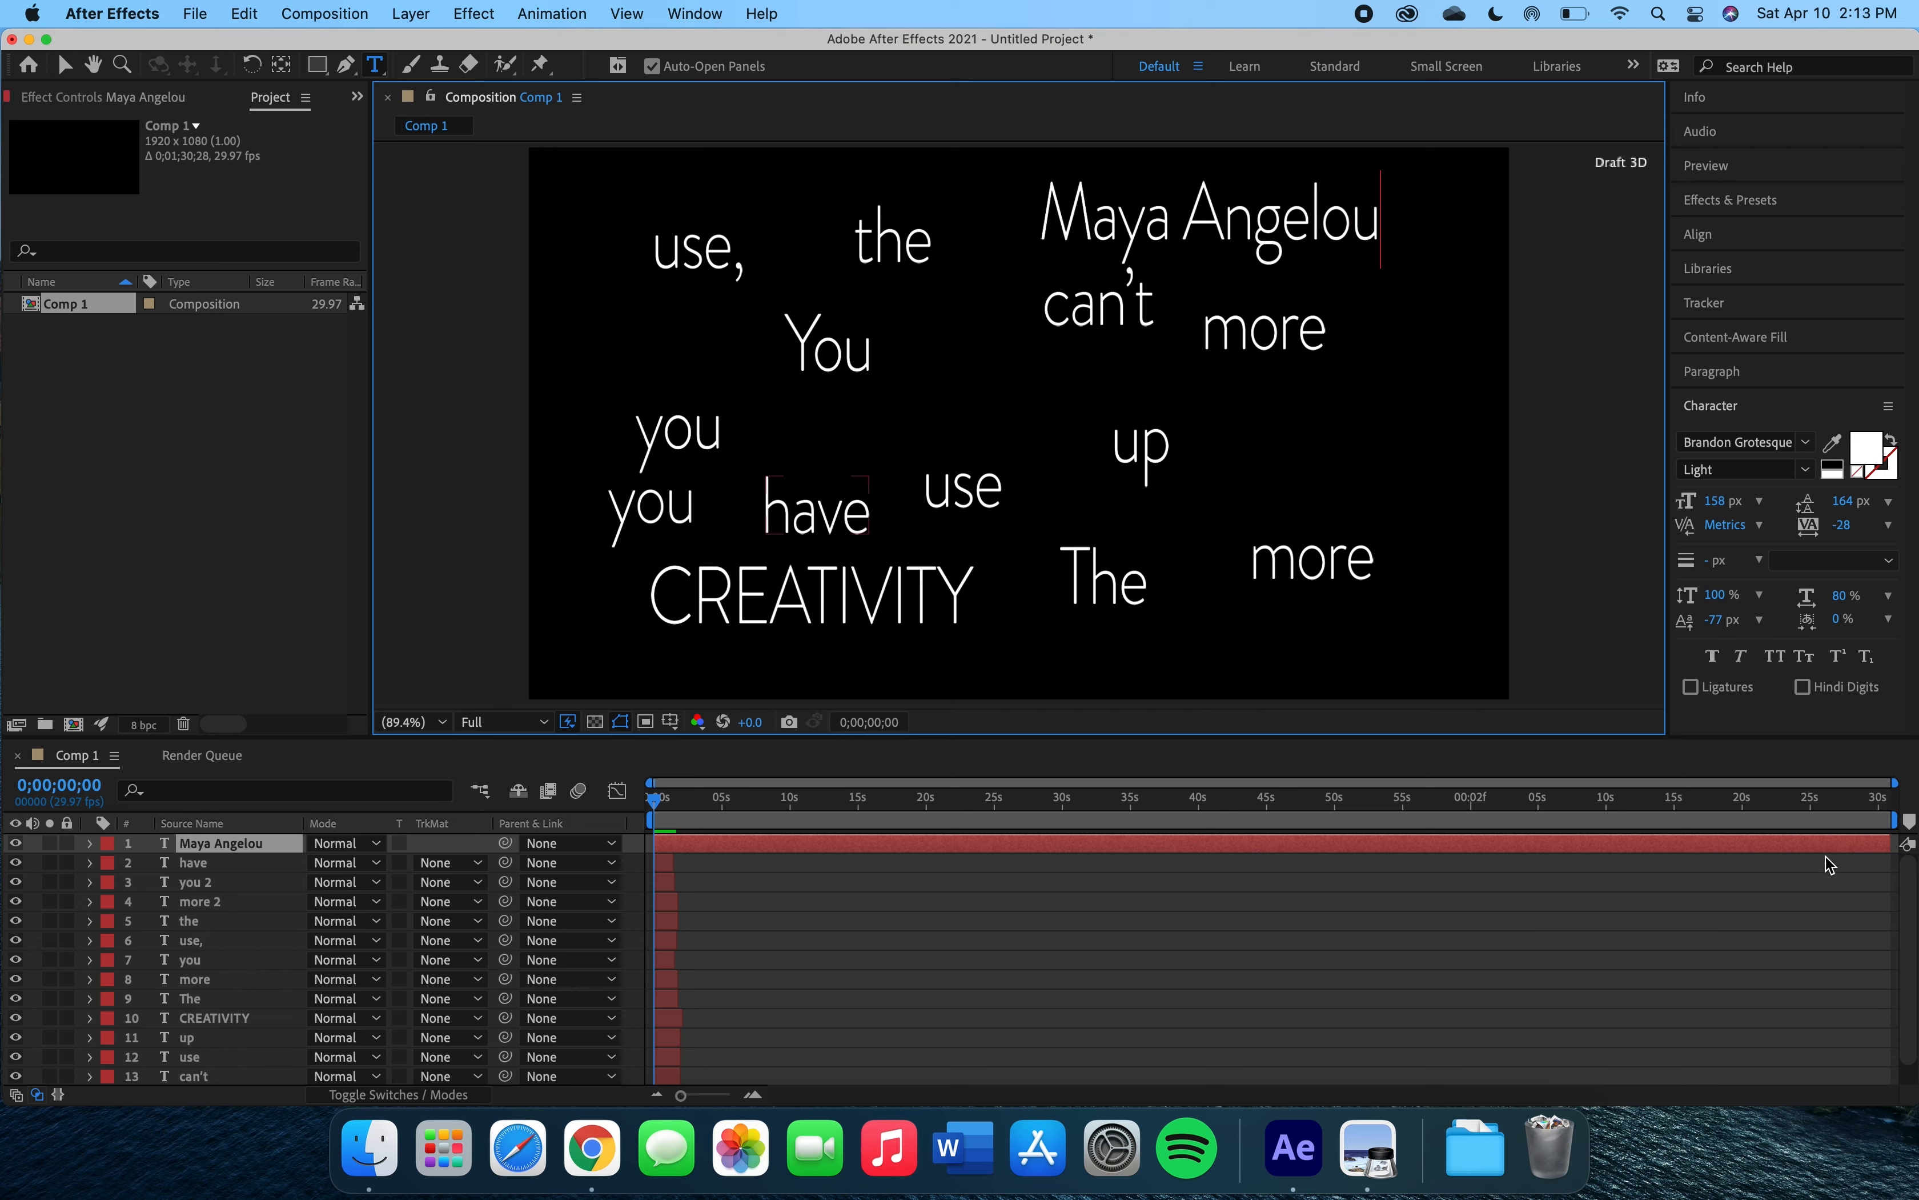
pyautogui.moveTo(1890, 843); pyautogui.dragTo(640, 839)
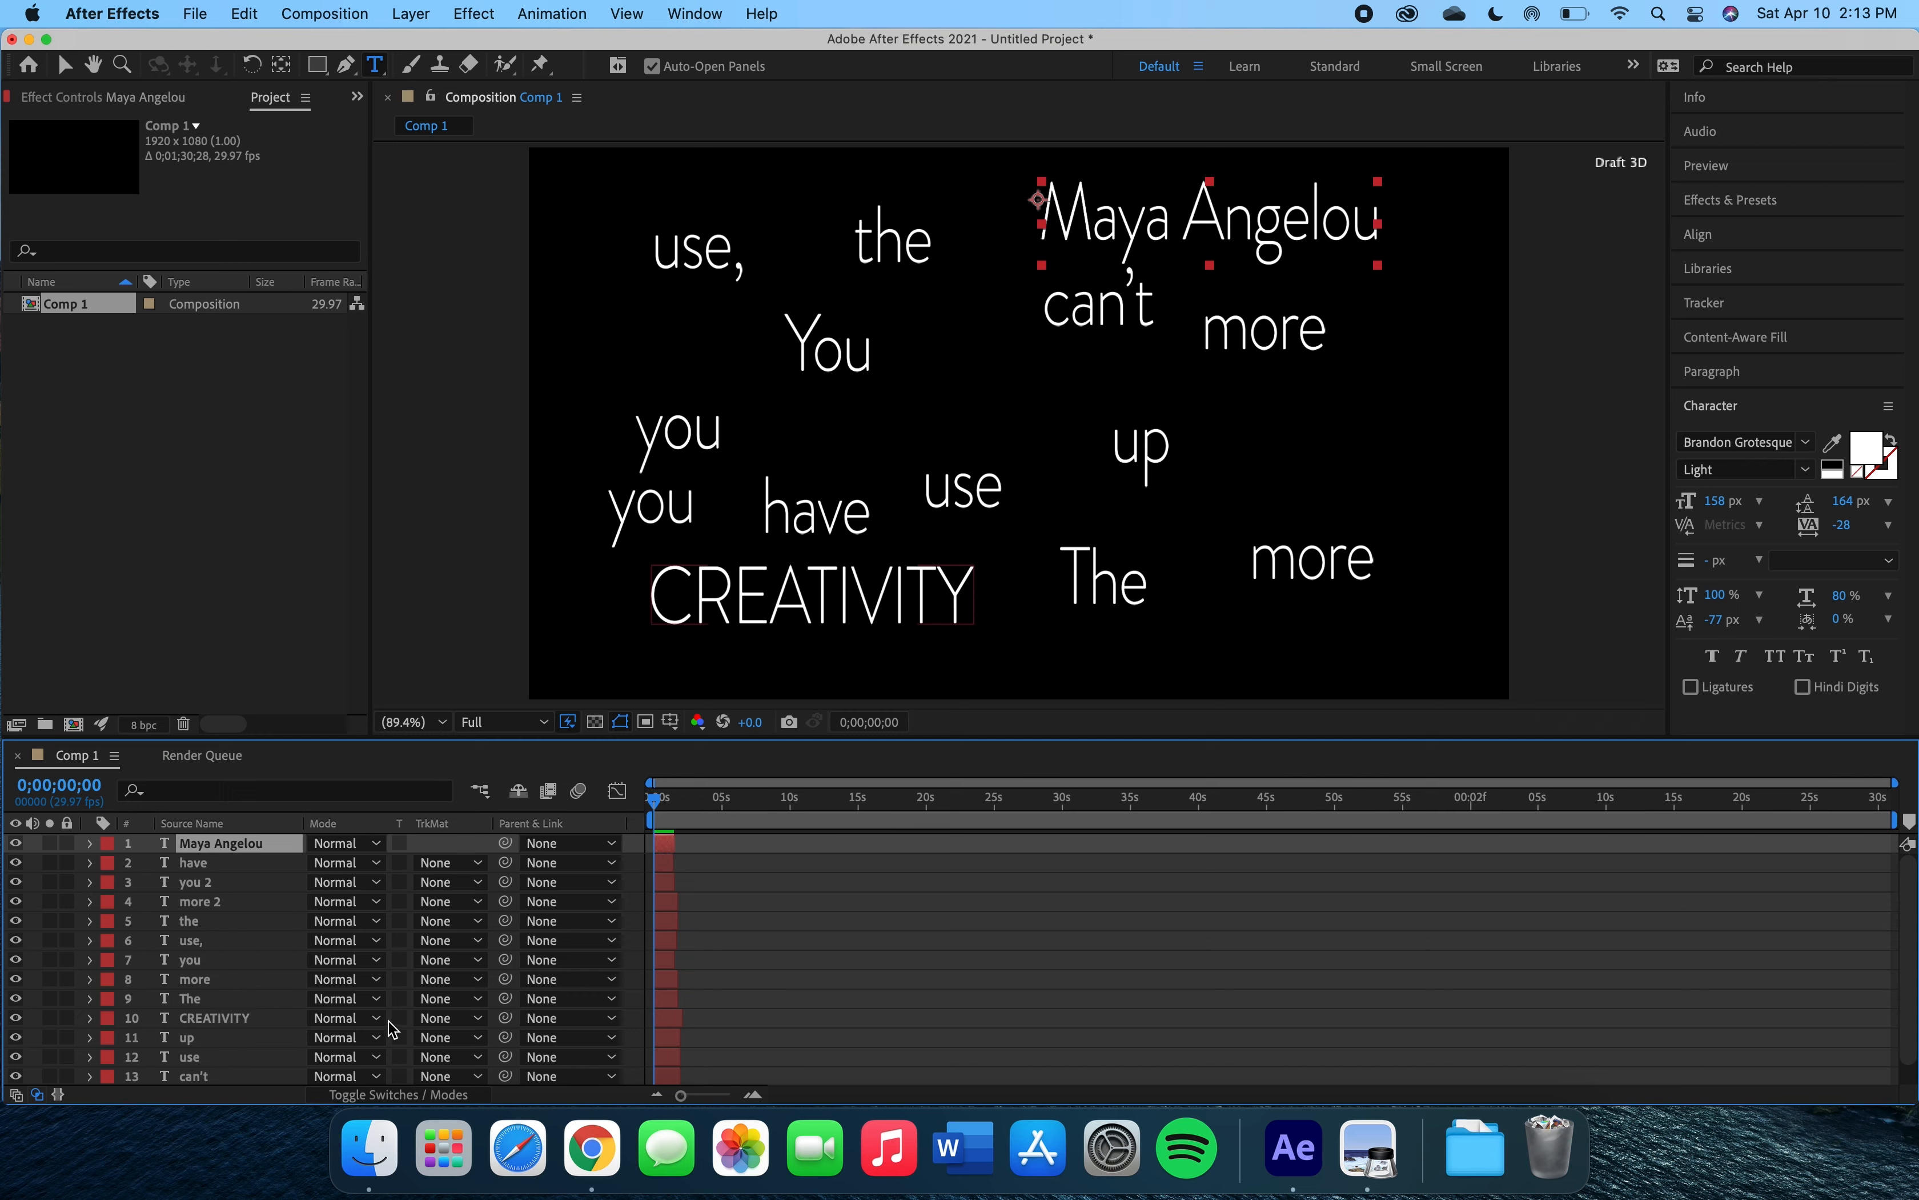
# Stagger the word layers' bars along the timeline so each word starts after the previous one, from 'You' up to 'Maya Angelou'.
pyautogui.click(66, 70)
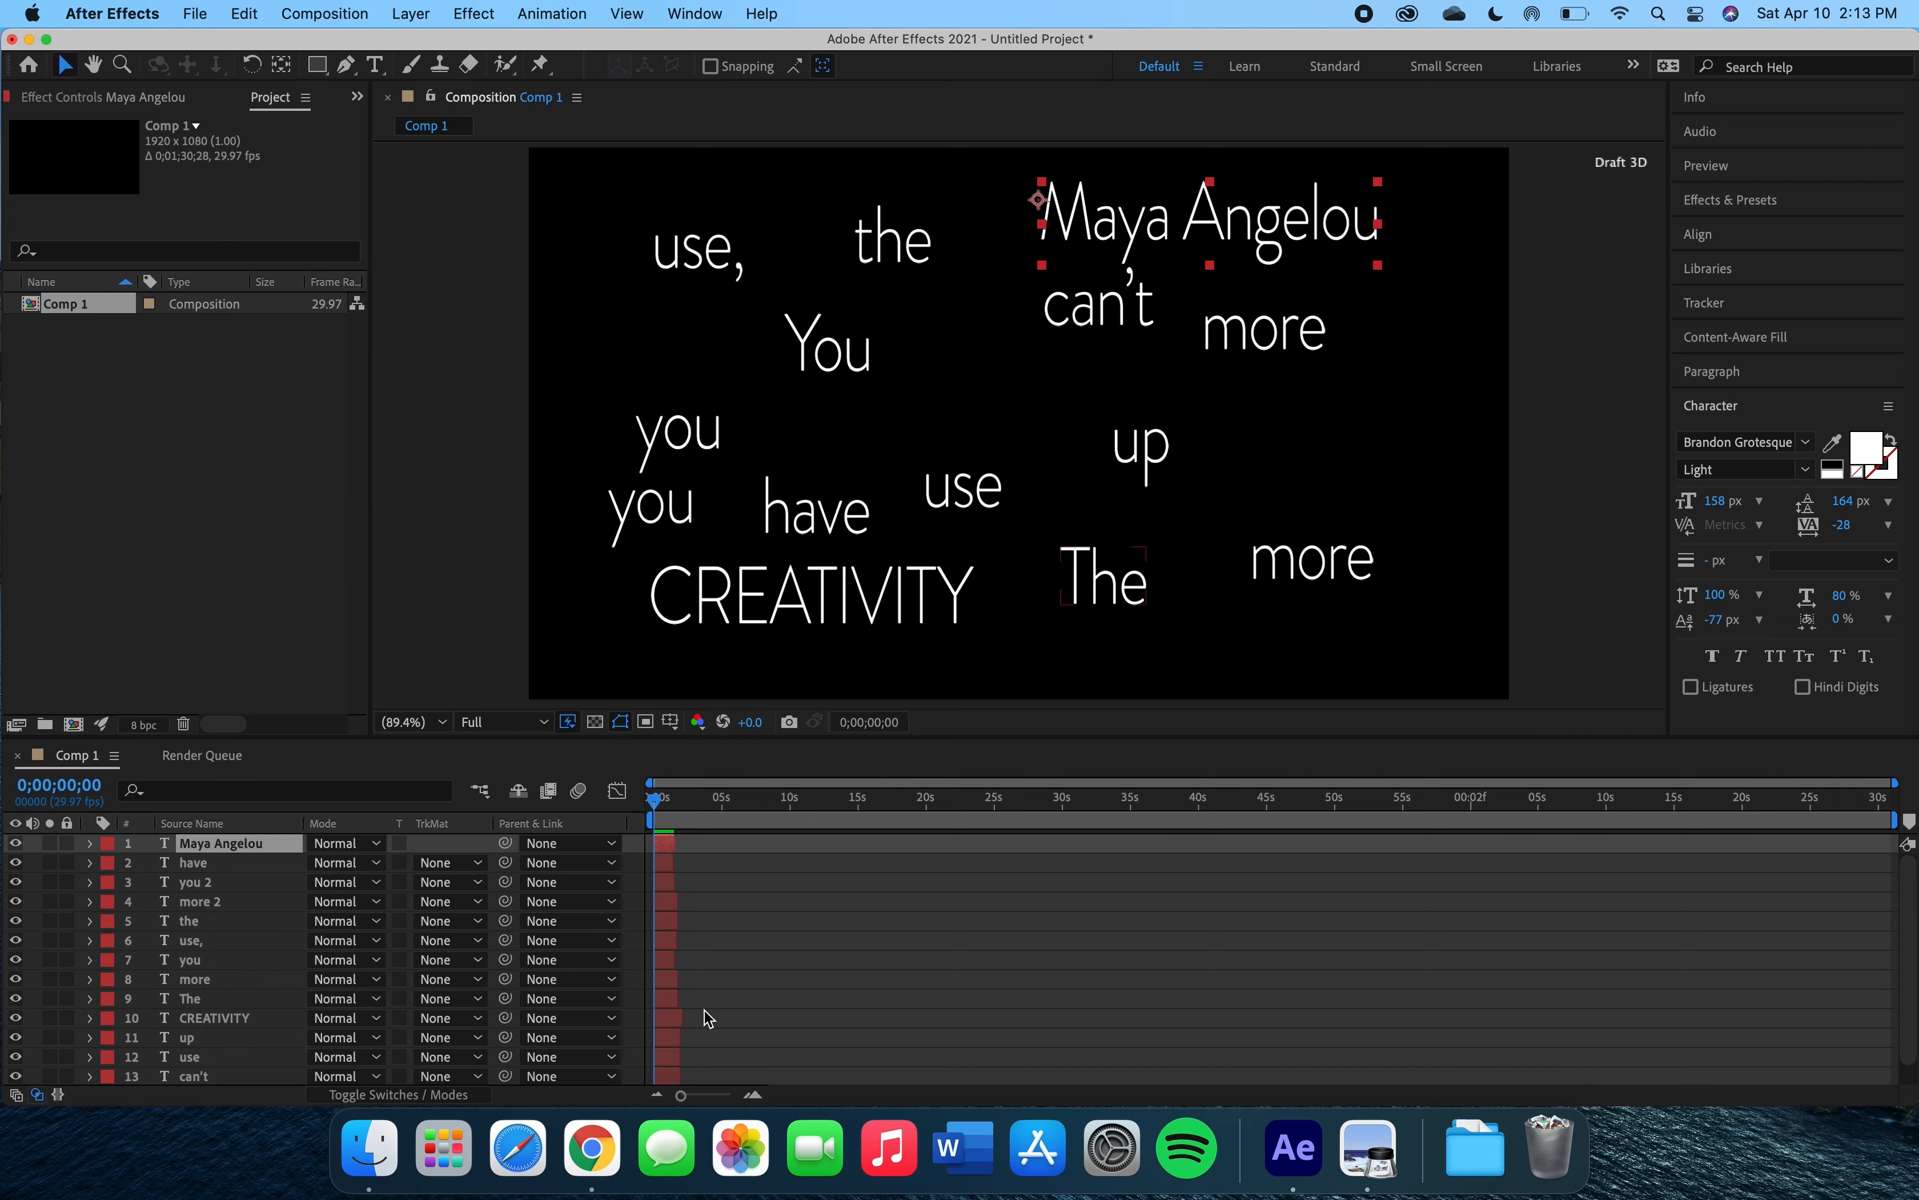
pyautogui.scroll(-1, 709, 1018)
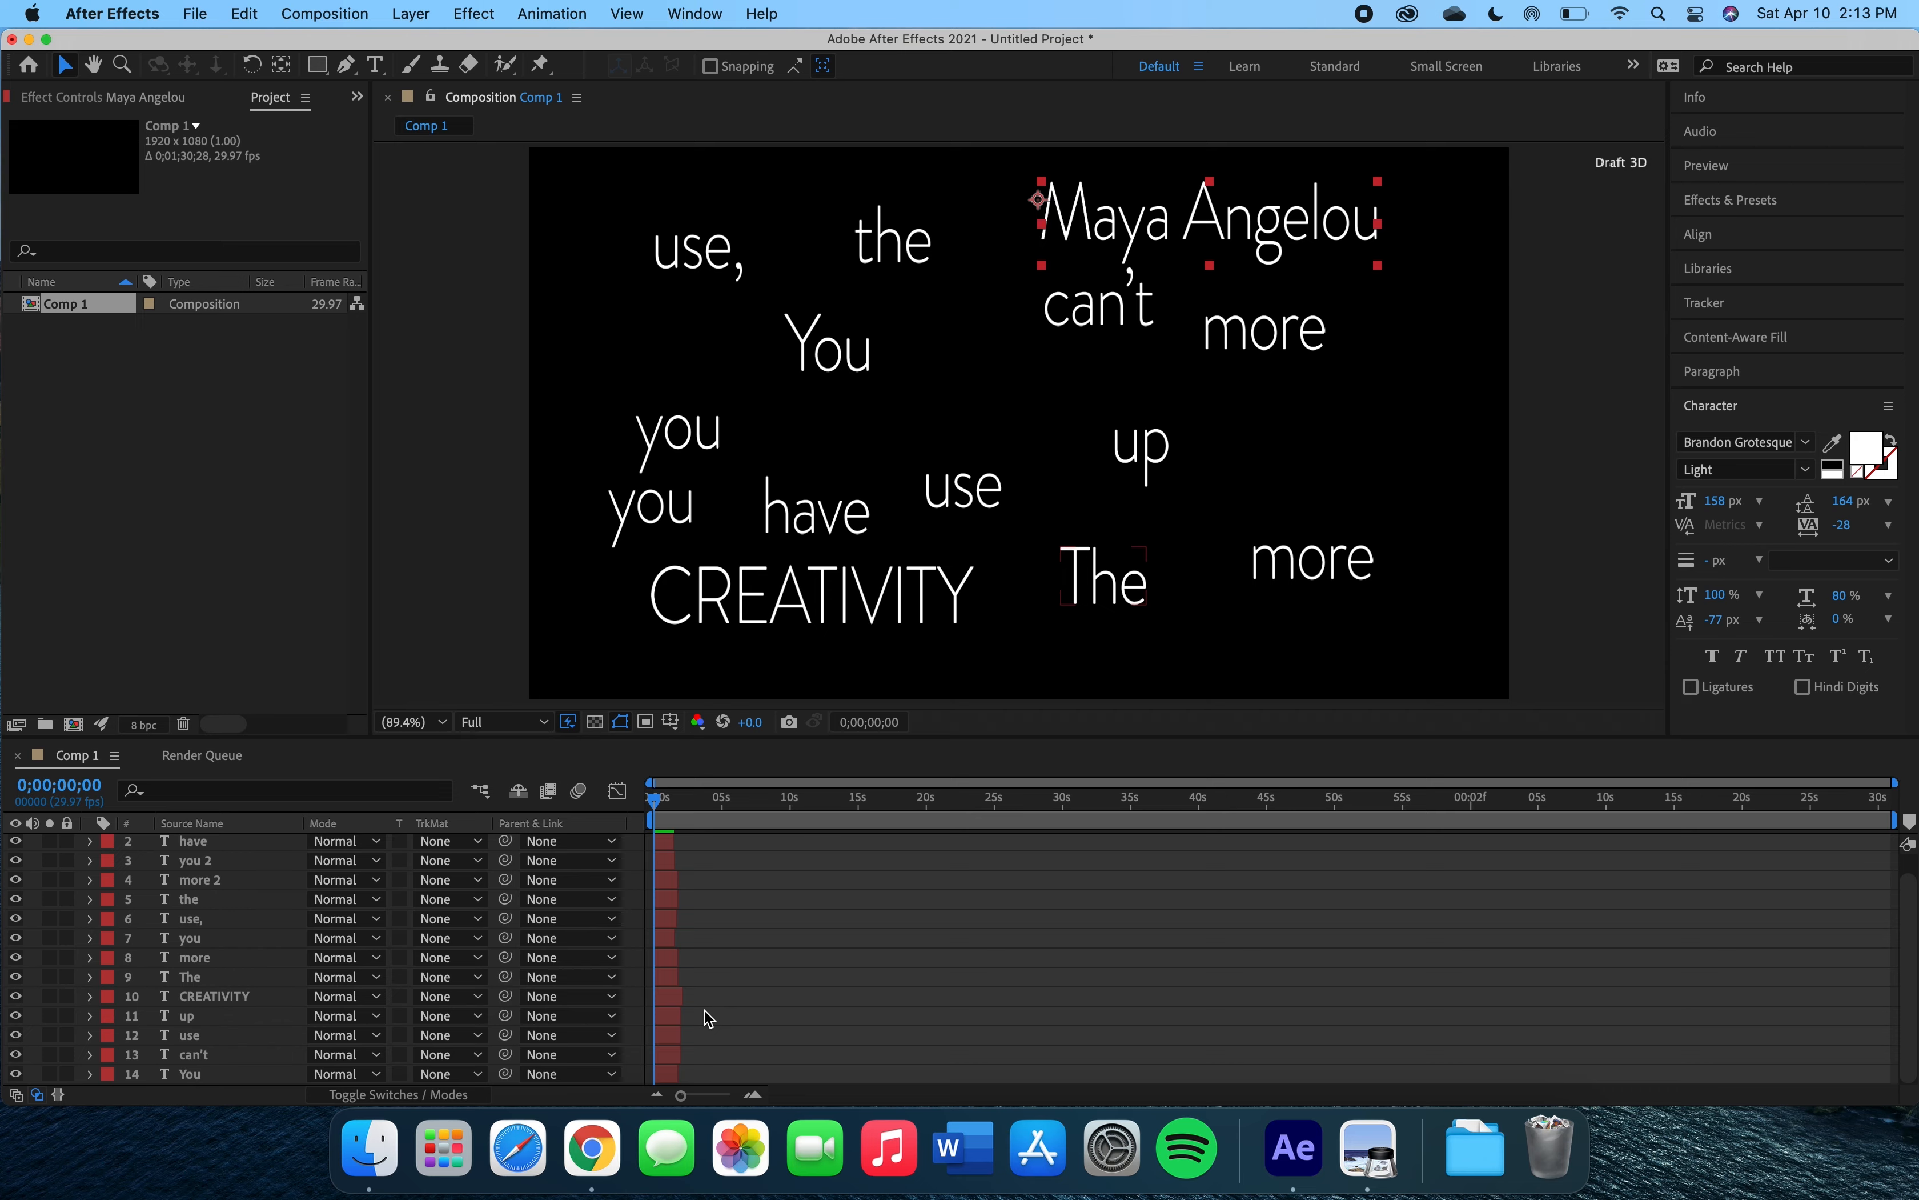
pyautogui.click(668, 1057)
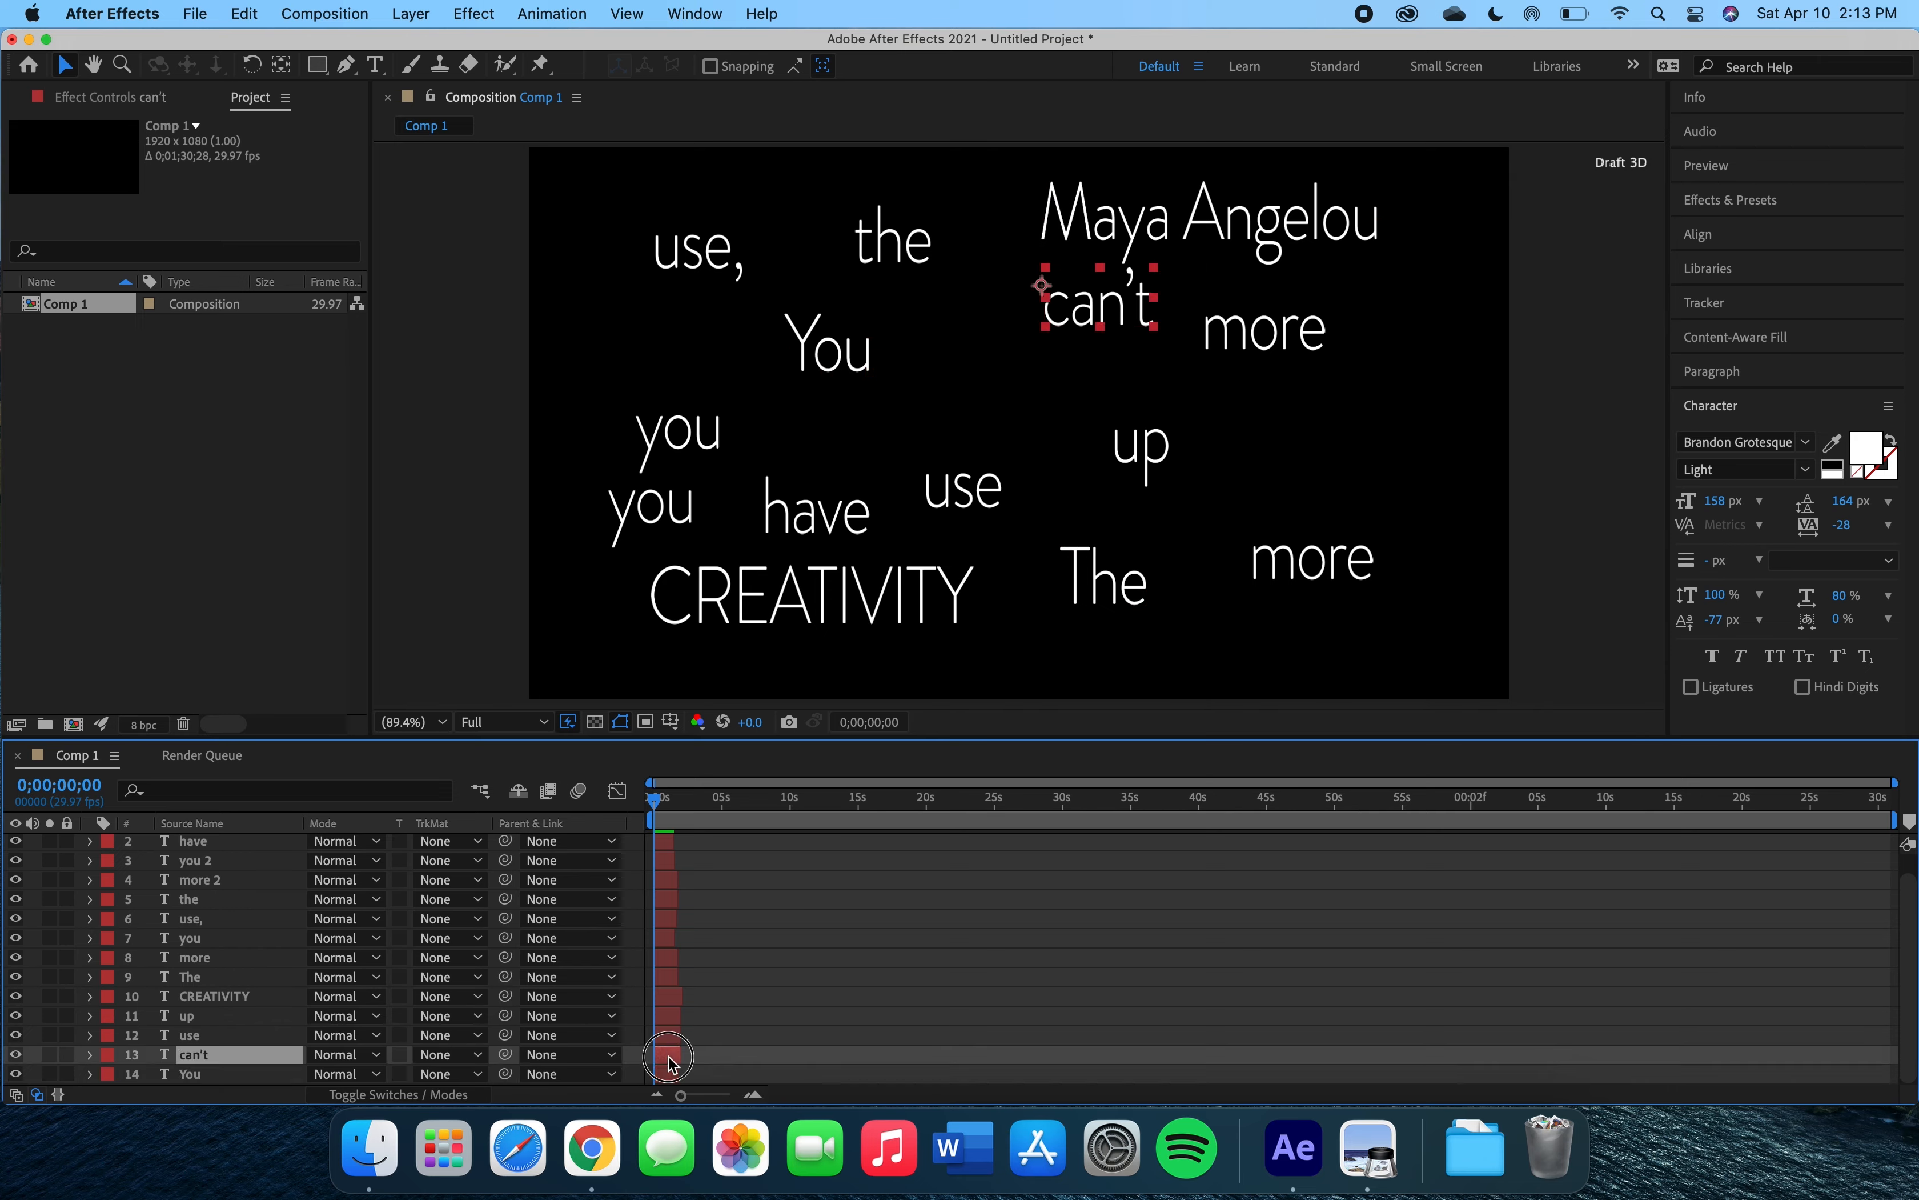
pyautogui.moveTo(667, 1055); pyautogui.dragTo(693, 1053)
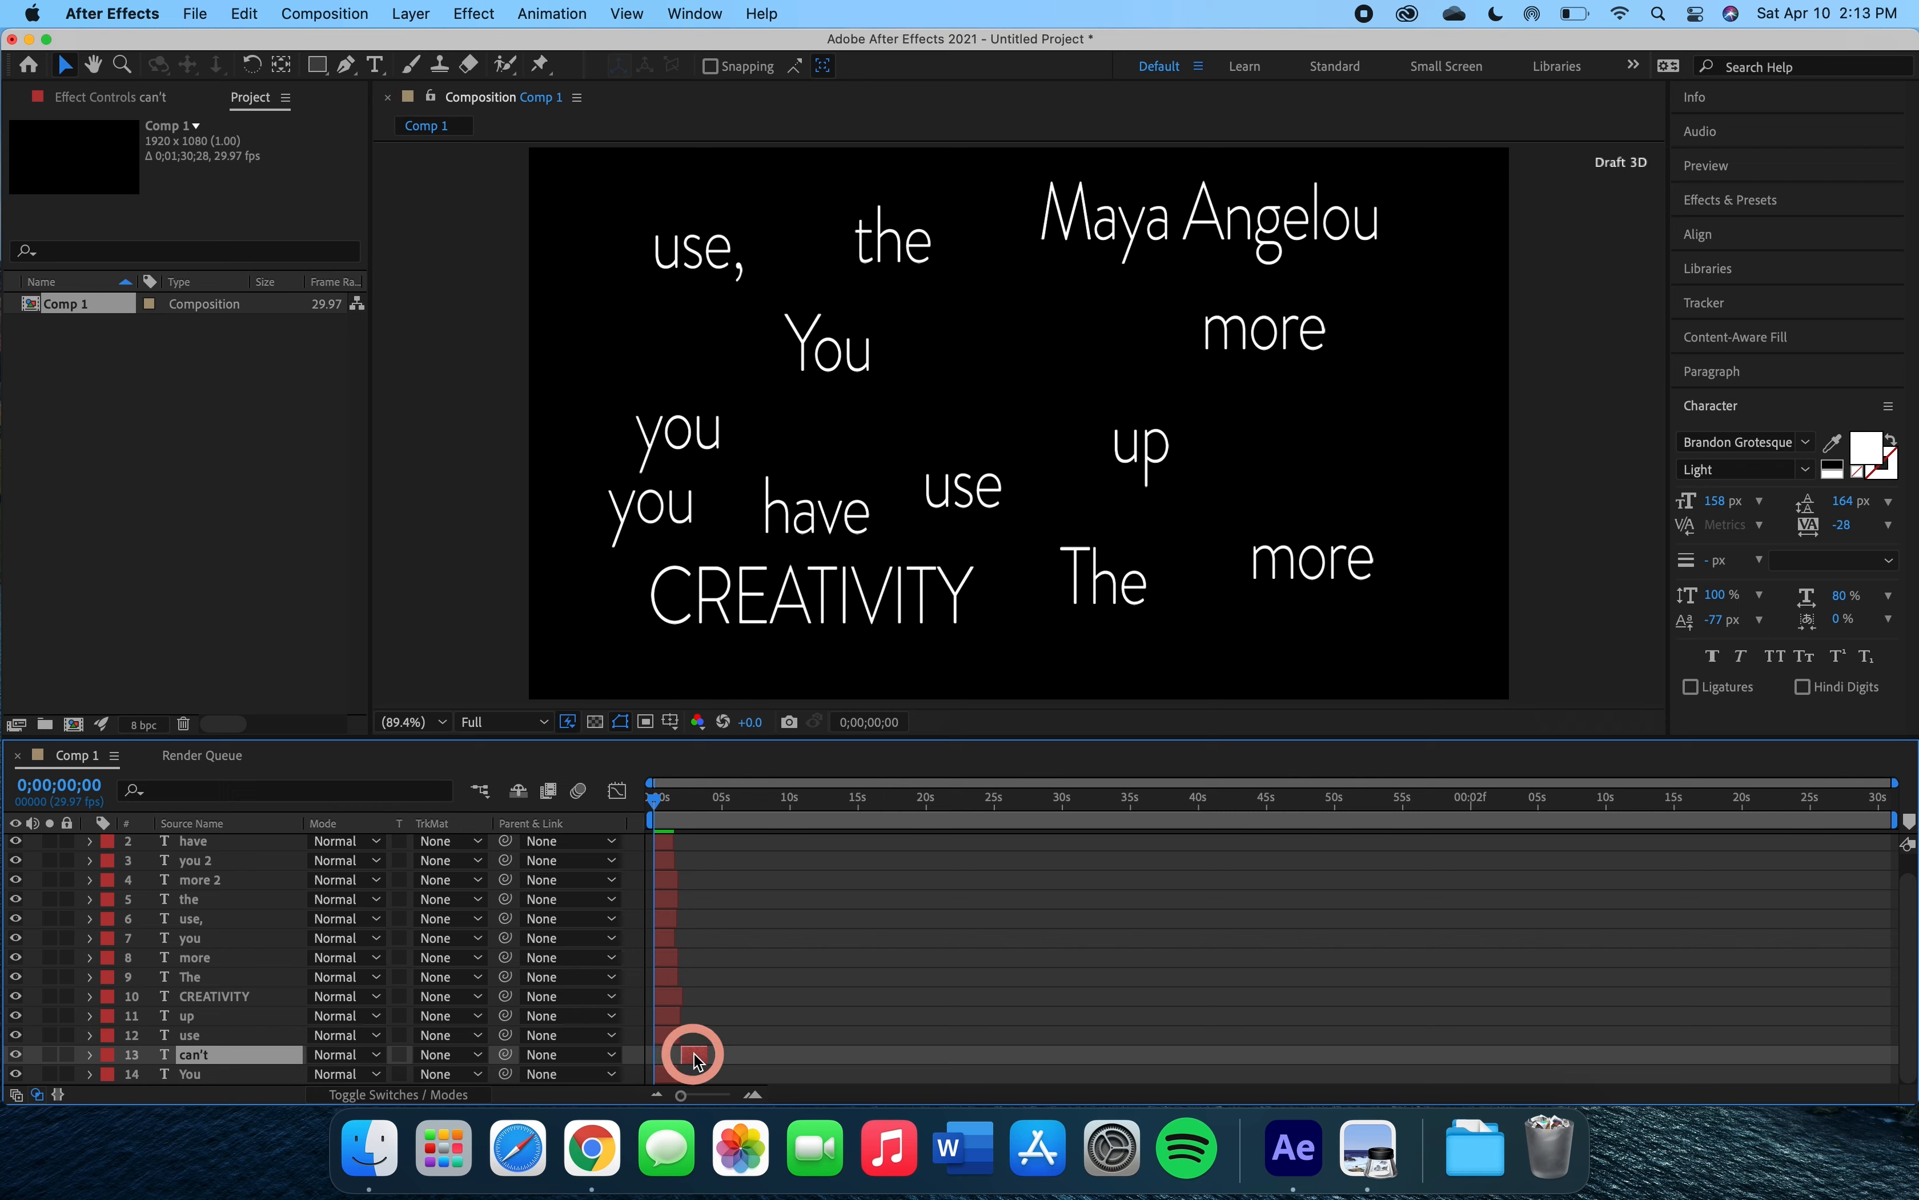
pyautogui.click(666, 1037)
pyautogui.moveTo(668, 1037); pyautogui.dragTo(785, 1000)
pyautogui.moveTo(670, 978); pyautogui.dragTo(820, 977)
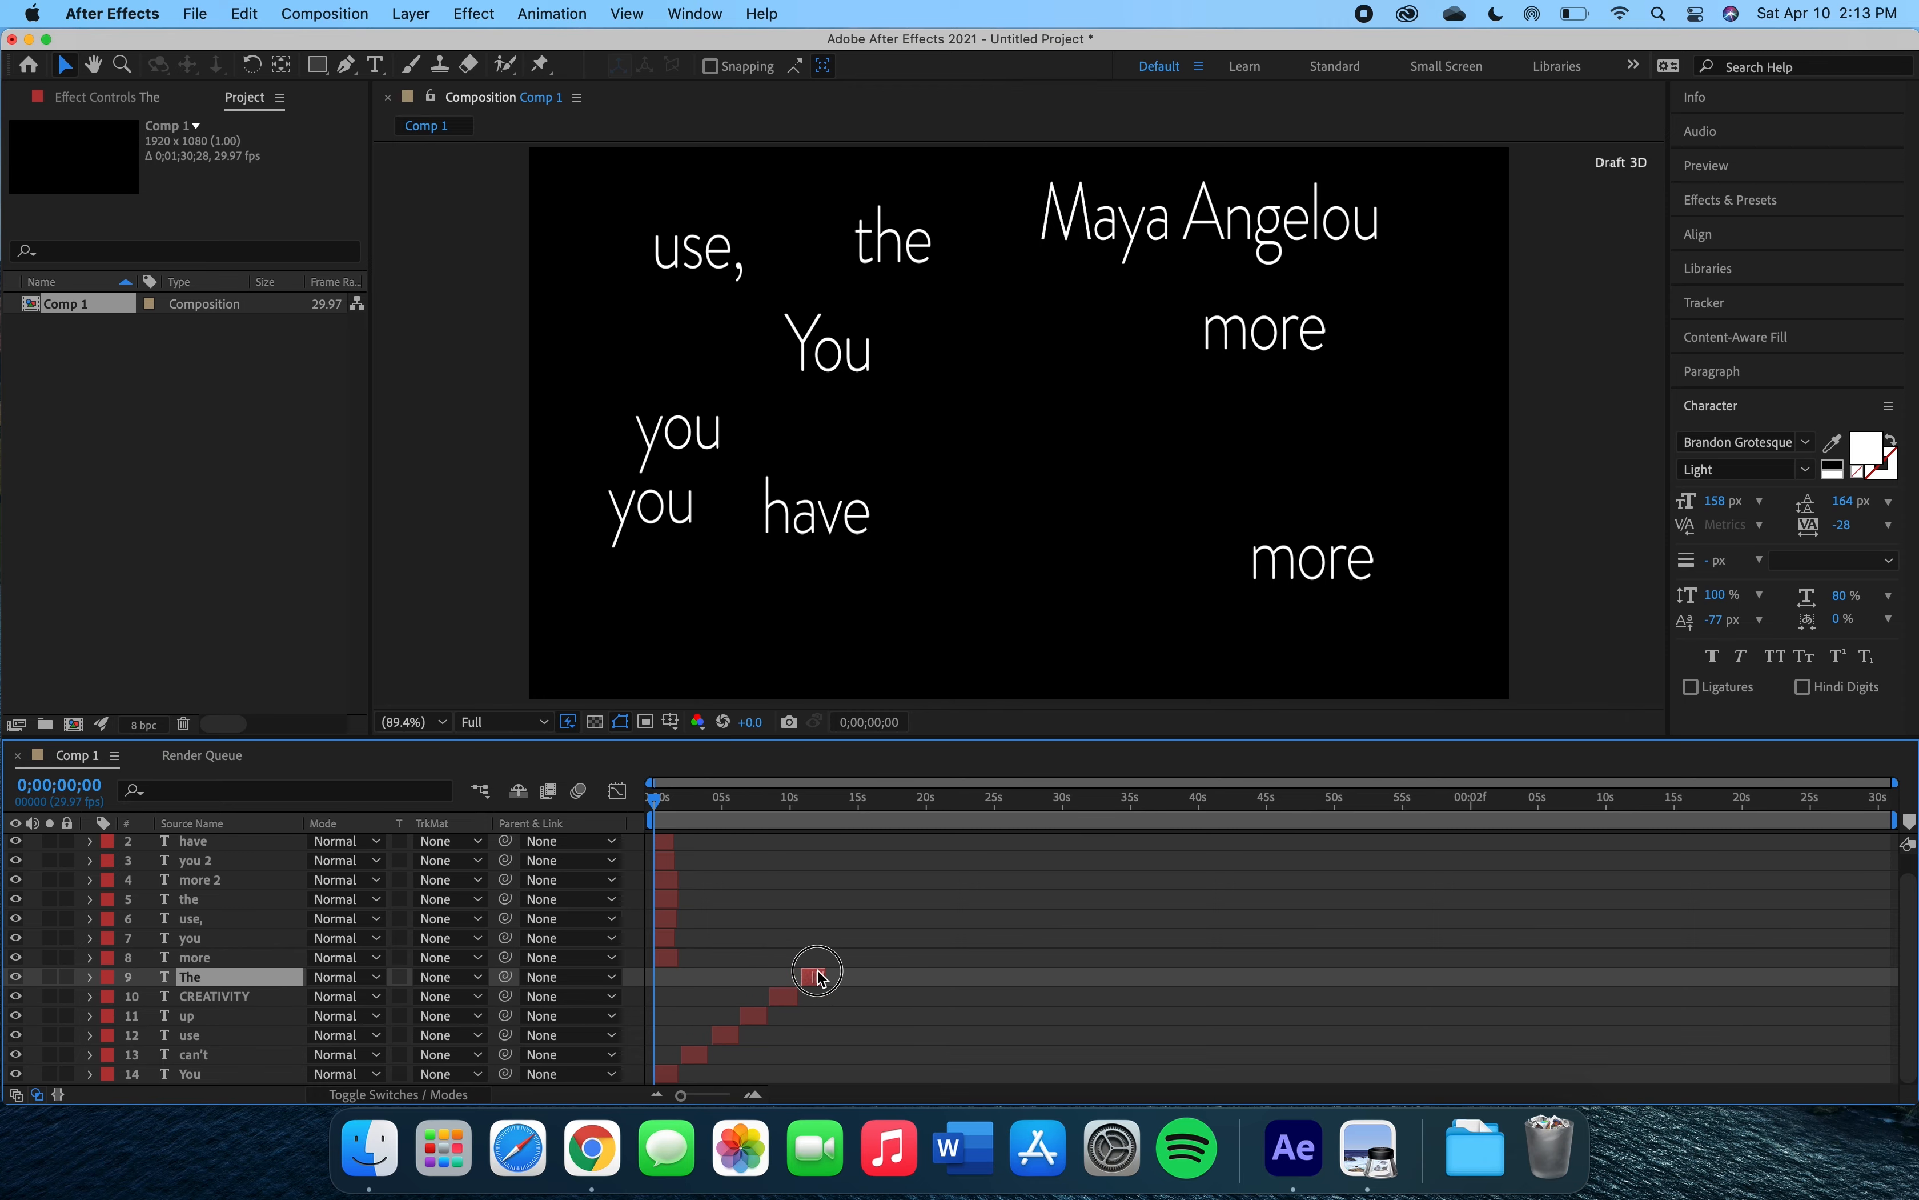
pyautogui.moveTo(662, 959); pyautogui.dragTo(835, 952)
pyautogui.moveTo(683, 937); pyautogui.dragTo(865, 936)
pyautogui.moveTo(663, 914); pyautogui.dragTo(894, 918)
pyautogui.moveTo(666, 899); pyautogui.dragTo(918, 899)
pyautogui.moveTo(674, 880); pyautogui.dragTo(954, 881)
pyautogui.moveTo(668, 863); pyautogui.dragTo(974, 853)
pyautogui.moveTo(668, 841); pyautogui.dragTo(996, 843)
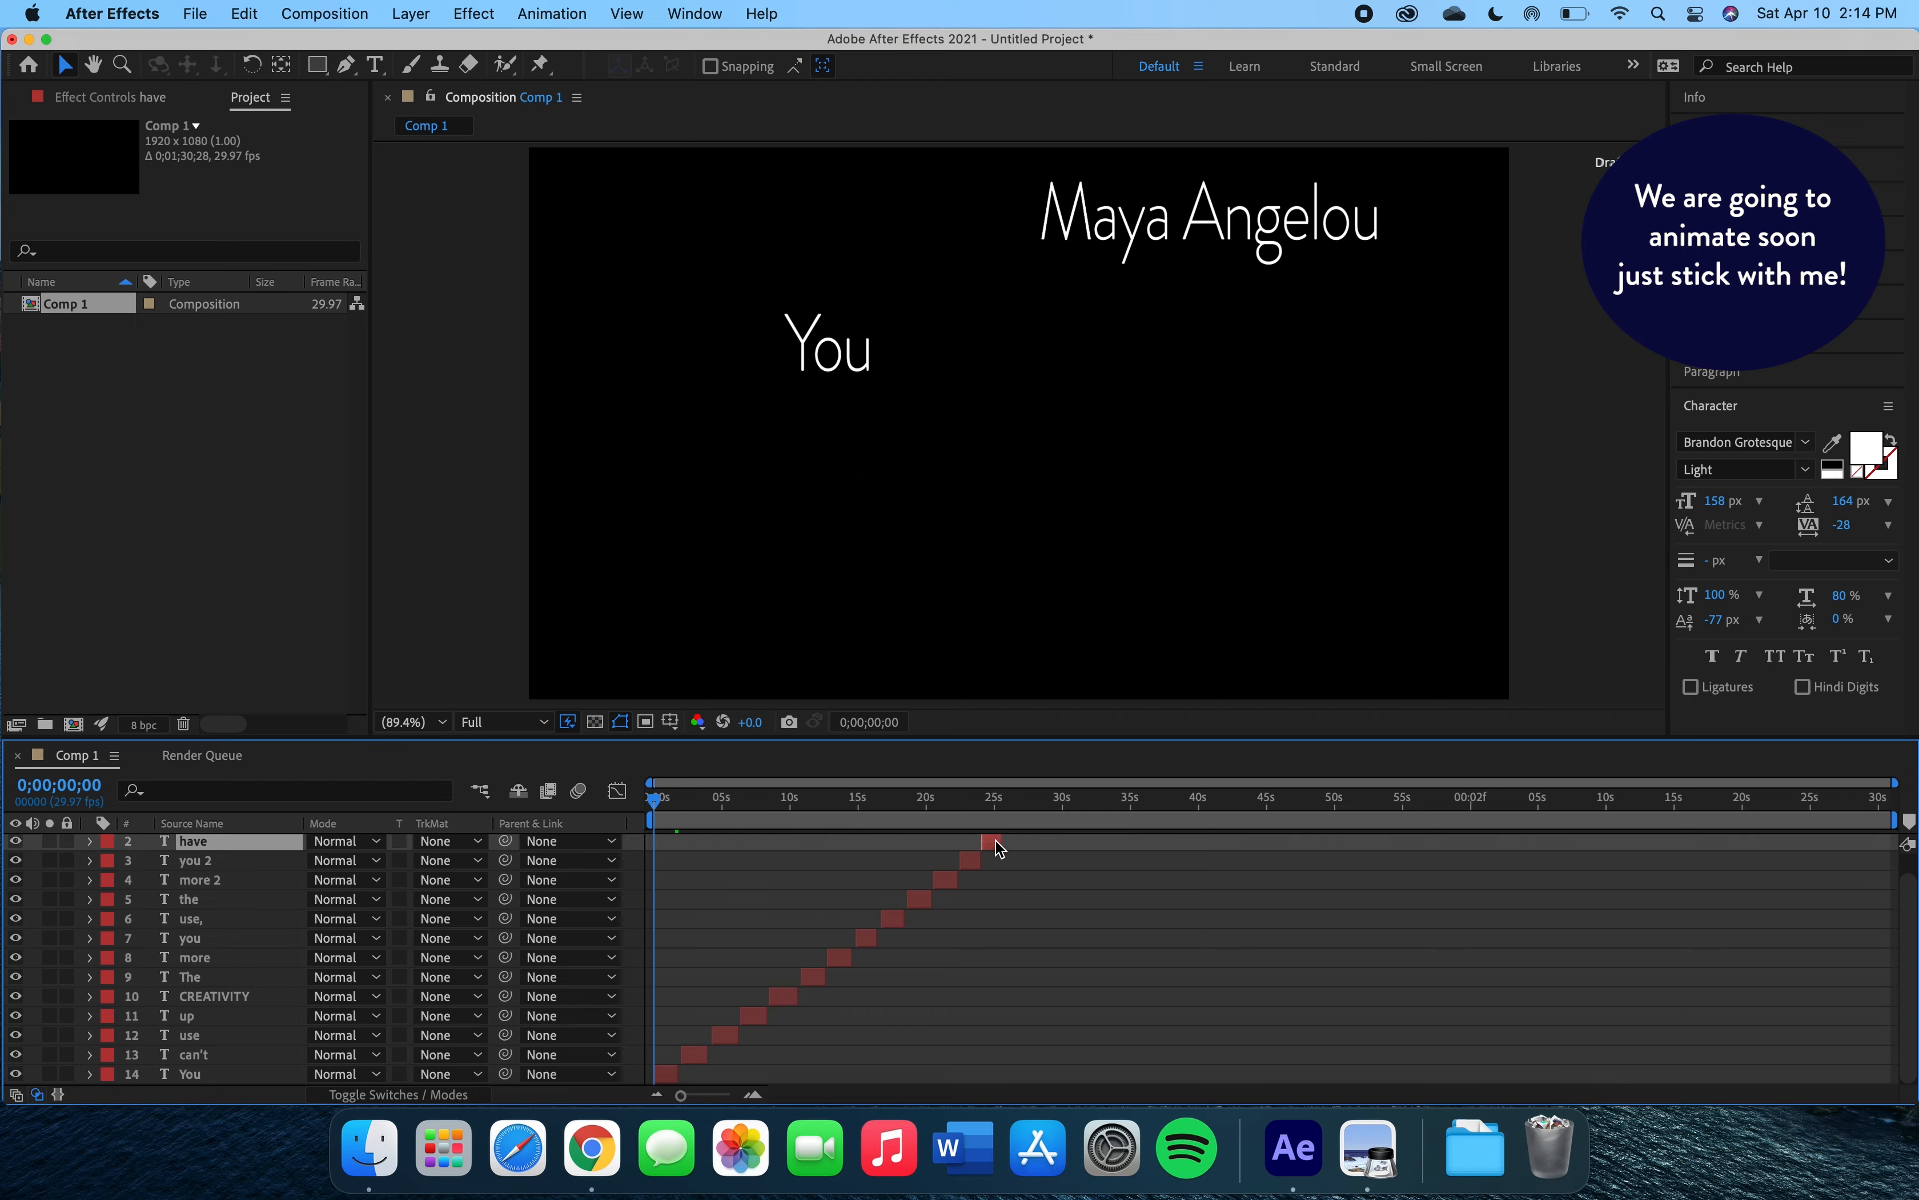
pyautogui.scroll(1, 917, 919)
pyautogui.moveTo(666, 842); pyautogui.dragTo(1017, 846)
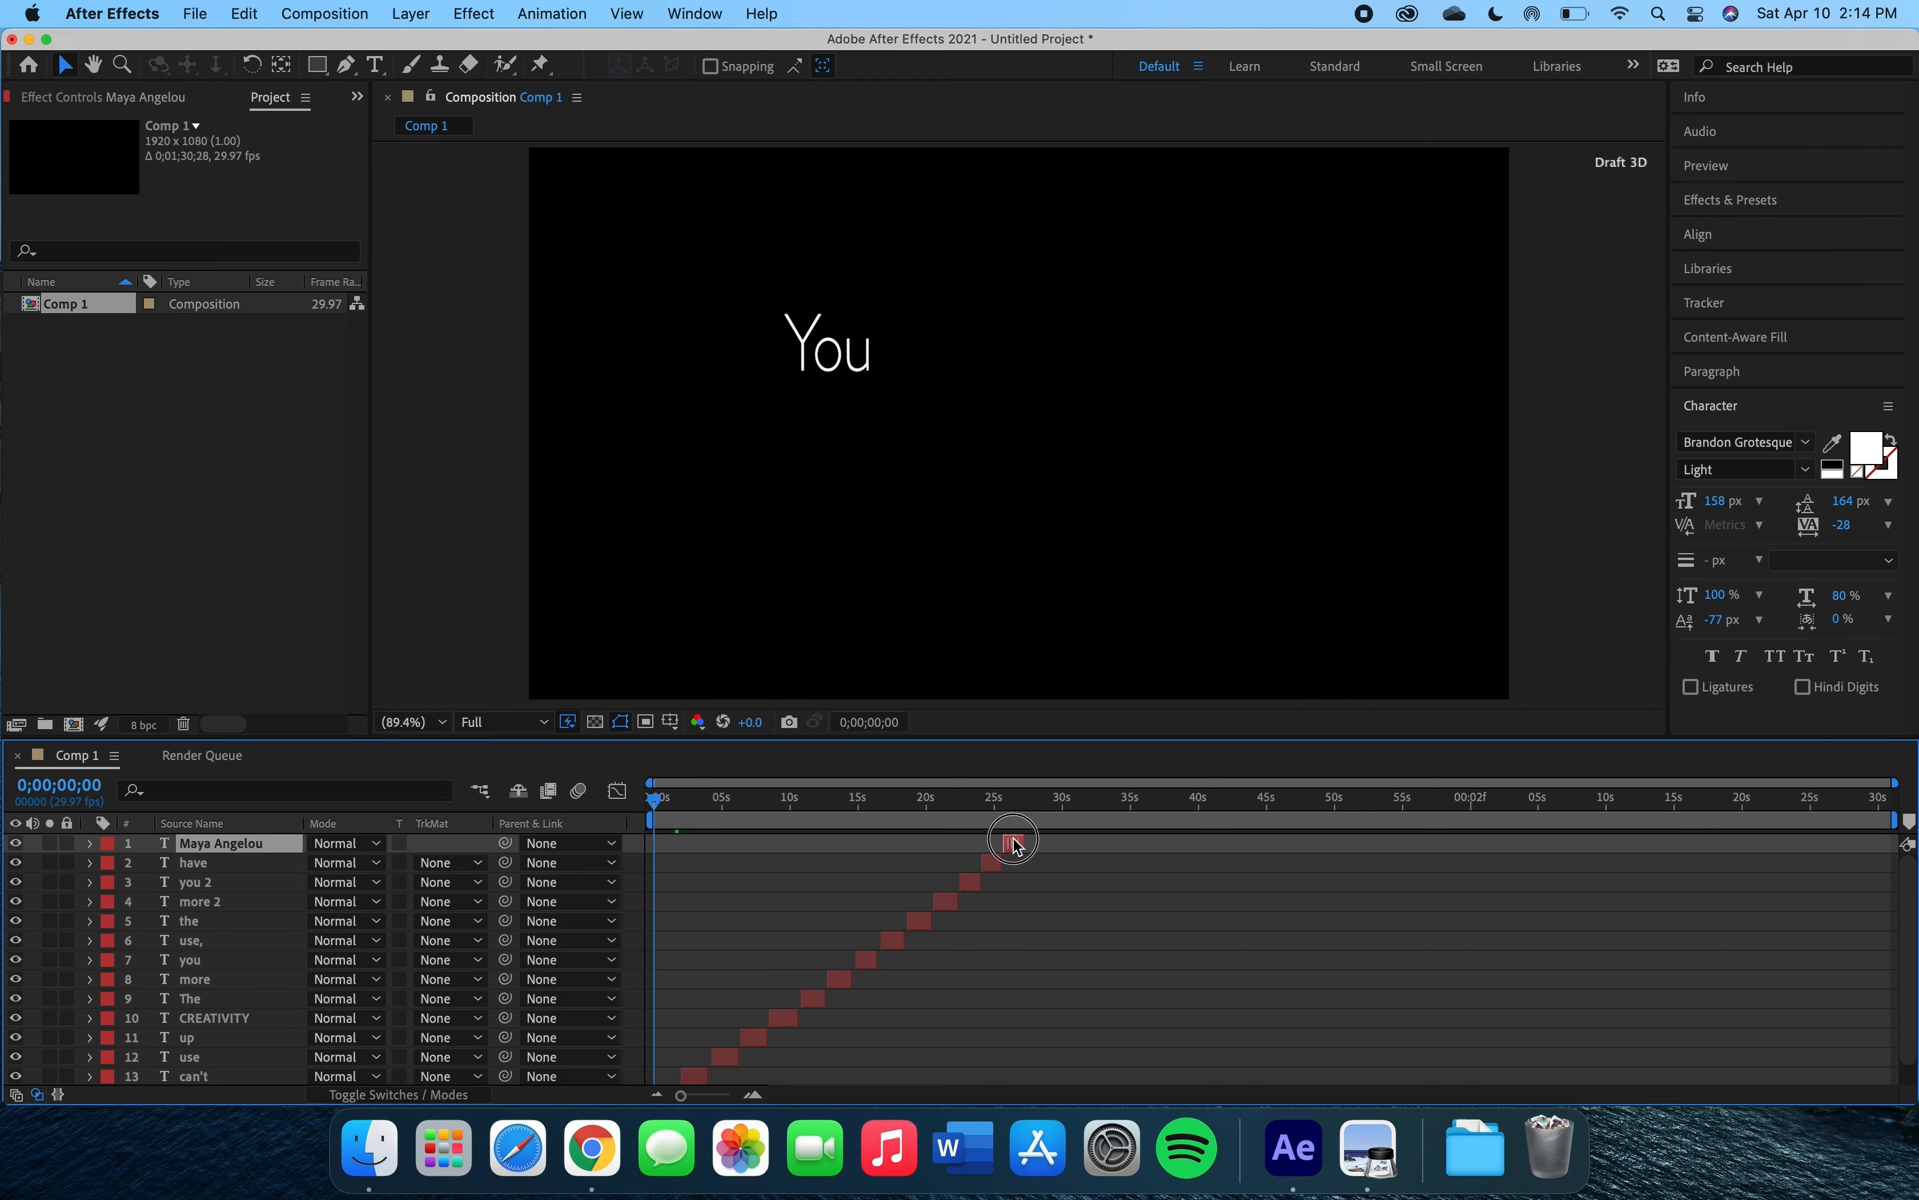
# Open the 'You' layer's transform properties and add opacity keyframes at 0 and about 0;00;00;27.
pyautogui.scroll(-1, 748, 943)
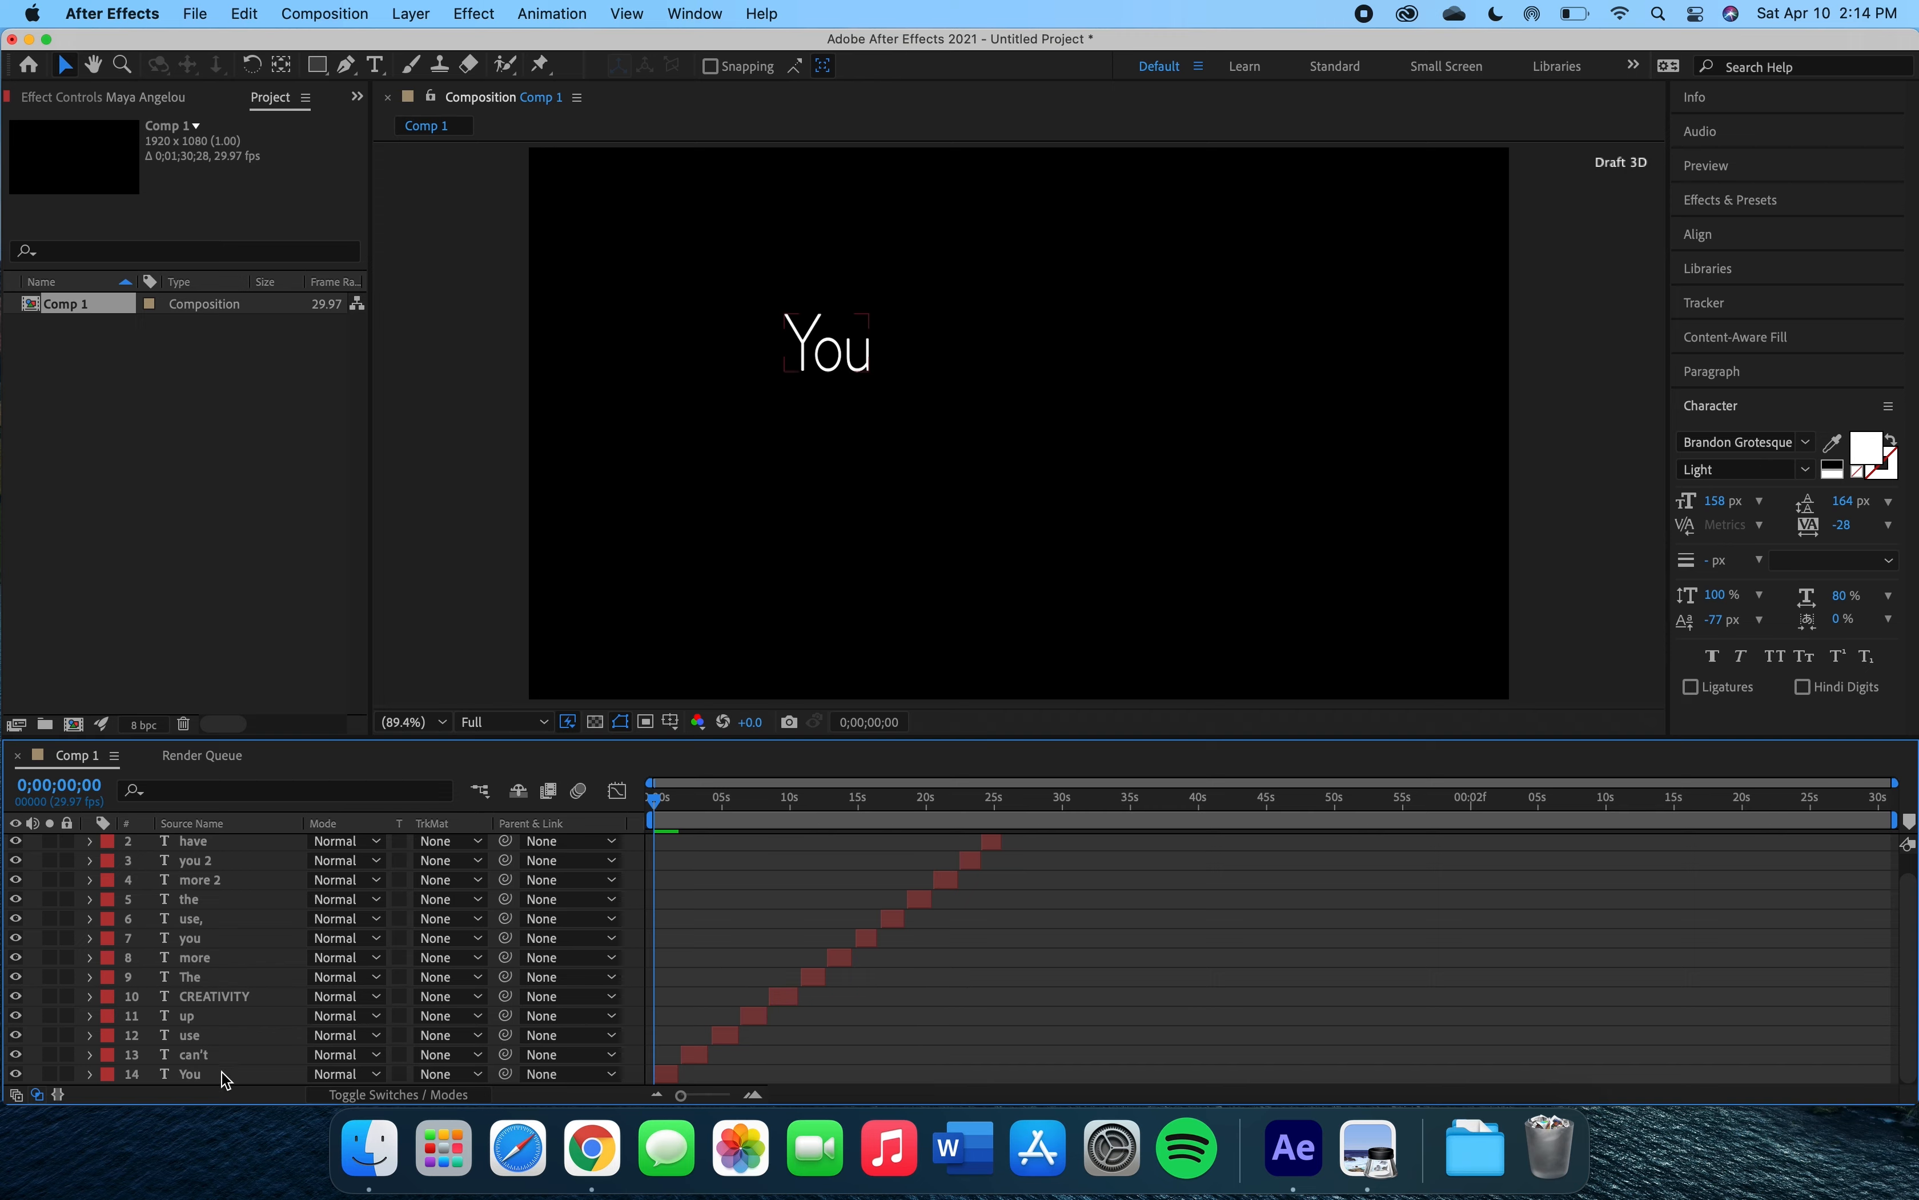
pyautogui.click(188, 1076)
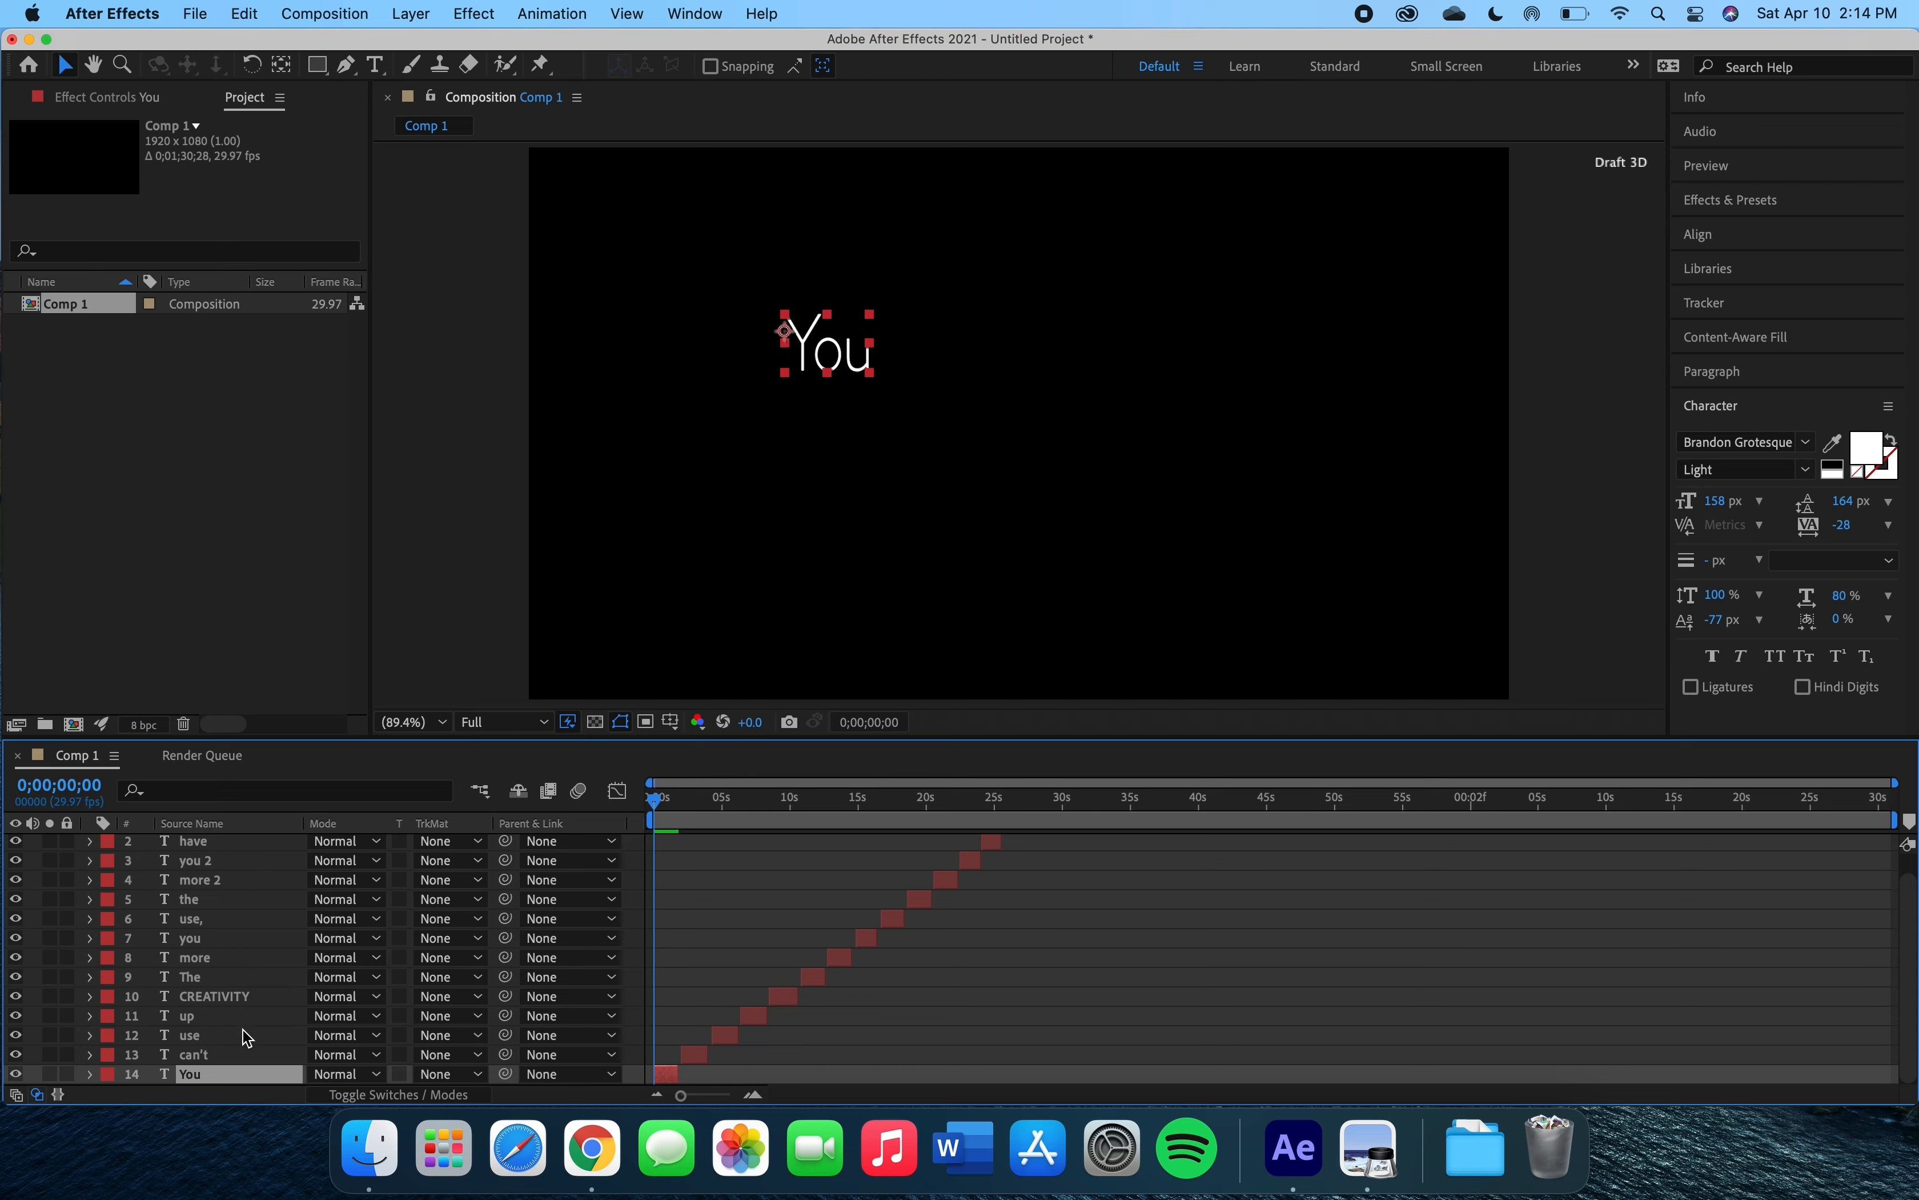
pyautogui.click(92, 1077)
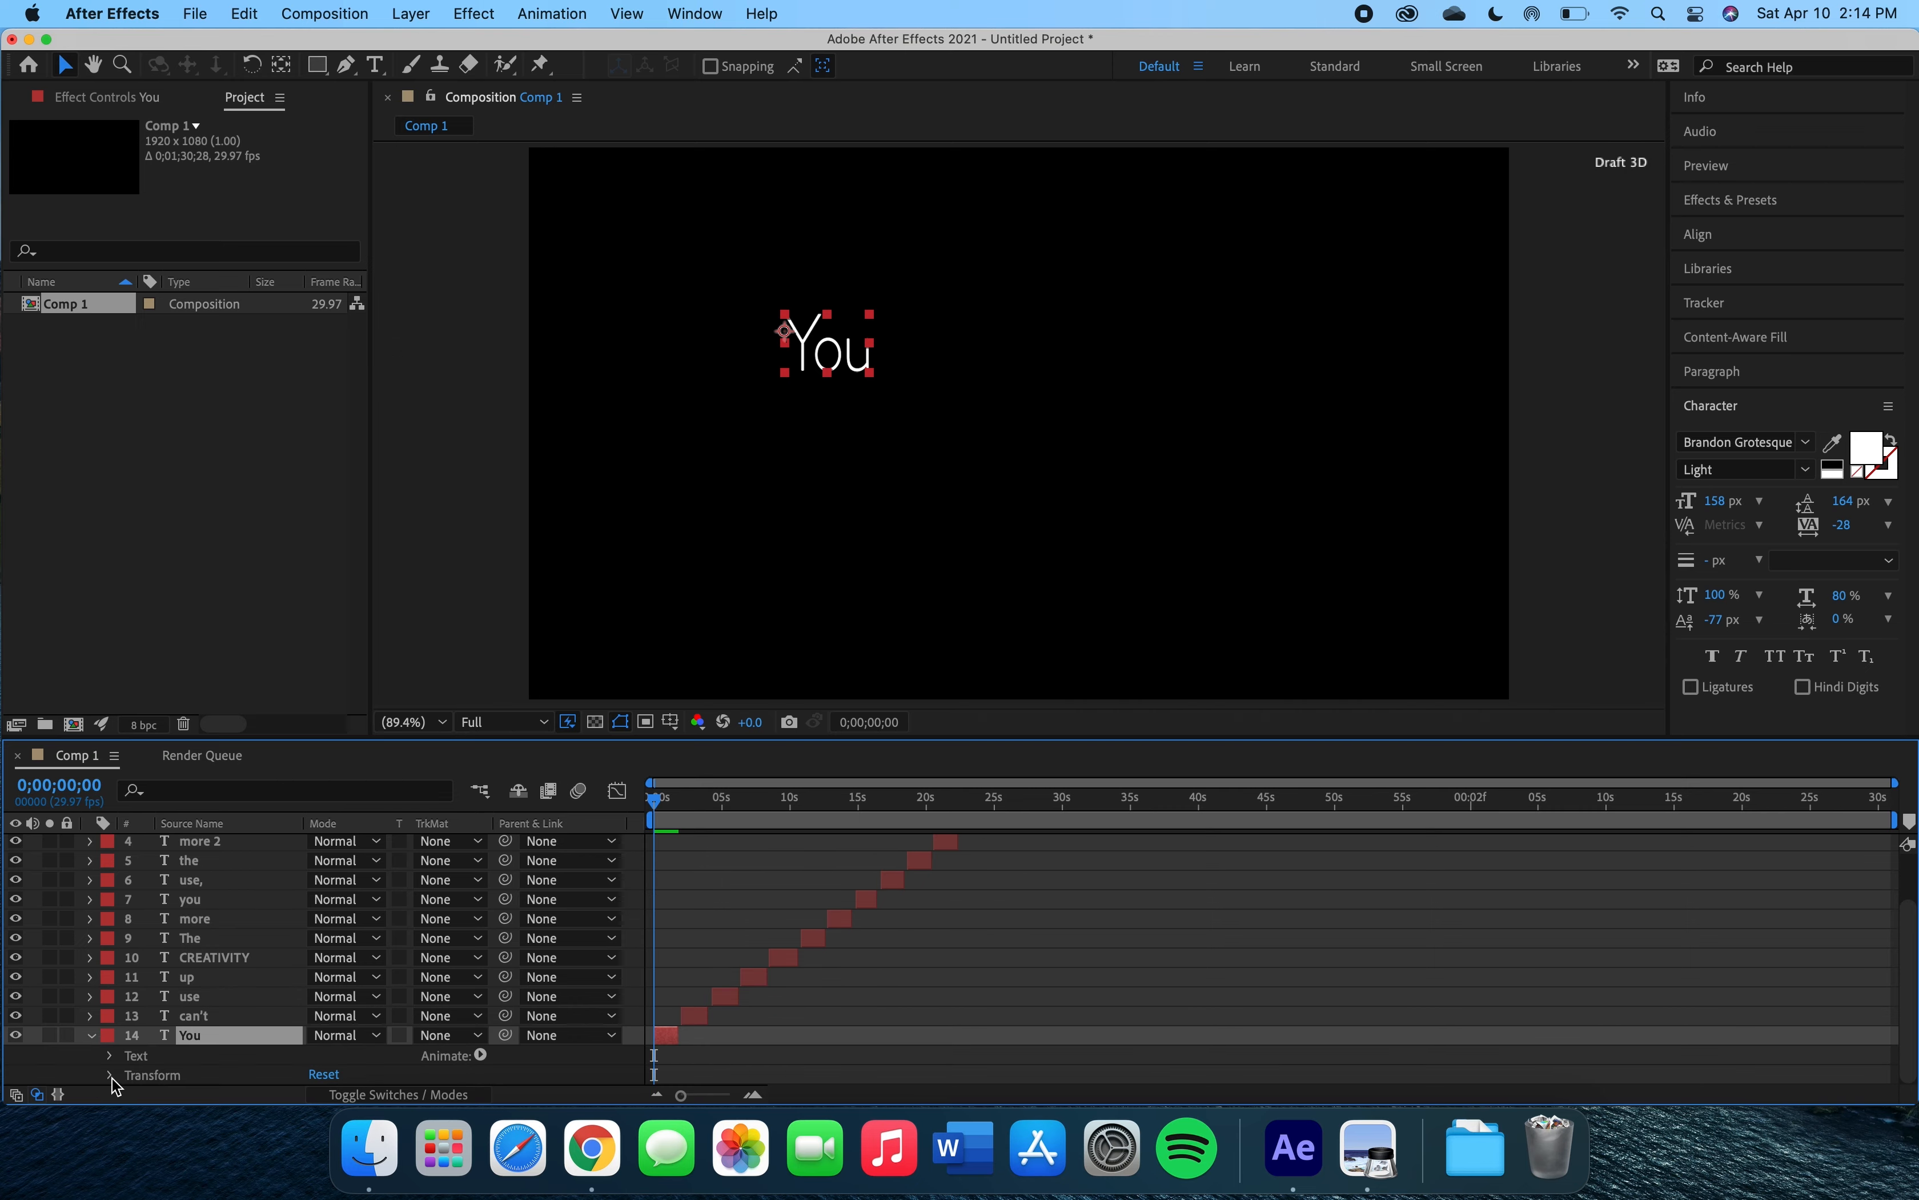
pyautogui.click(112, 1078)
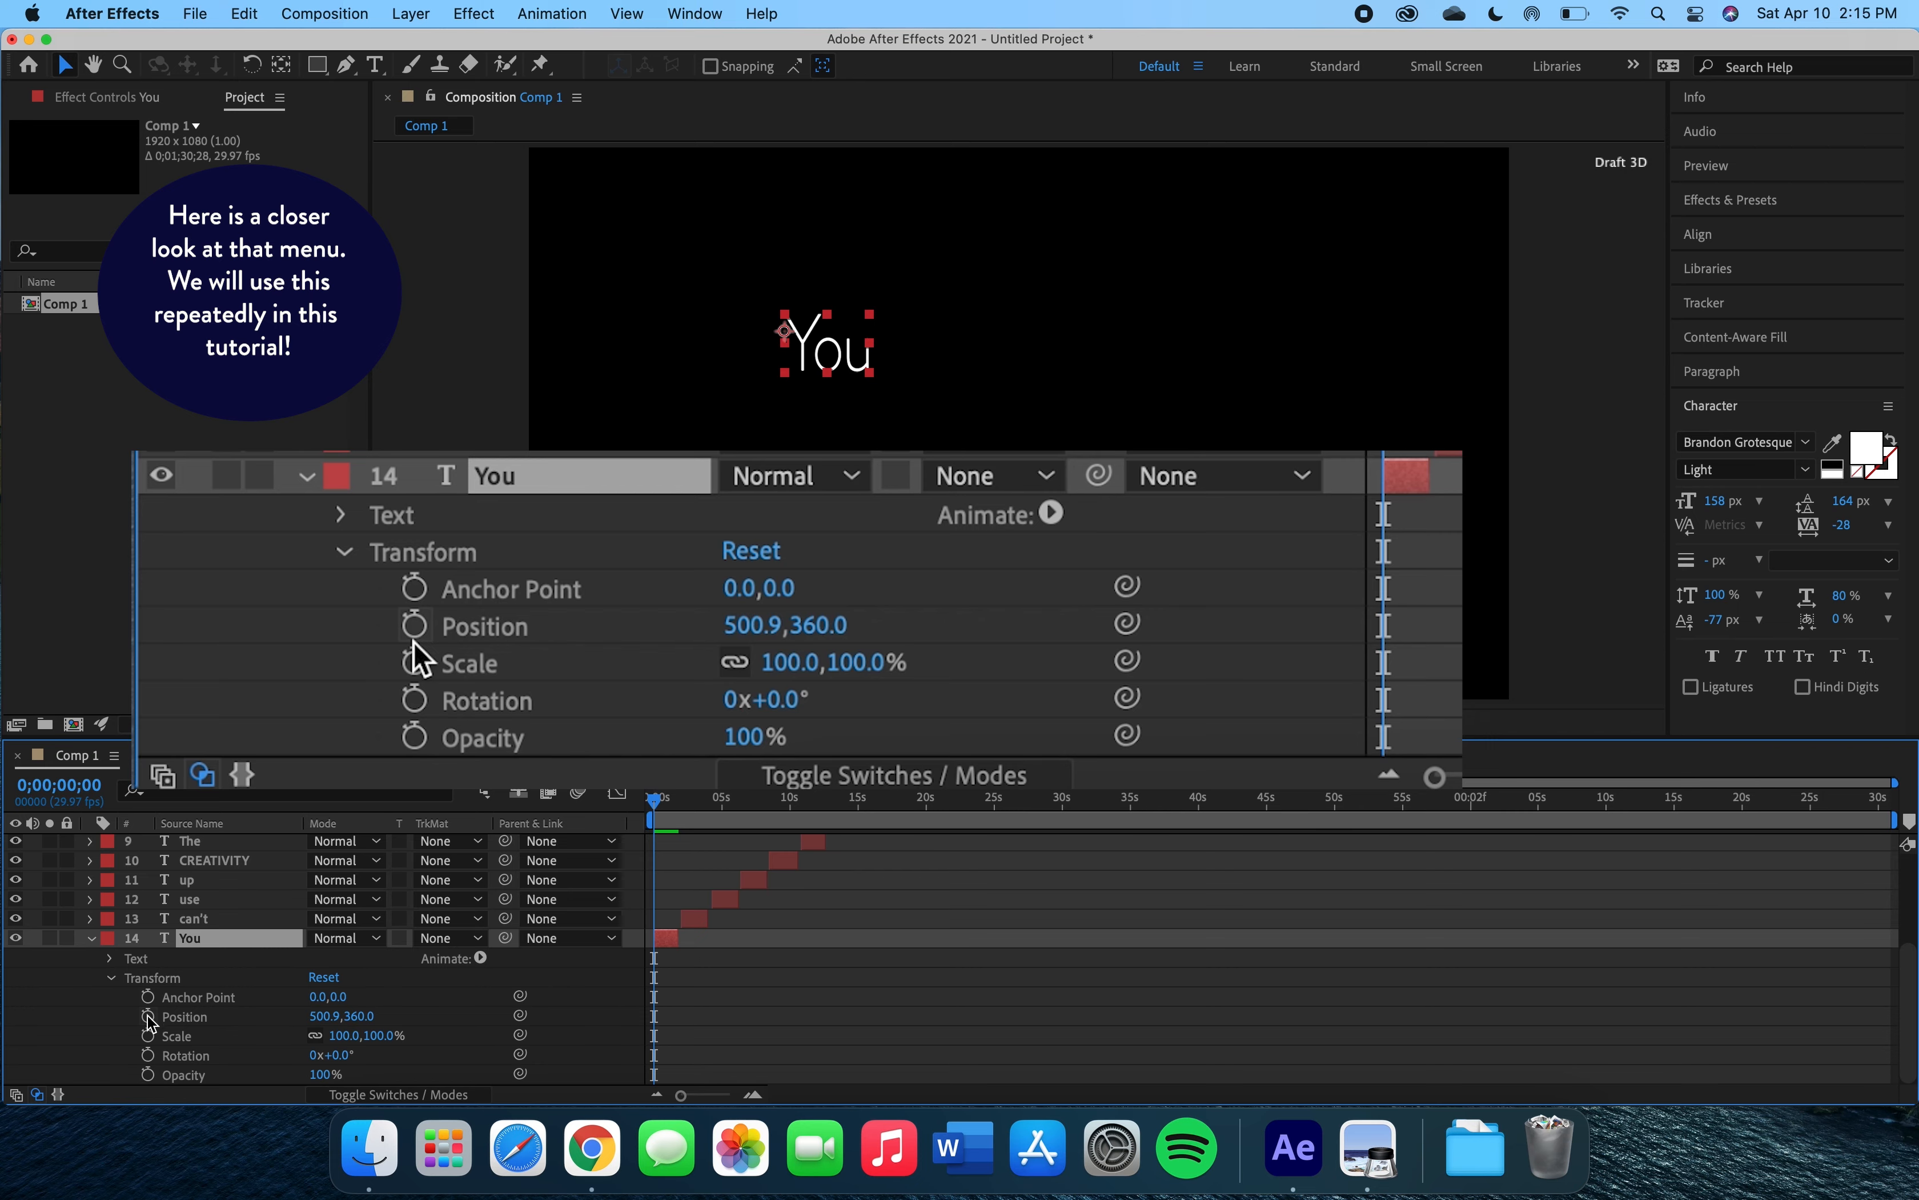
pyautogui.click(147, 1075)
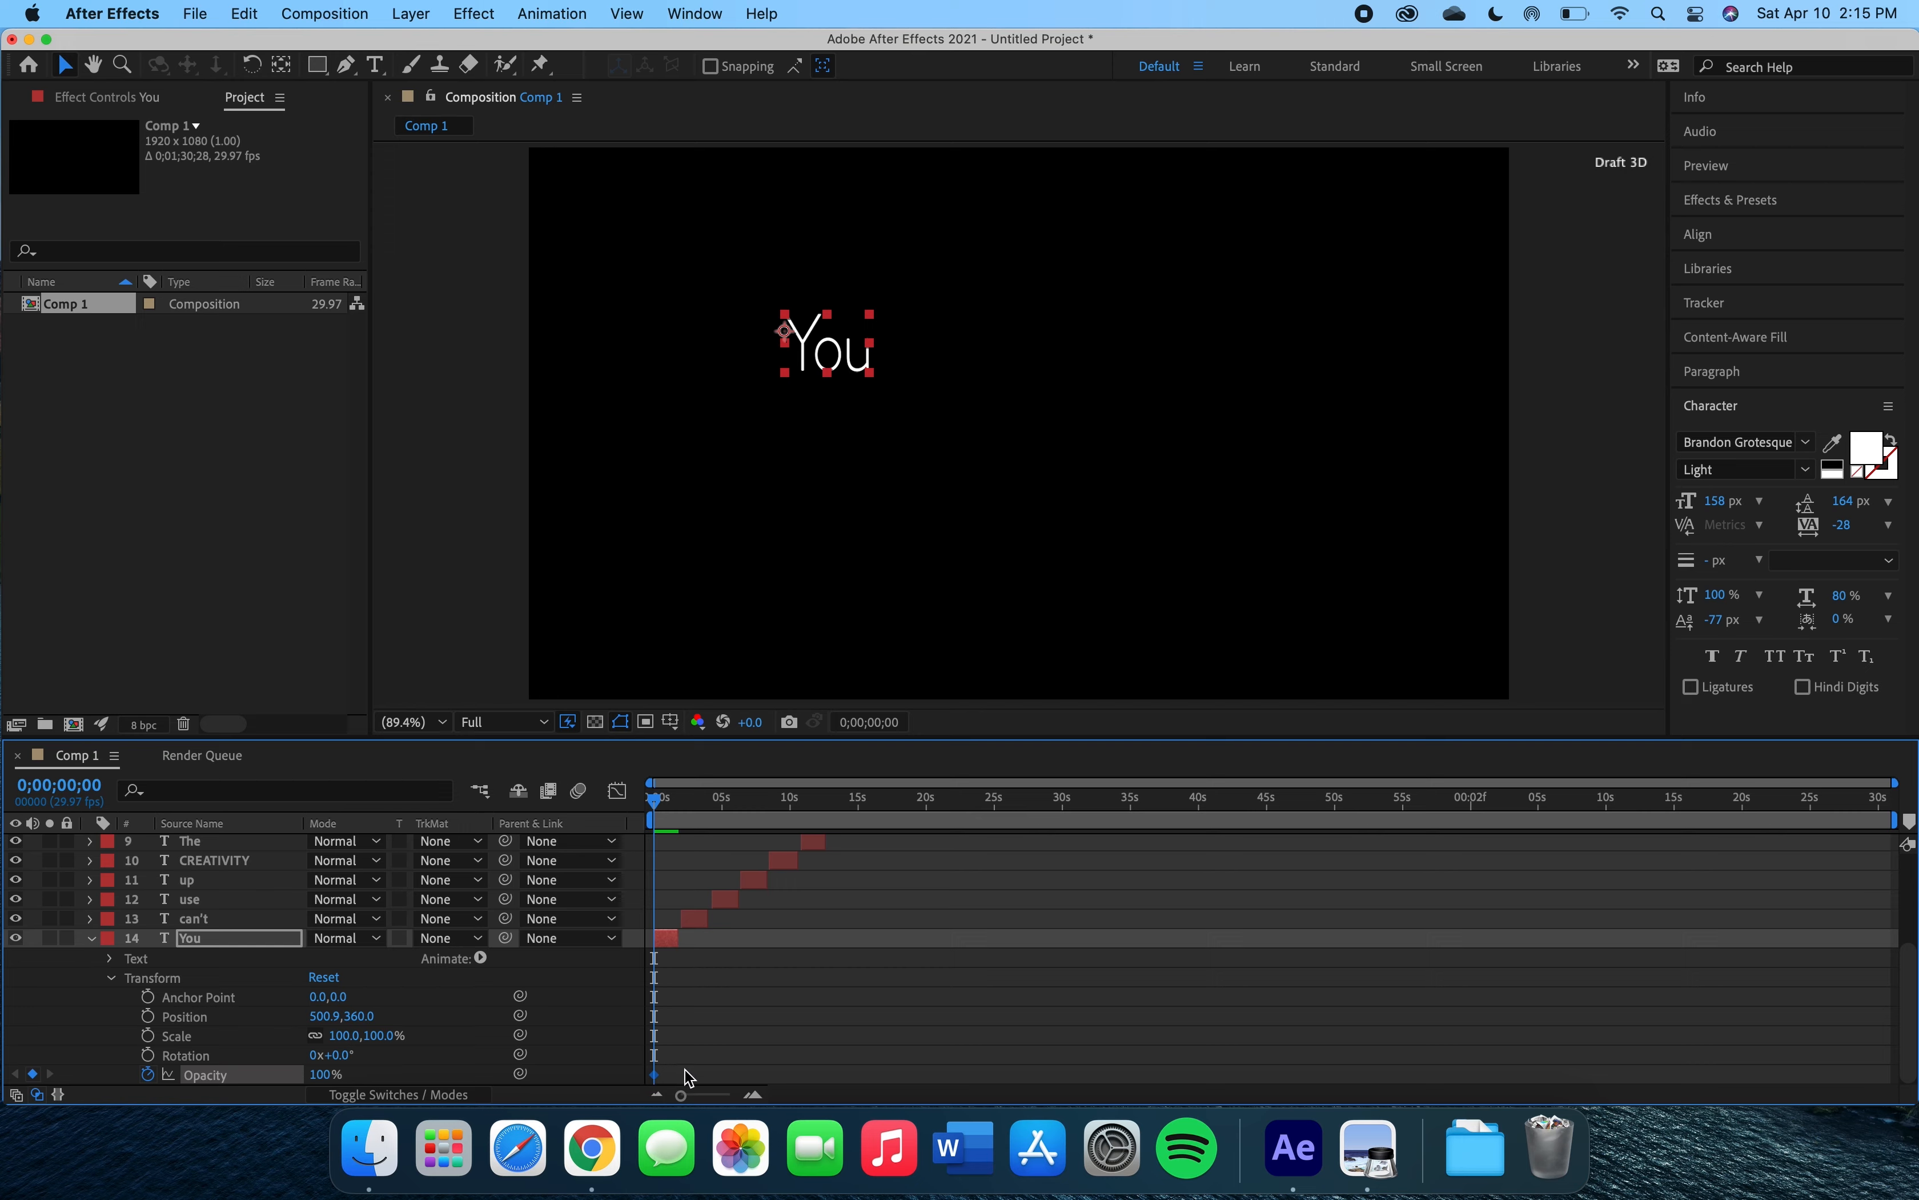
pyautogui.moveTo(681, 1095); pyautogui.dragTo(726, 1097)
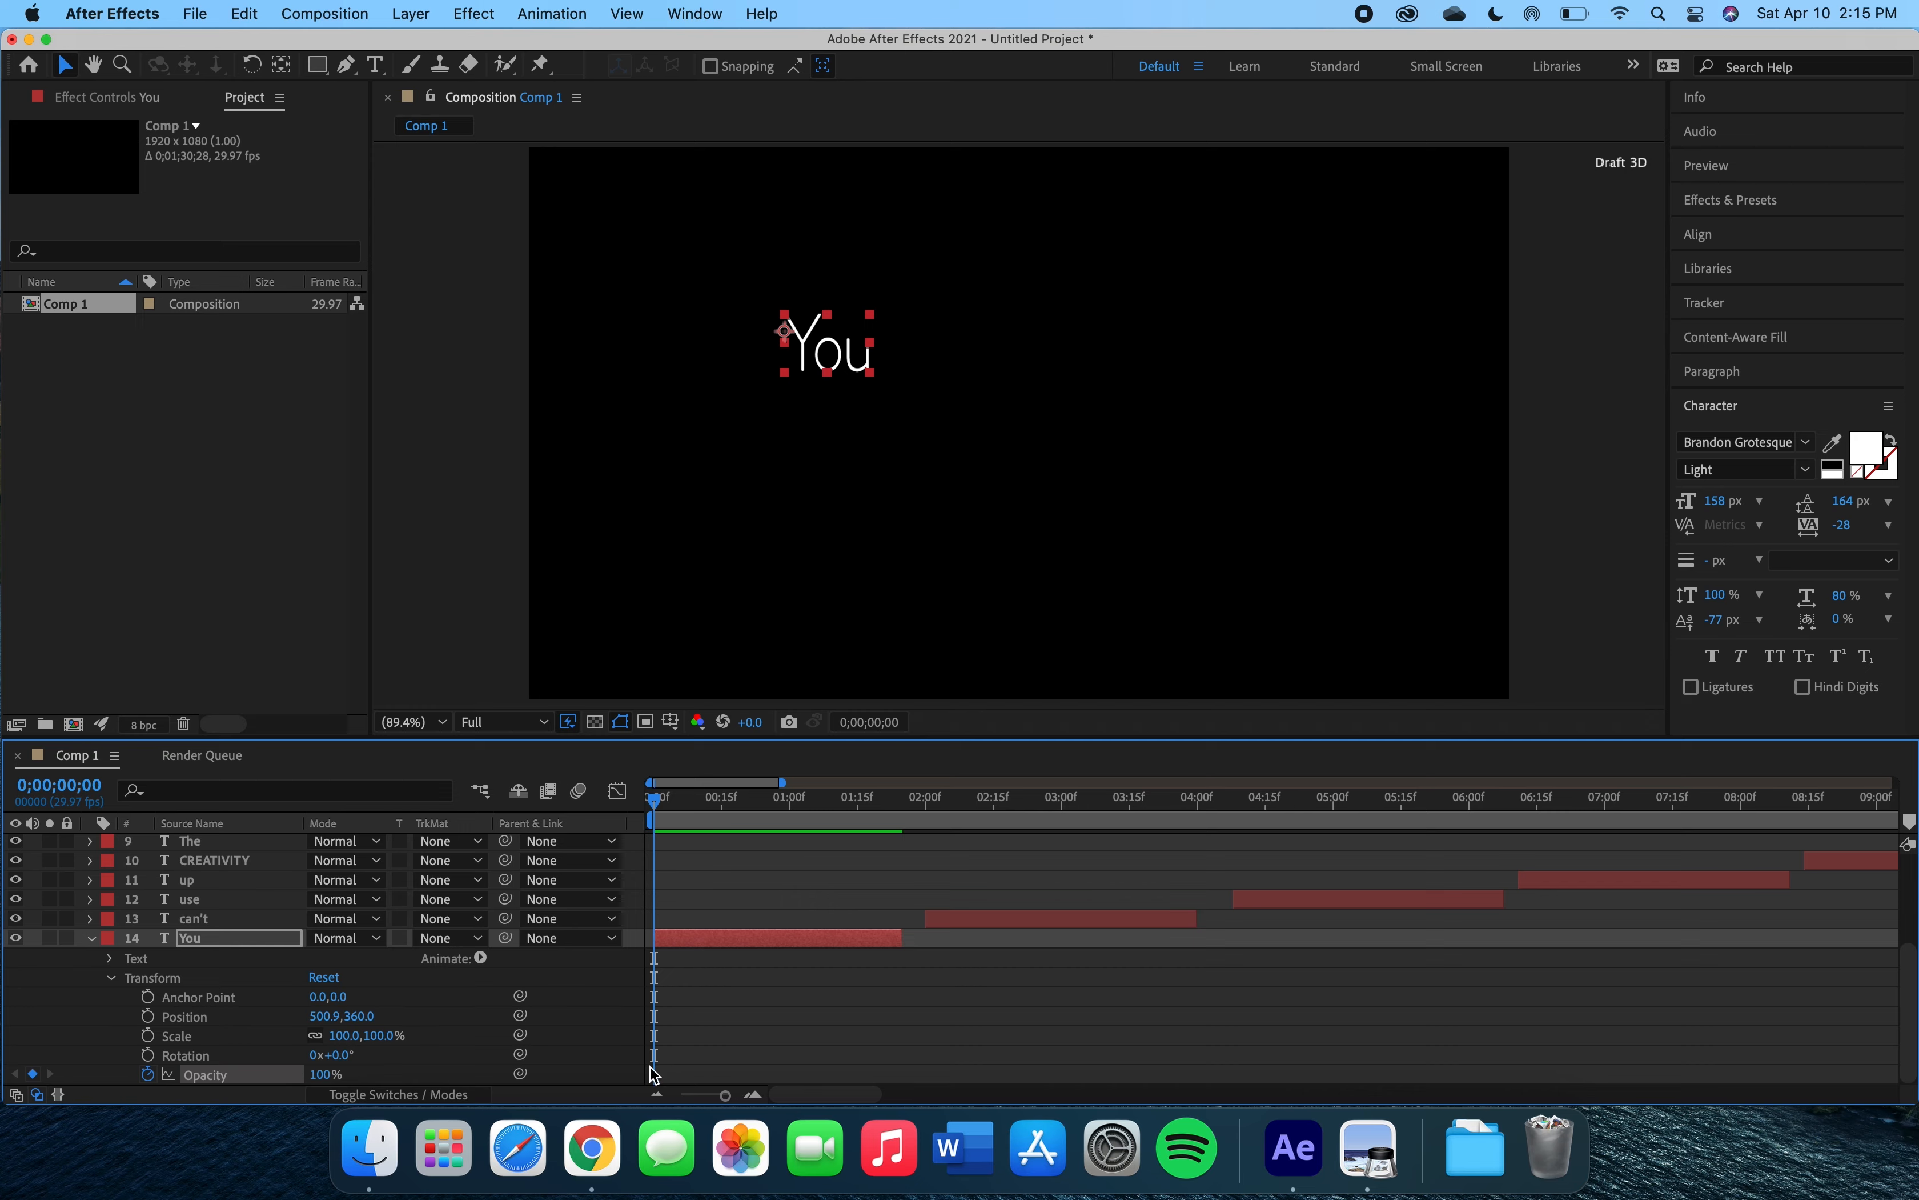
pyautogui.moveTo(655, 1077)
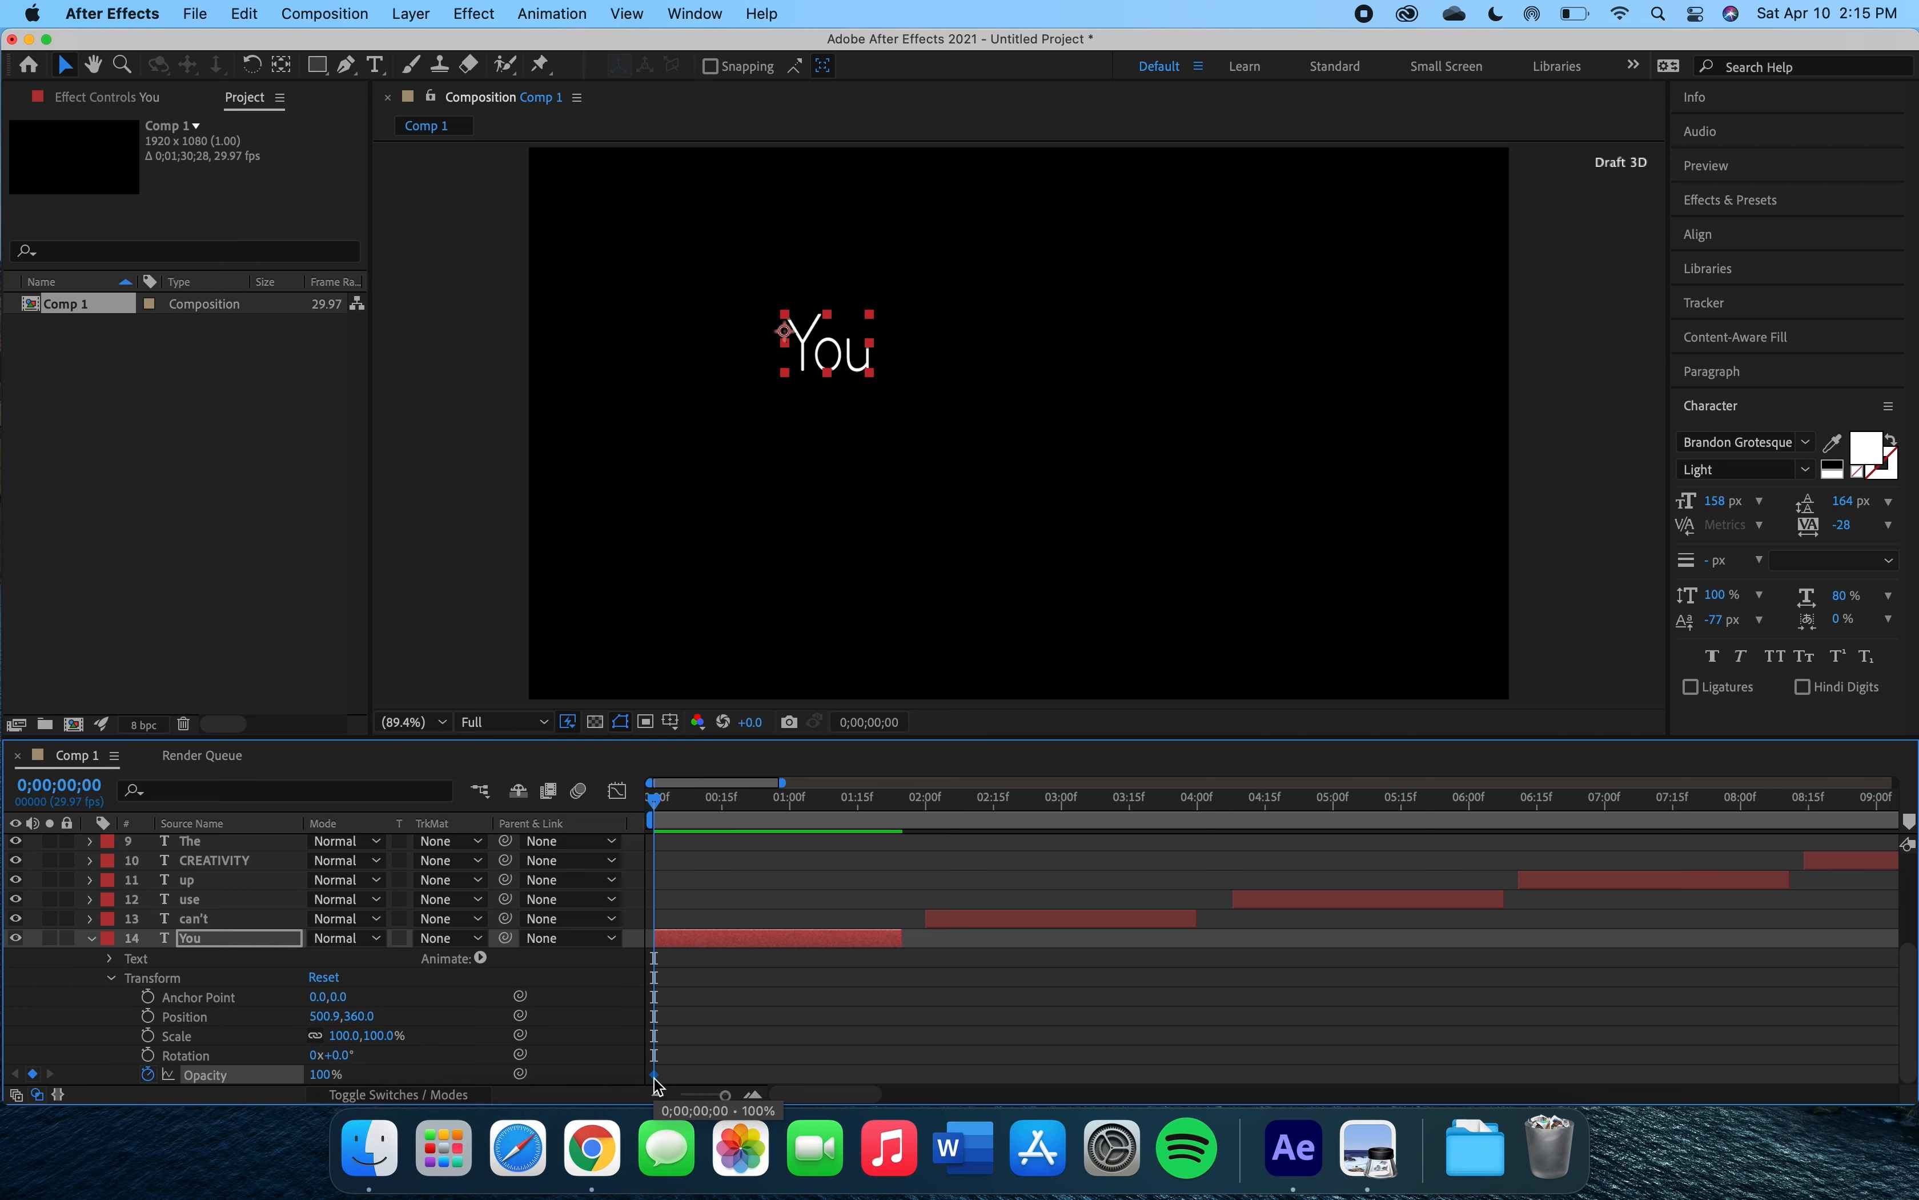
pyautogui.moveTo(655, 800); pyautogui.dragTo(776, 804)
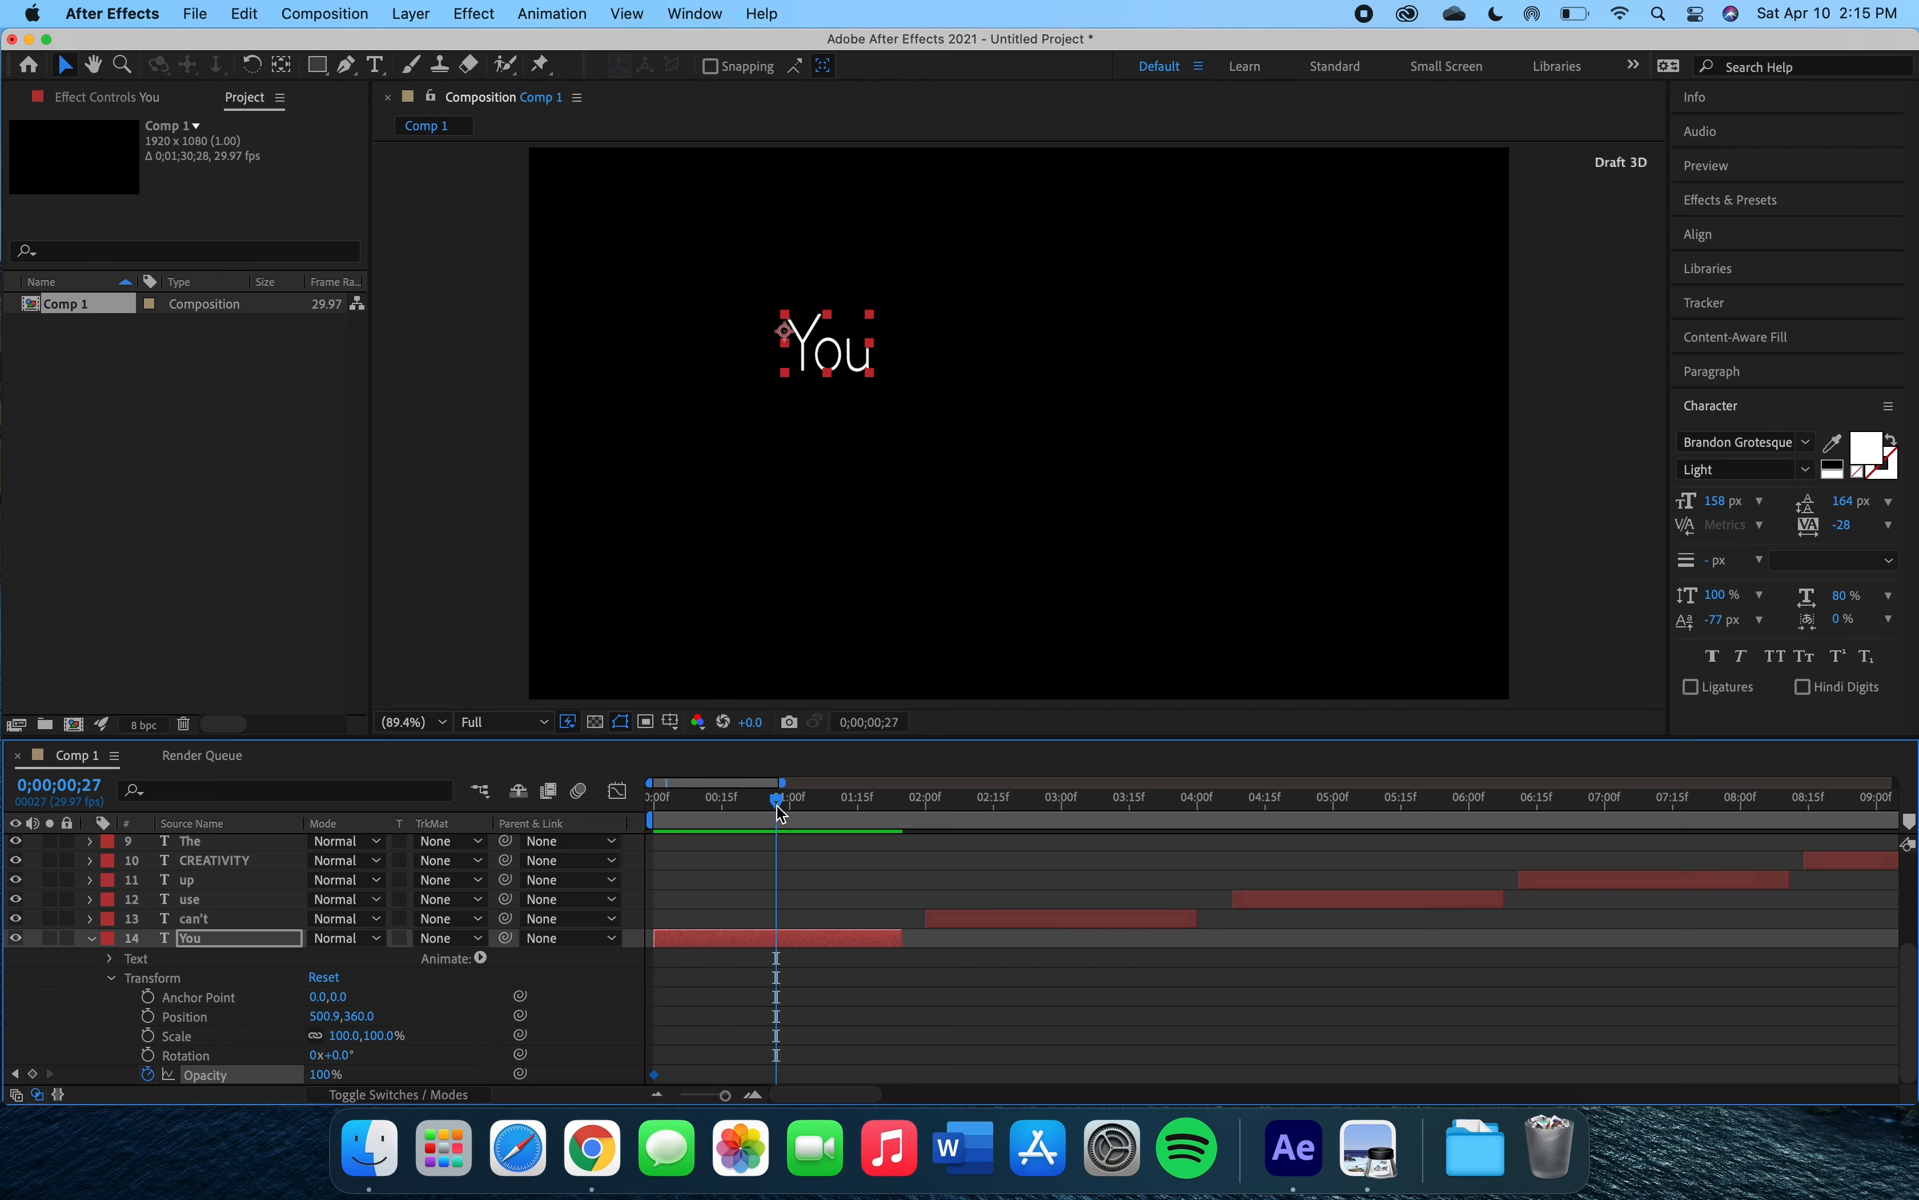
pyautogui.click(40, 1075)
# Set the 'You' layer's opacity to 0% at the first keyframe so it fades in.
pyautogui.moveTo(776, 810); pyautogui.dragTo(644, 815)
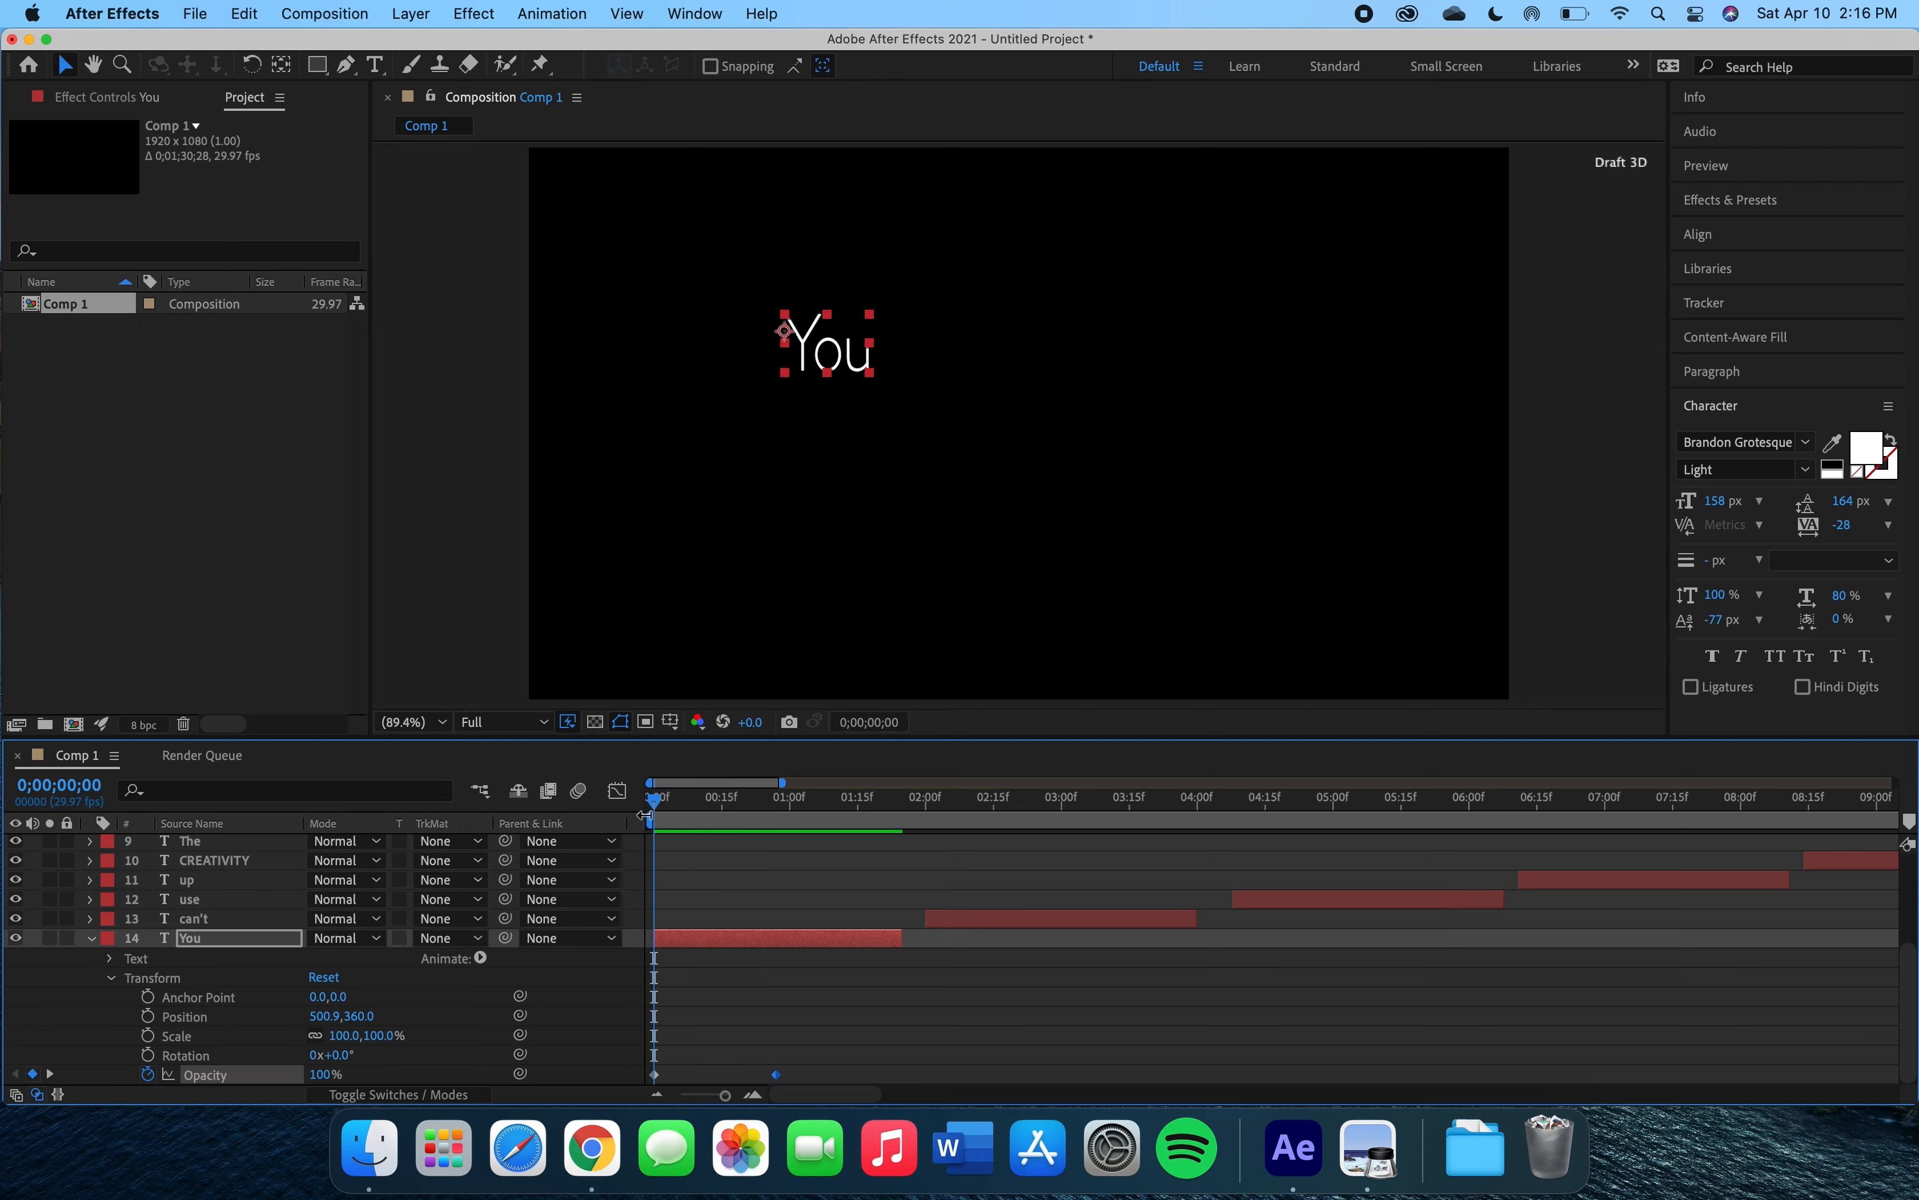
pyautogui.moveTo(324, 1081)
pyautogui.mouseDown()
pyautogui.moveTo(227, 1073)
pyautogui.moveTo(333, 1087)
pyautogui.mouseUp()
pyautogui.click(322, 1080)
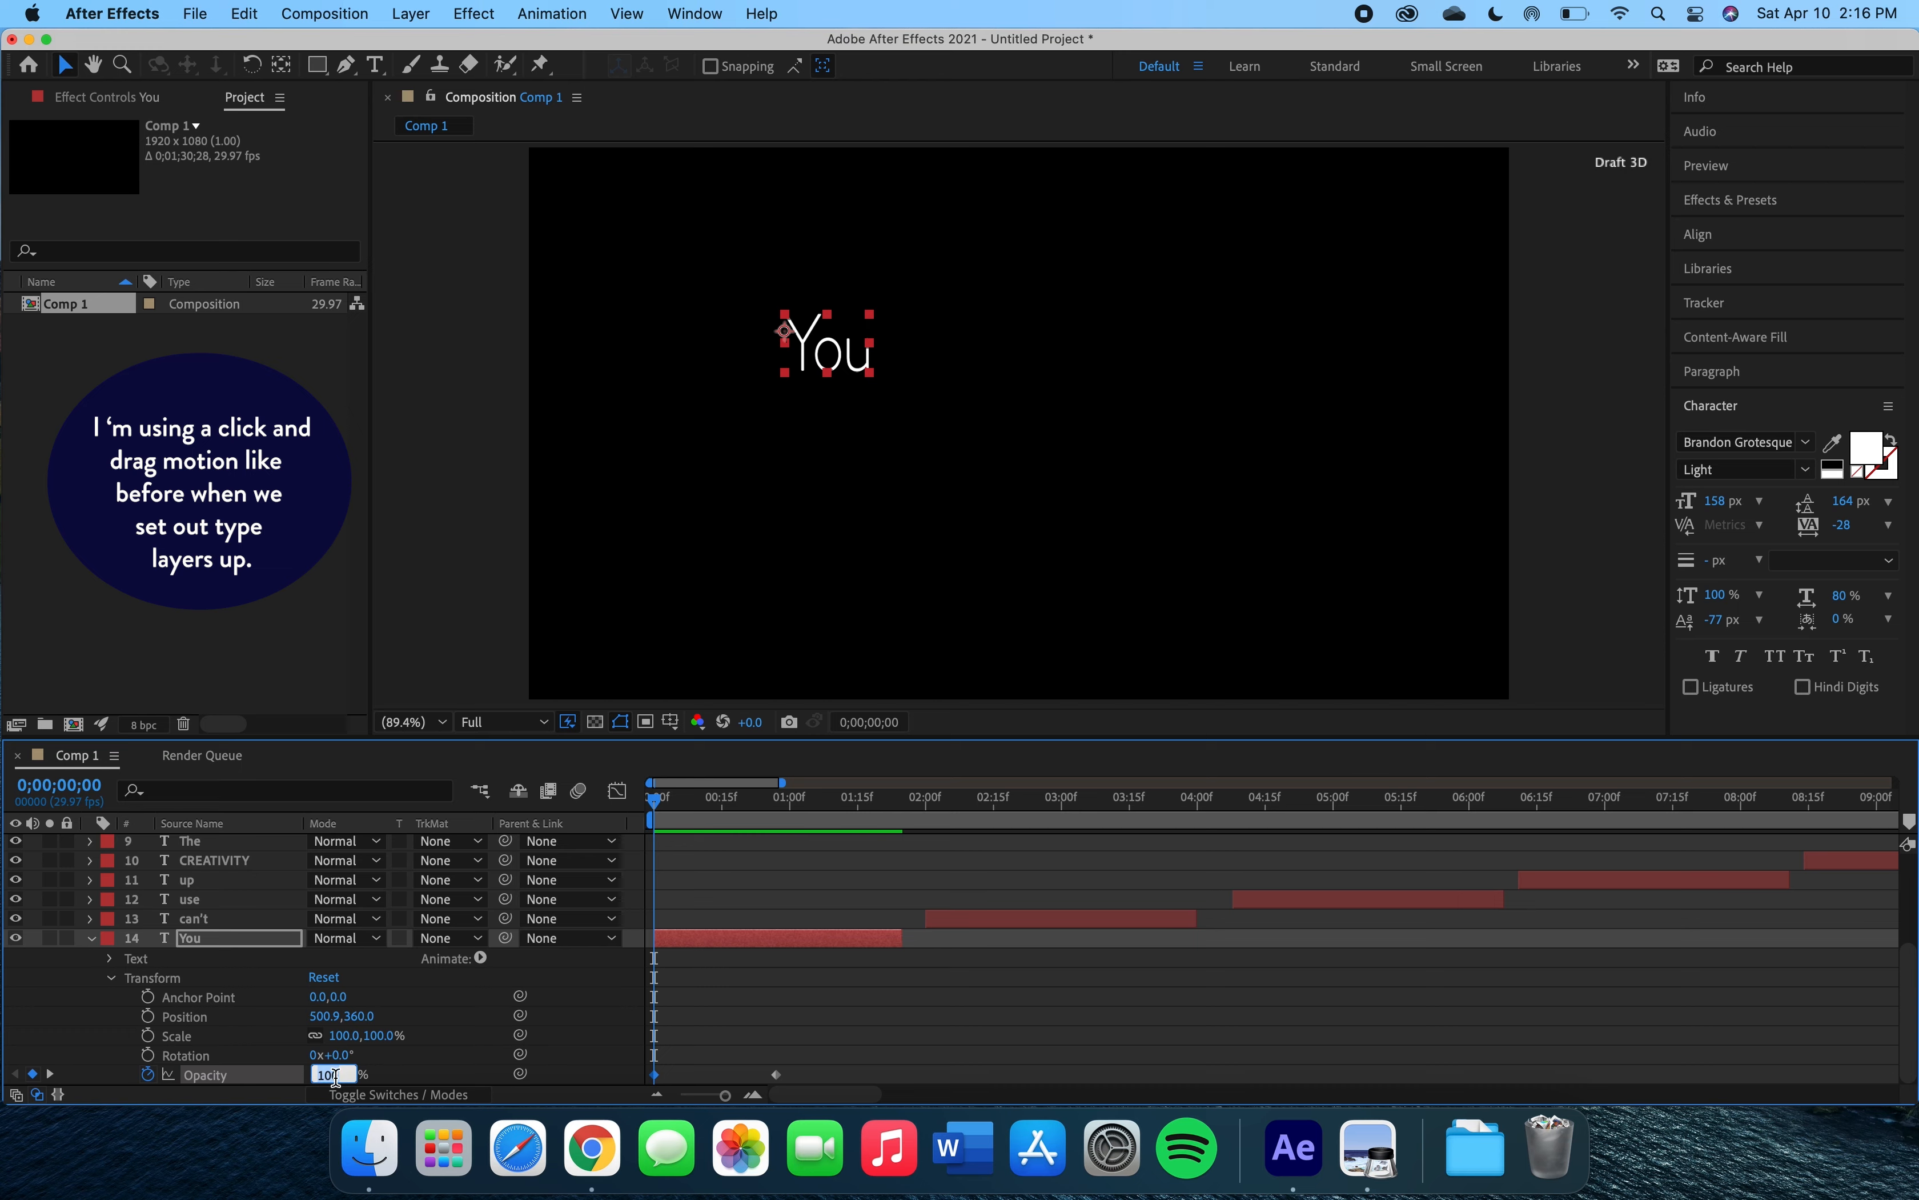
pyautogui.click(380, 1087)
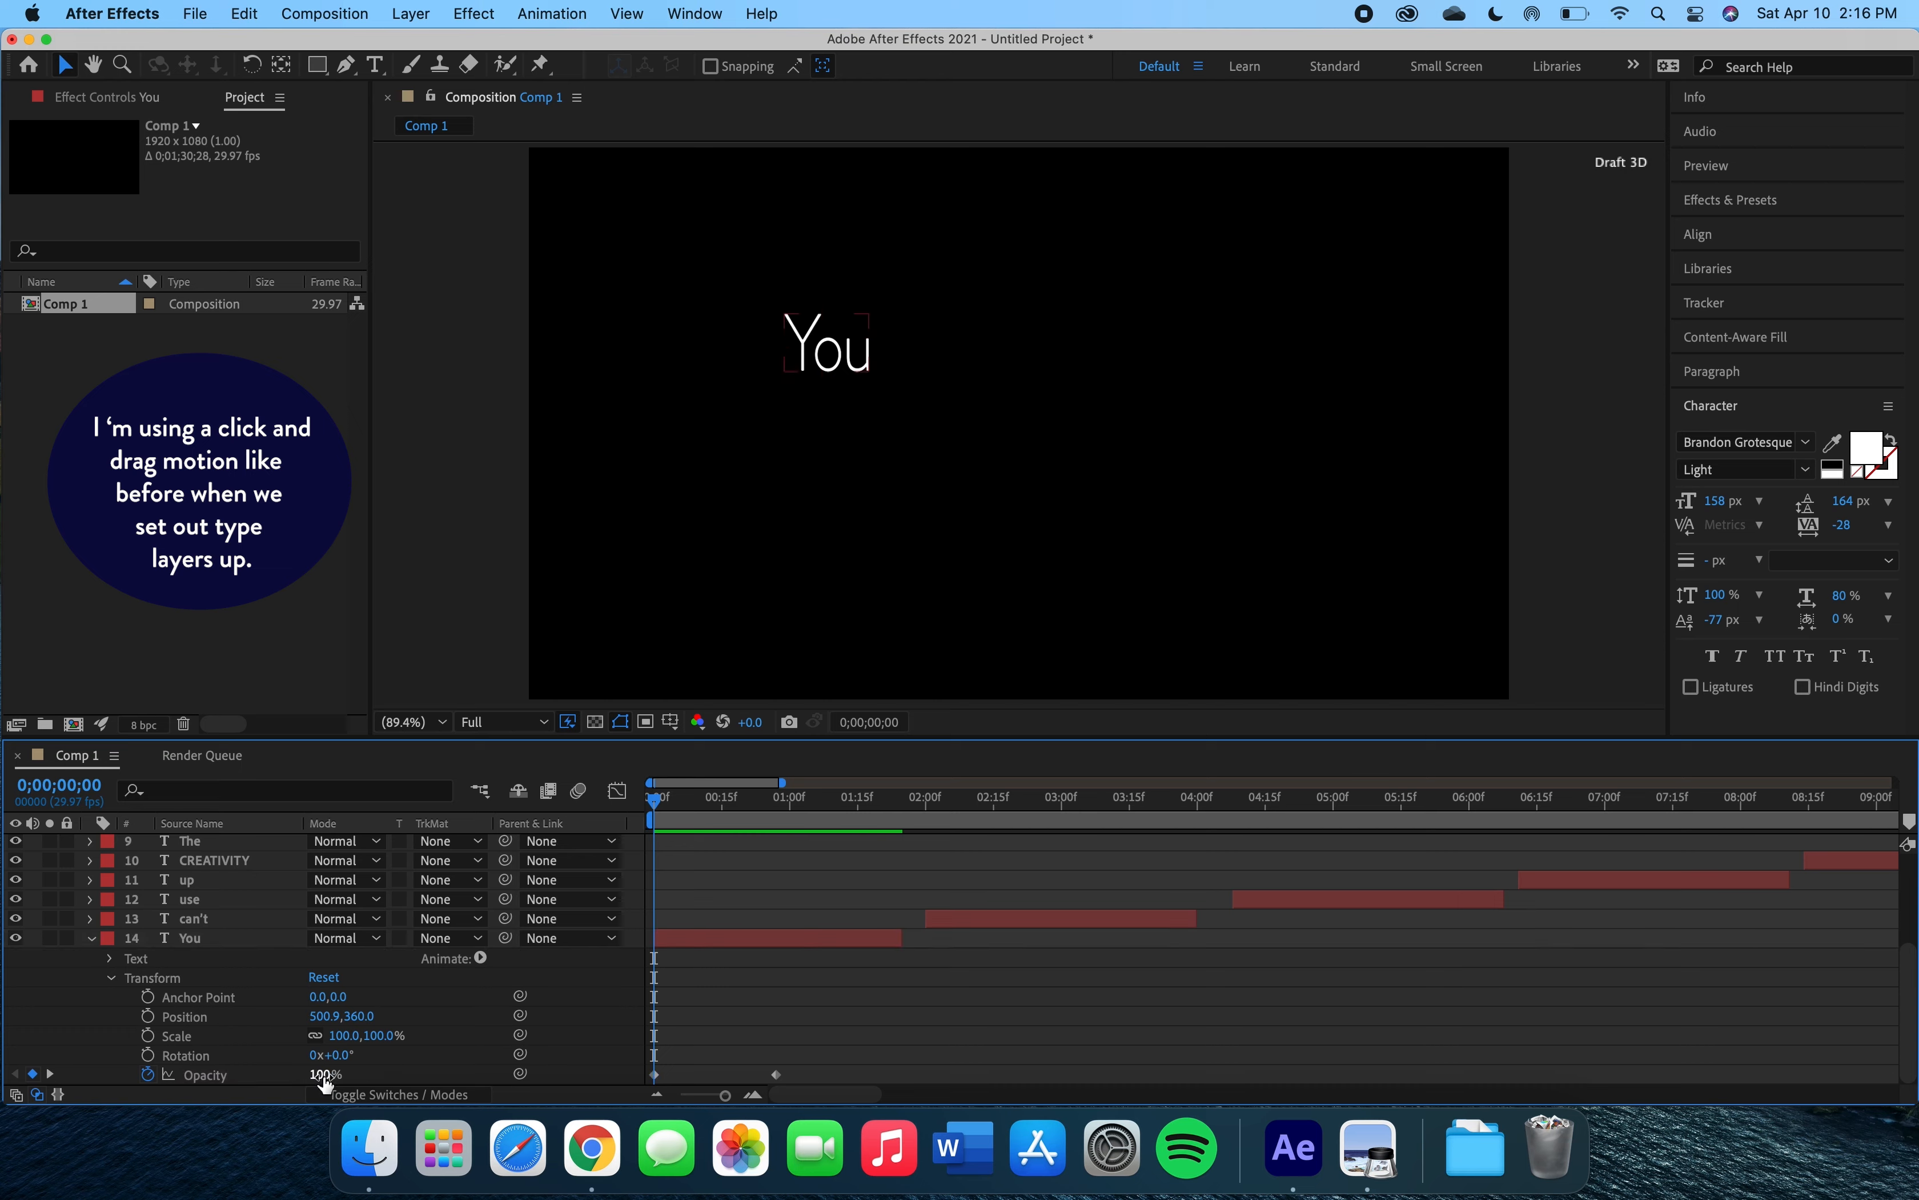
pyautogui.moveTo(325, 1083); pyautogui.dragTo(180, 1064)
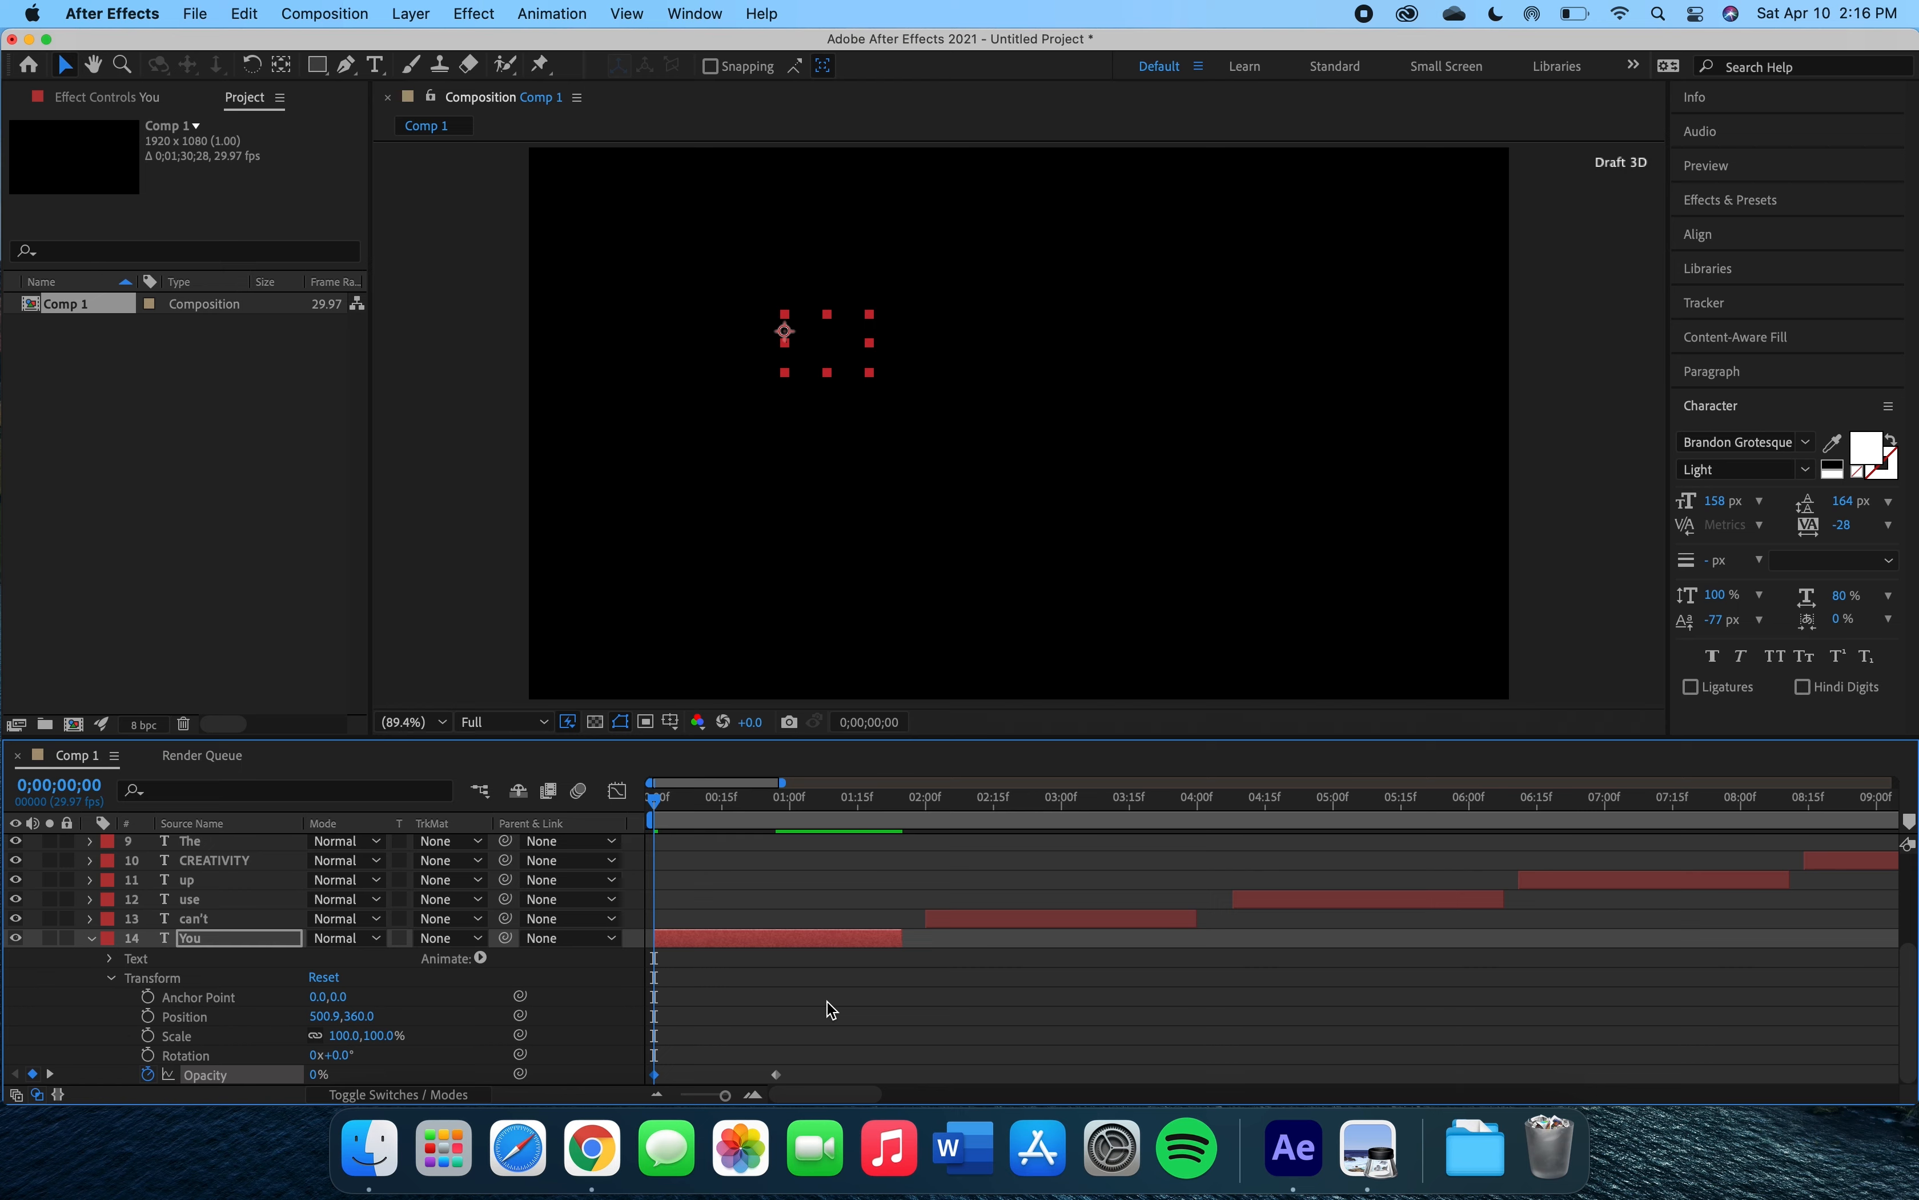
# Preview the 'You' fade-in playback.
pyautogui.press('space')
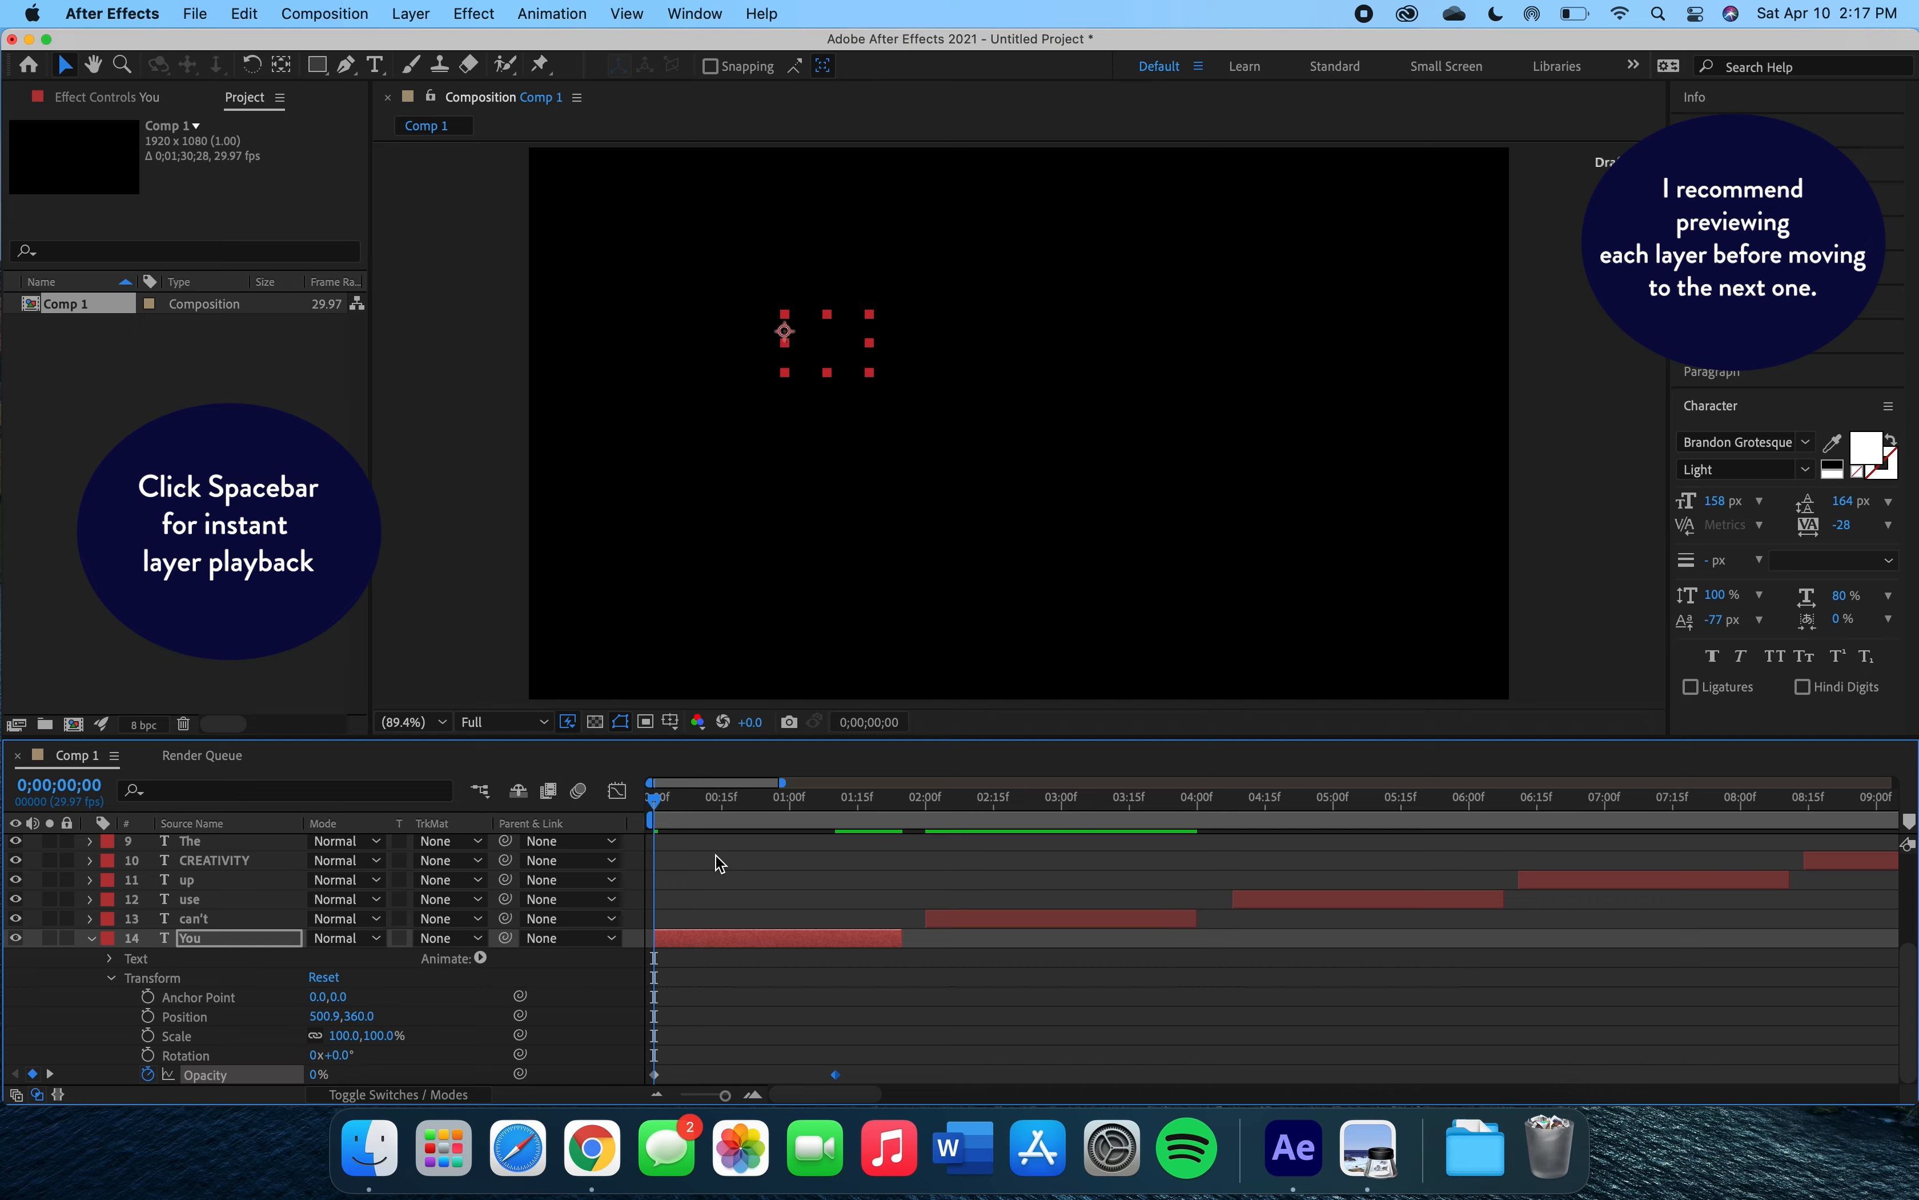
pyautogui.press('space')
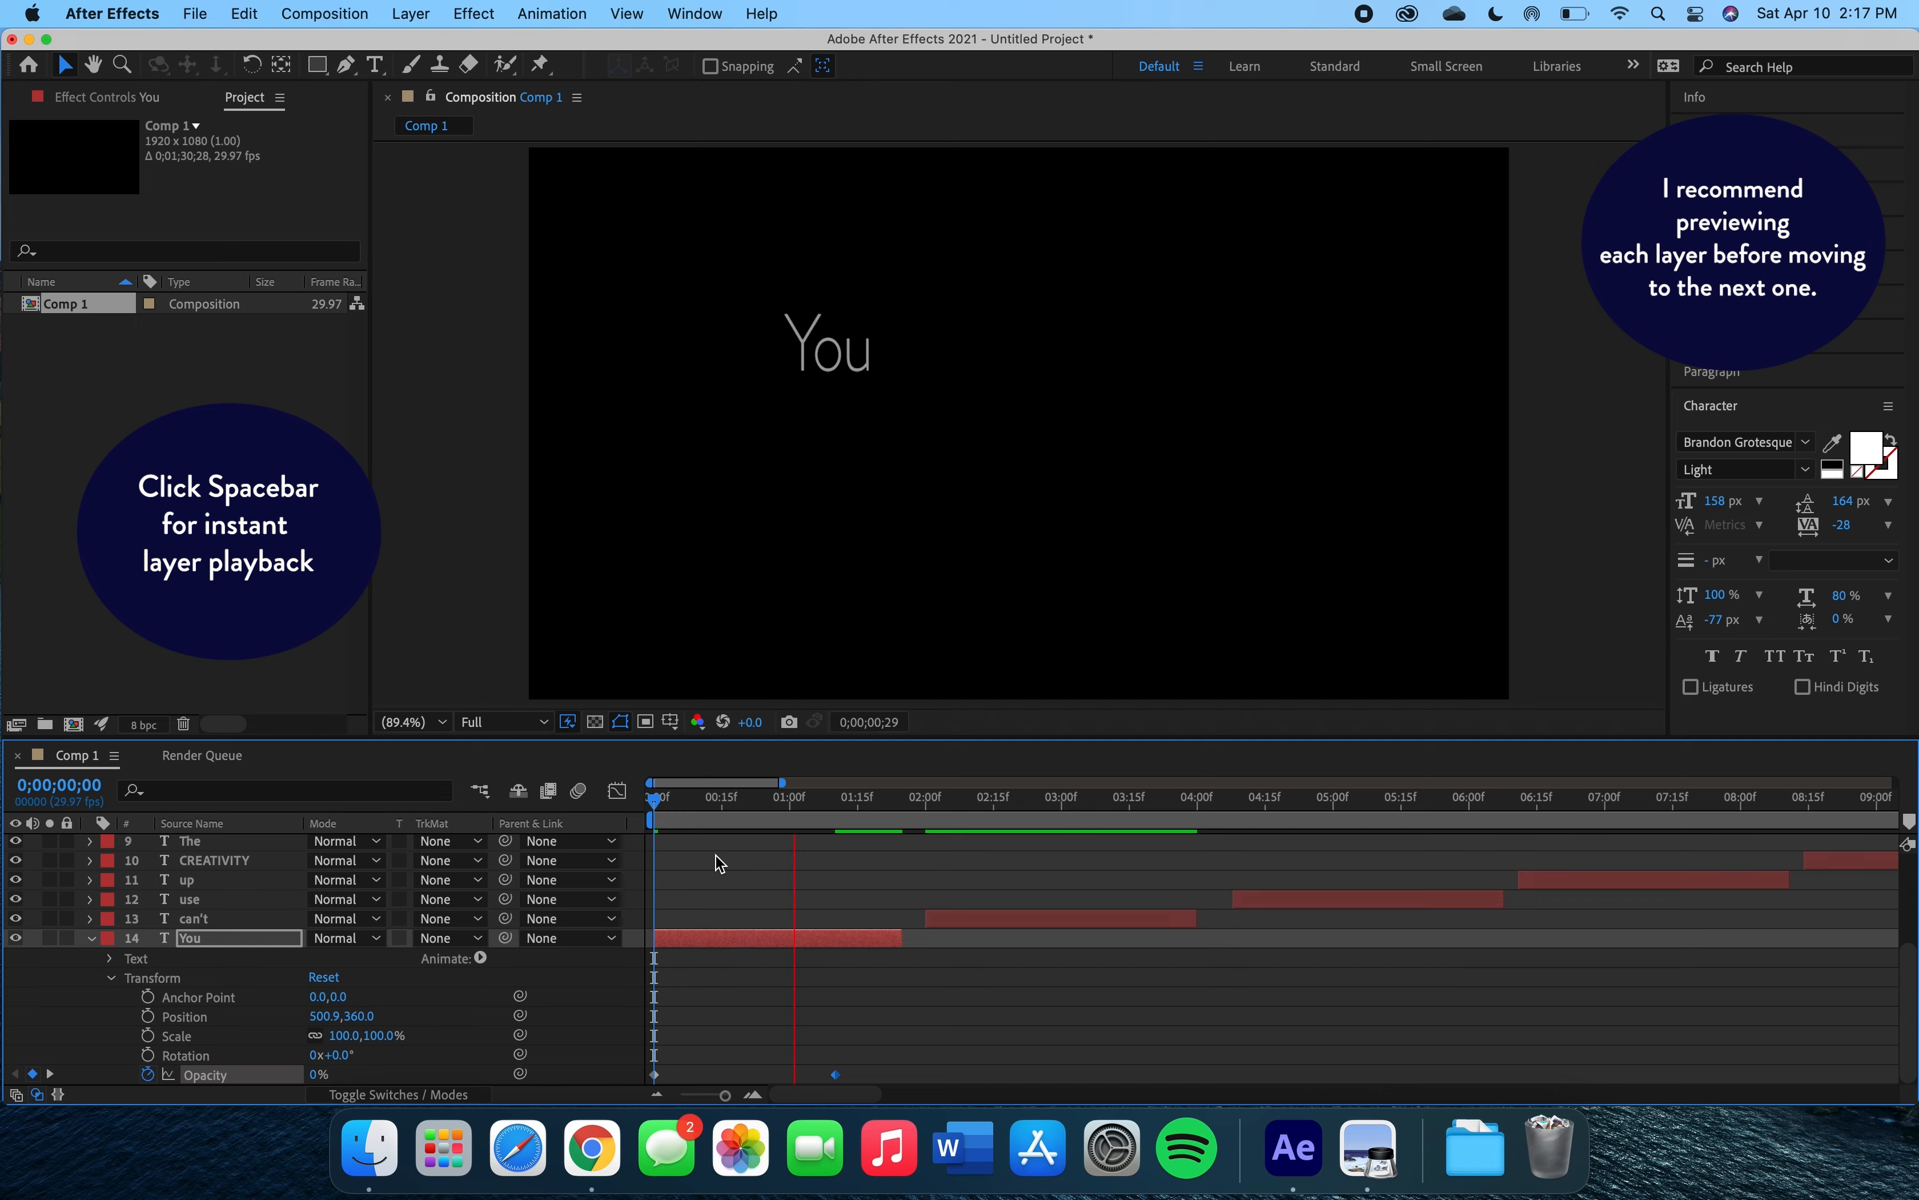
pyautogui.press('space')
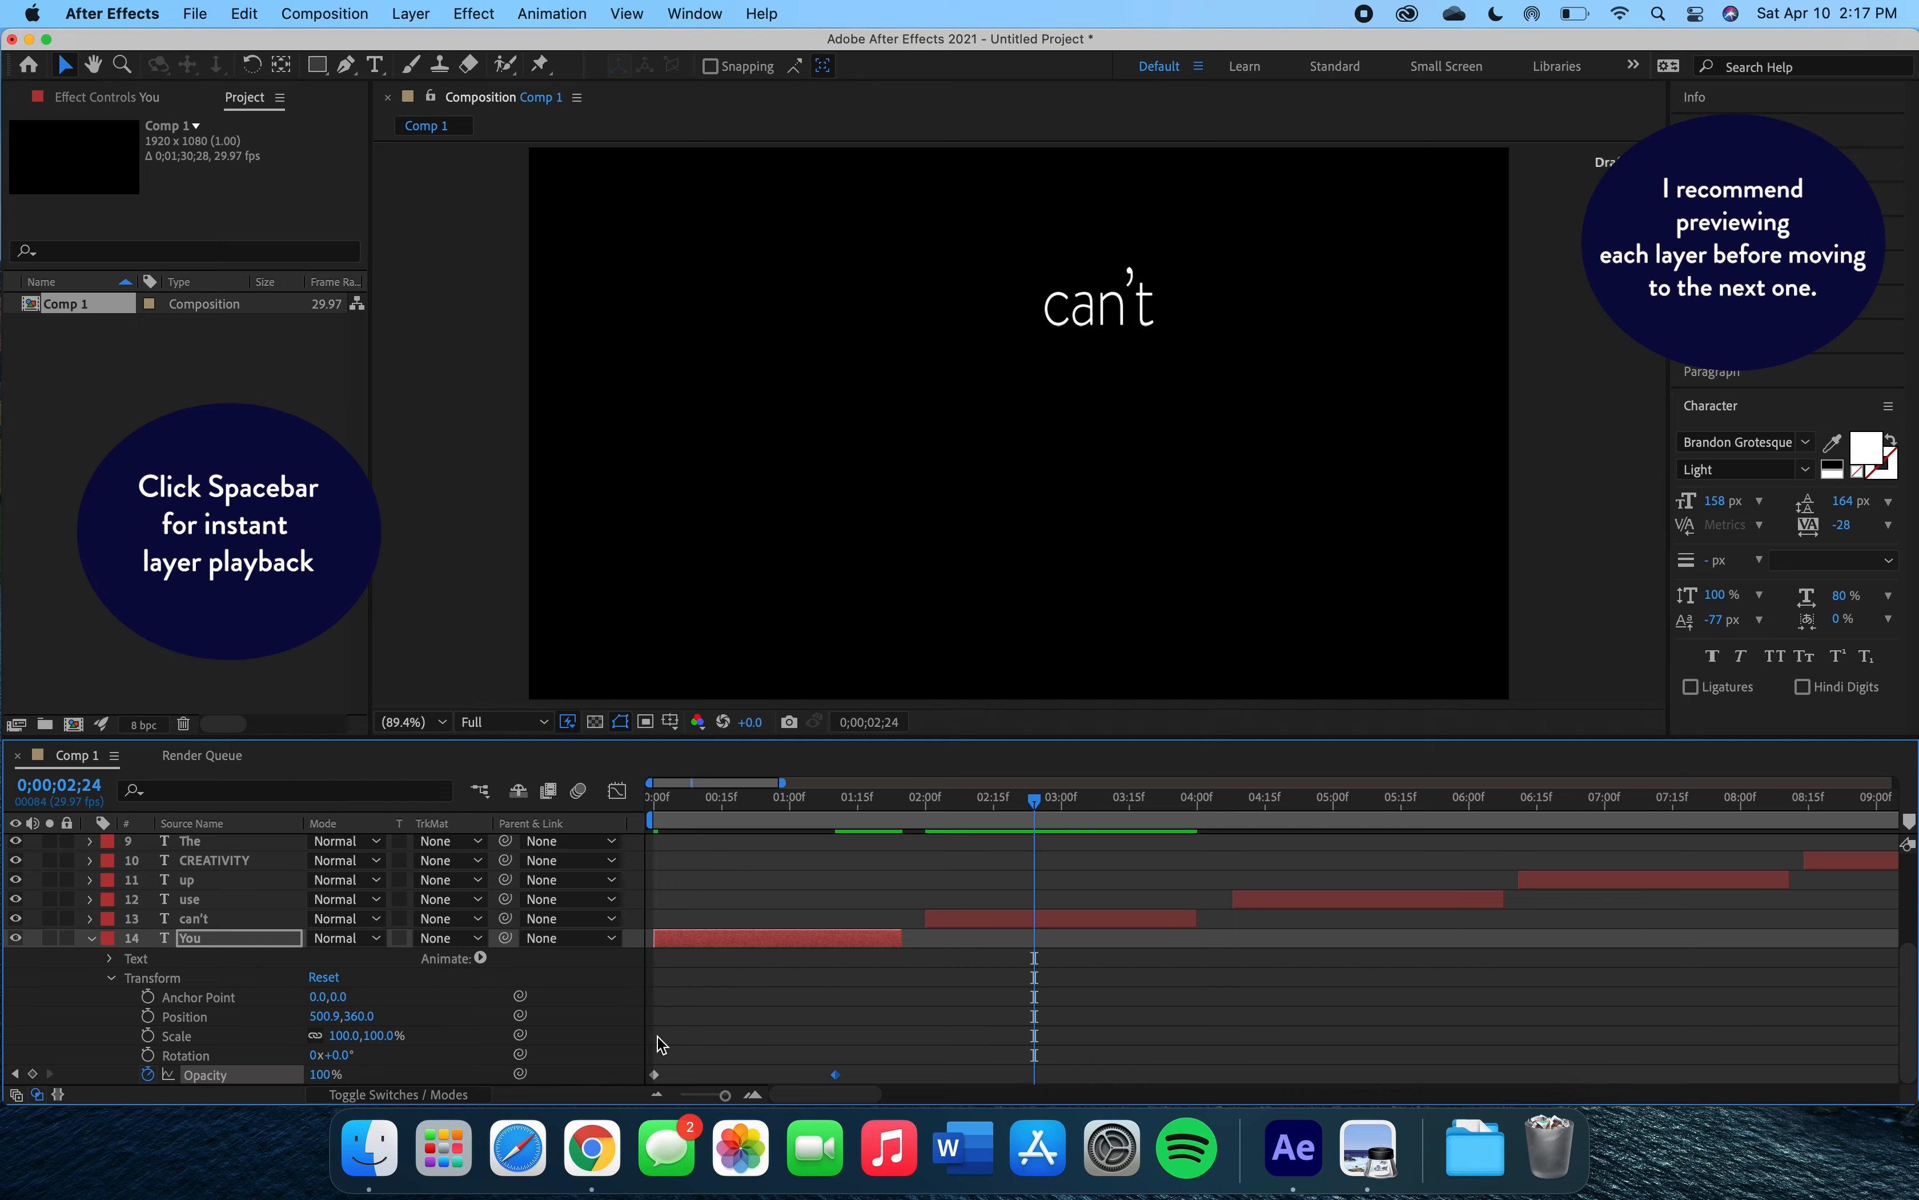
# Collapse the 'You' layer's properties and lock the layer.
pyautogui.click(113, 981)
pyautogui.click(90, 1035)
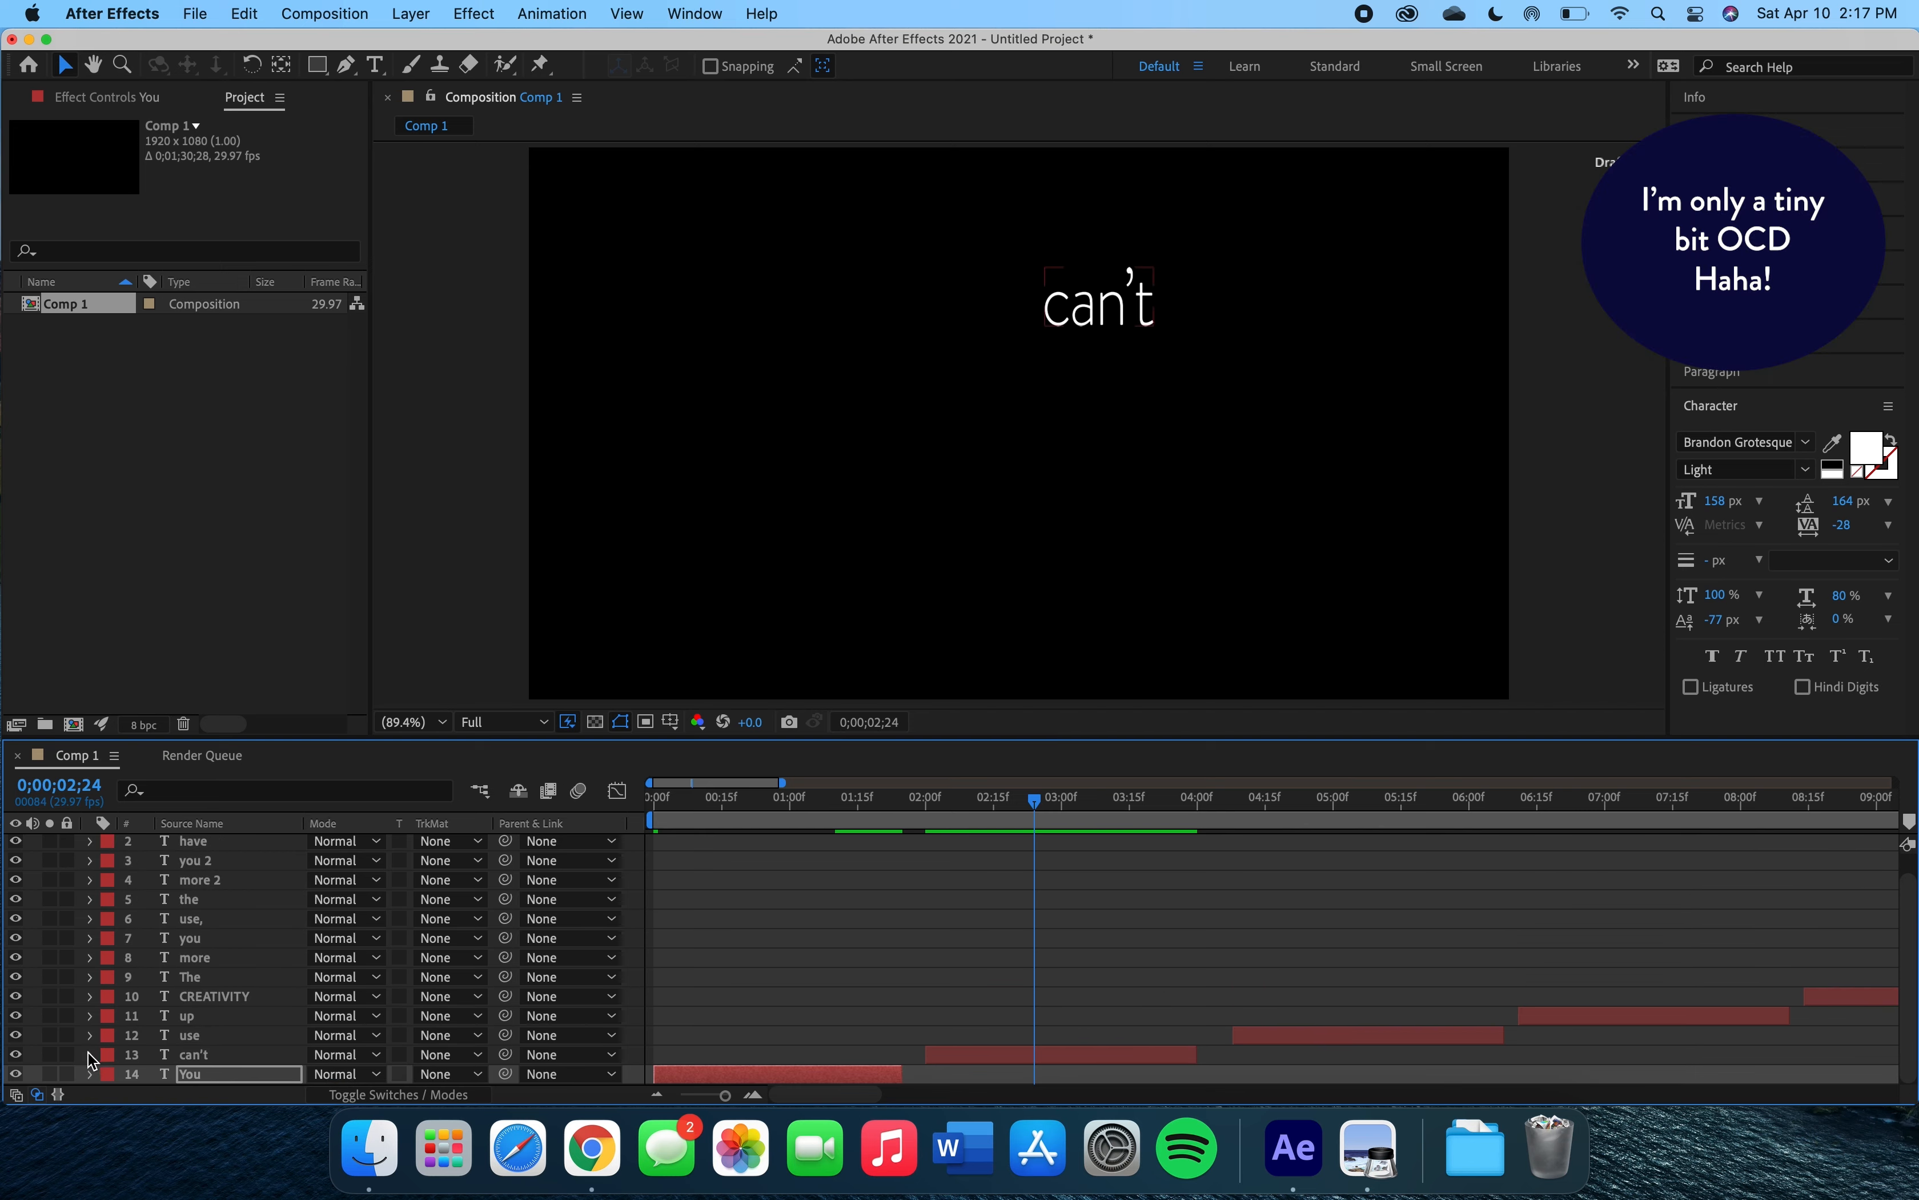
pyautogui.click(67, 1075)
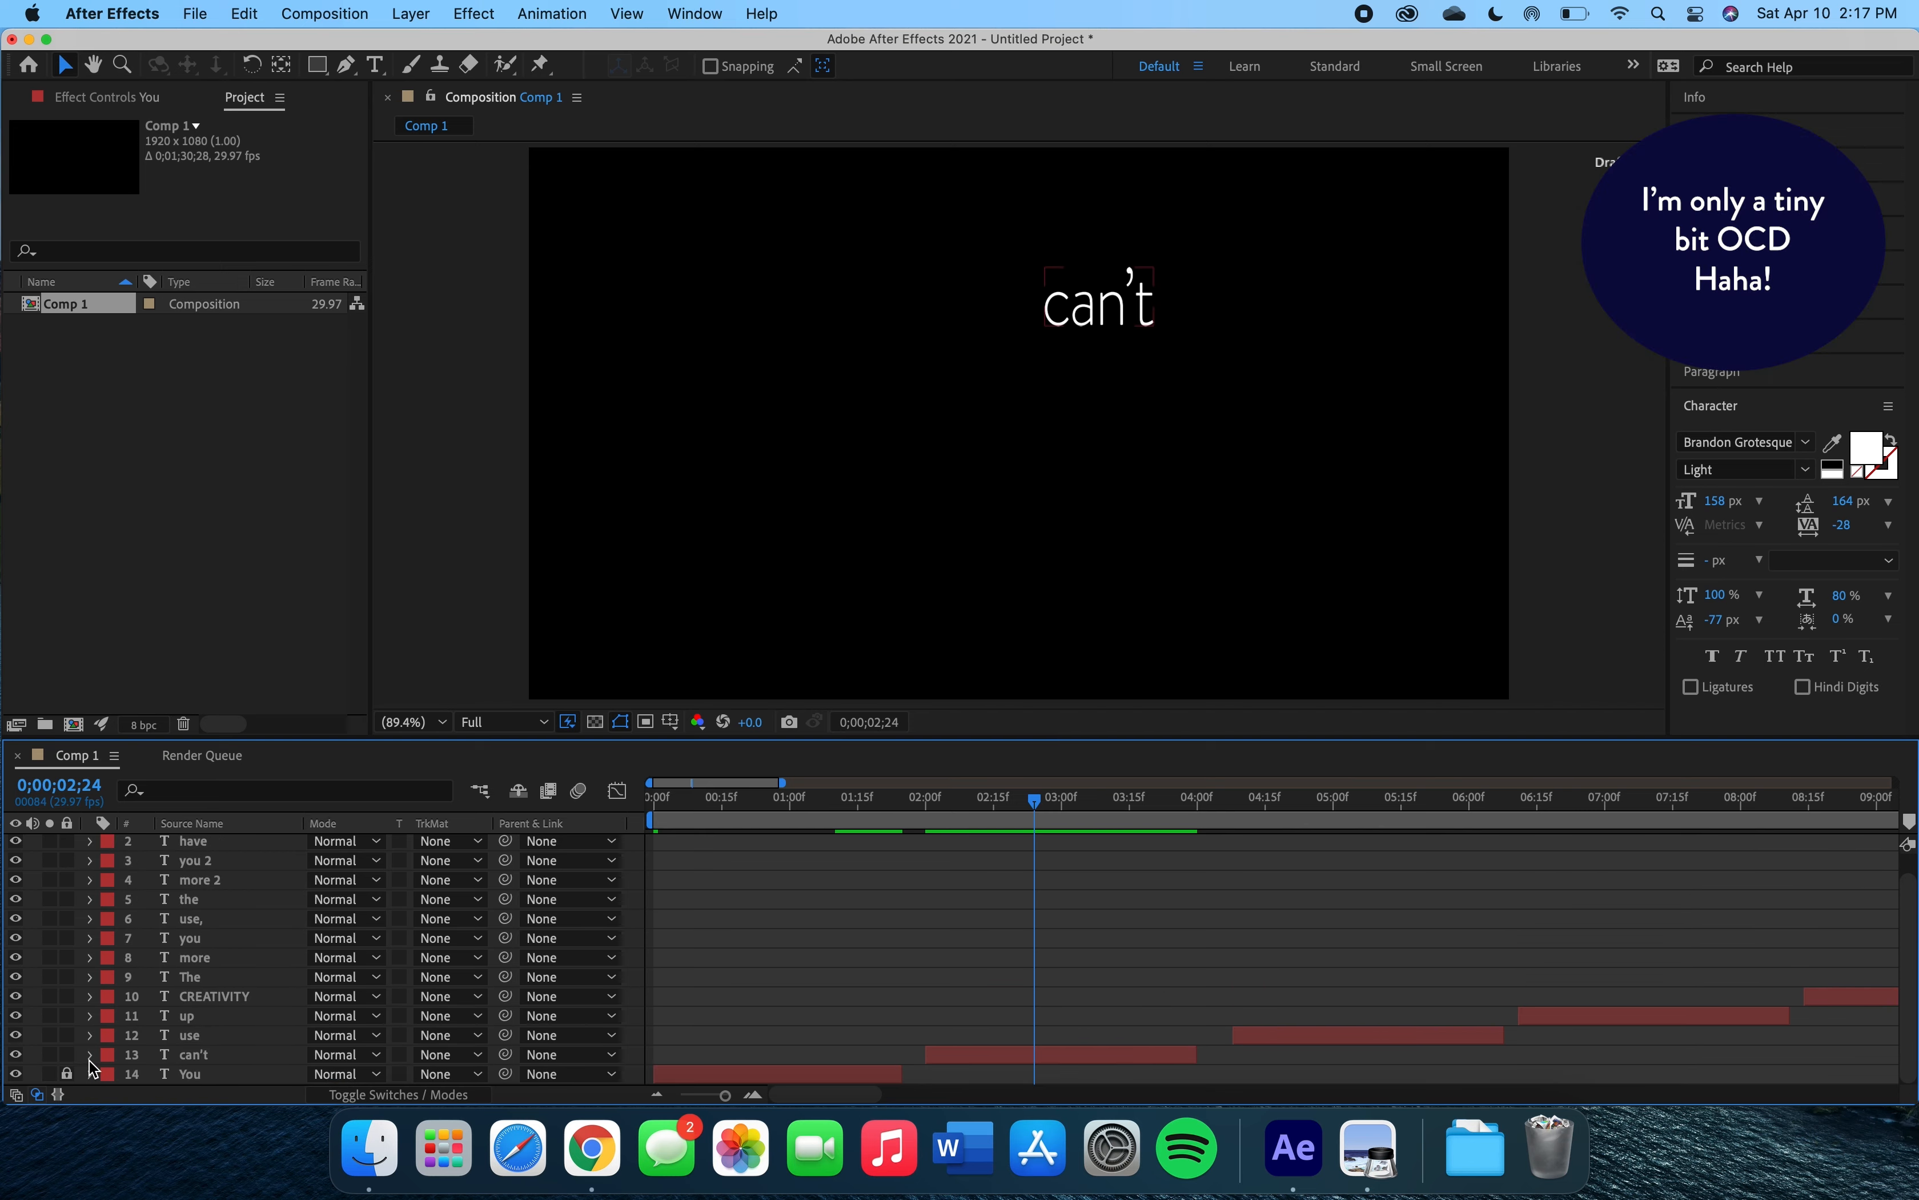
# Animate the 'can't' layer's position so it slides in from off-screen upper right to its place by about 0;00;03;01.
pyautogui.click(90, 1056)
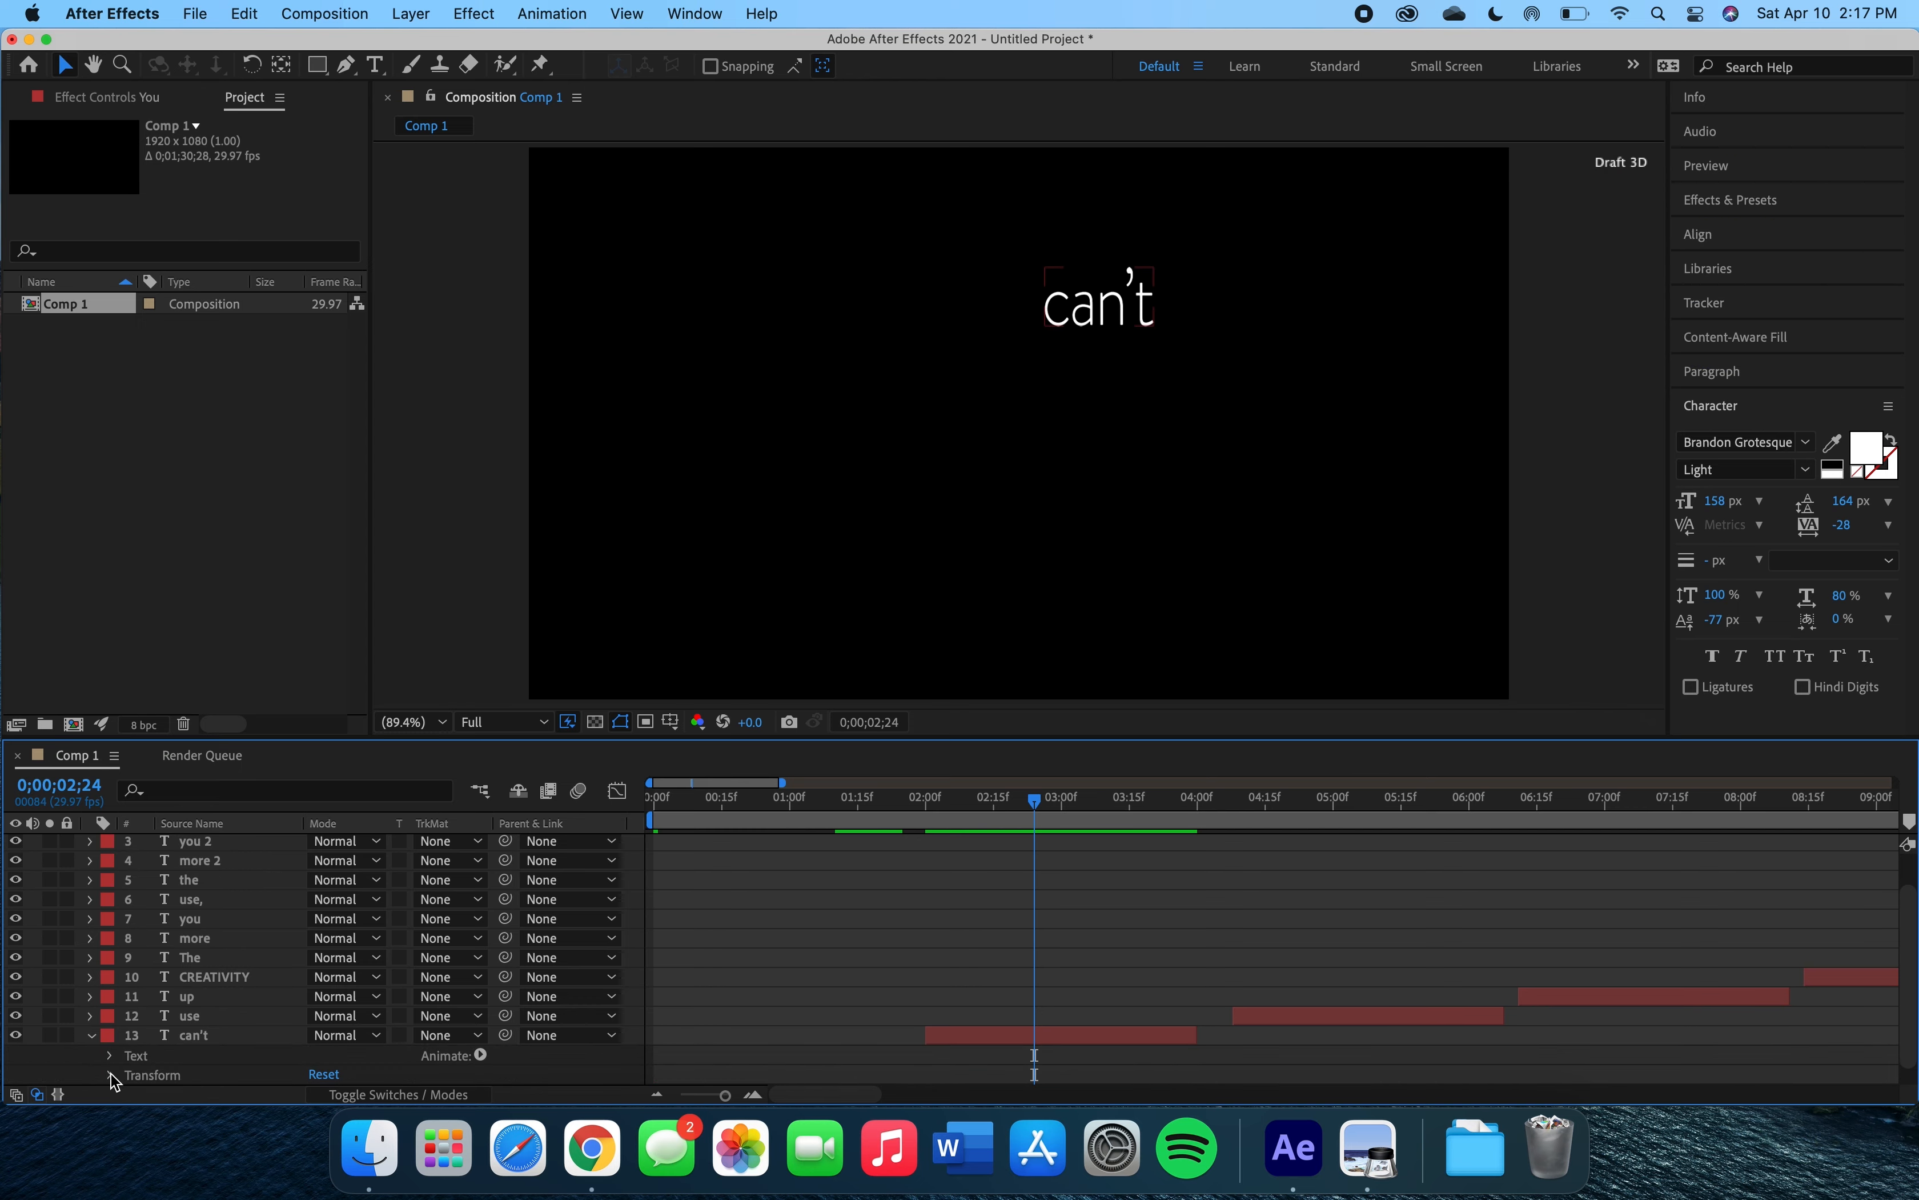
pyautogui.click(110, 1075)
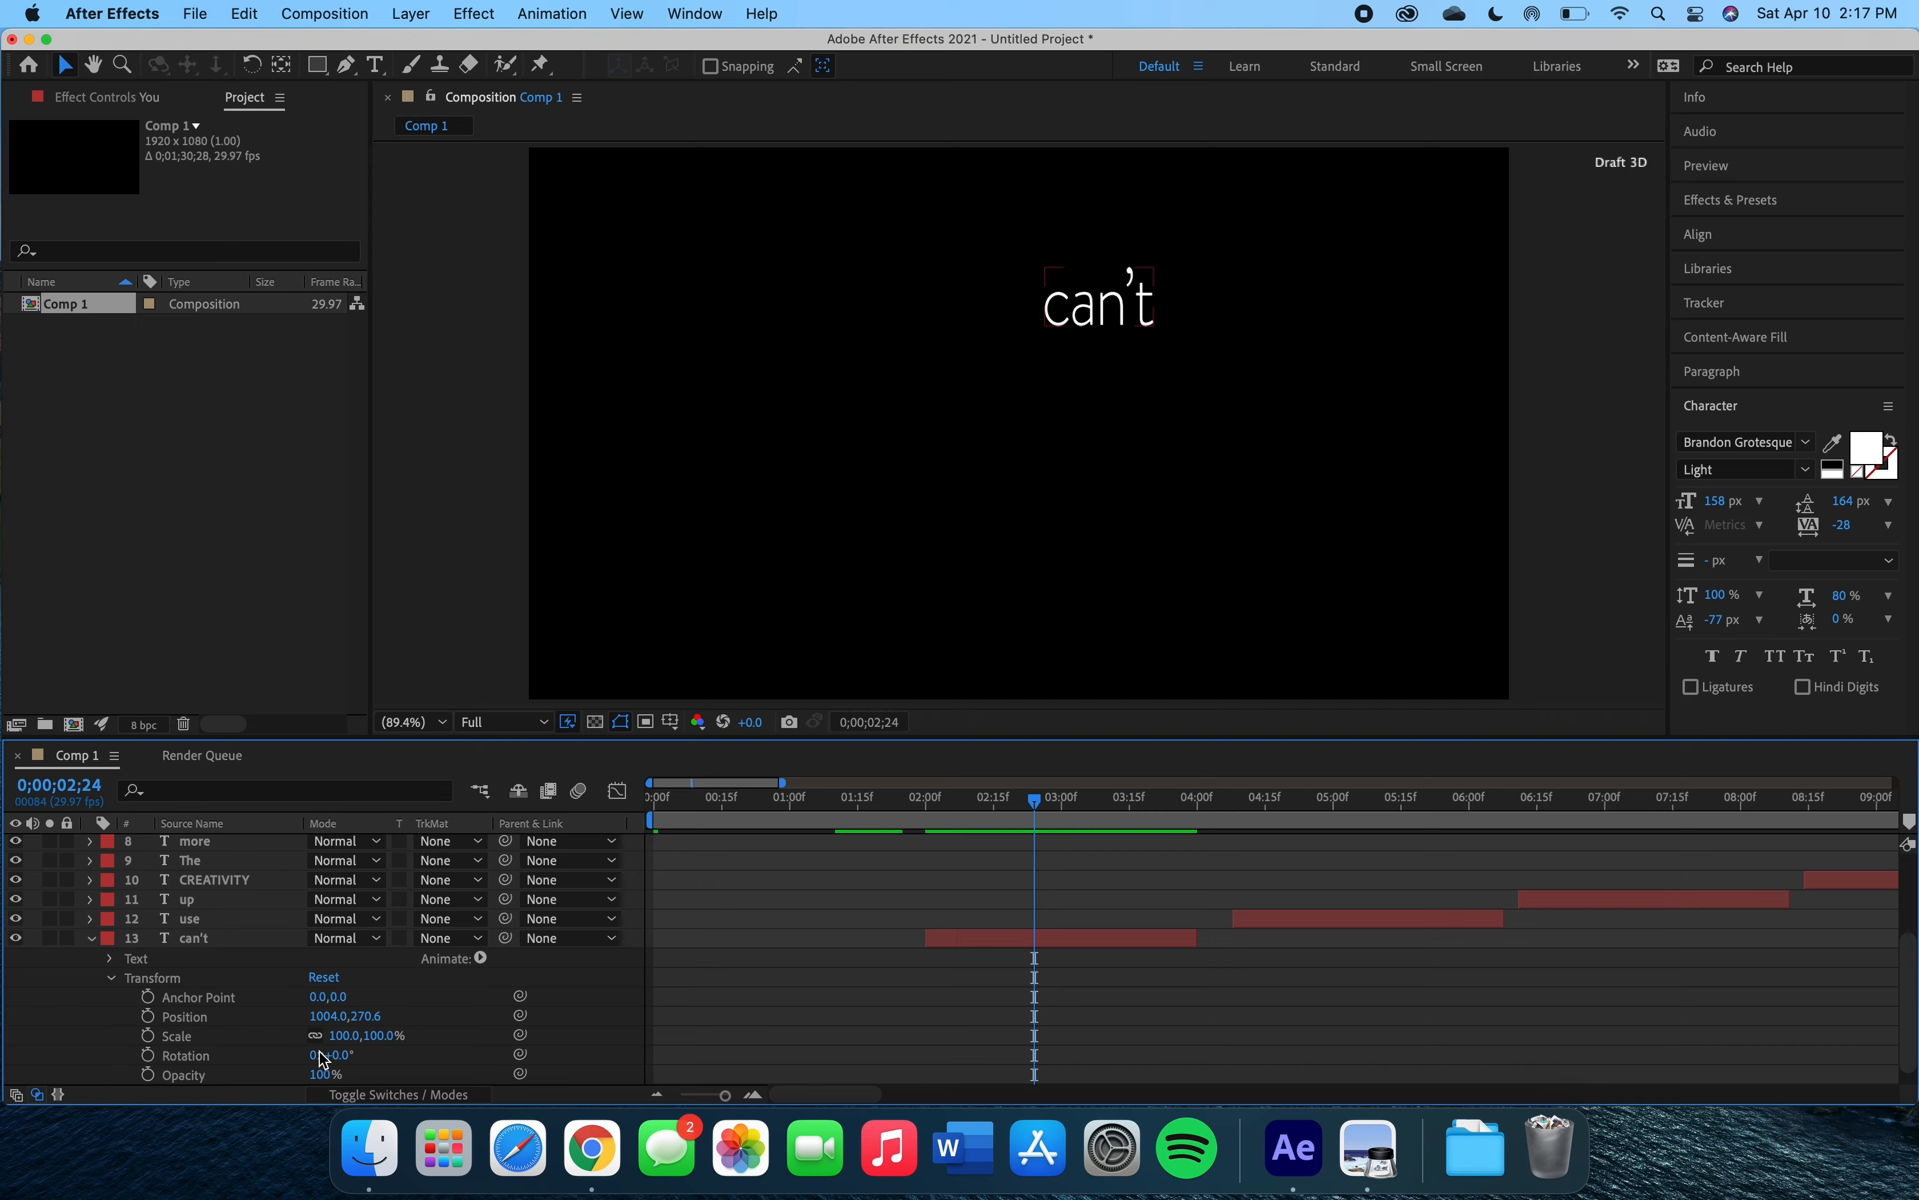
pyautogui.press('i')
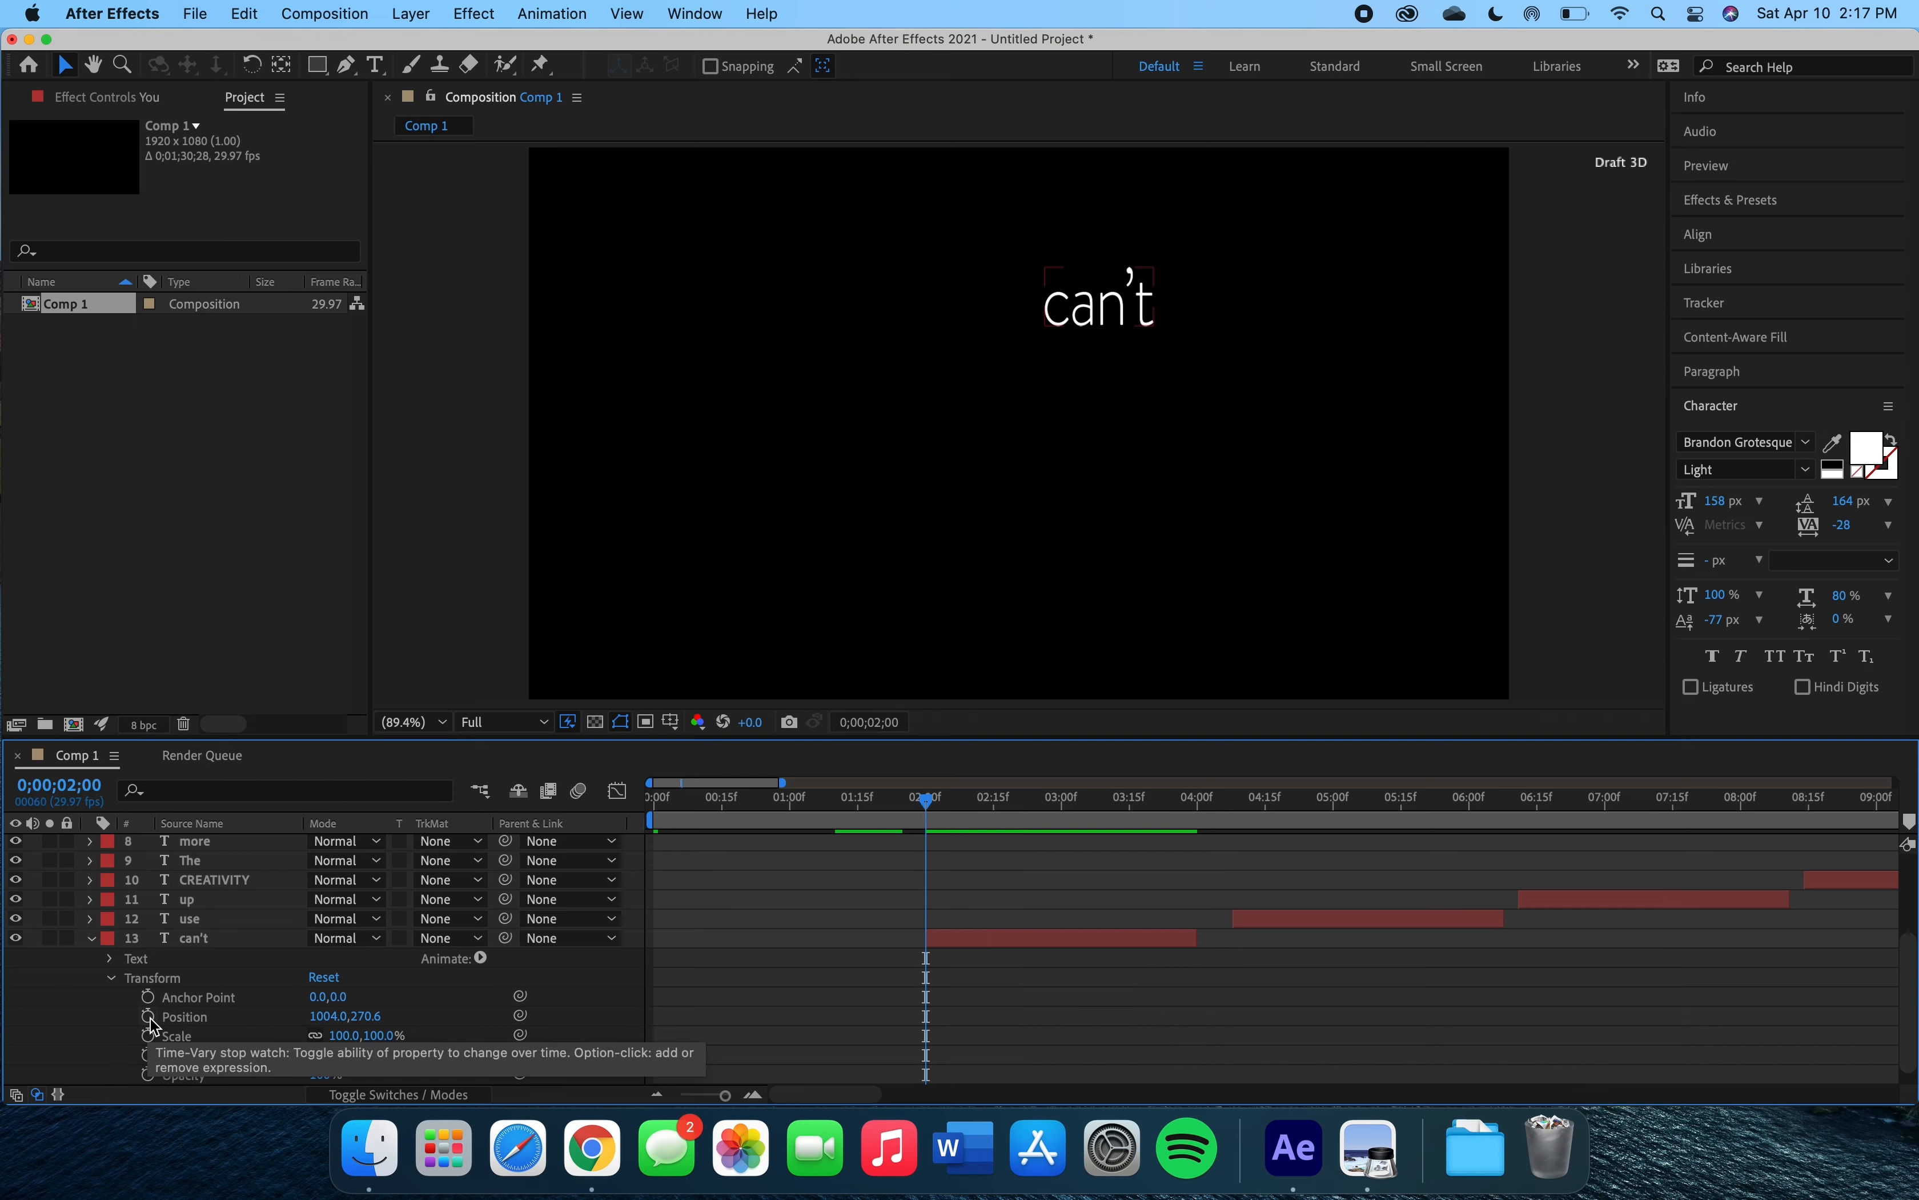
pyautogui.click(148, 1016)
pyautogui.moveTo(927, 799); pyautogui.dragTo(1068, 802)
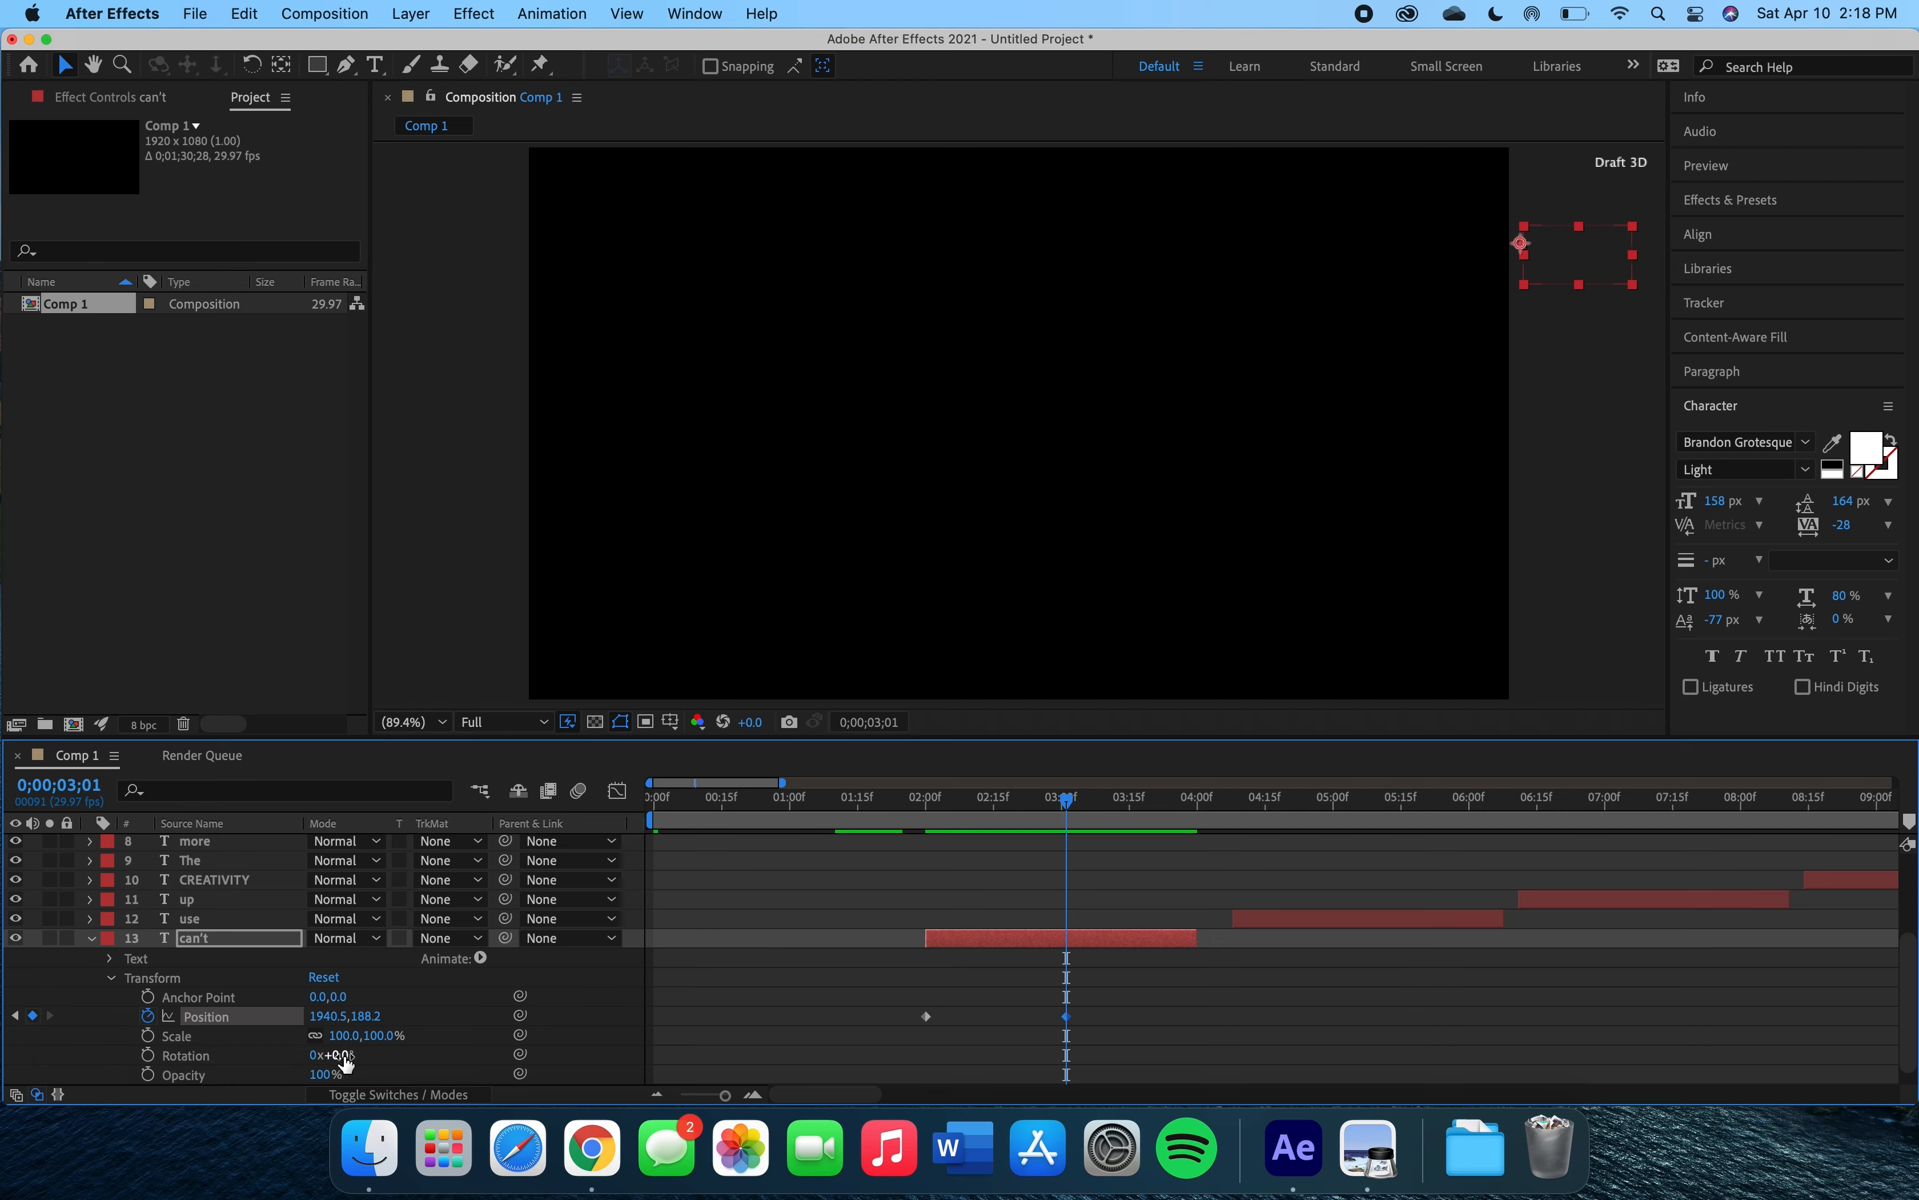
pyautogui.moveTo(1558, 270); pyautogui.dragTo(1021, 346)
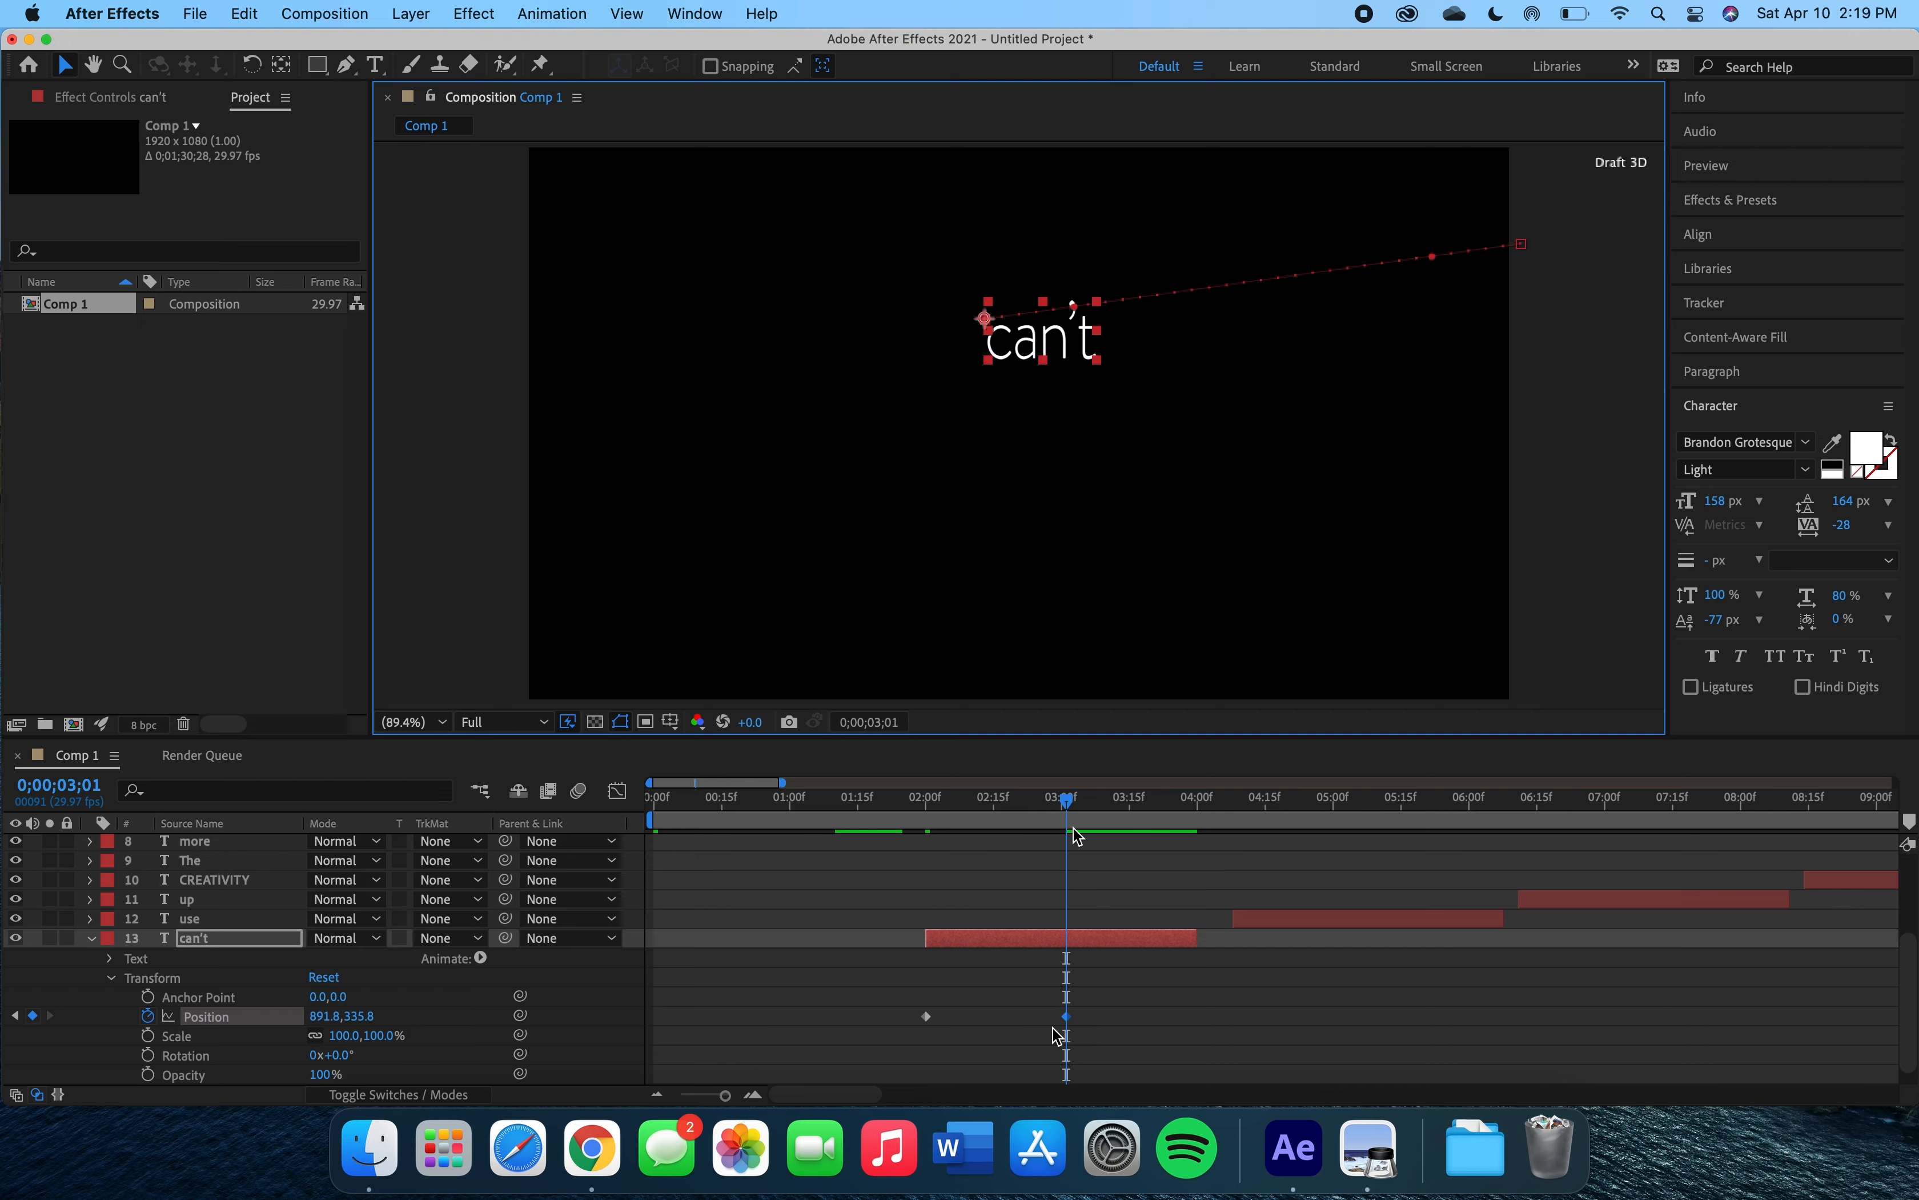
pyautogui.moveTo(1067, 804); pyautogui.dragTo(928, 817)
# Keyframe the 'use' layer's scale from 18% at its start to 99% at about 0;00;05;01.
pyautogui.press('space')
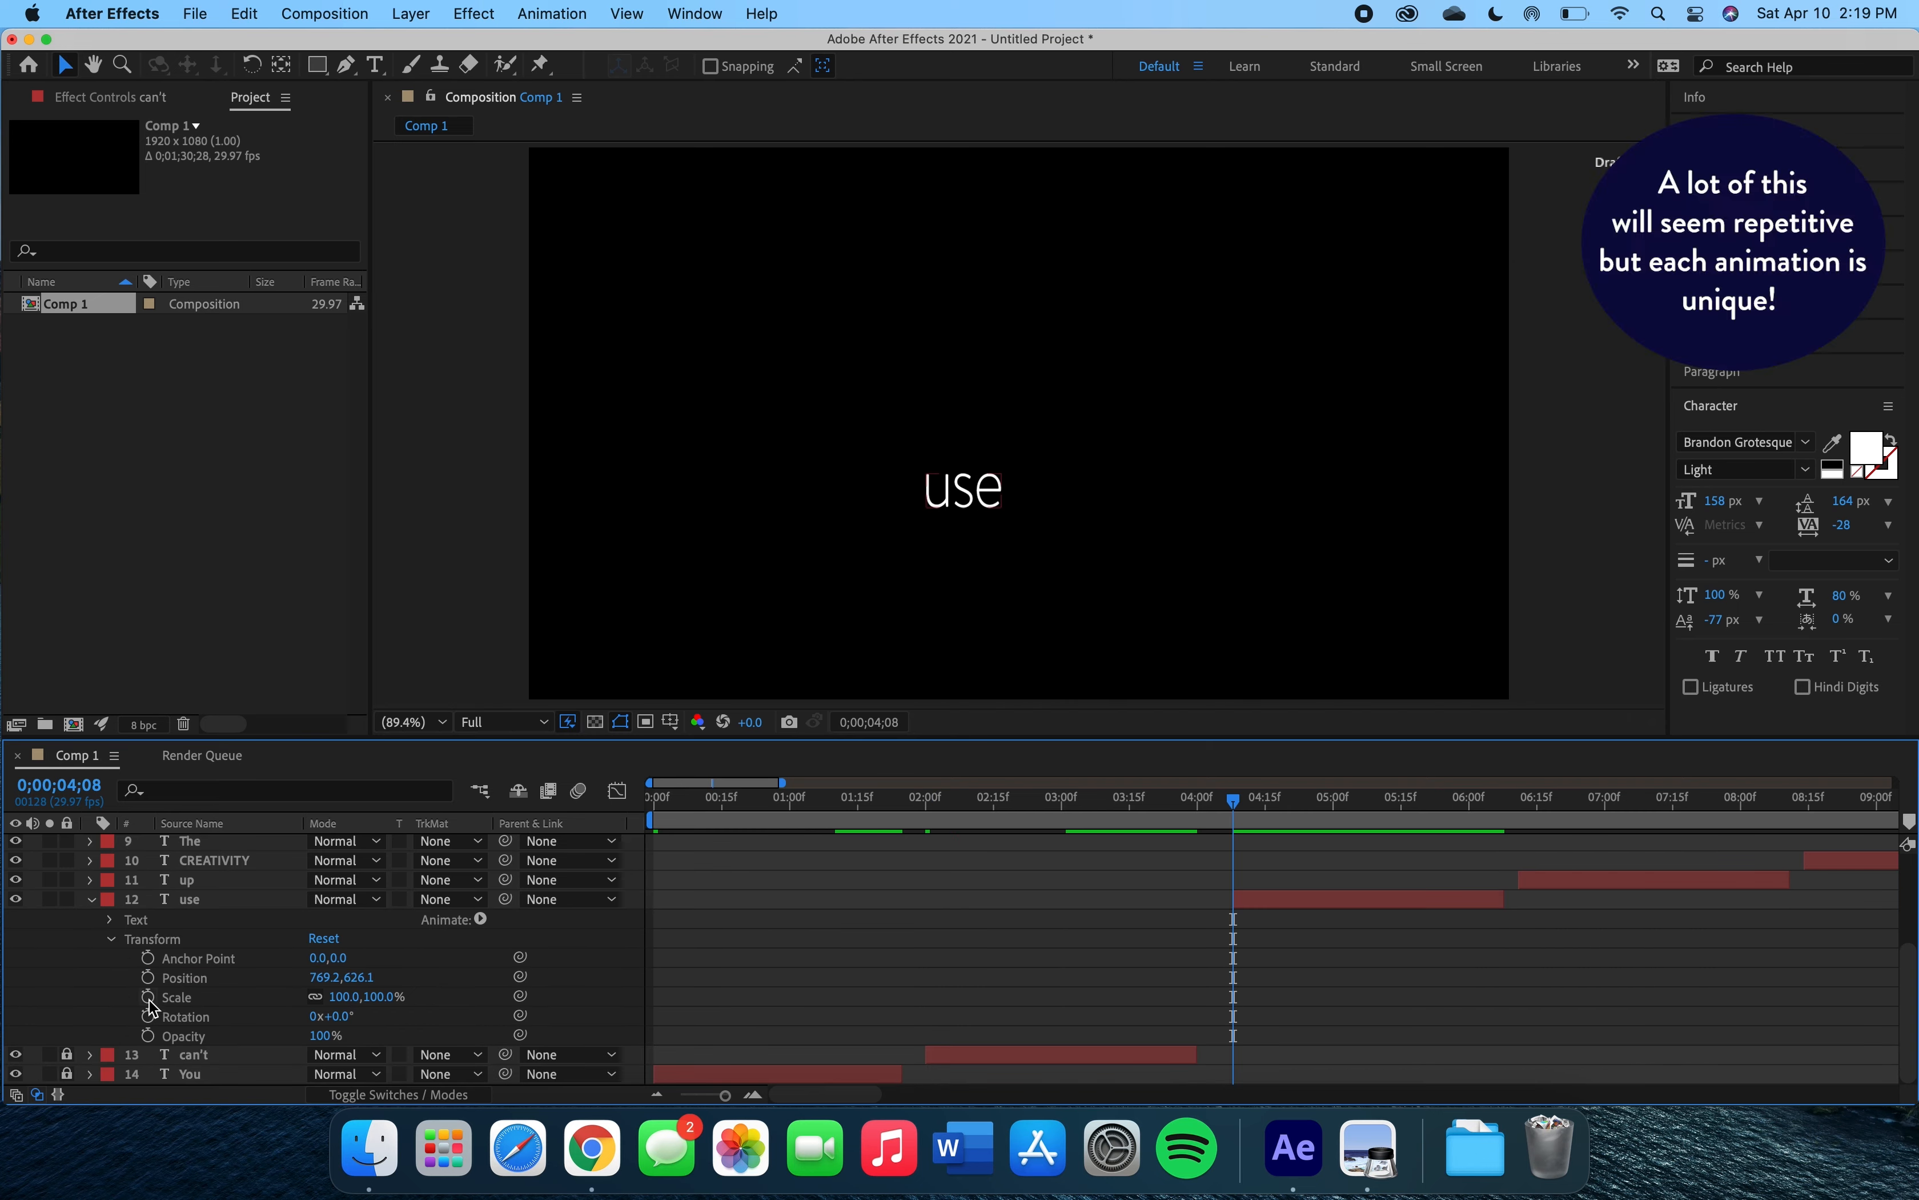
pyautogui.click(149, 998)
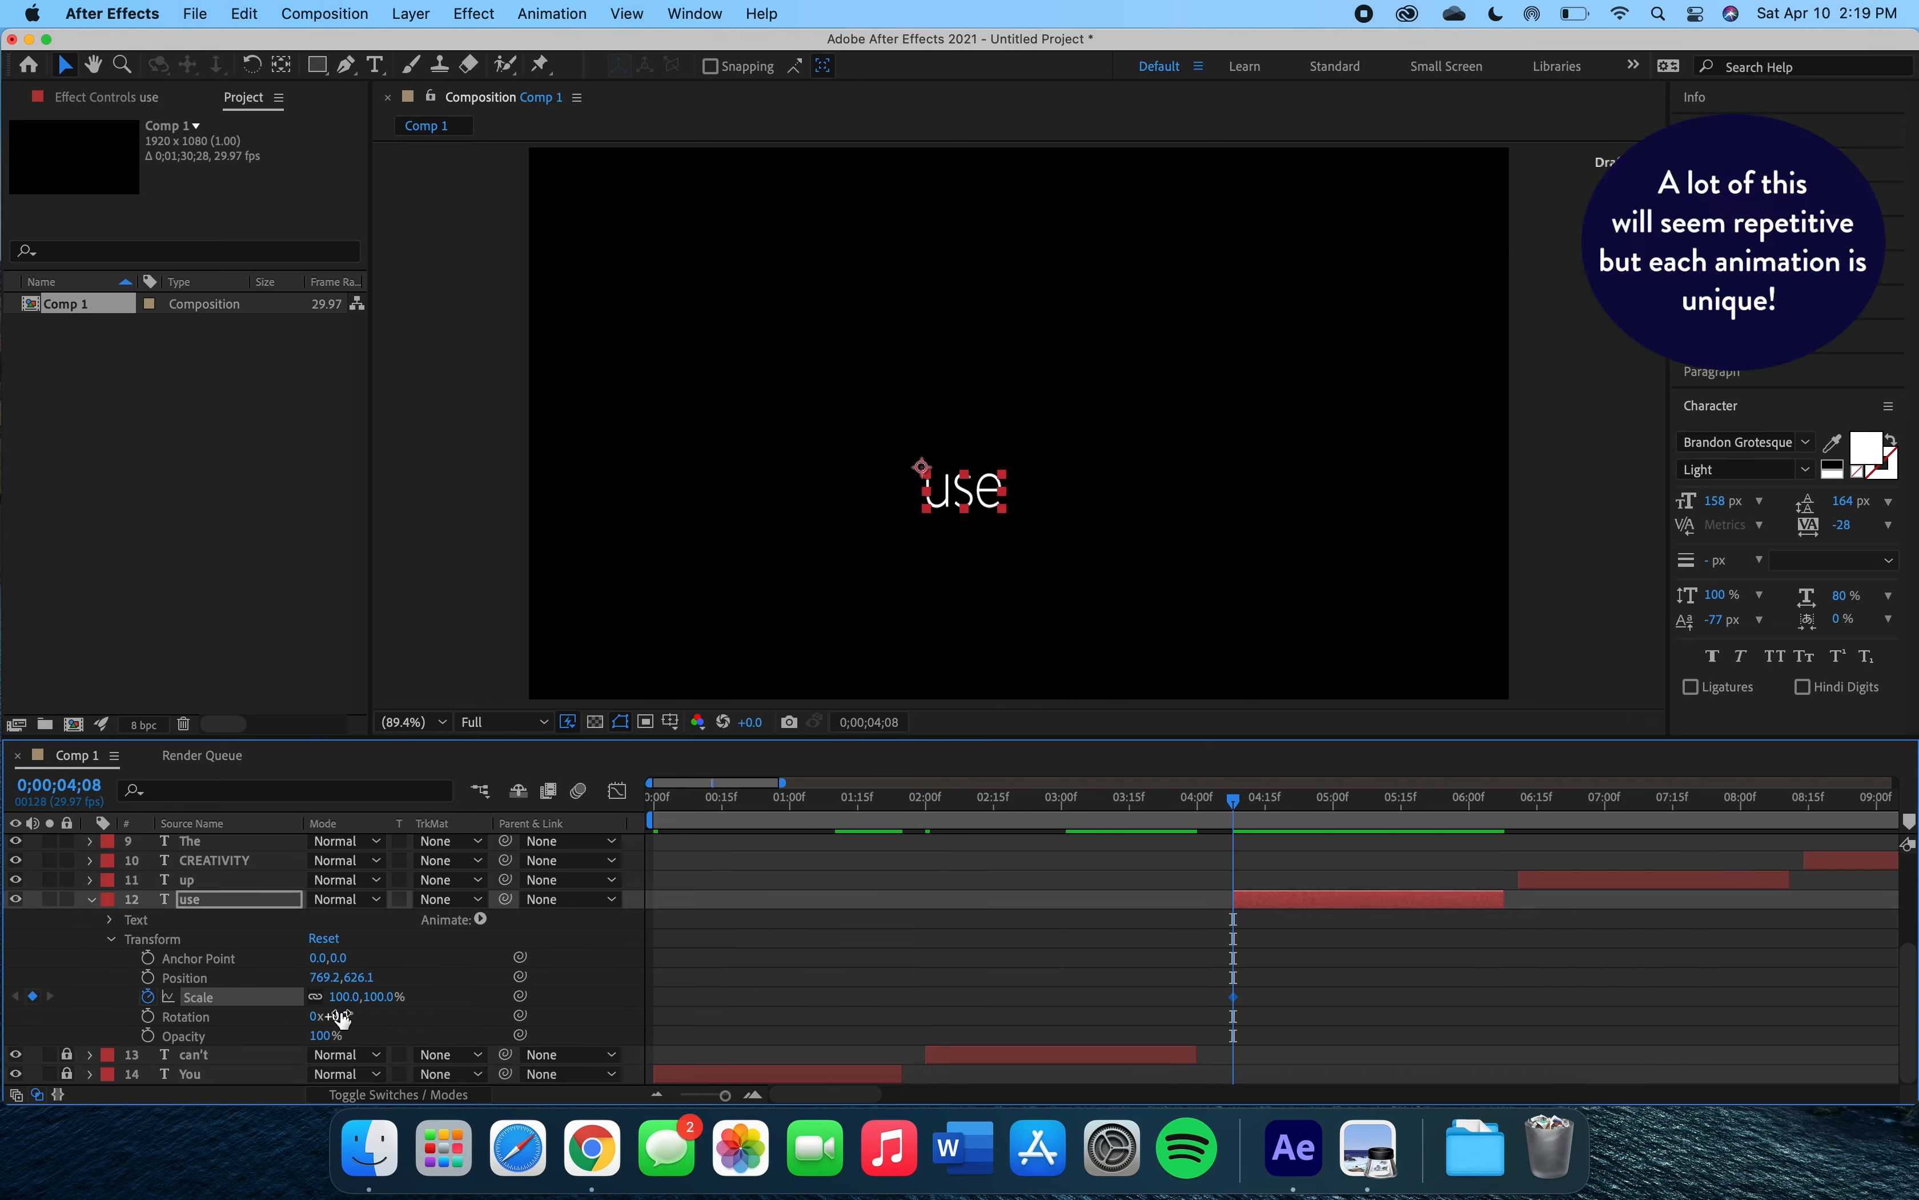
pyautogui.moveTo(346, 1006); pyautogui.dragTo(24, 1018)
pyautogui.moveTo(1234, 801); pyautogui.dragTo(1339, 794)
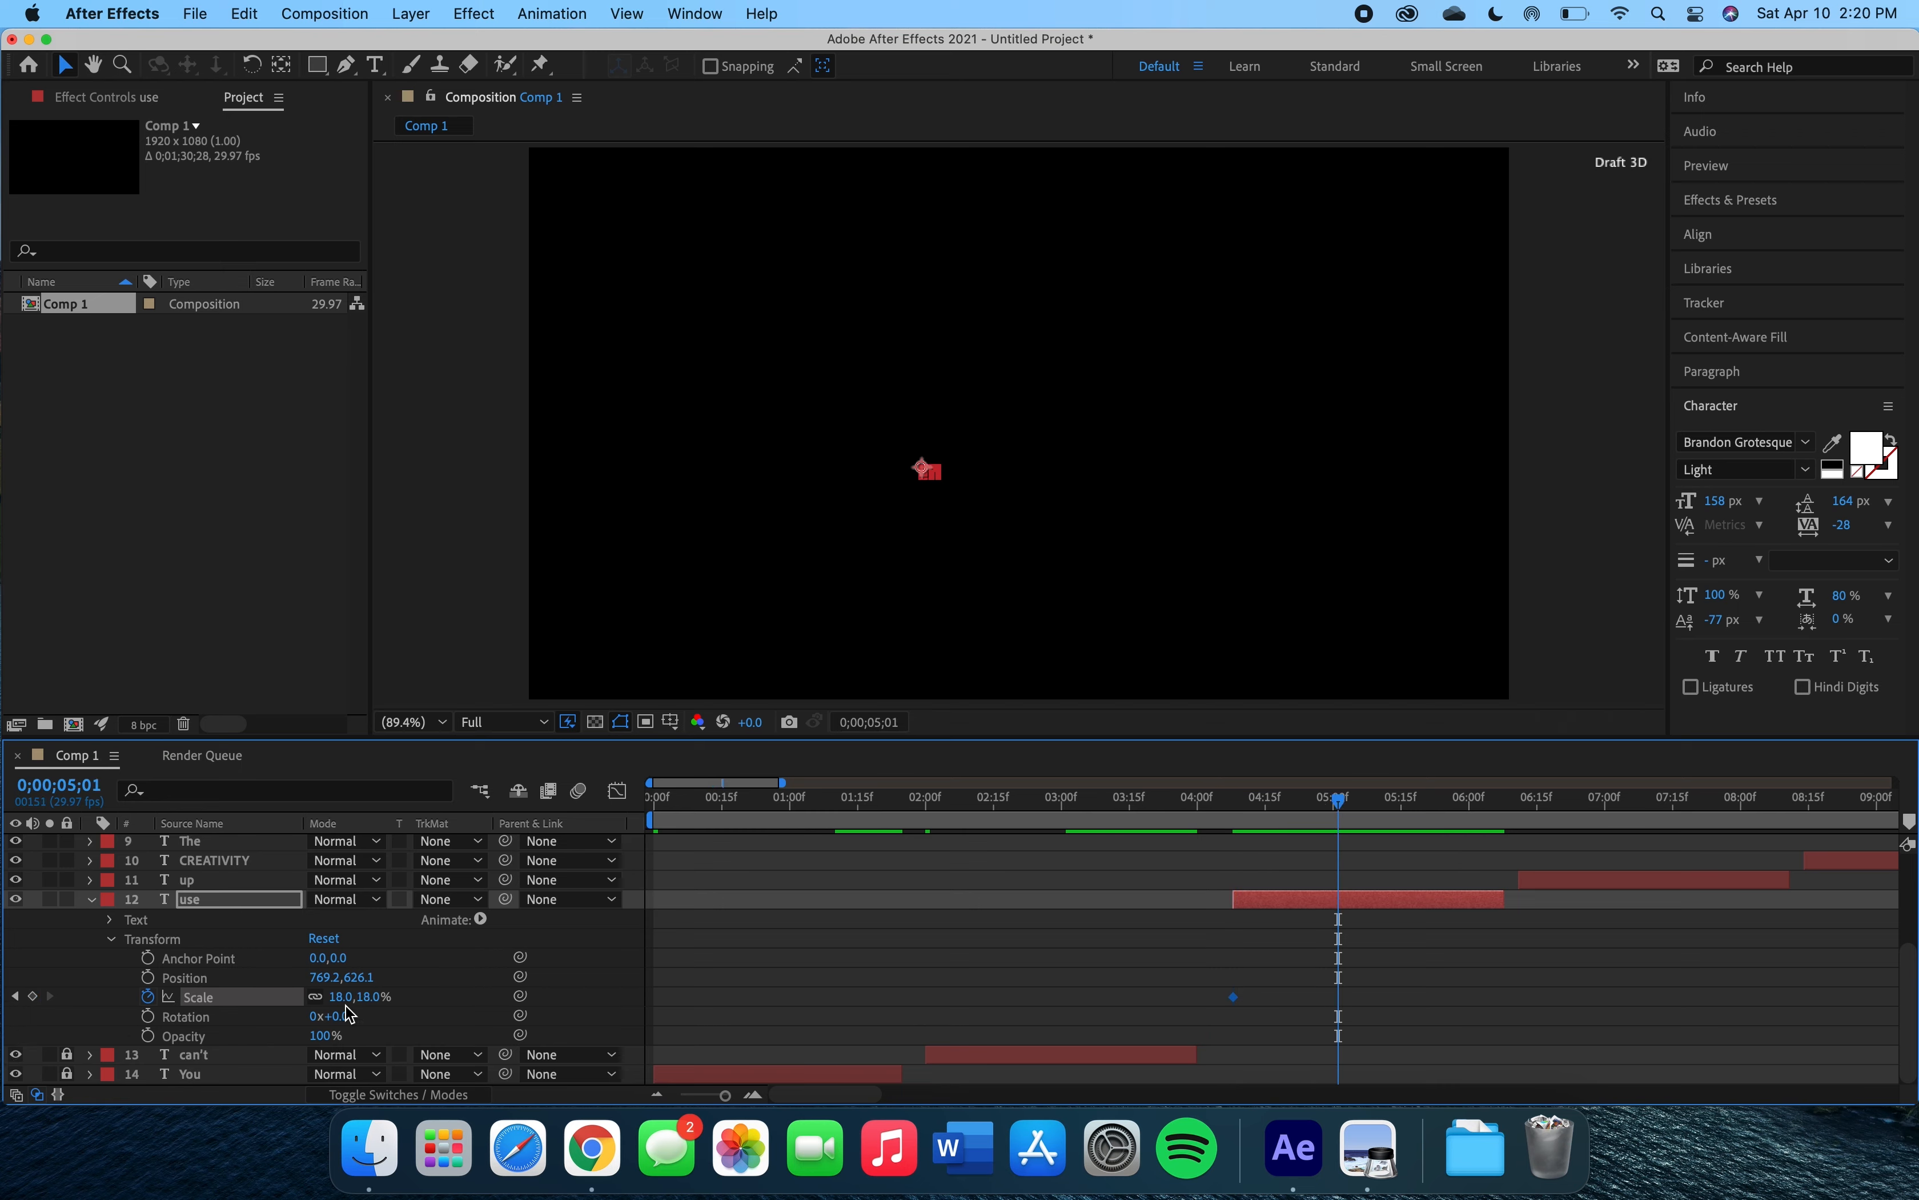
pyautogui.moveTo(359, 997); pyautogui.dragTo(421, 996)
# Add another scale keyframe on the 'use' layer at about 0;00;05;20.
pyautogui.click(1352, 799)
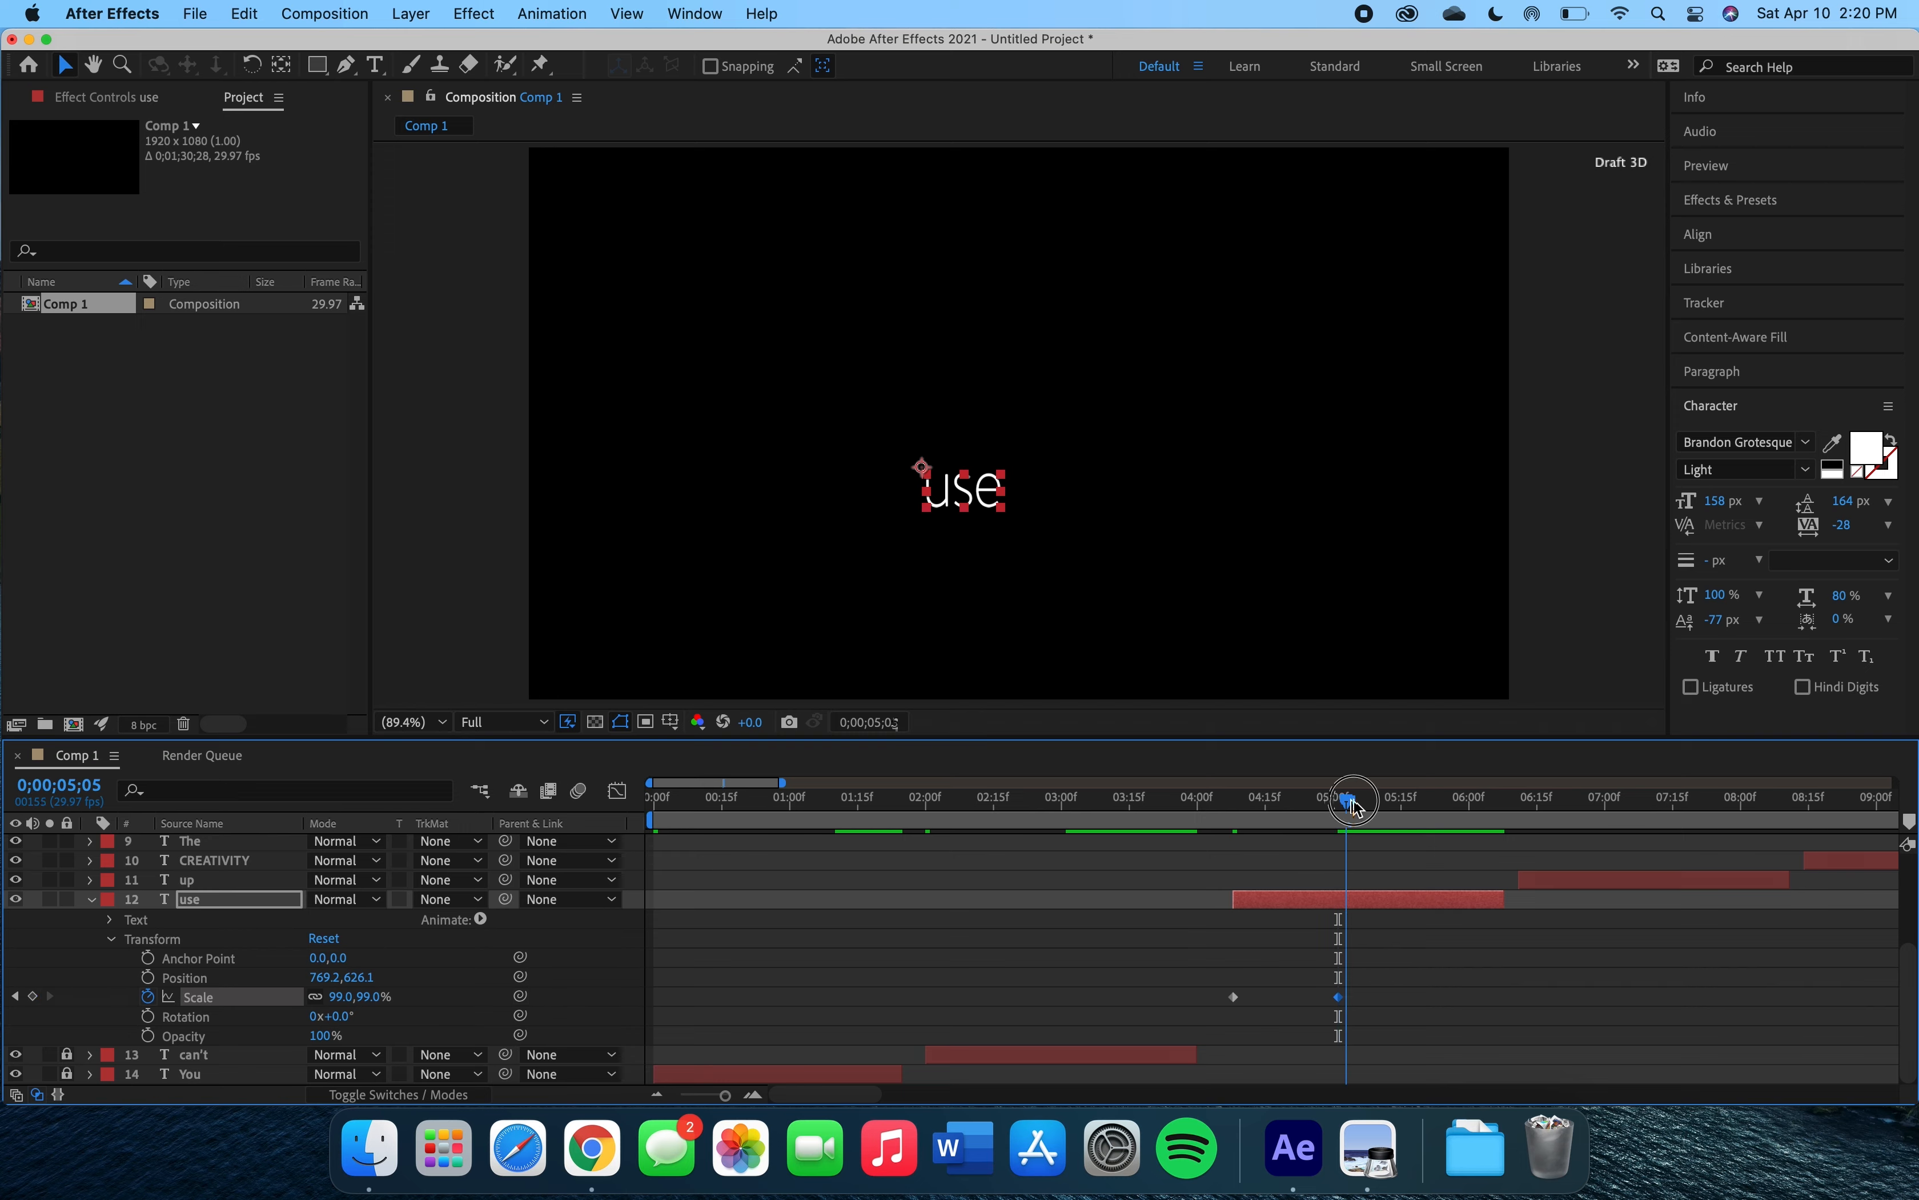
pyautogui.moveTo(1356, 805); pyautogui.dragTo(1426, 798)
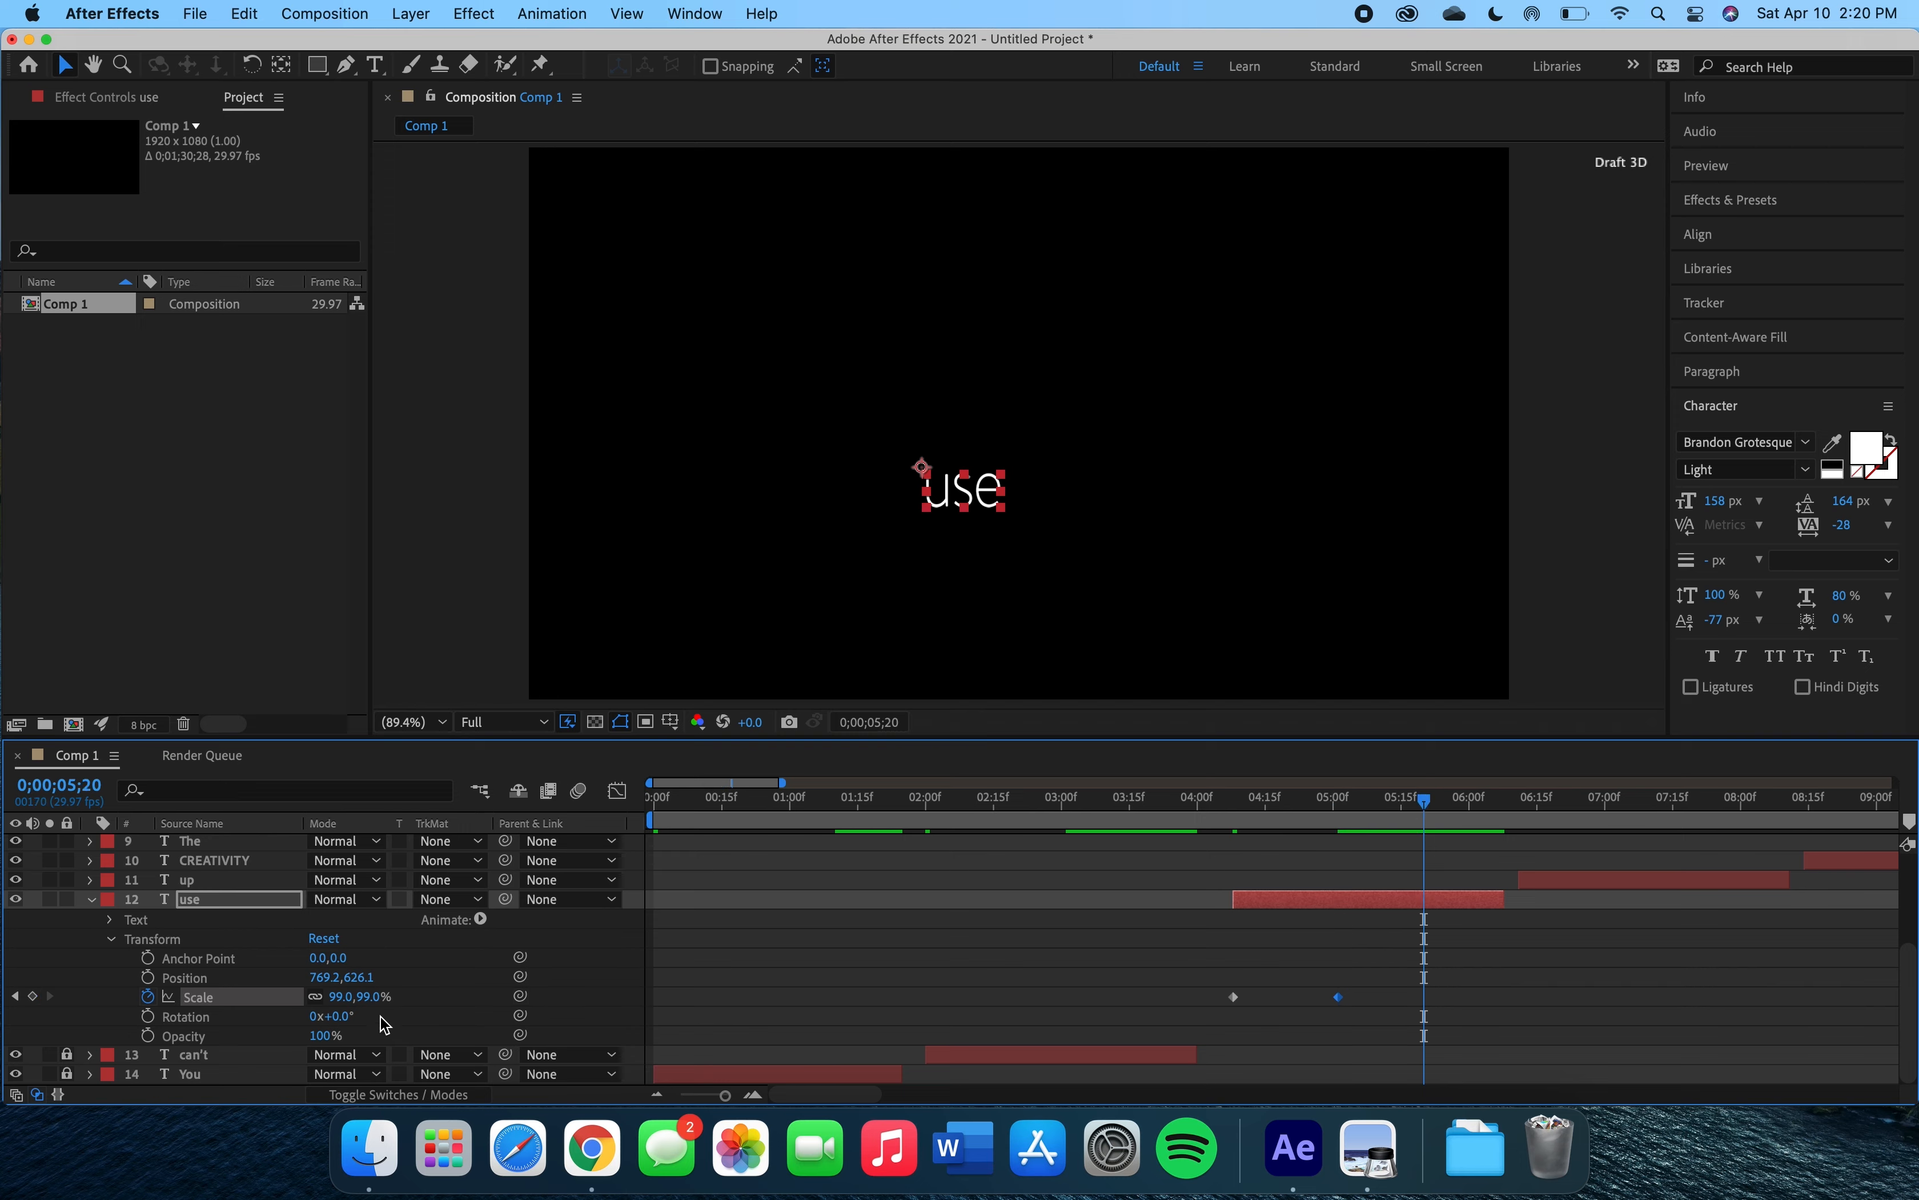
pyautogui.moveTo(341, 998); pyautogui.dragTo(205, 1000)
pyautogui.click(1217, 802)
pyautogui.moveTo(1220, 817); pyautogui.dragTo(1234, 817)
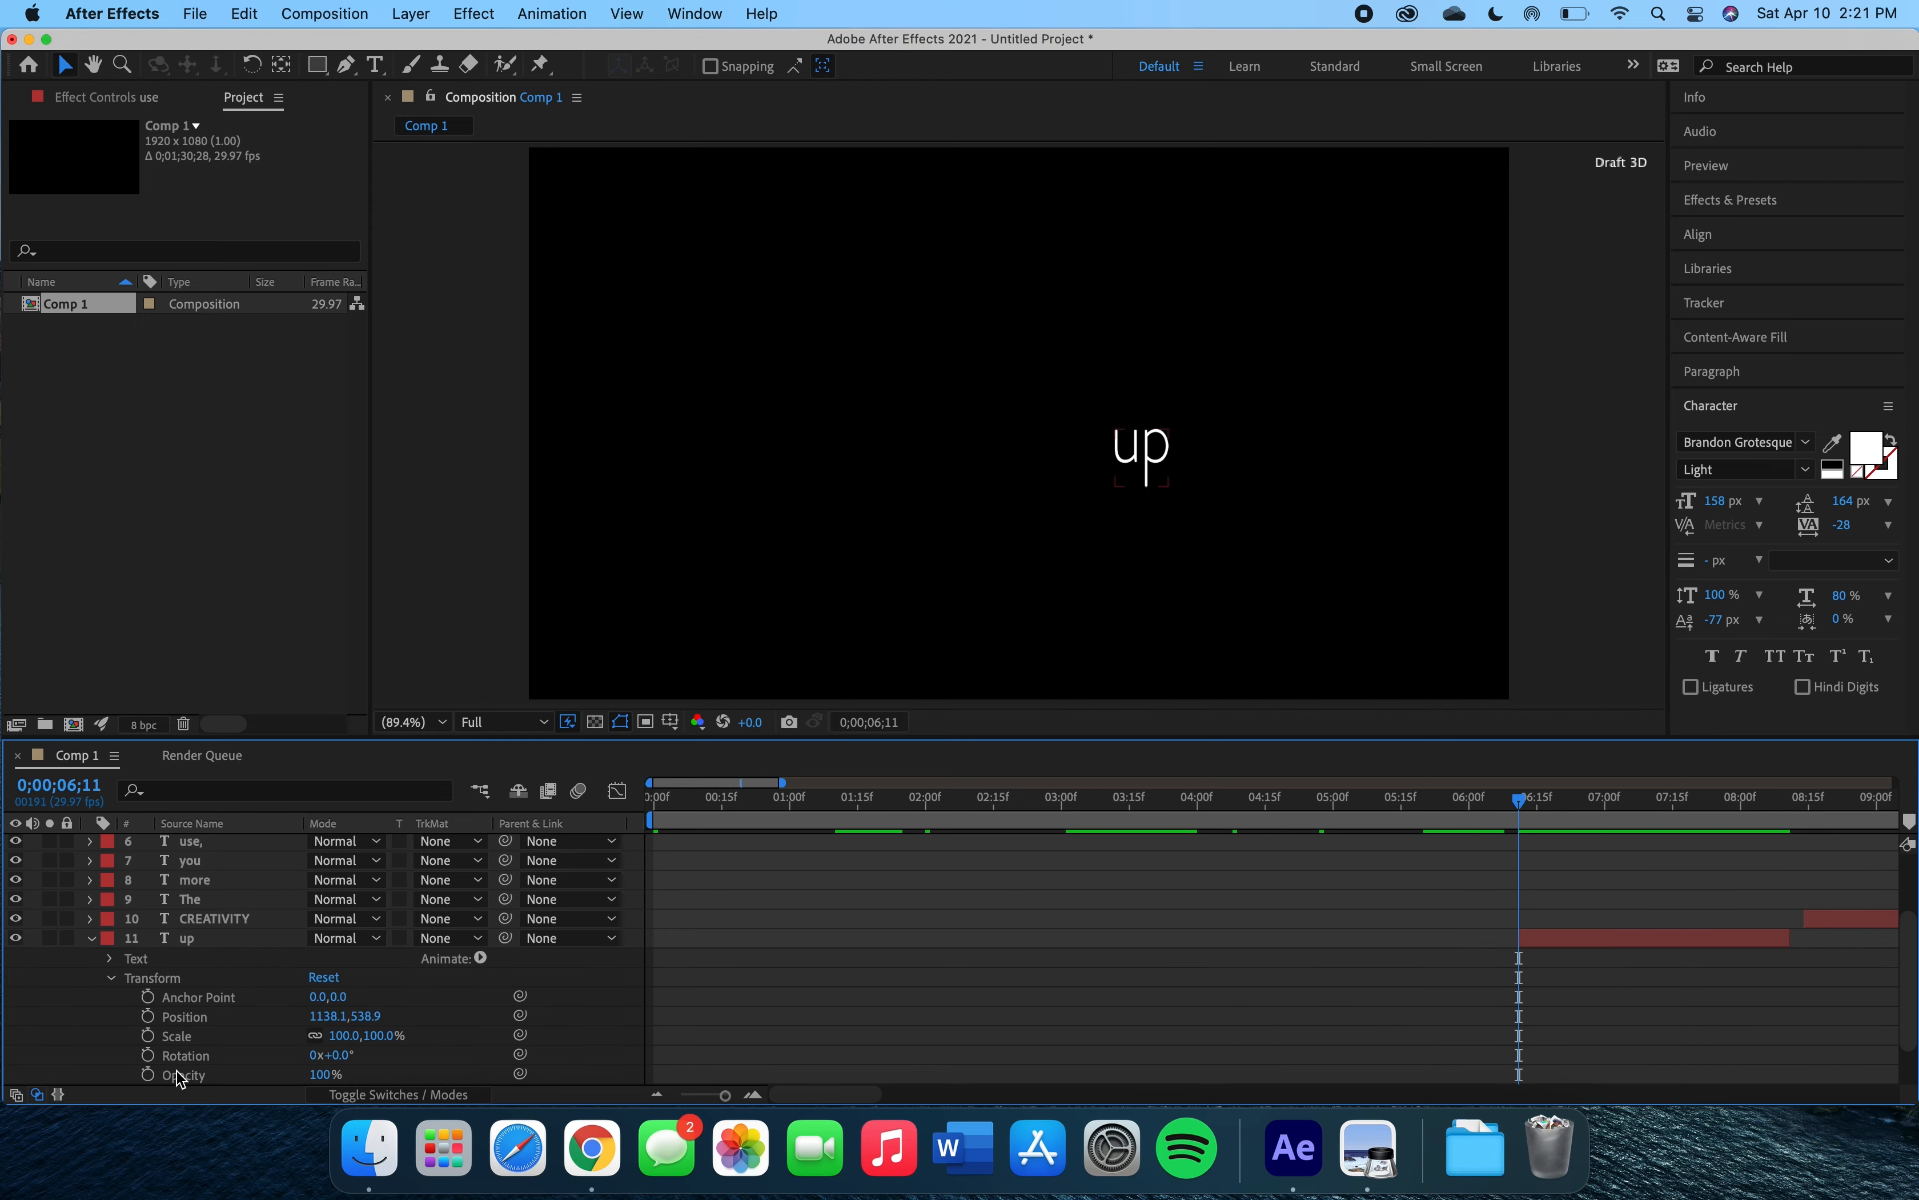
# Keyframe the 'up' layer at 0;00;06;11 with its position below the frame at 1138.1,1078.9 and opacity 0%.
pyautogui.click(148, 1017)
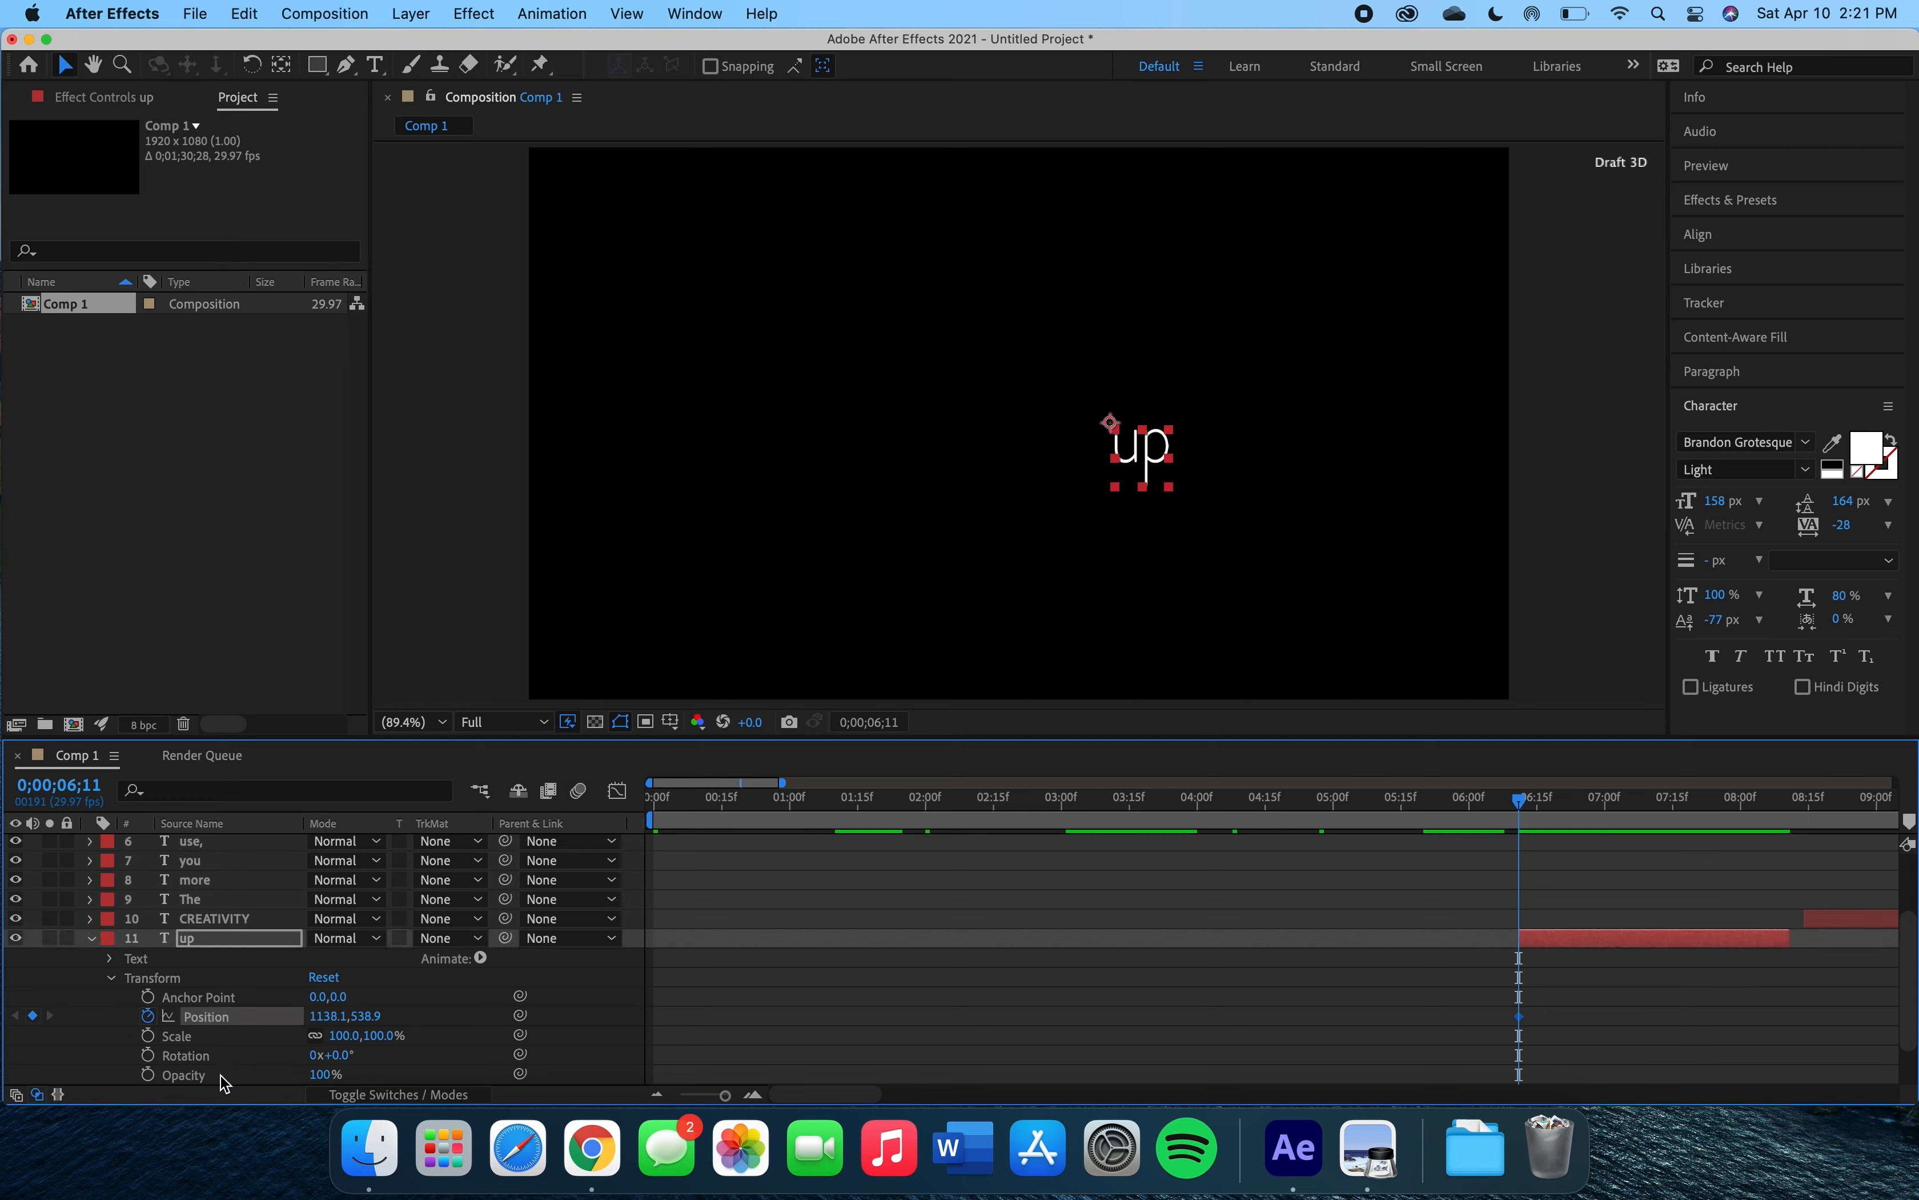
pyautogui.click(147, 1075)
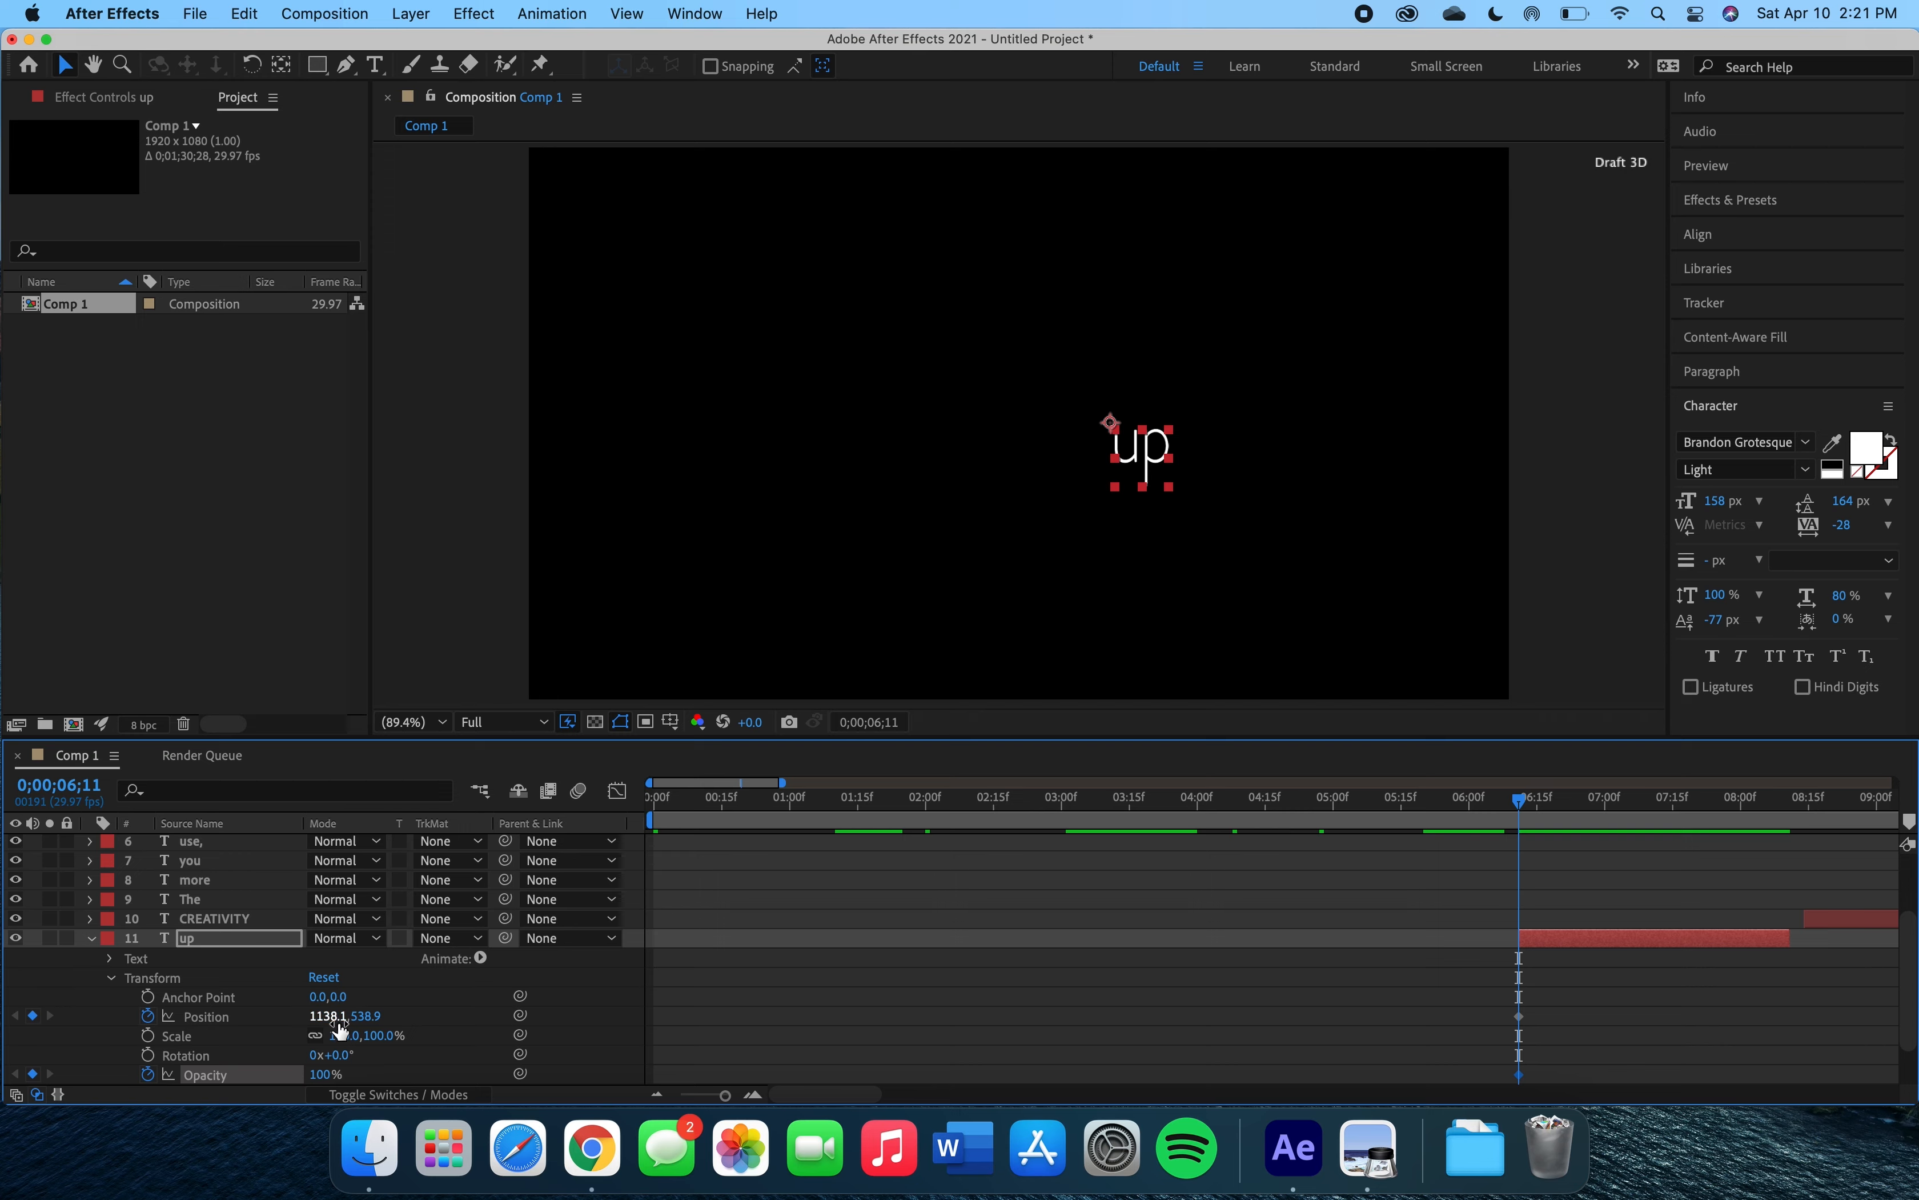
pyautogui.moveTo(375, 1026); pyautogui.dragTo(639, 1020)
pyautogui.moveTo(325, 1075); pyautogui.dragTo(190, 1066)
# At 0;00;07;12, set the 'up' layer's position to 1138.1,414.9 and opacity to 100%, and preview its rise.
pyautogui.moveTo(1521, 803); pyautogui.dragTo(1668, 814)
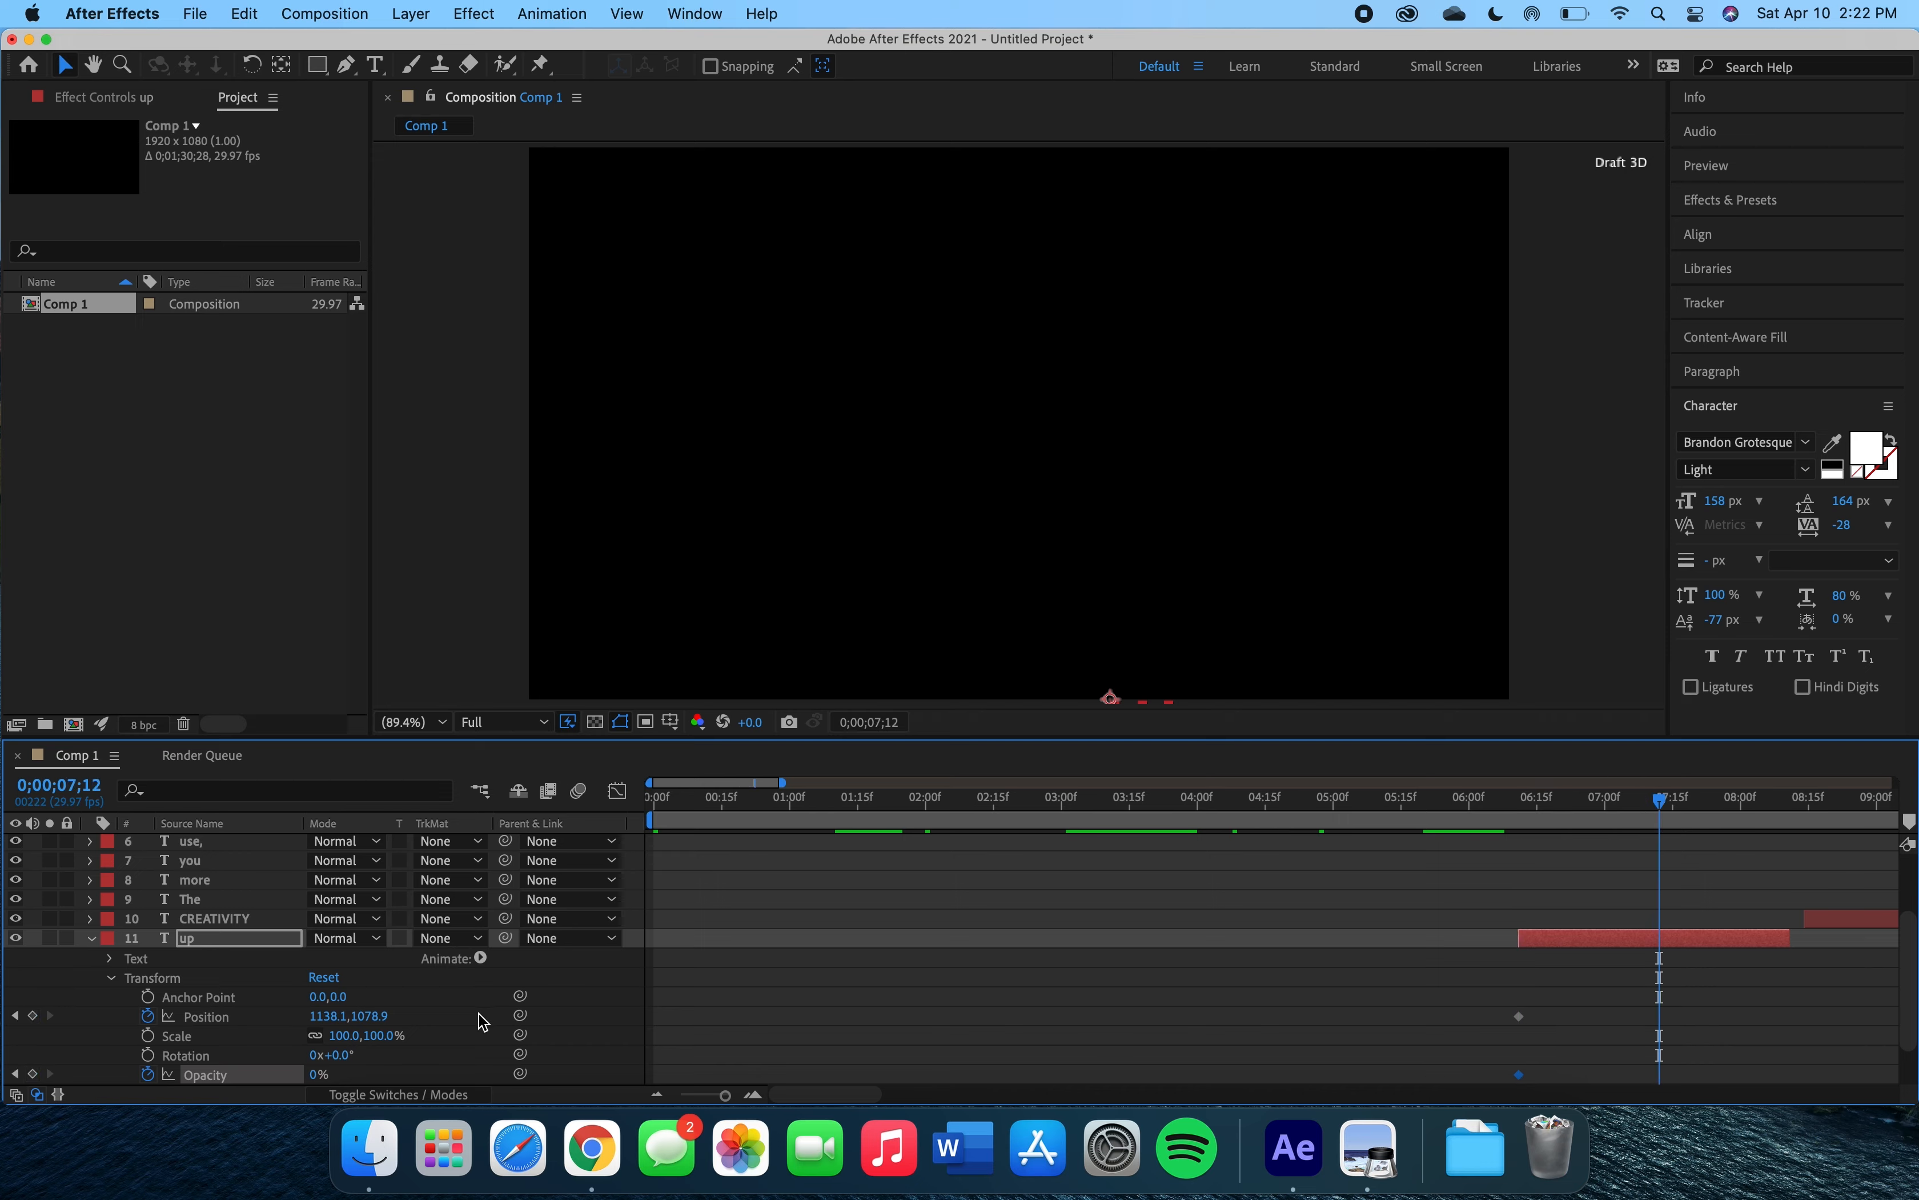
pyautogui.moveTo(367, 1015); pyautogui.dragTo(4, 1091)
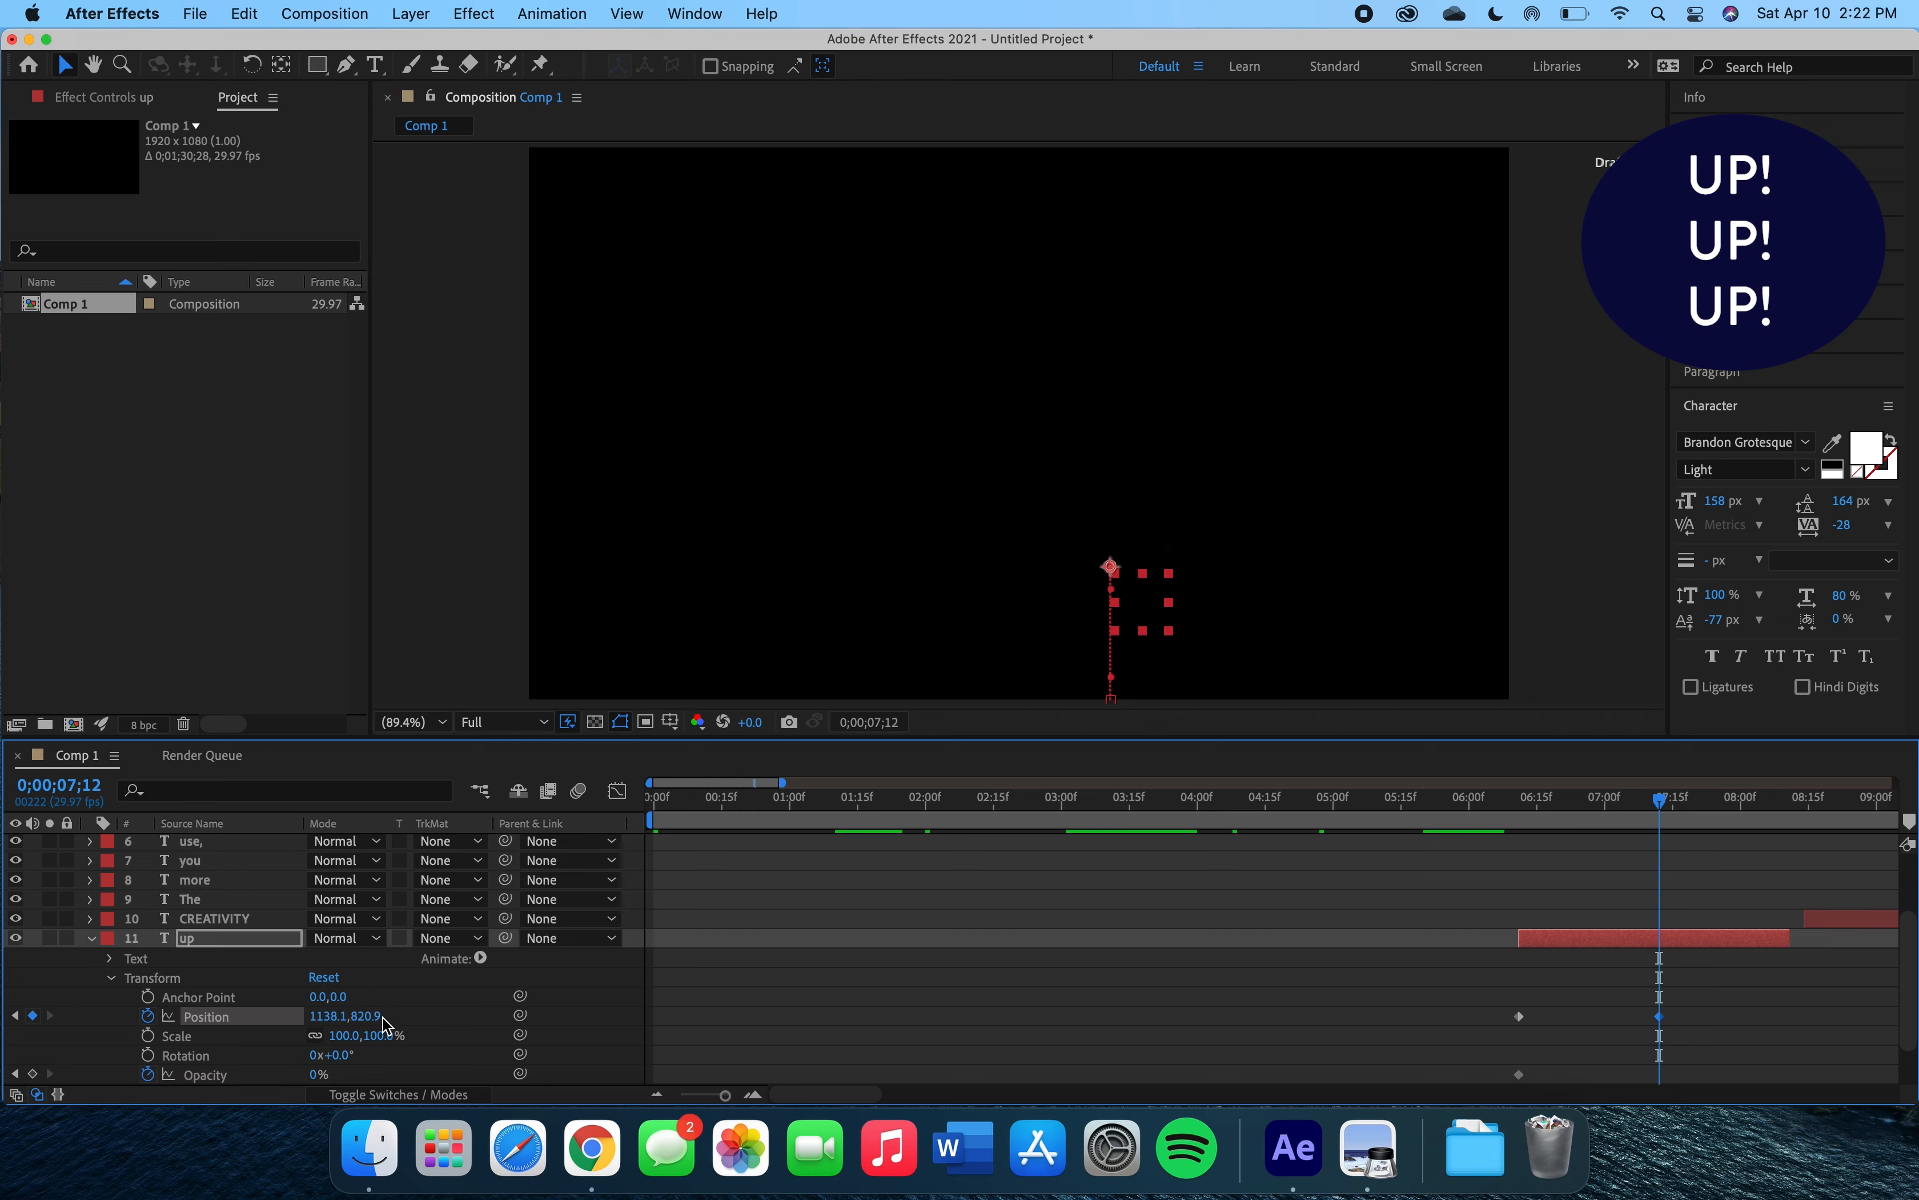
pyautogui.moveTo(369, 1016); pyautogui.dragTo(4, 1051)
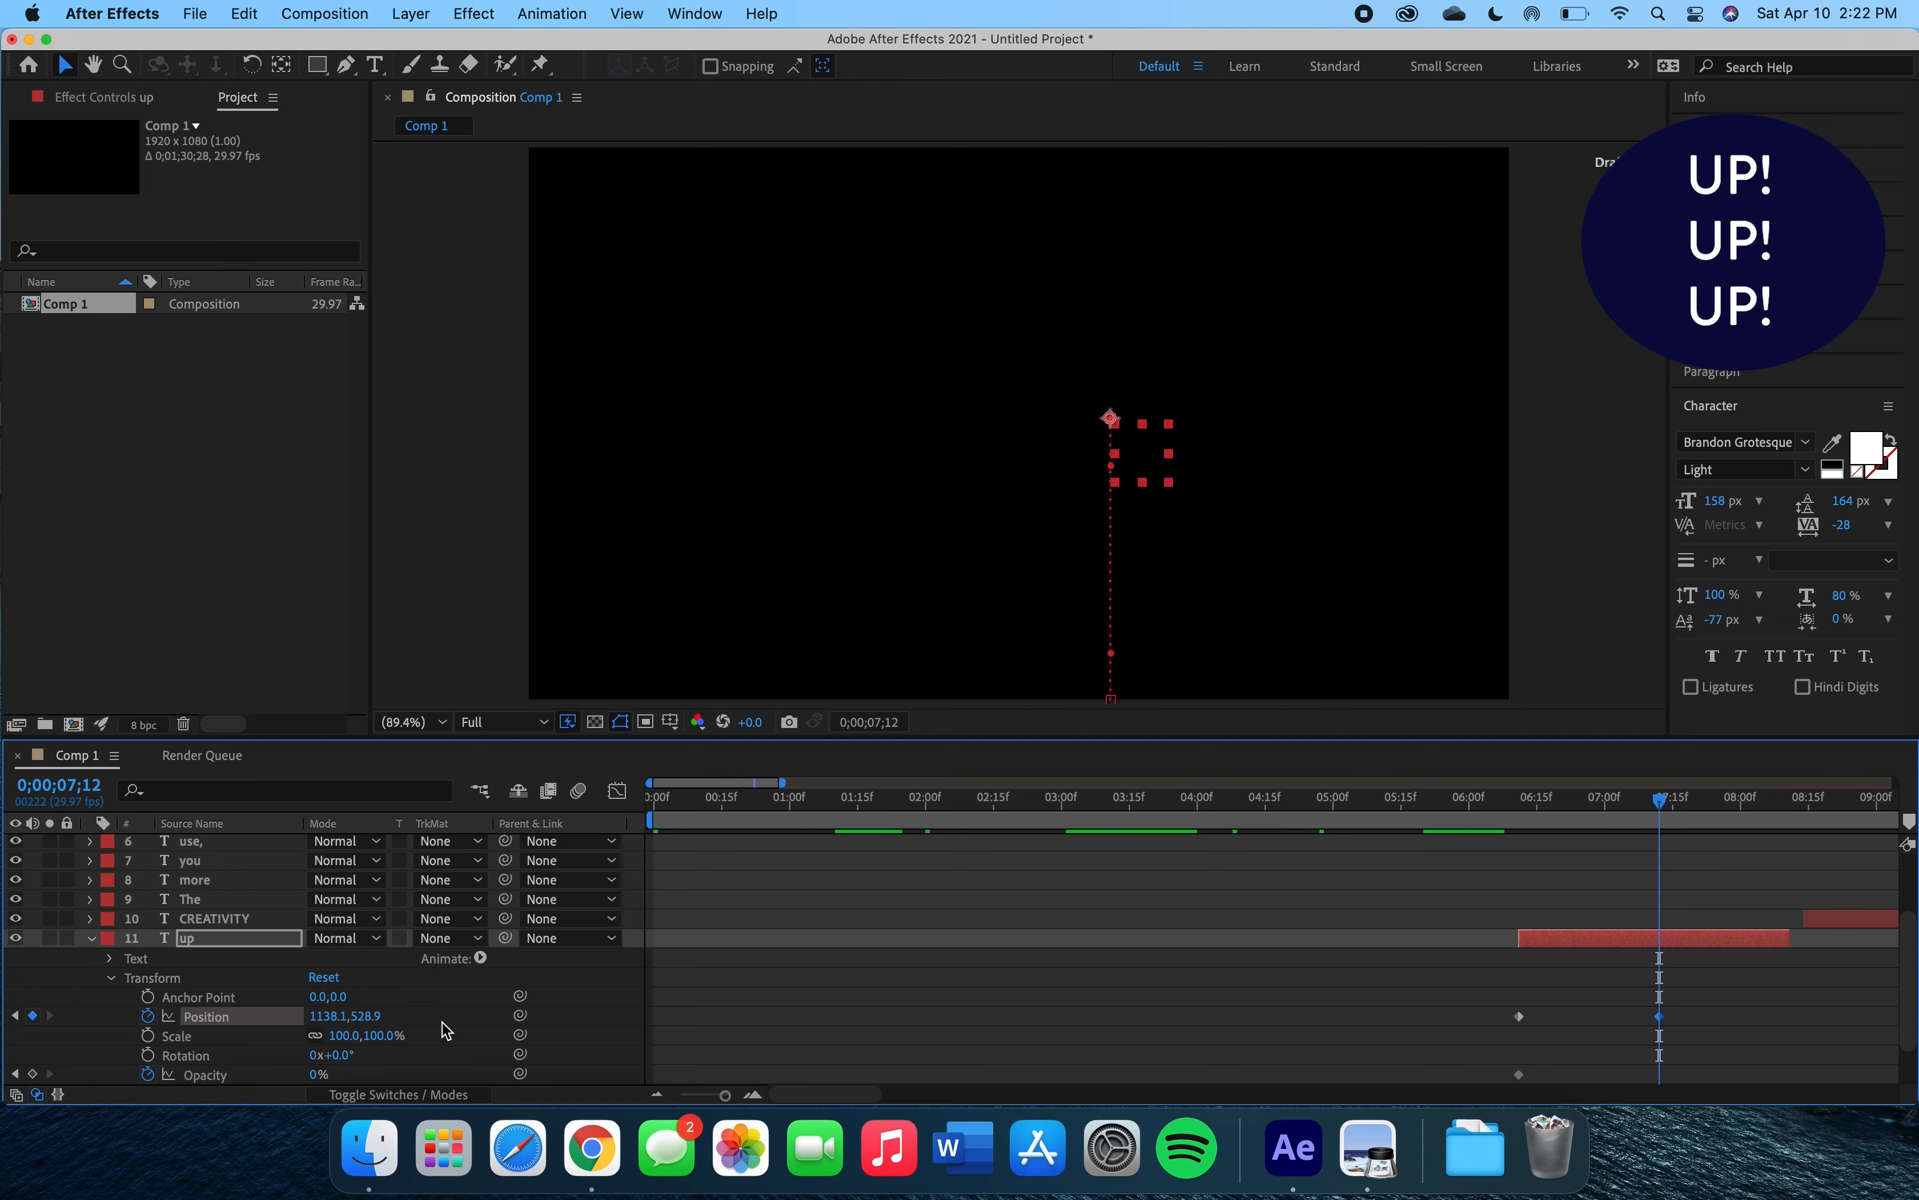
pyautogui.moveTo(369, 1016); pyautogui.dragTo(239, 1020)
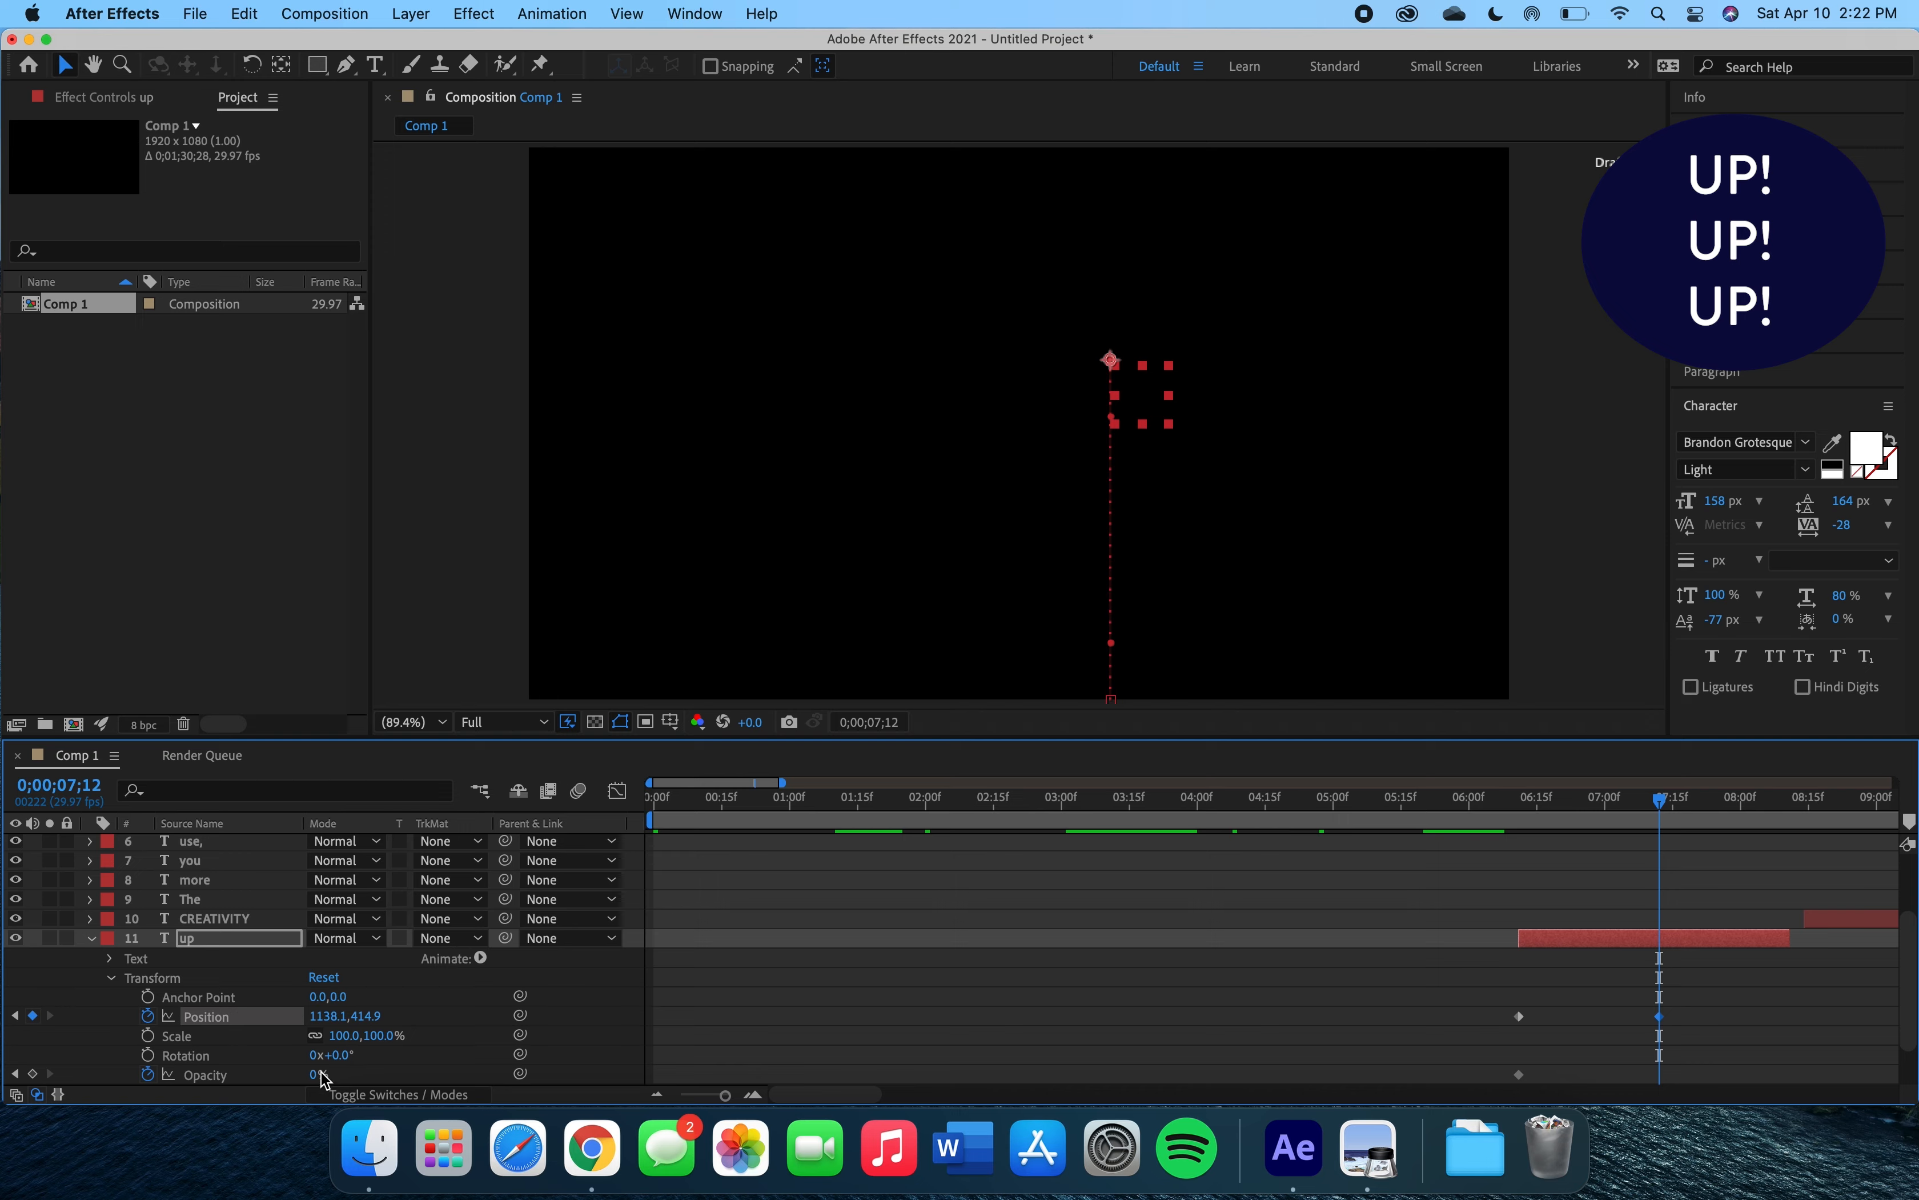
pyautogui.moveTo(321, 1075); pyautogui.dragTo(529, 1065)
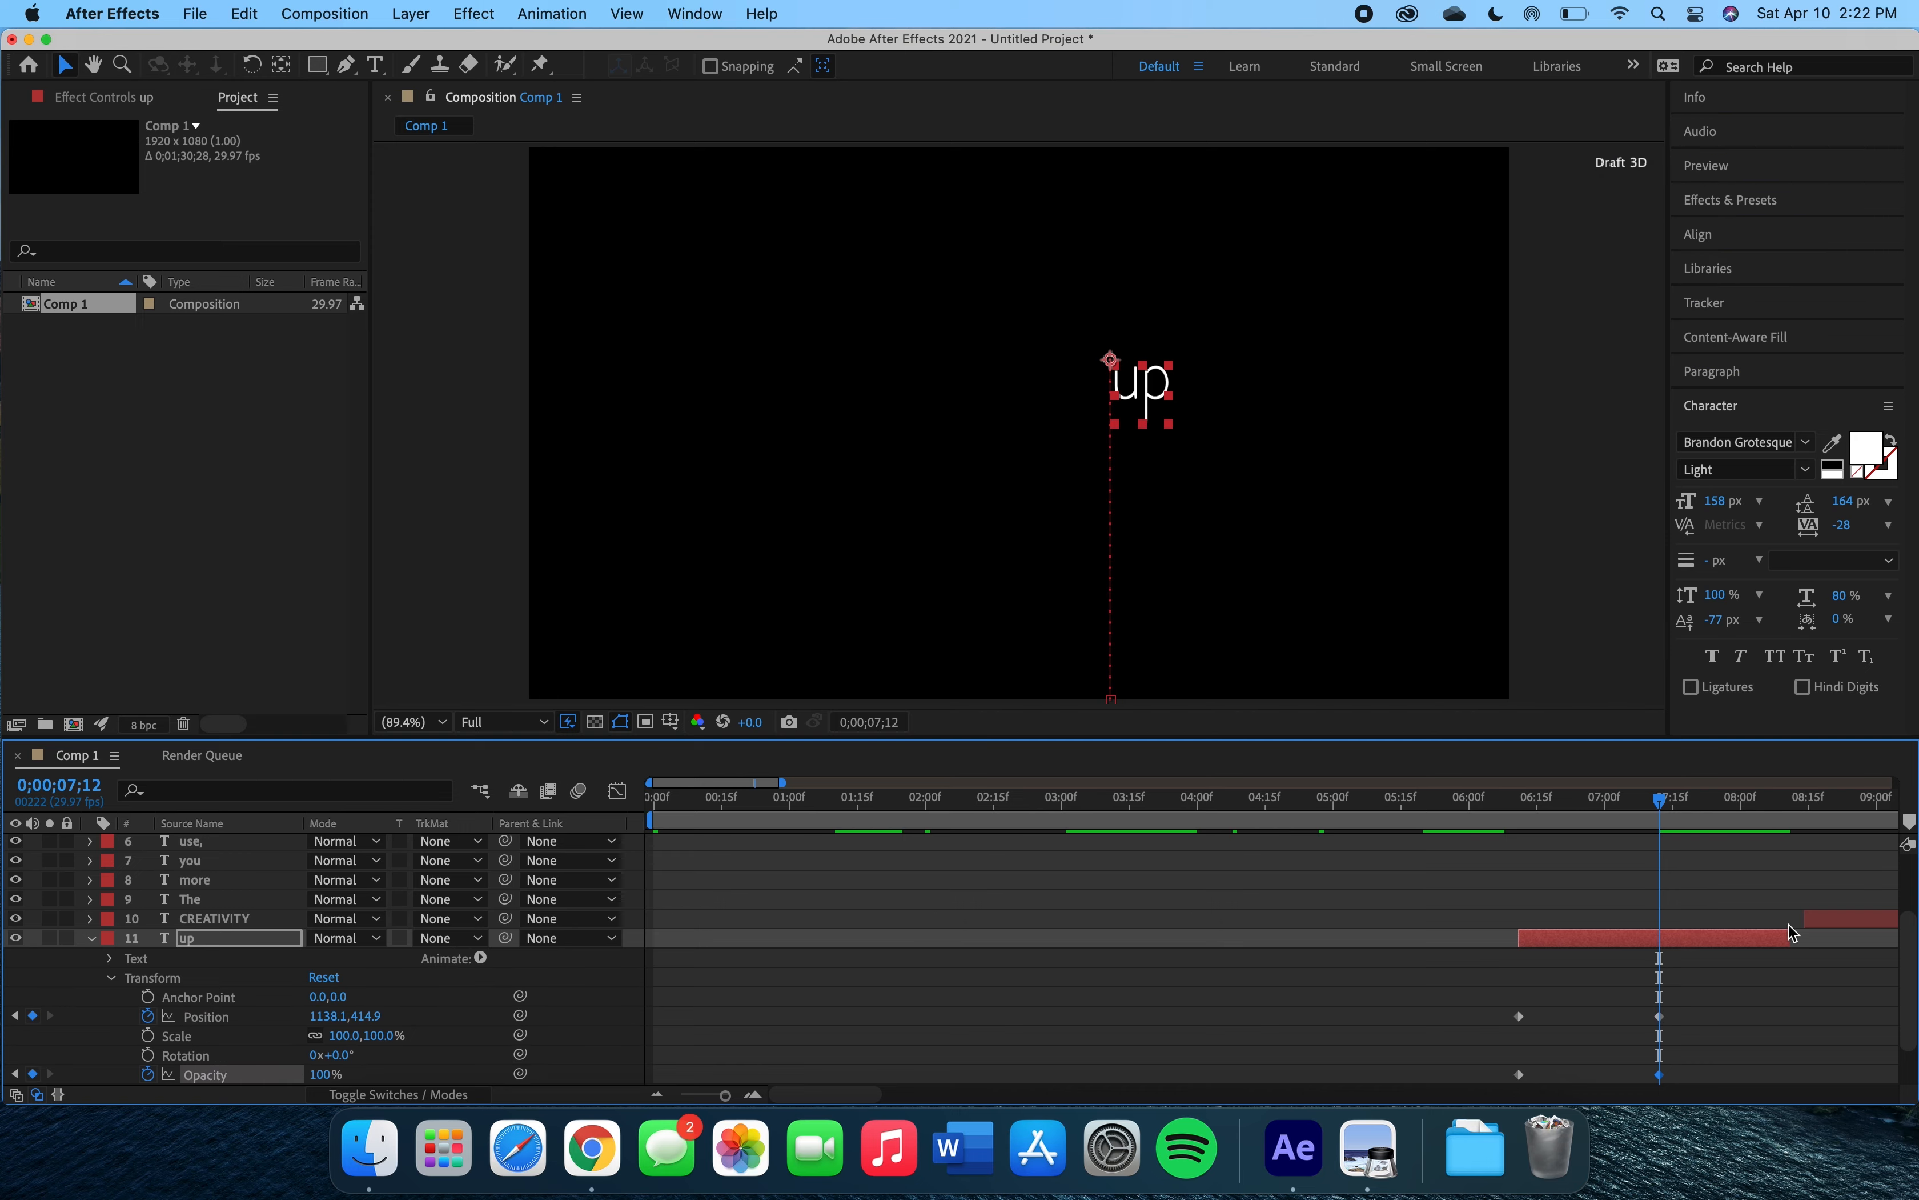
pyautogui.moveTo(1519, 814); pyautogui.dragTo(1516, 813)
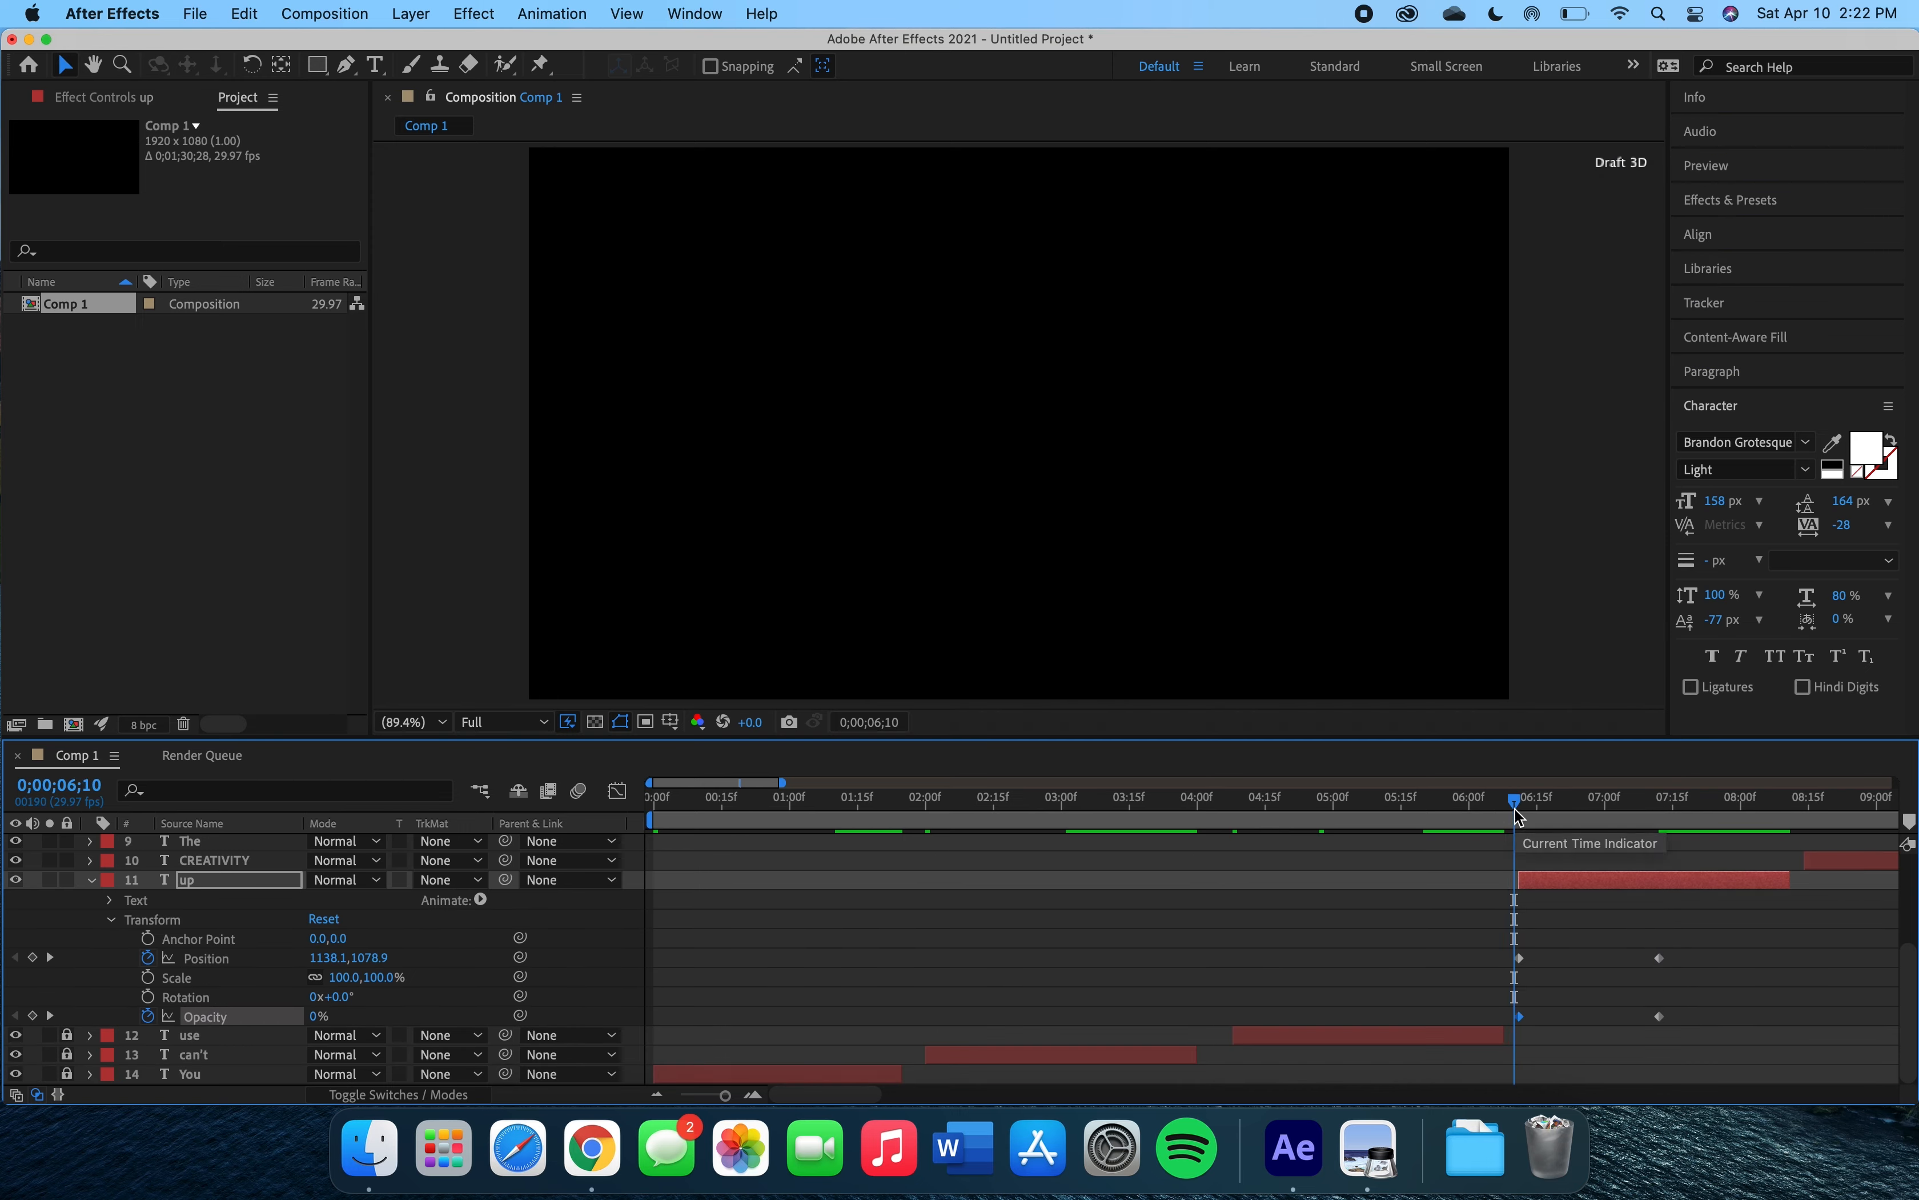
pyautogui.press('space')
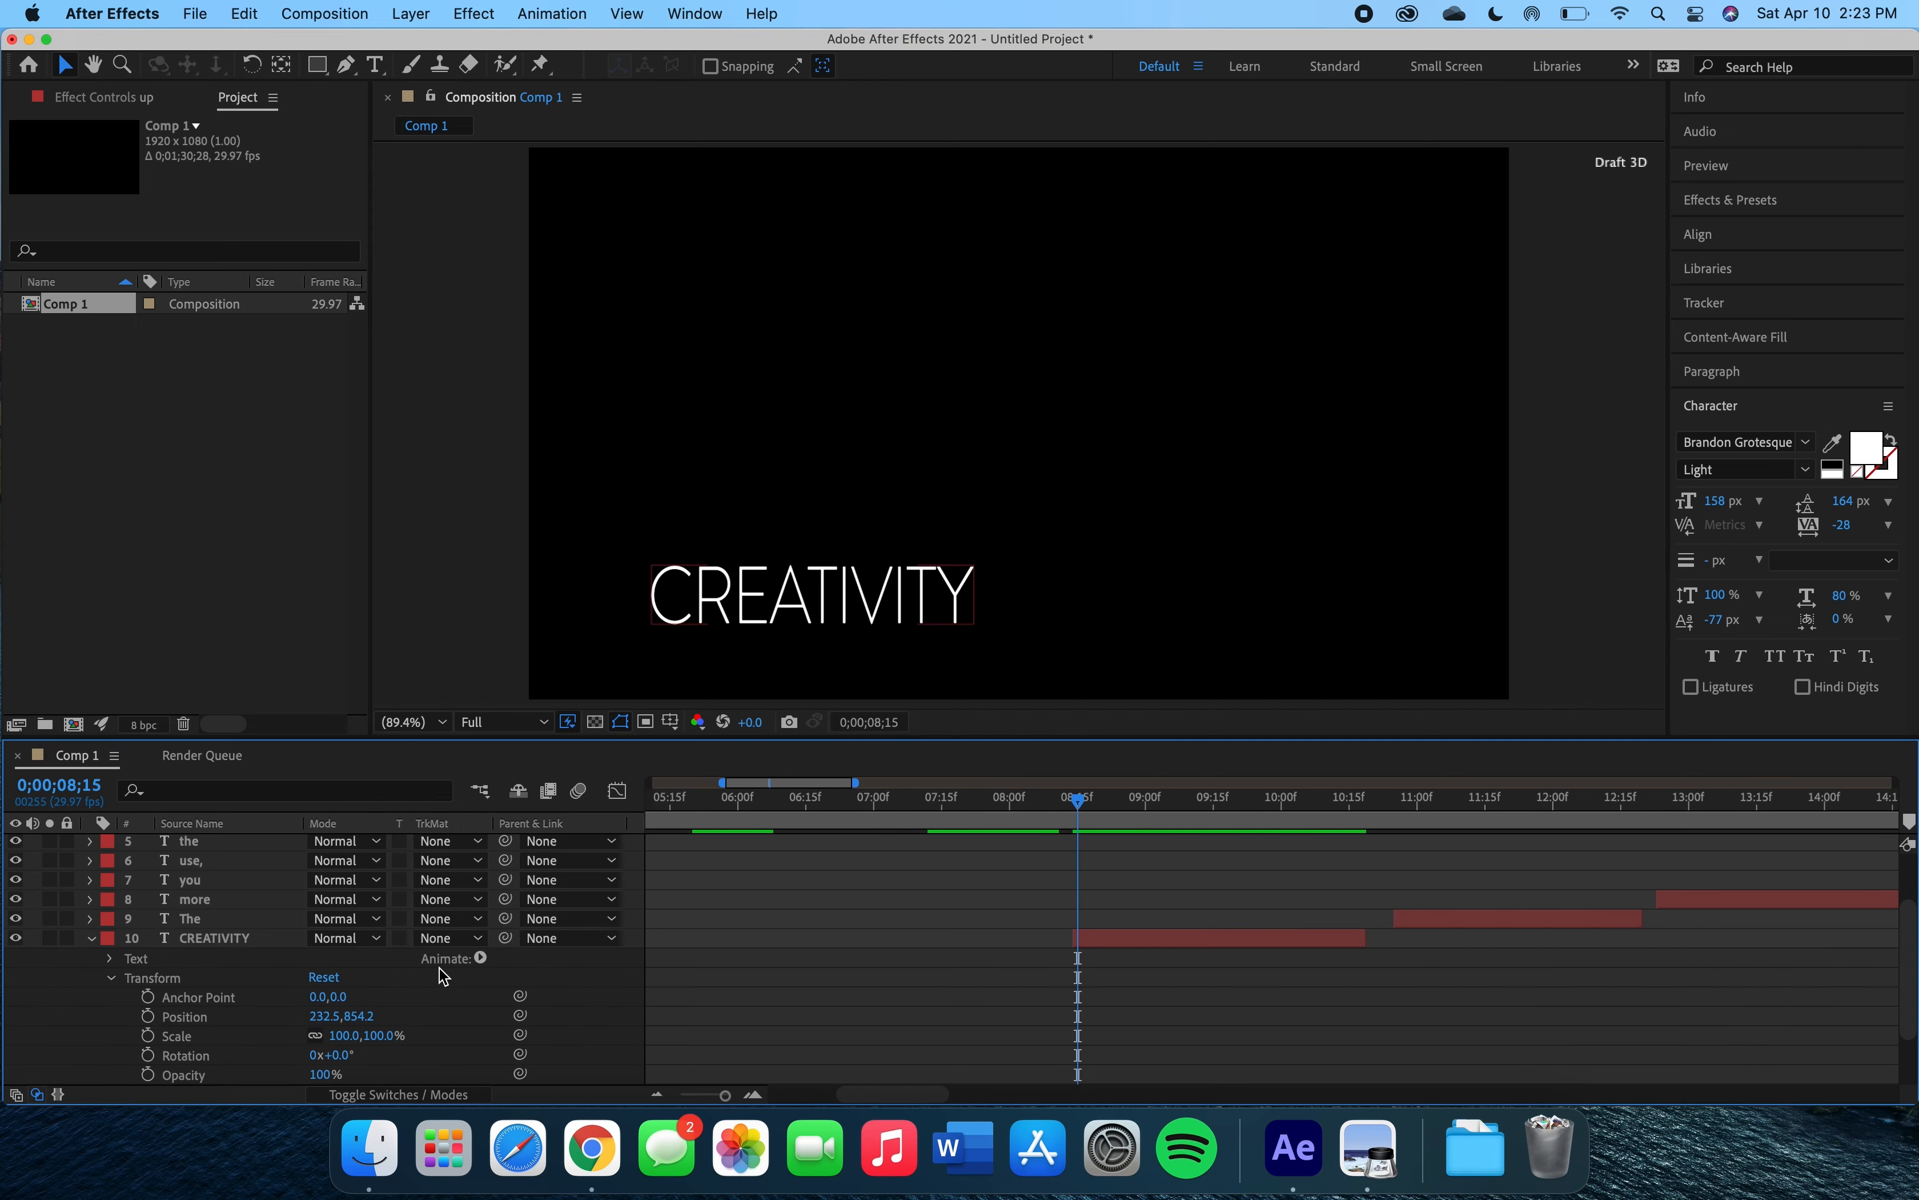
# Add a Fill Color RGB animator to the 'CREATIVITY' text layer.
pyautogui.click(482, 959)
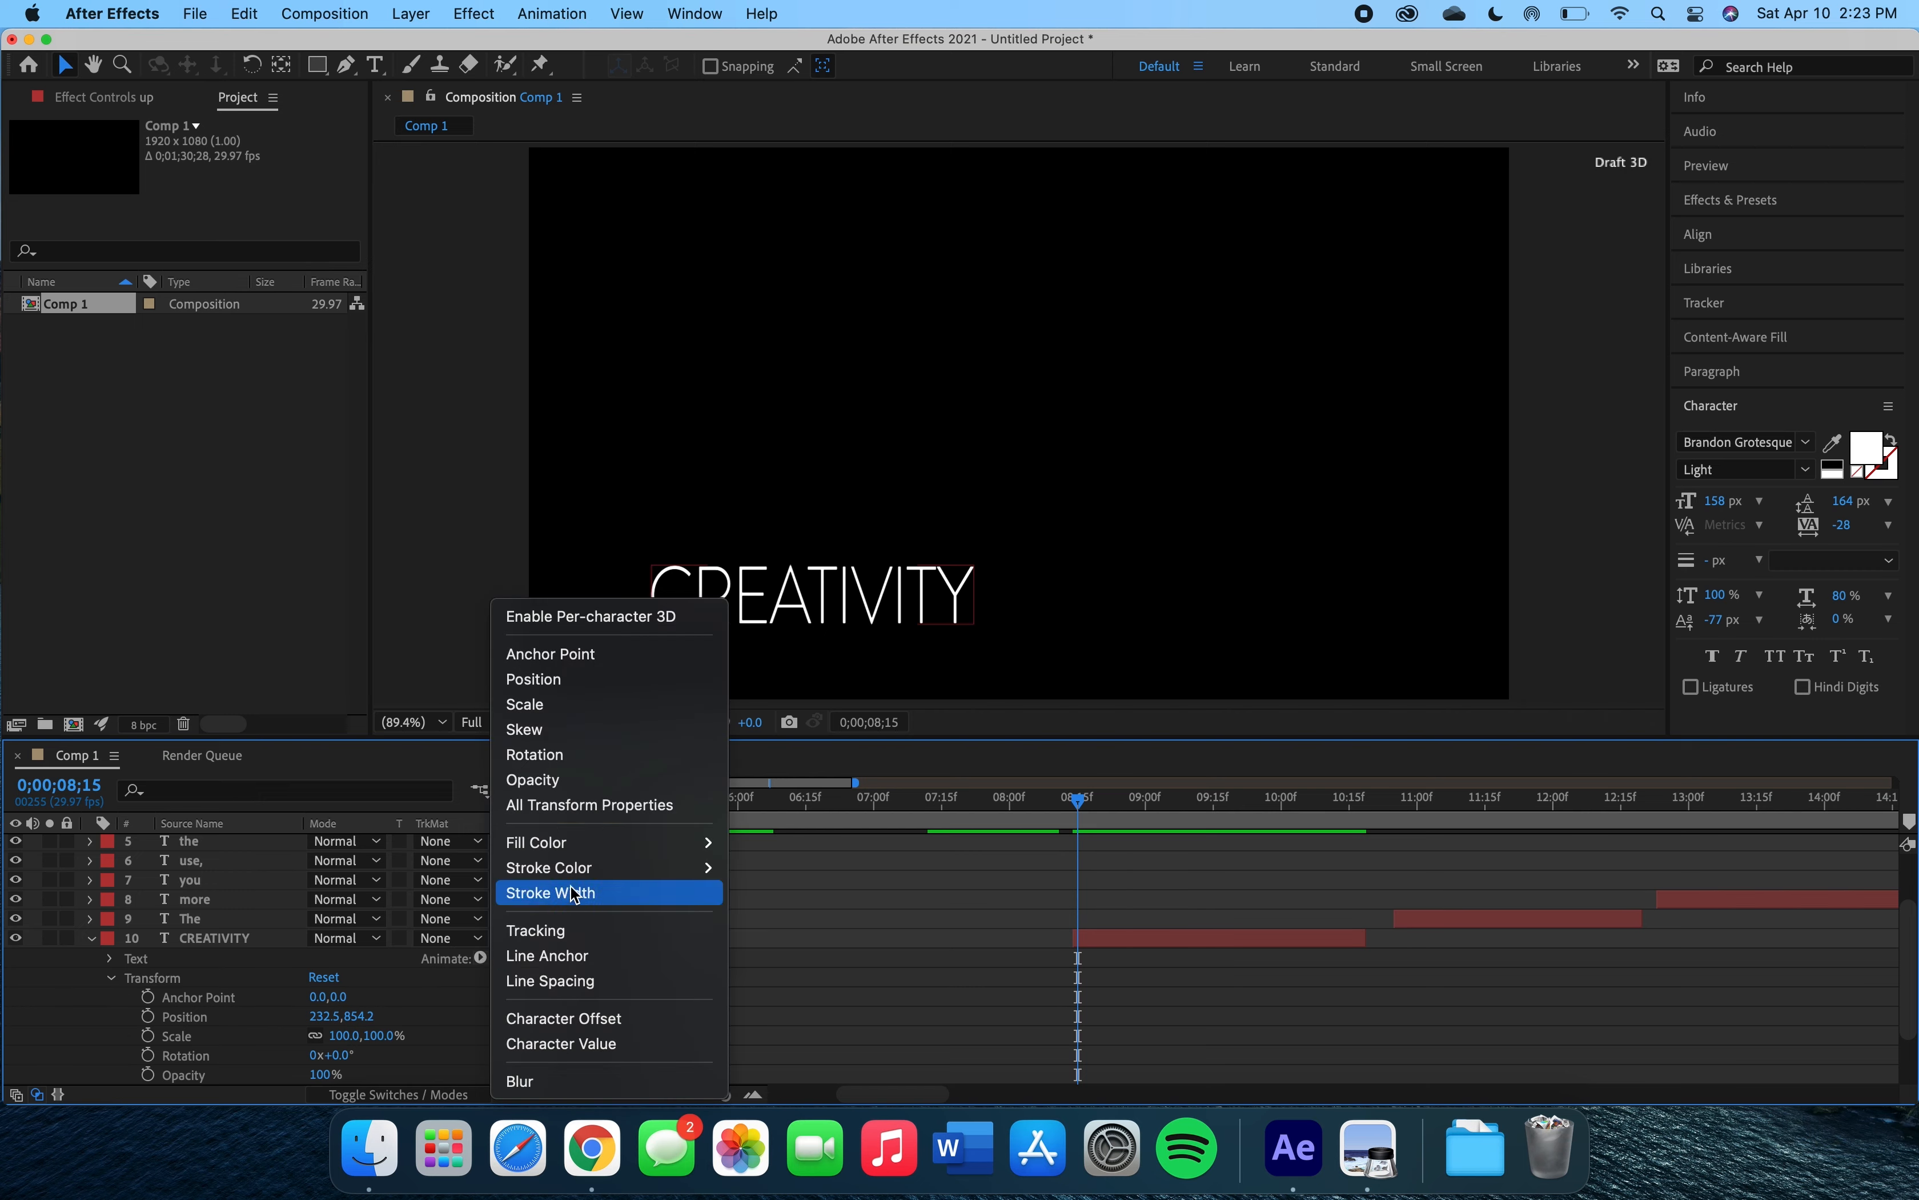
pyautogui.moveTo(602, 835)
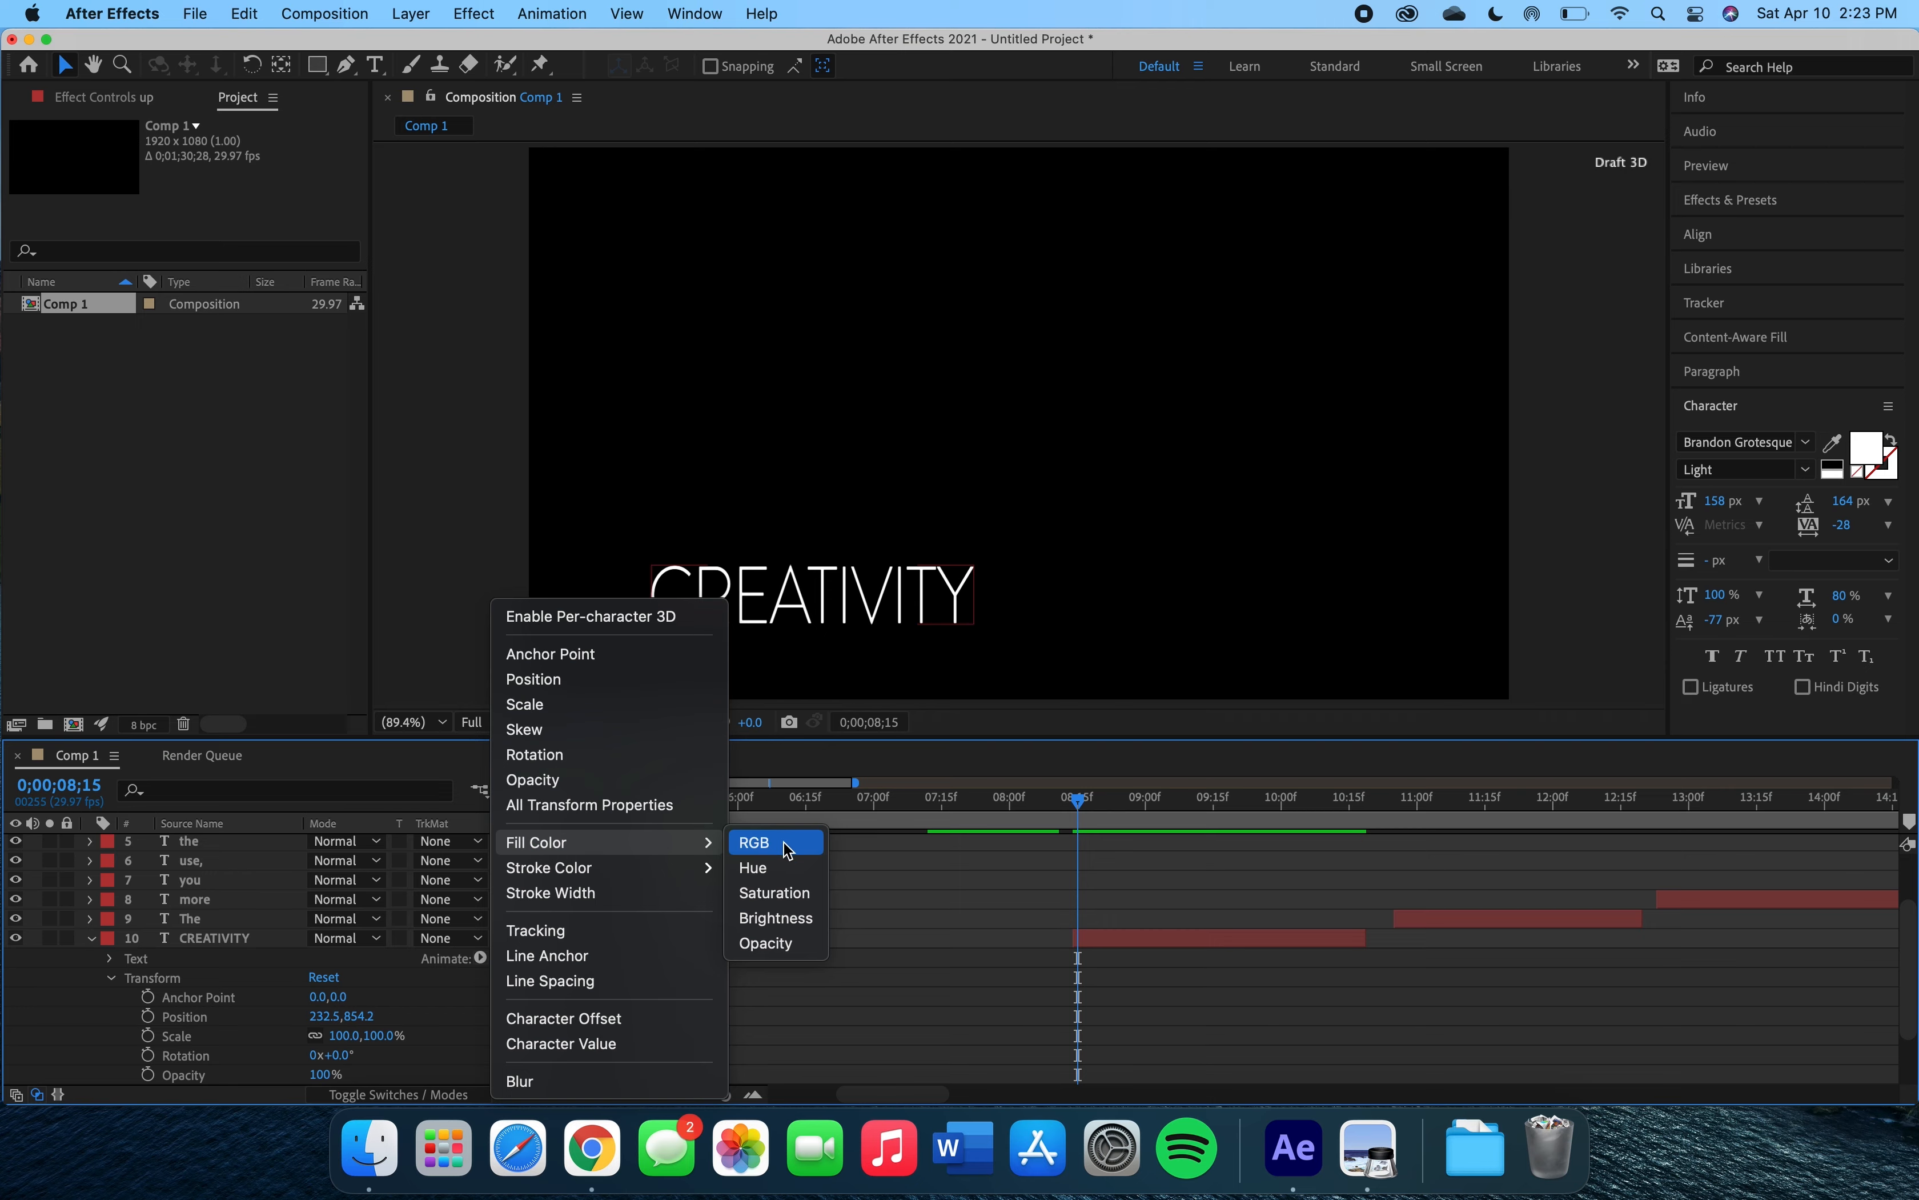
pyautogui.click(478, 961)
pyautogui.click(482, 960)
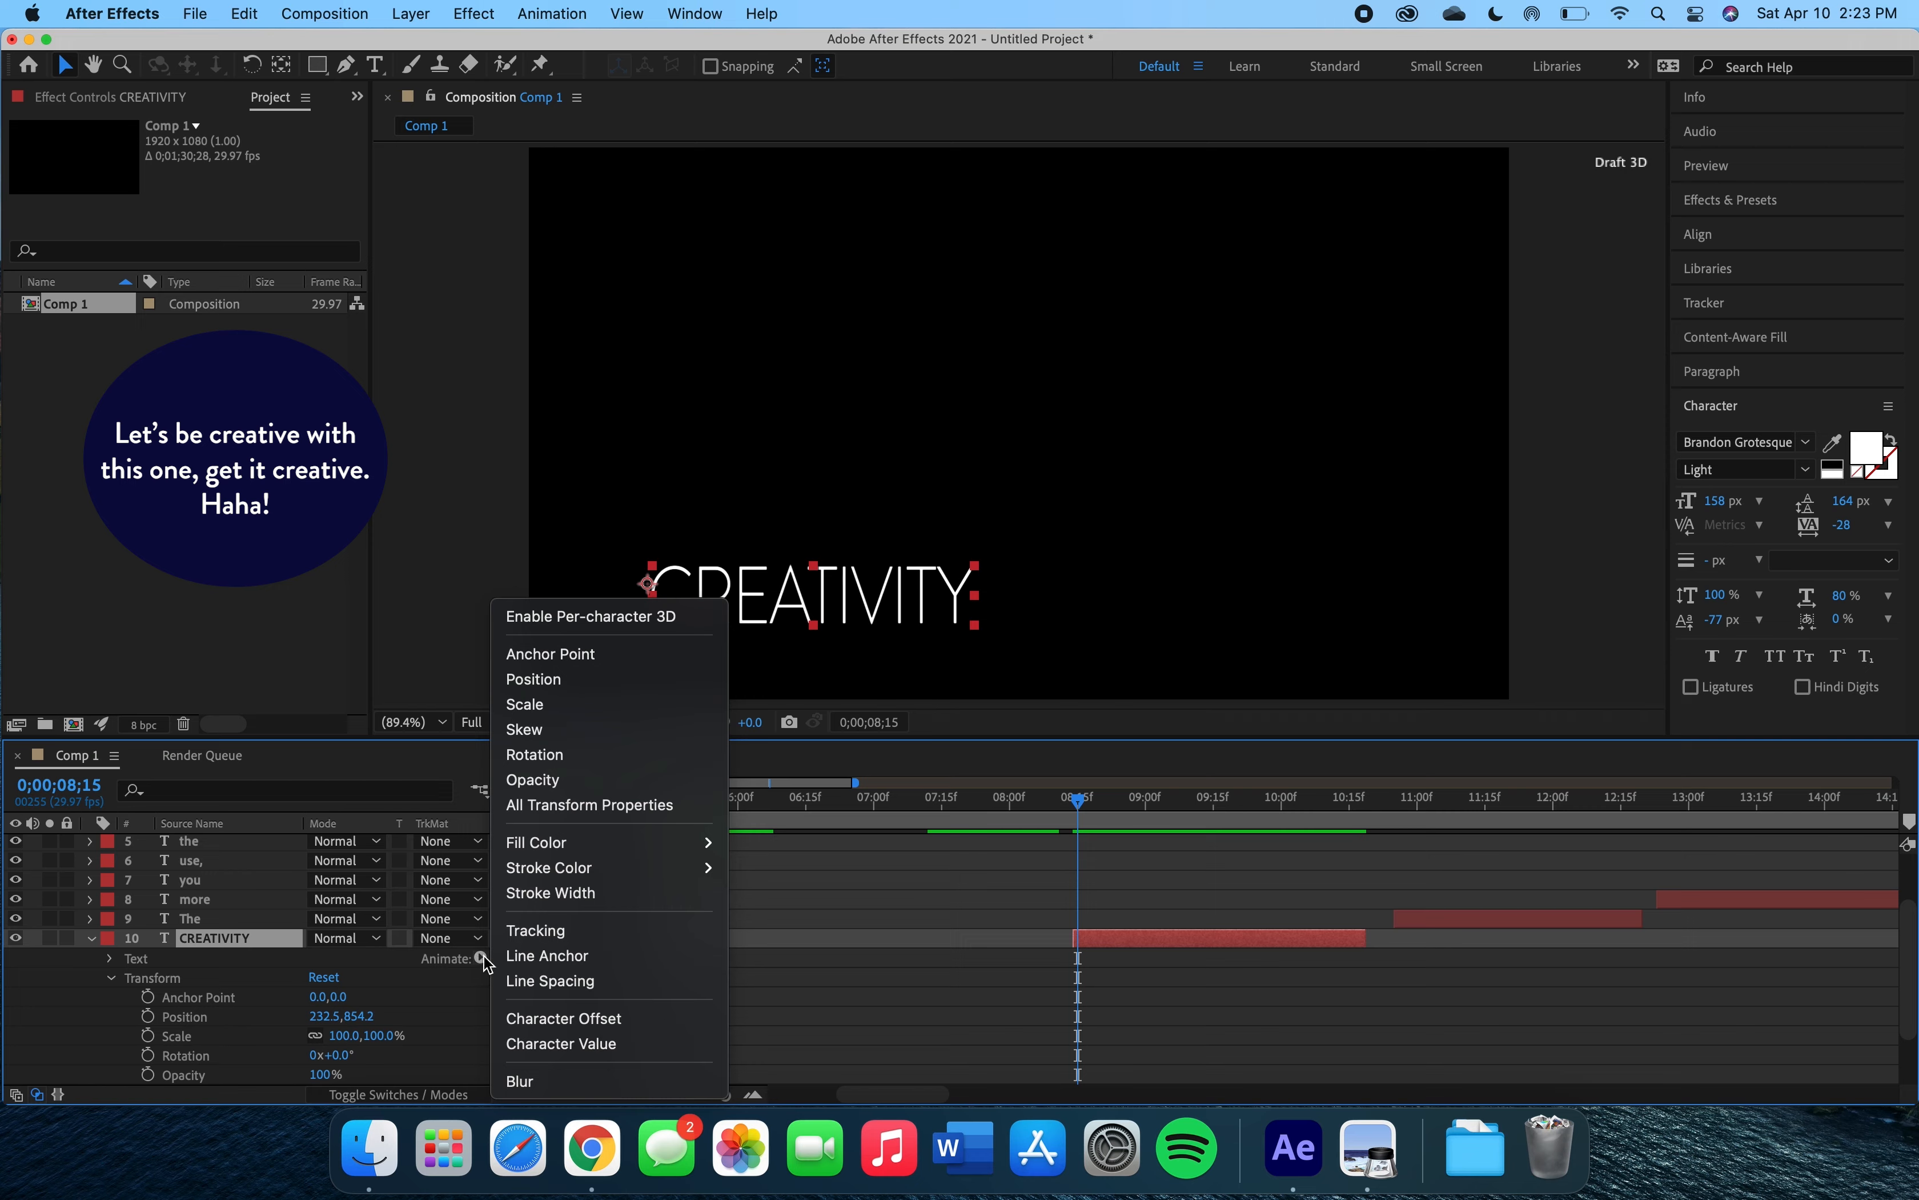
pyautogui.moveTo(718, 847)
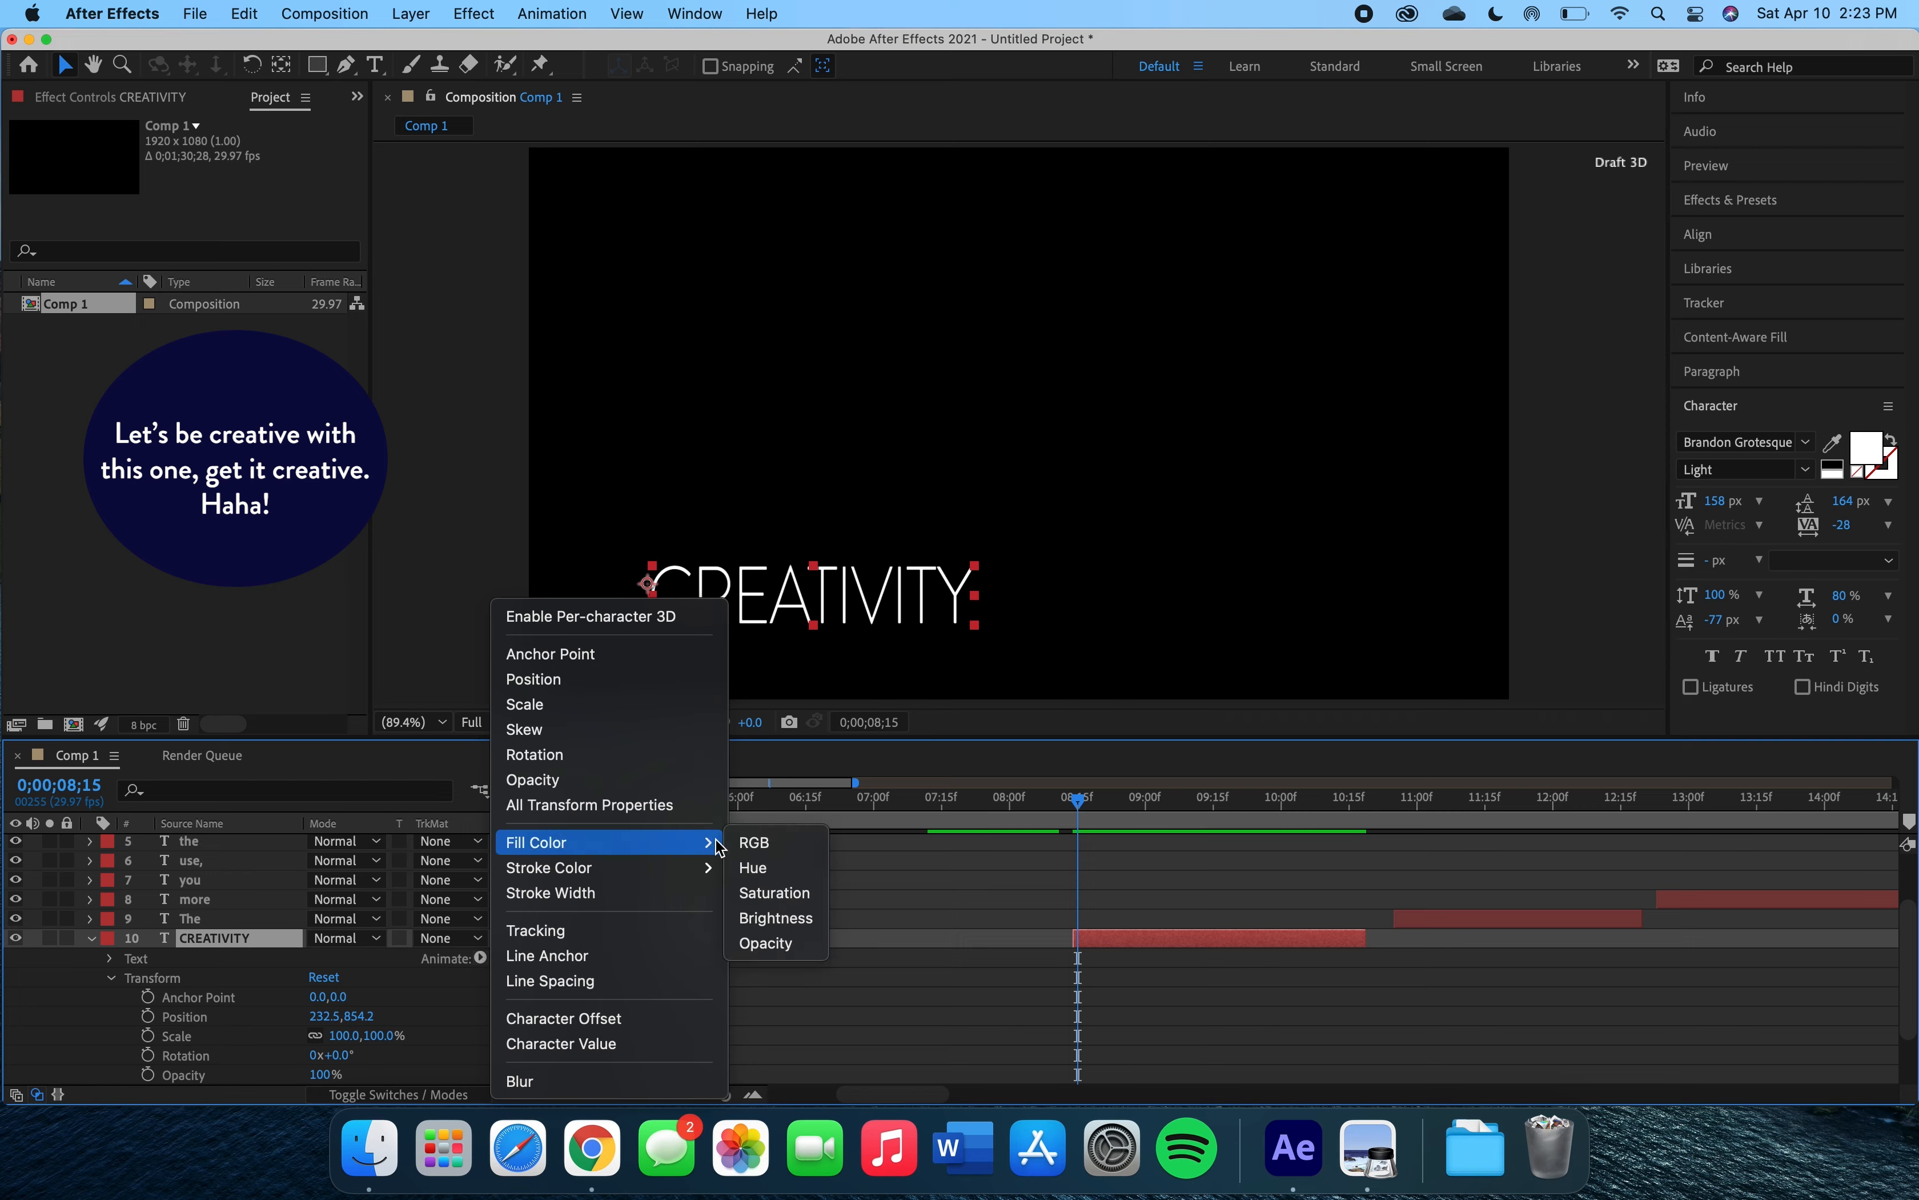
pyautogui.click(758, 849)
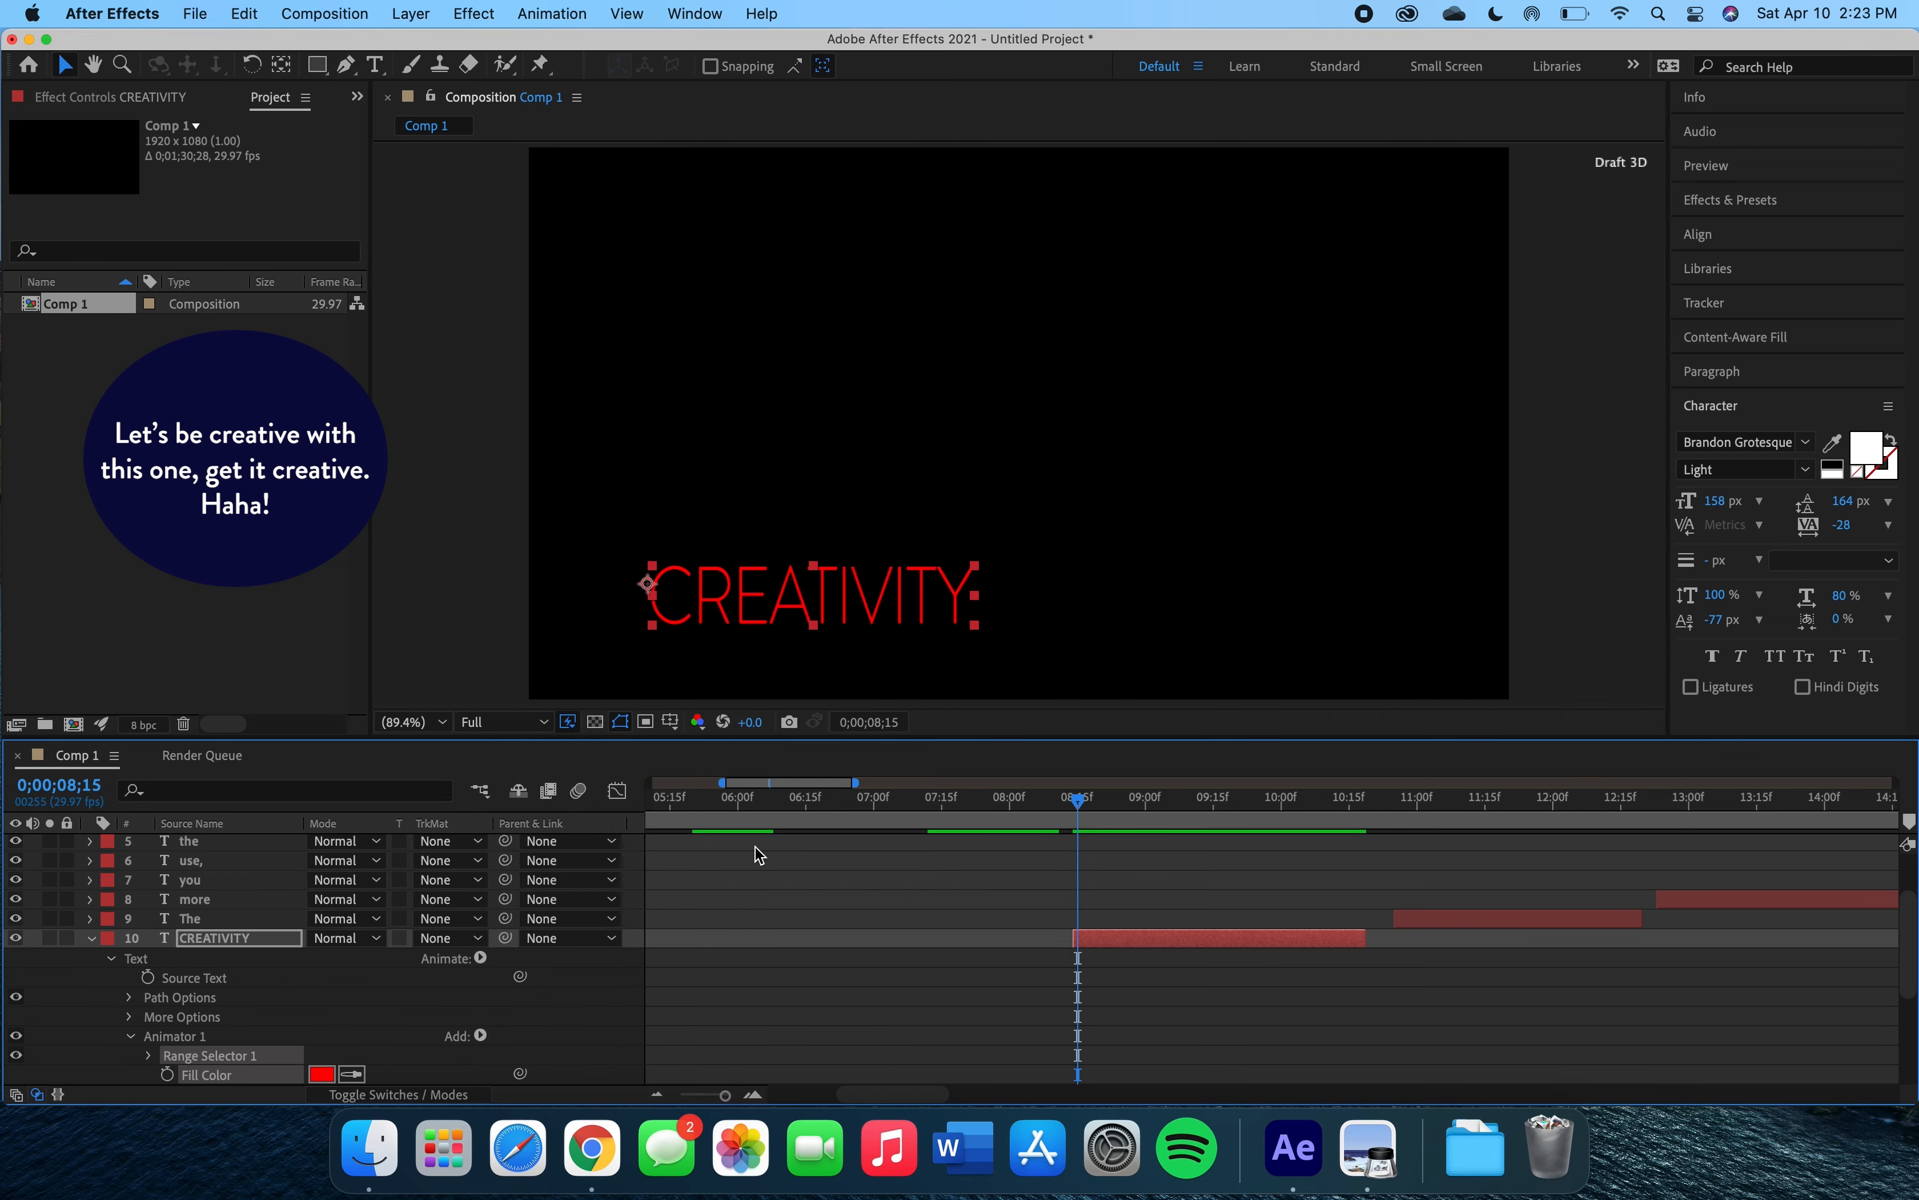
pyautogui.scroll(-2, 471, 1024)
pyautogui.scroll(-2, 471, 1023)
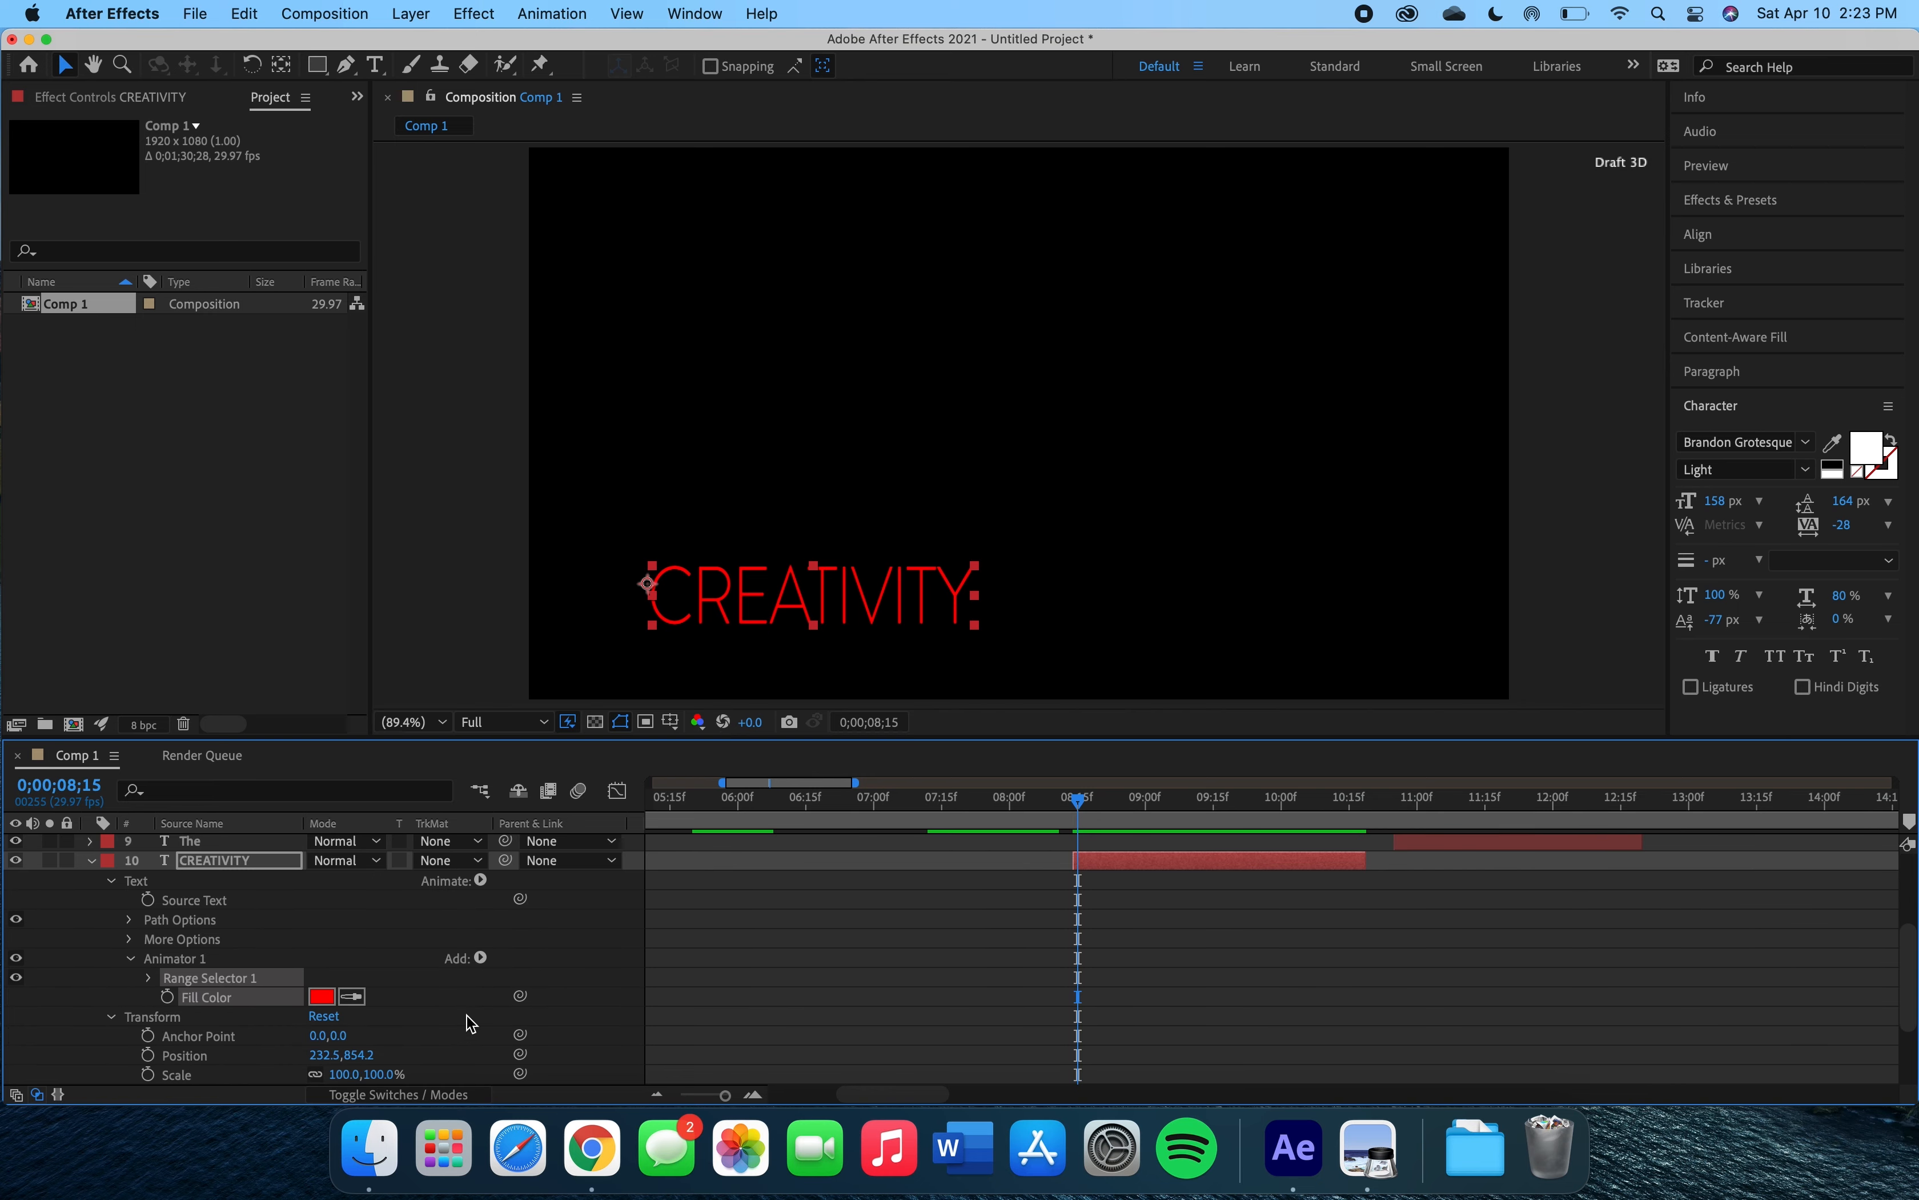
# Set the animator's fill color to cyan 00CCFF.
pyautogui.click(322, 998)
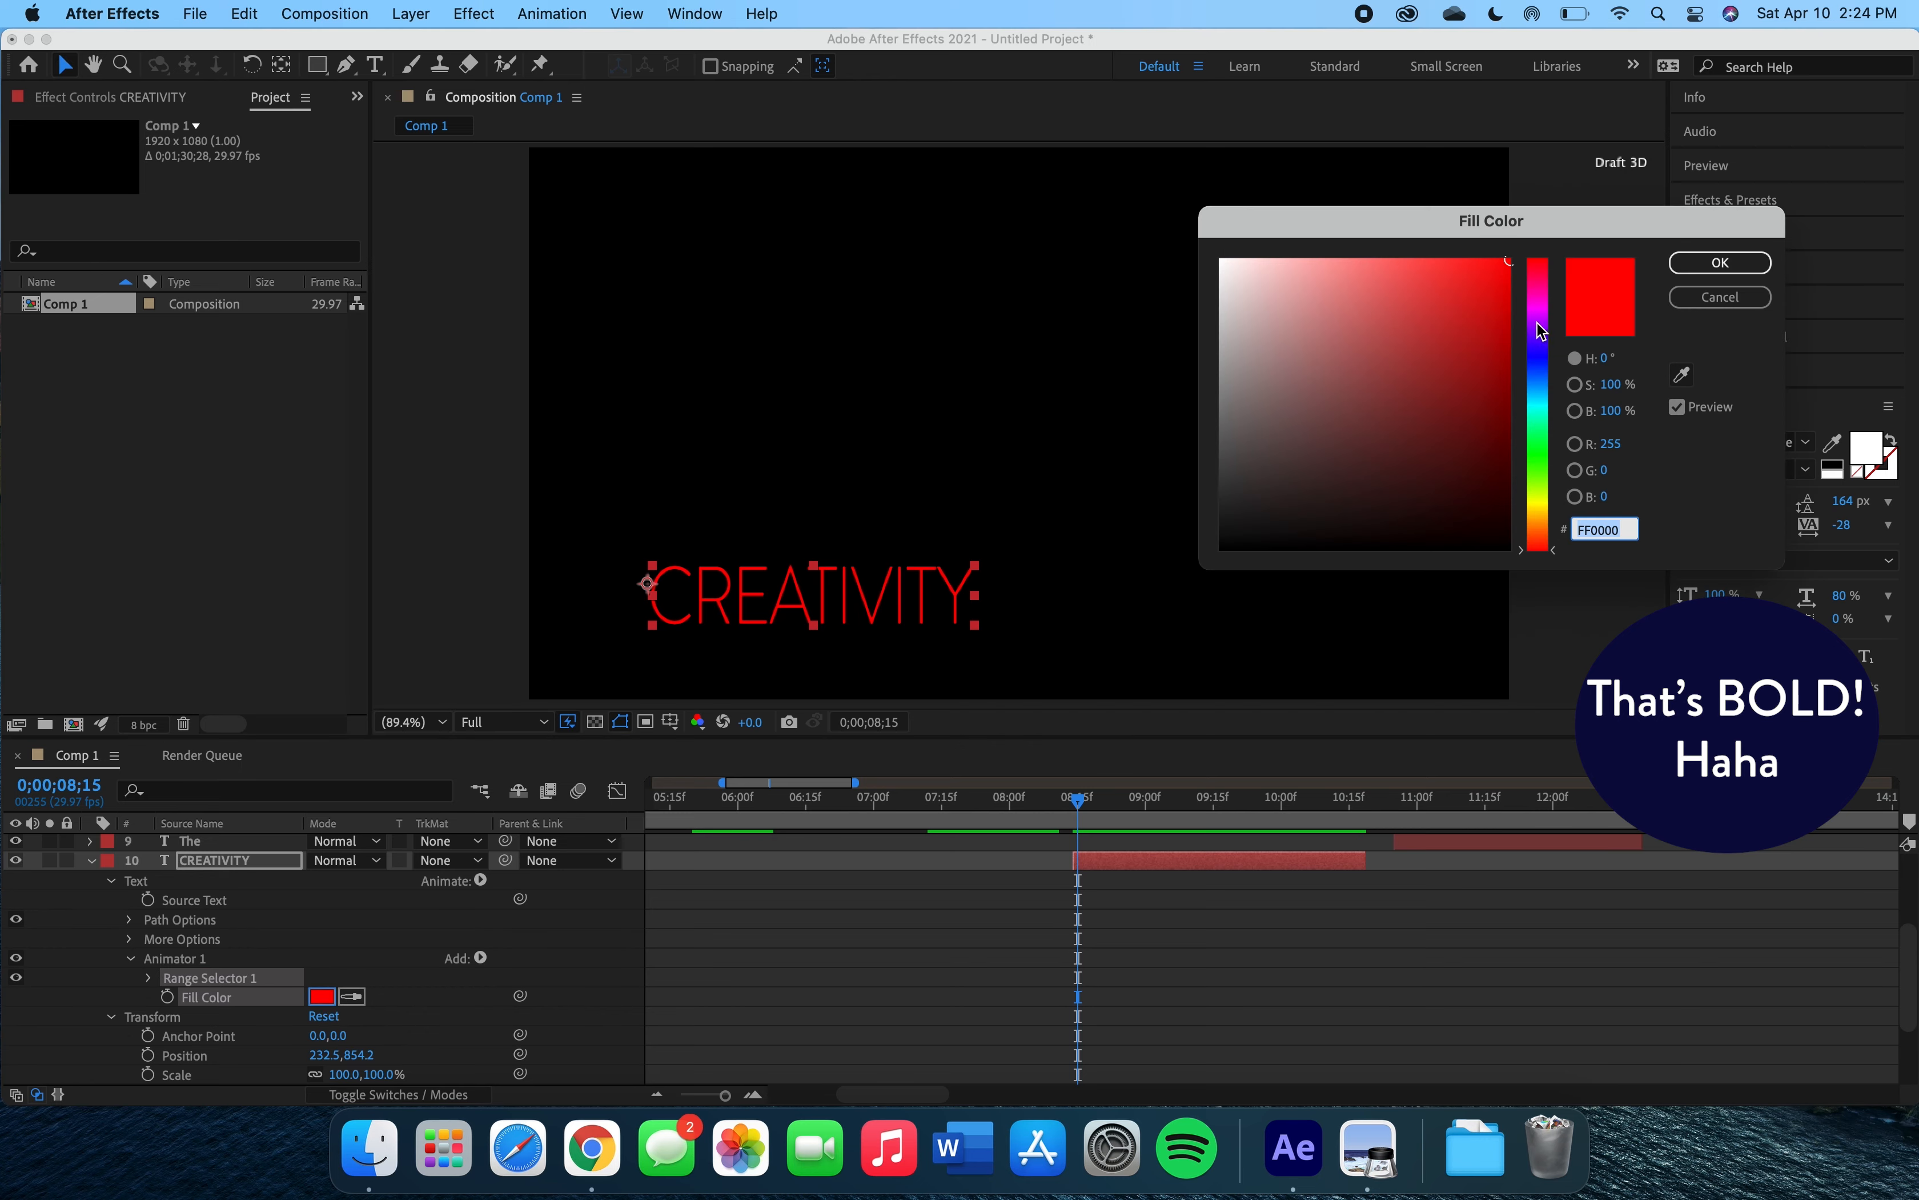
pyautogui.click(1542, 394)
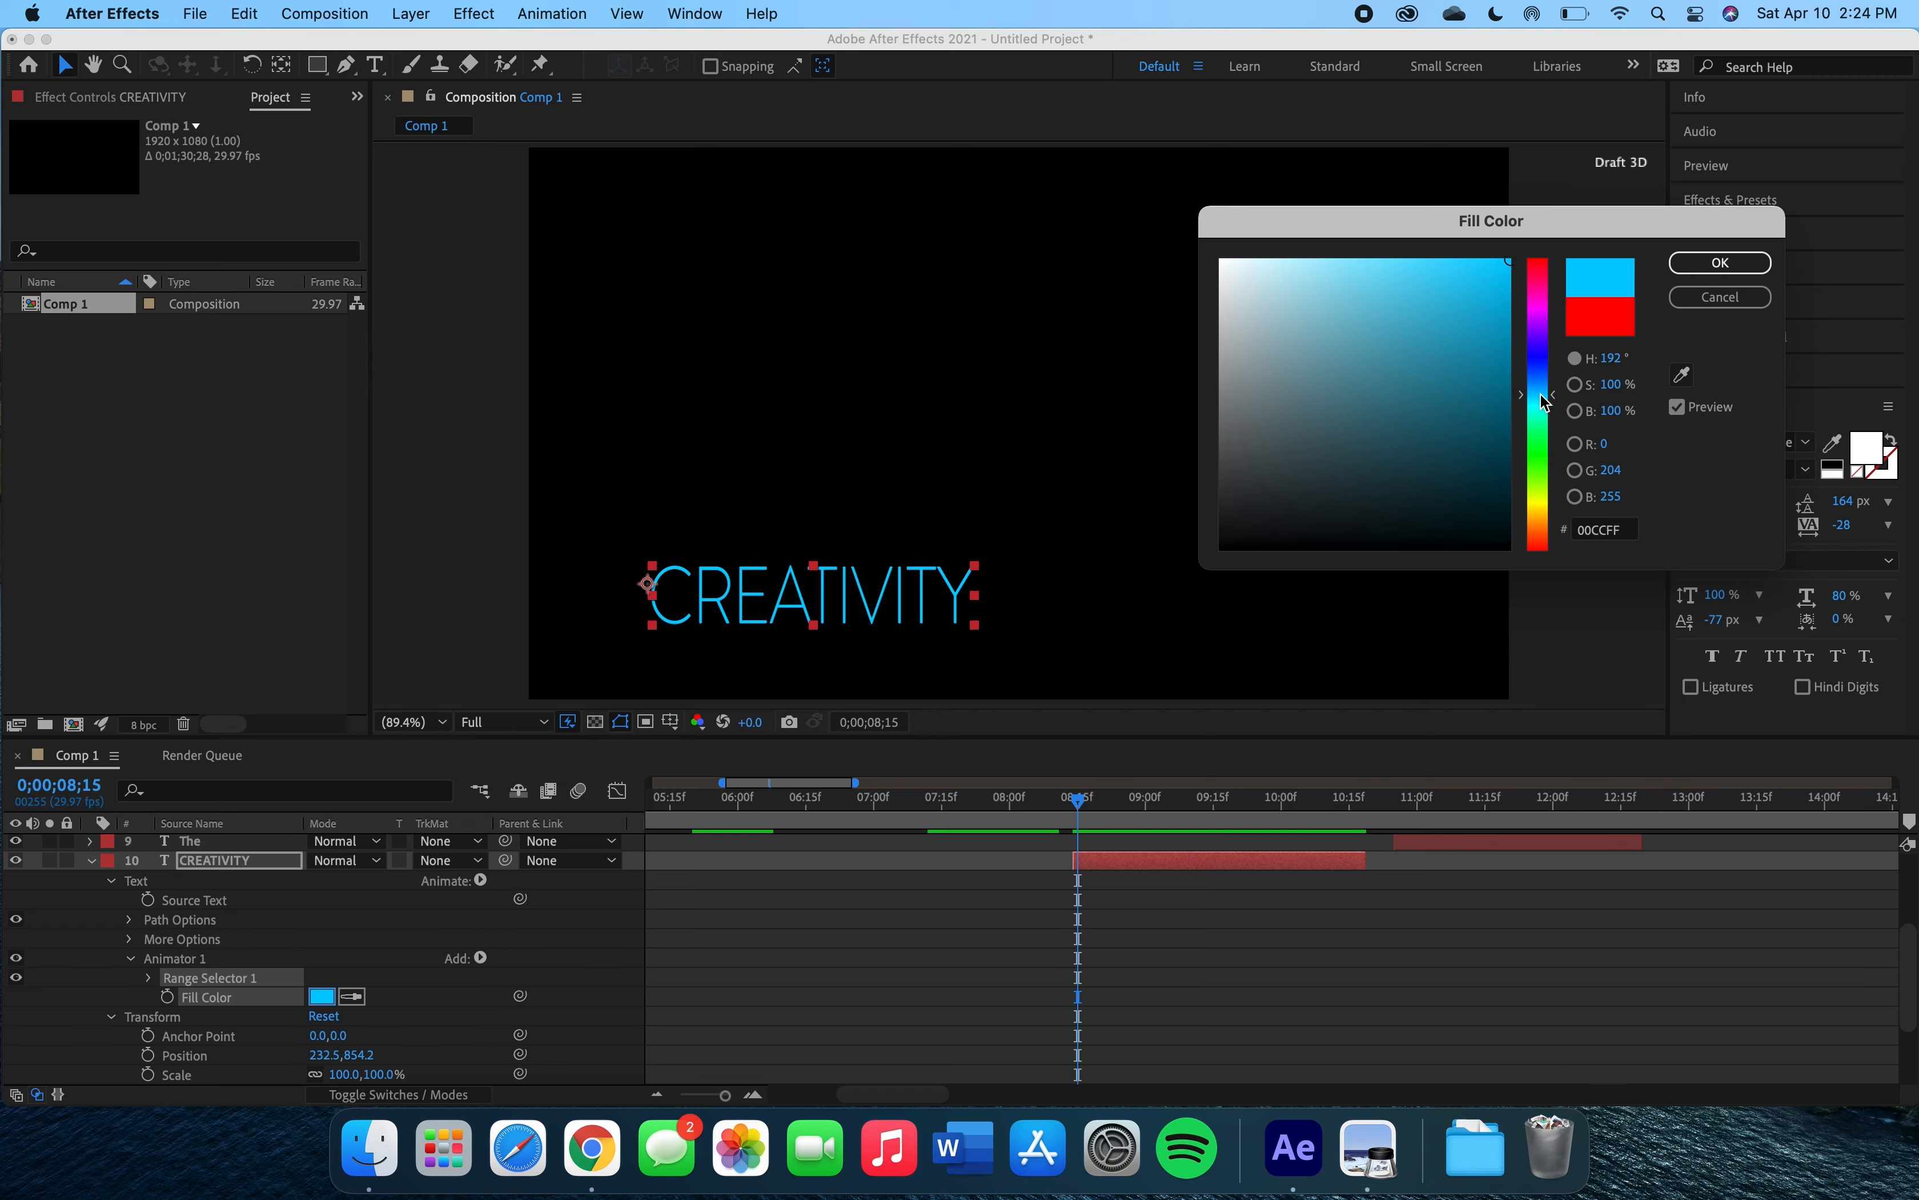
pyautogui.click(1382, 321)
pyautogui.click(1417, 295)
pyautogui.moveTo(1416, 295)
pyautogui.mouseDown()
pyautogui.moveTo(1473, 381)
pyautogui.moveTo(1508, 245)
pyautogui.moveTo(1543, 223)
pyautogui.moveTo(1295, 197)
pyautogui.moveTo(1249, 473)
pyautogui.moveTo(1413, 313)
pyautogui.moveTo(1509, 260)
pyautogui.mouseUp()
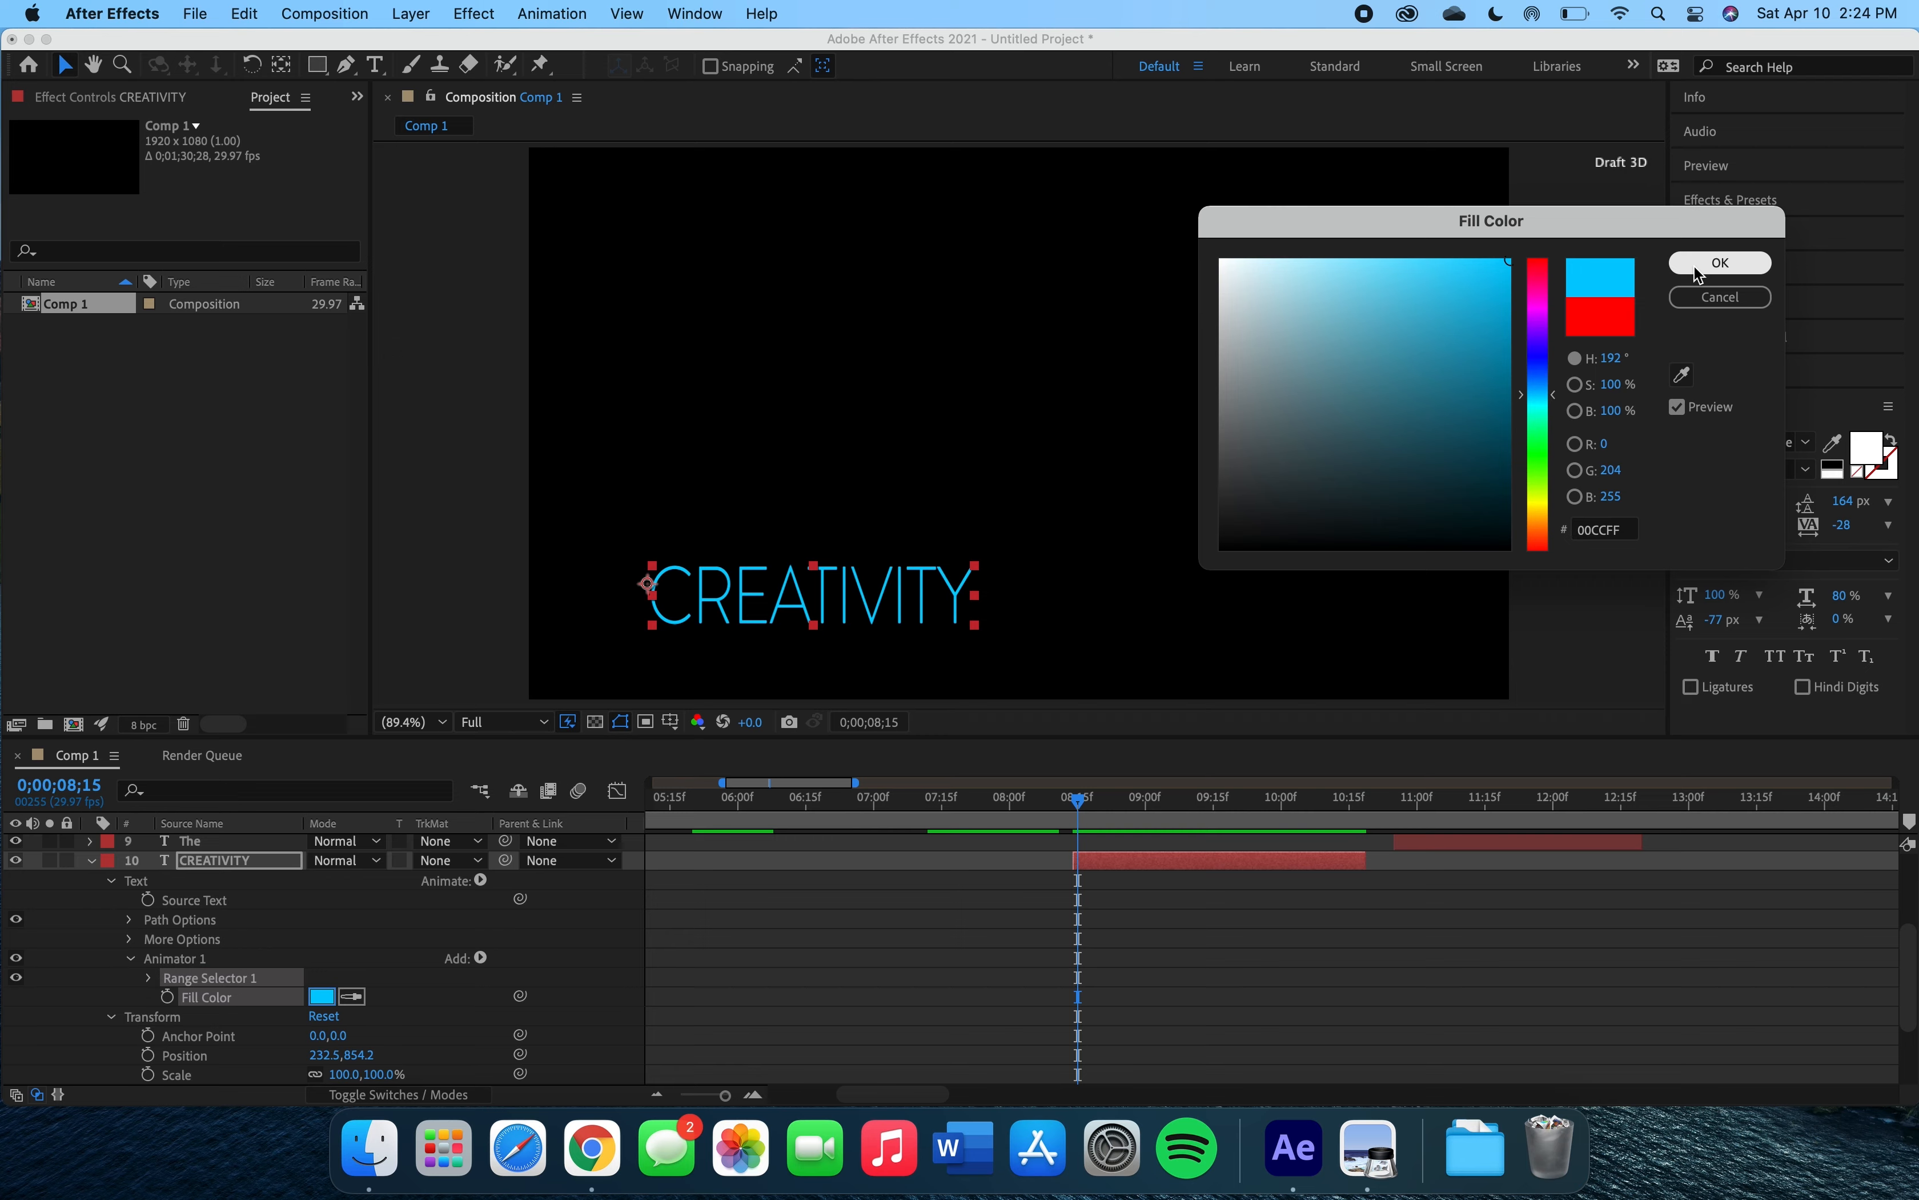
pyautogui.click(1698, 275)
# Expand Range Selector 1 and keyframe its Start, End and Offset at 0;00;08;15.
pyautogui.scroll(-1, 1029, 869)
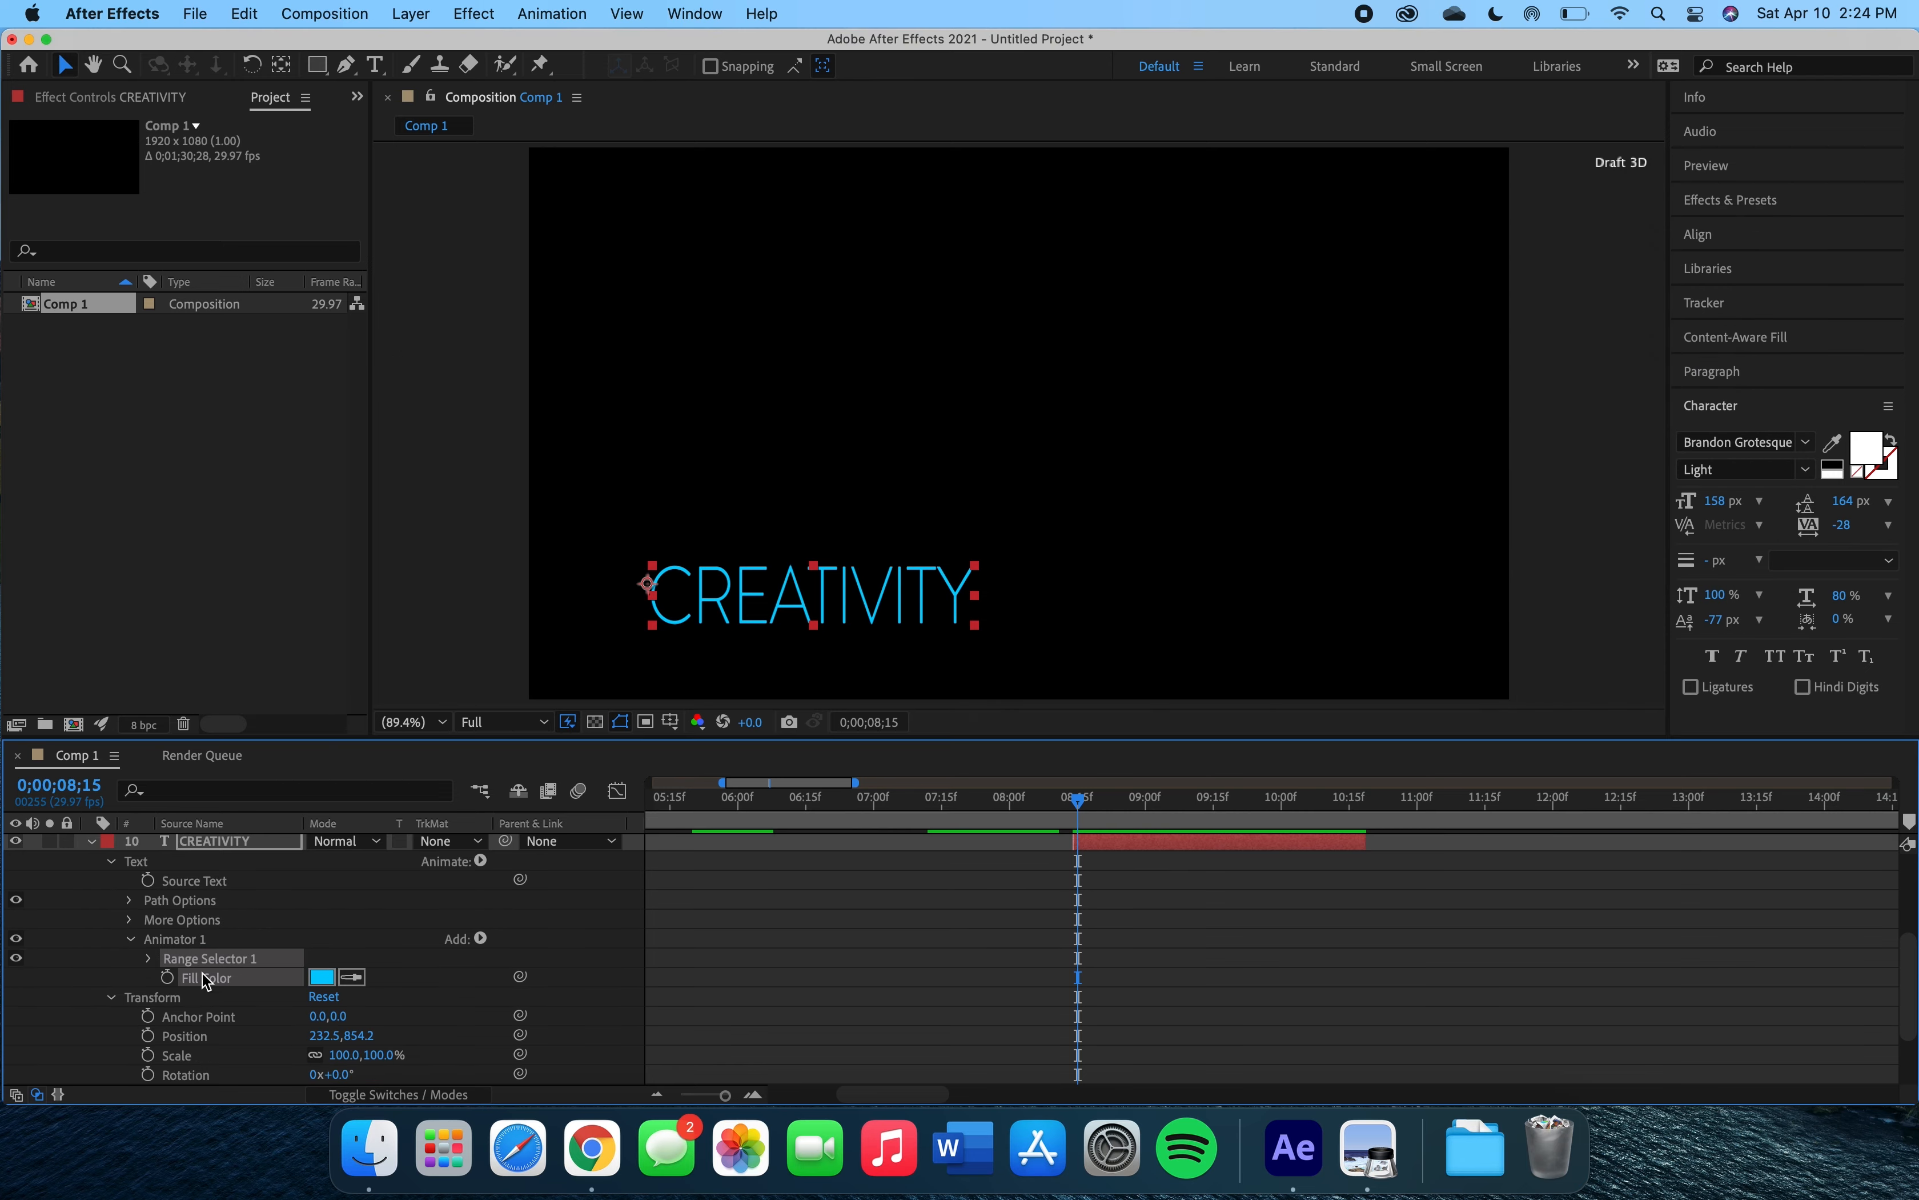
pyautogui.click(151, 957)
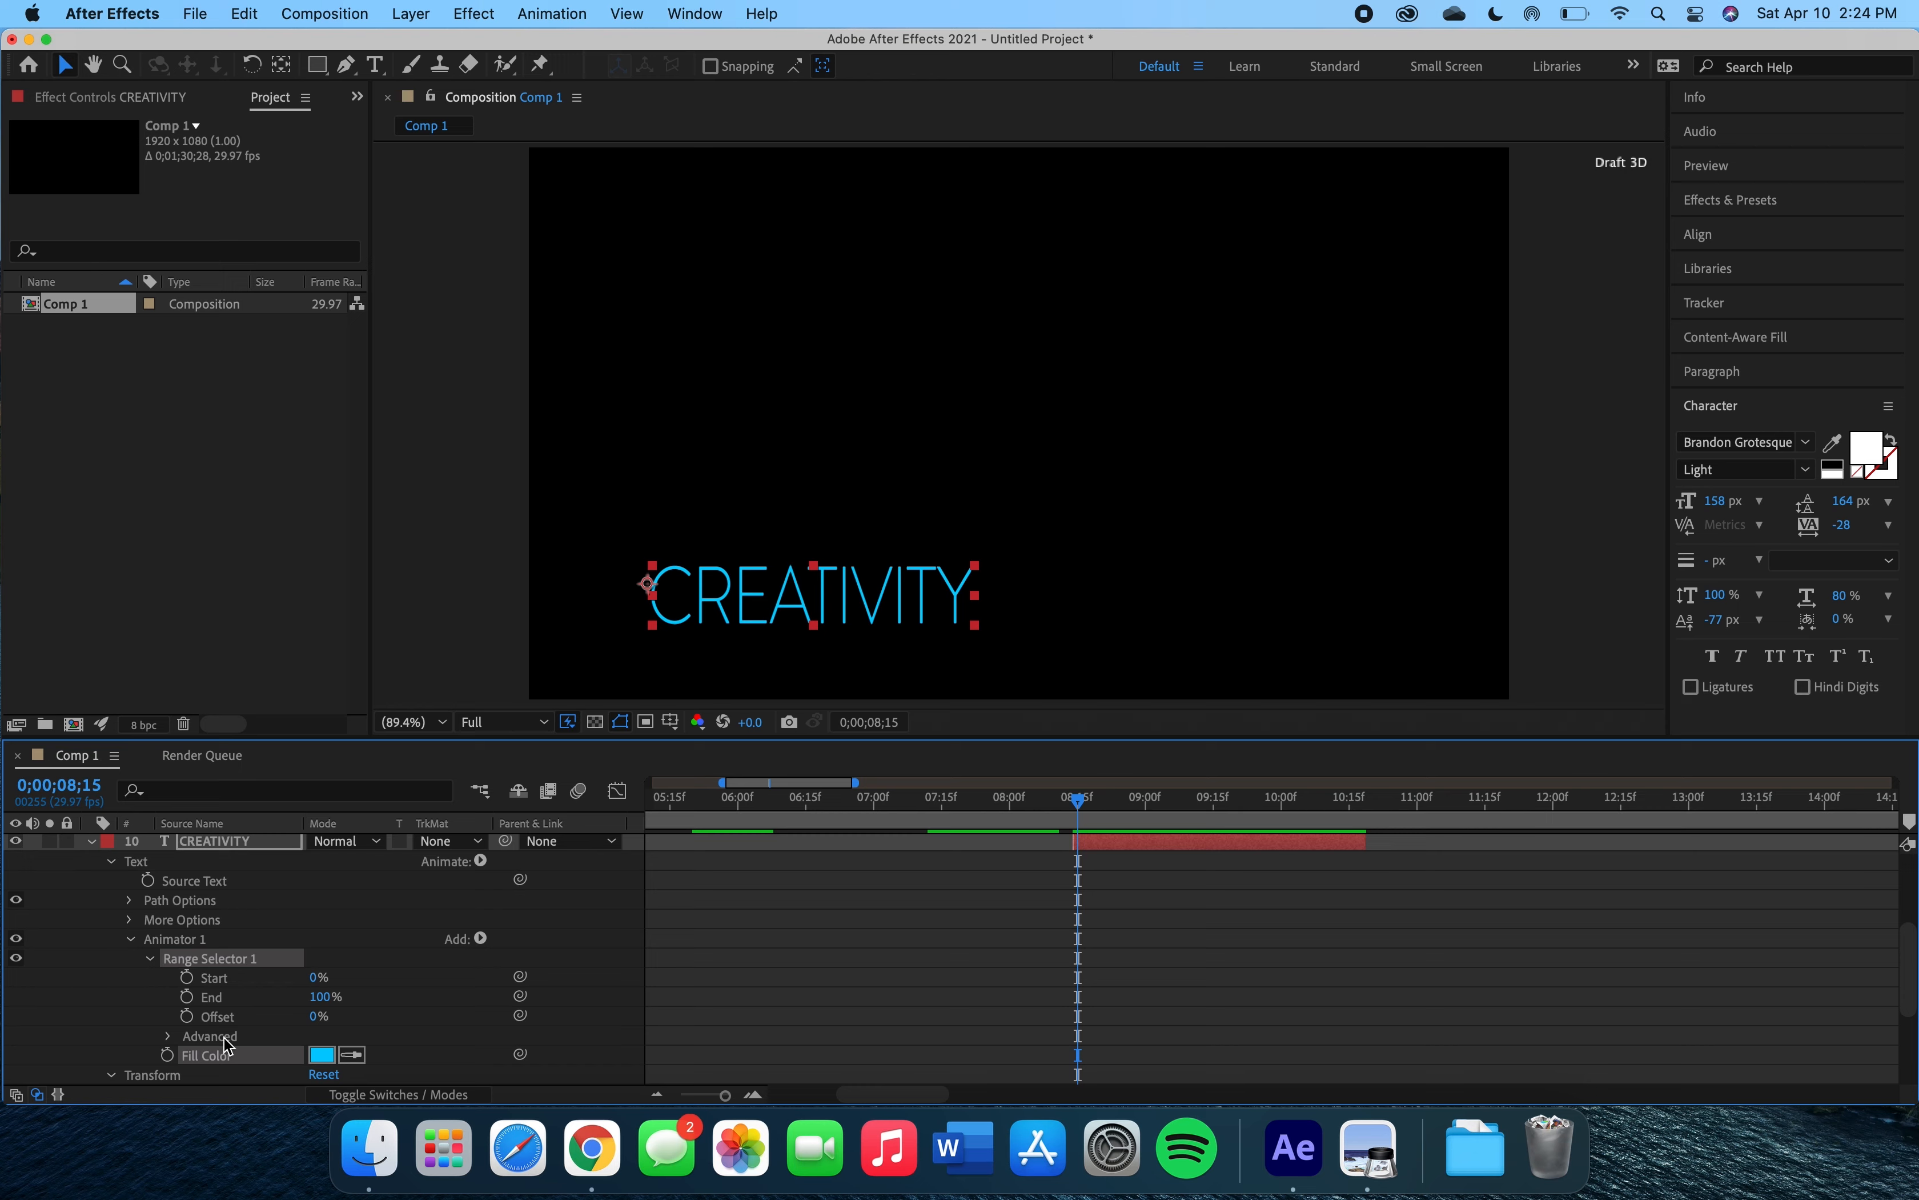
pyautogui.click(188, 978)
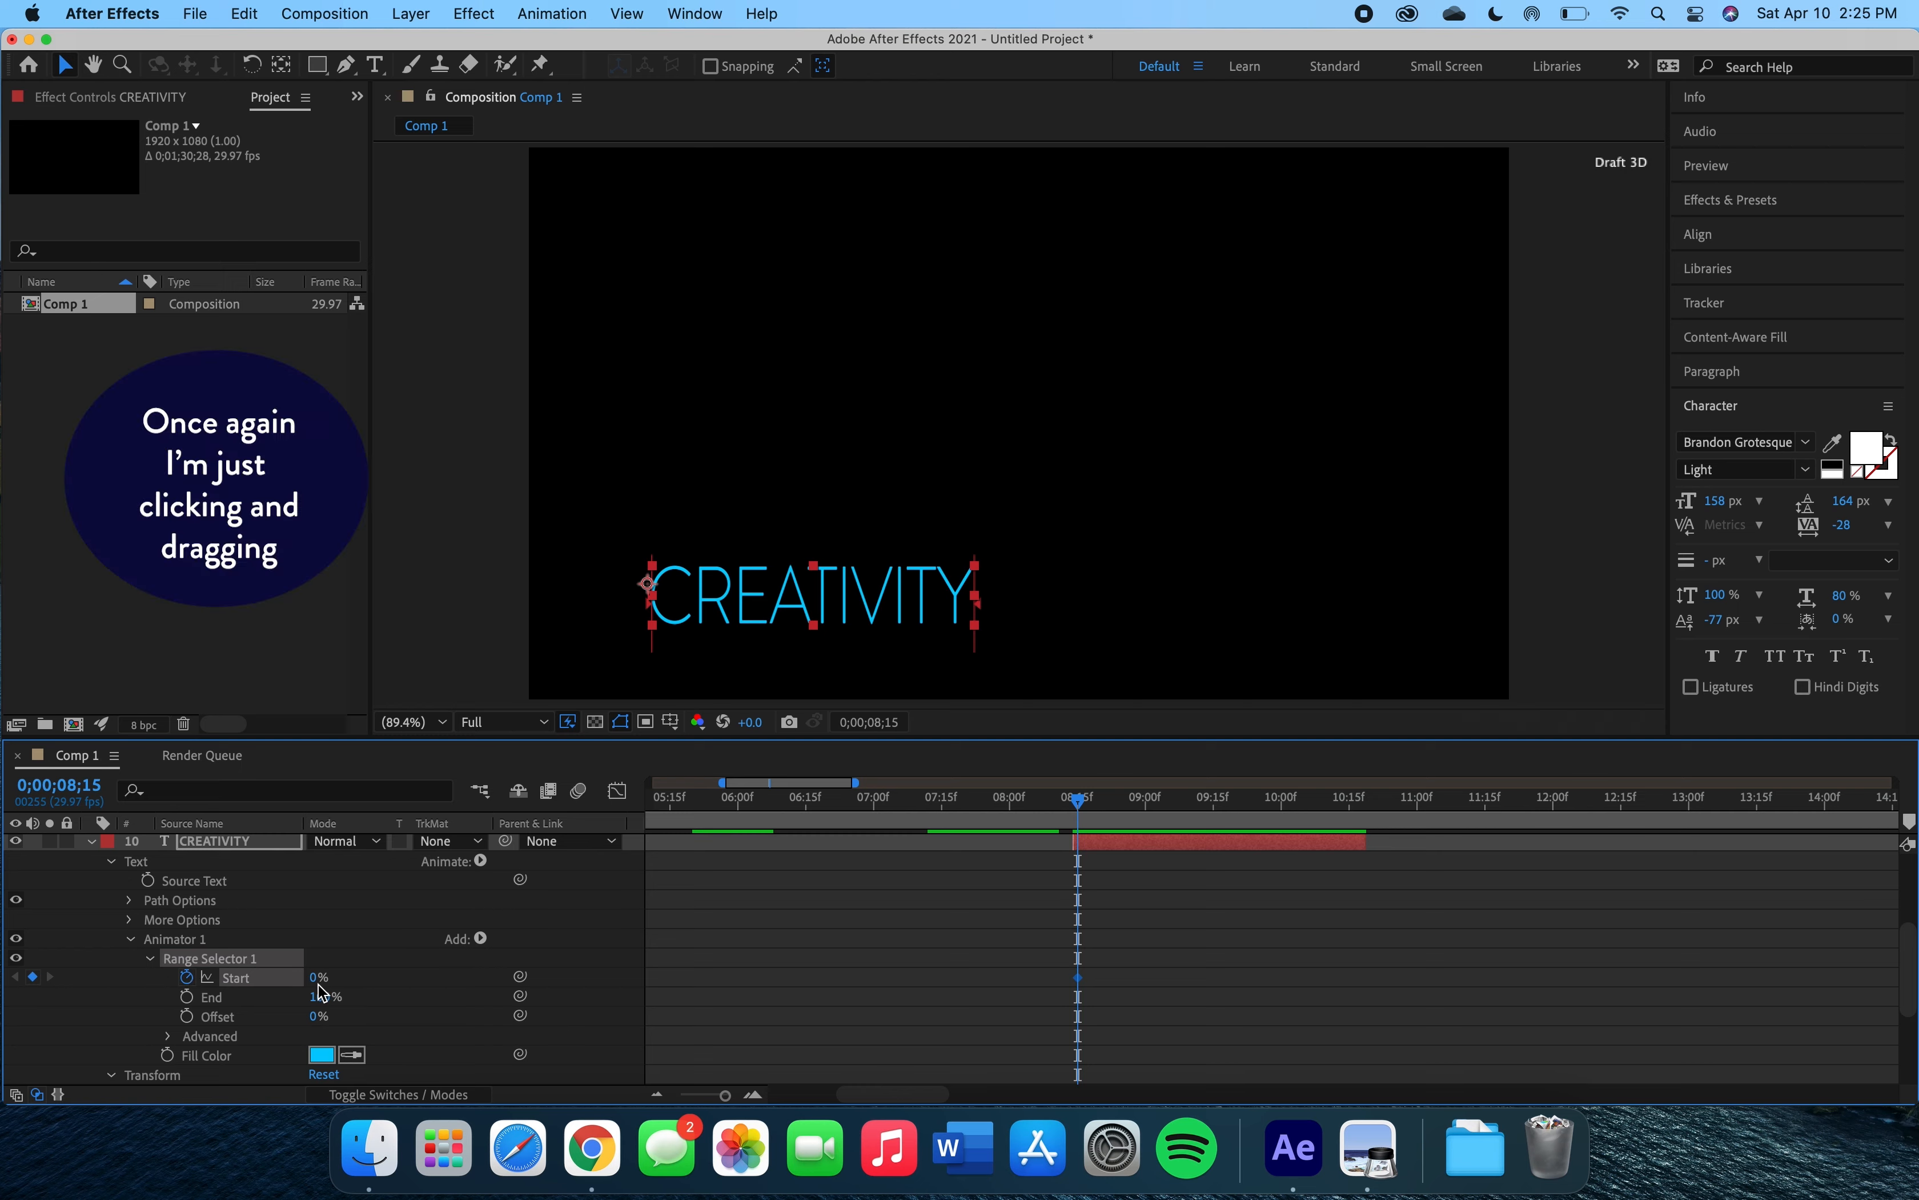
pyautogui.moveTo(316, 990)
pyautogui.mouseDown()
pyautogui.moveTo(443, 973)
pyautogui.moveTo(305, 965)
pyautogui.moveTo(447, 960)
pyautogui.moveTo(311, 961)
pyautogui.mouseUp()
pyautogui.click(187, 996)
pyautogui.moveTo(323, 1001)
pyautogui.mouseDown()
pyautogui.moveTo(178, 996)
pyautogui.moveTo(316, 1001)
pyautogui.mouseUp()
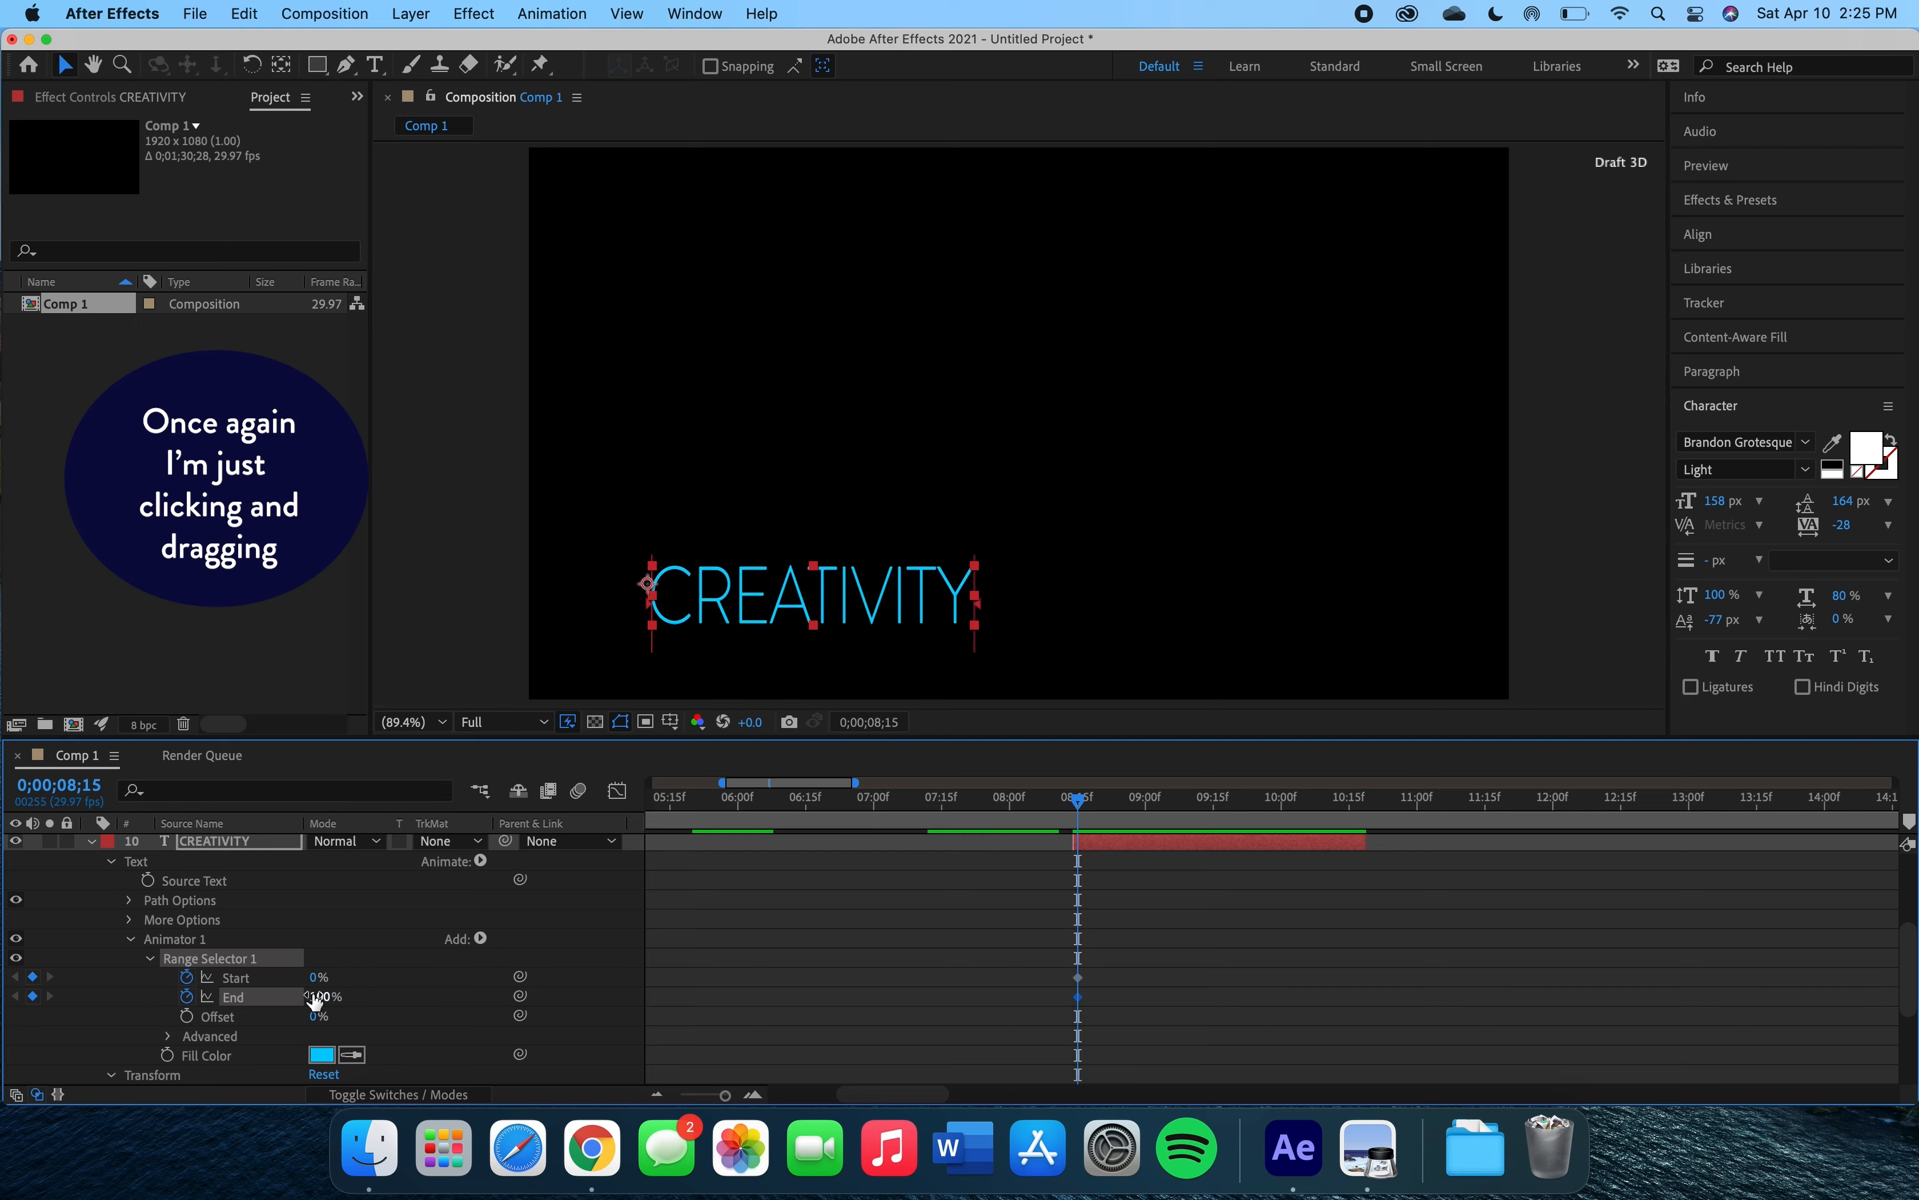
pyautogui.click(187, 1017)
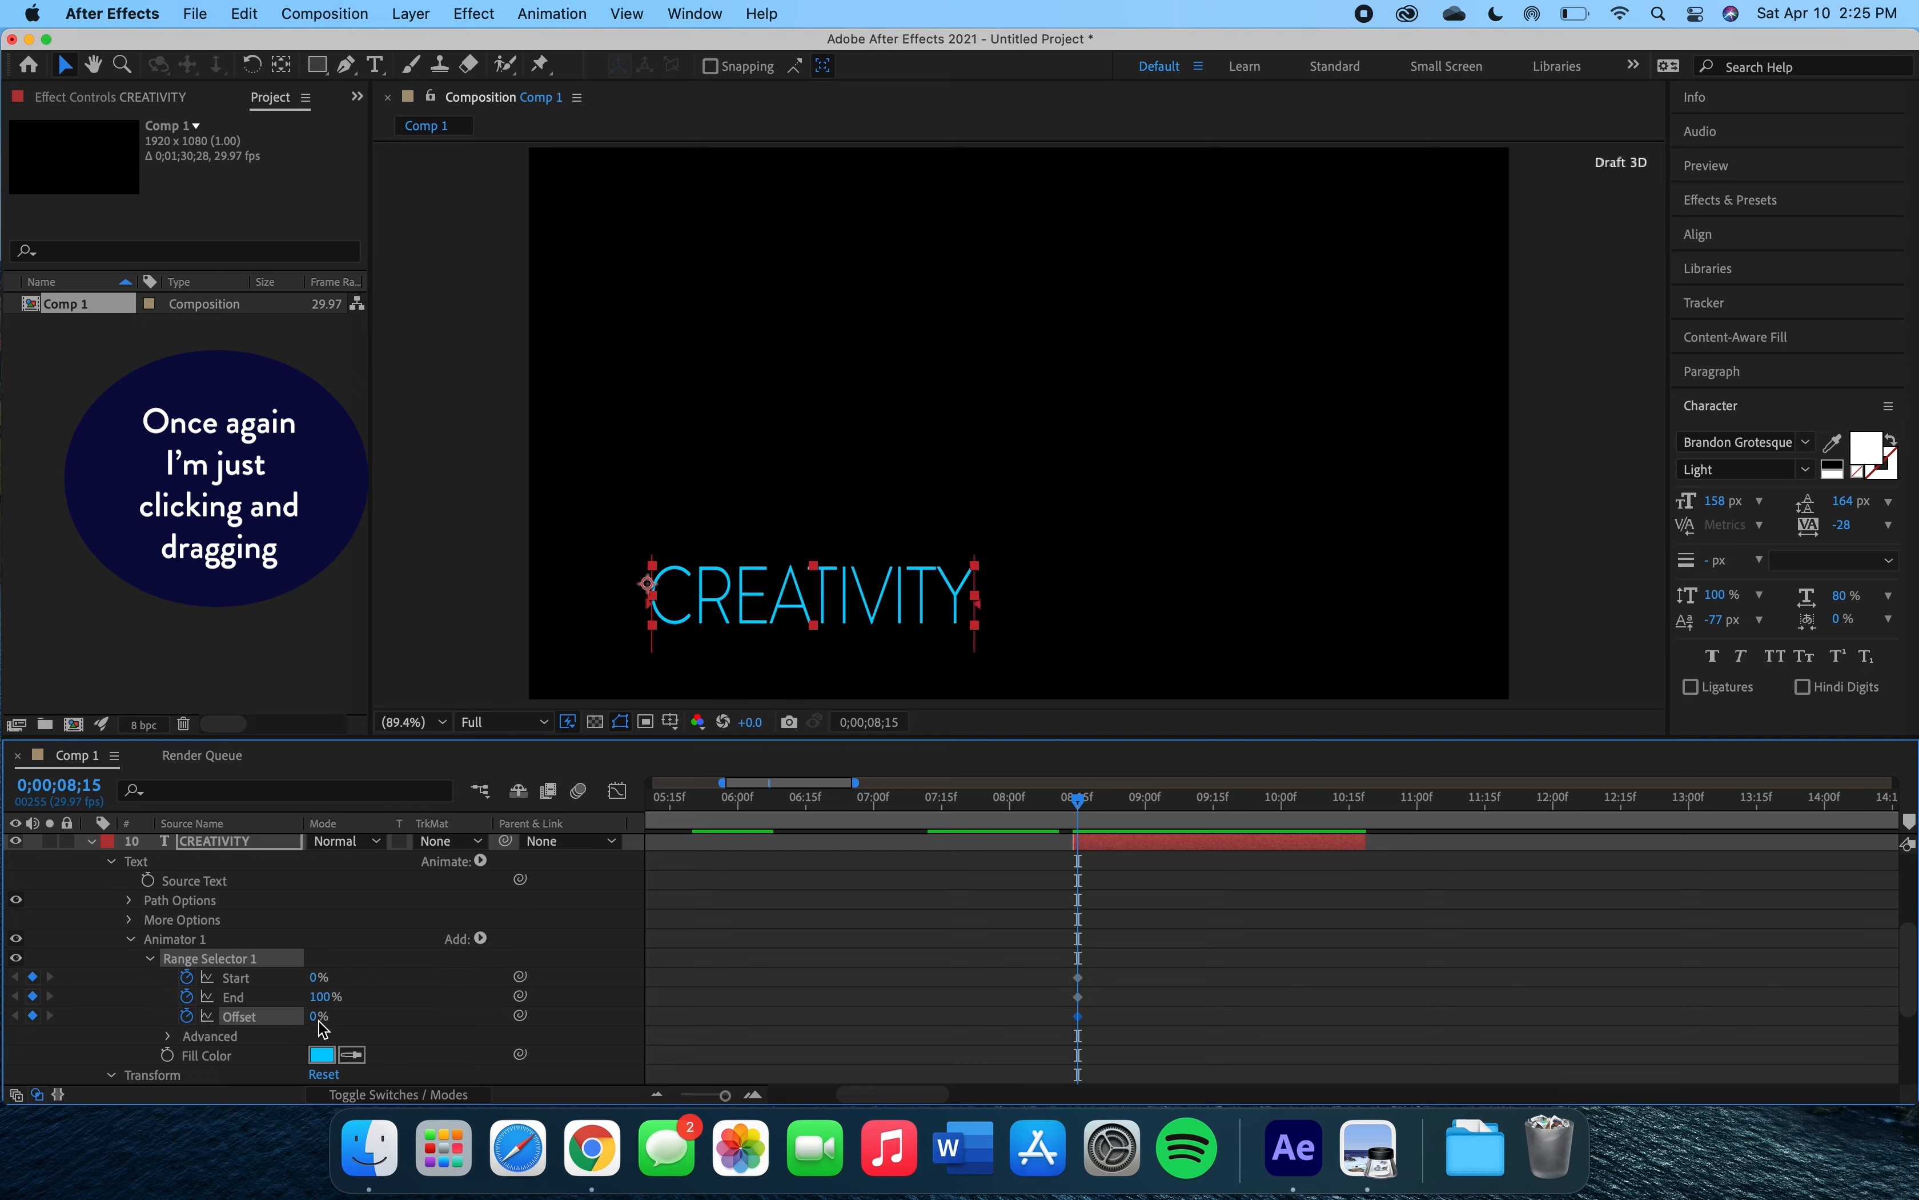
# Set the range selector's End to 36% and Offset to -38% at the first keyframe.
pyautogui.moveTo(318, 1023); pyautogui.dragTo(195, 970)
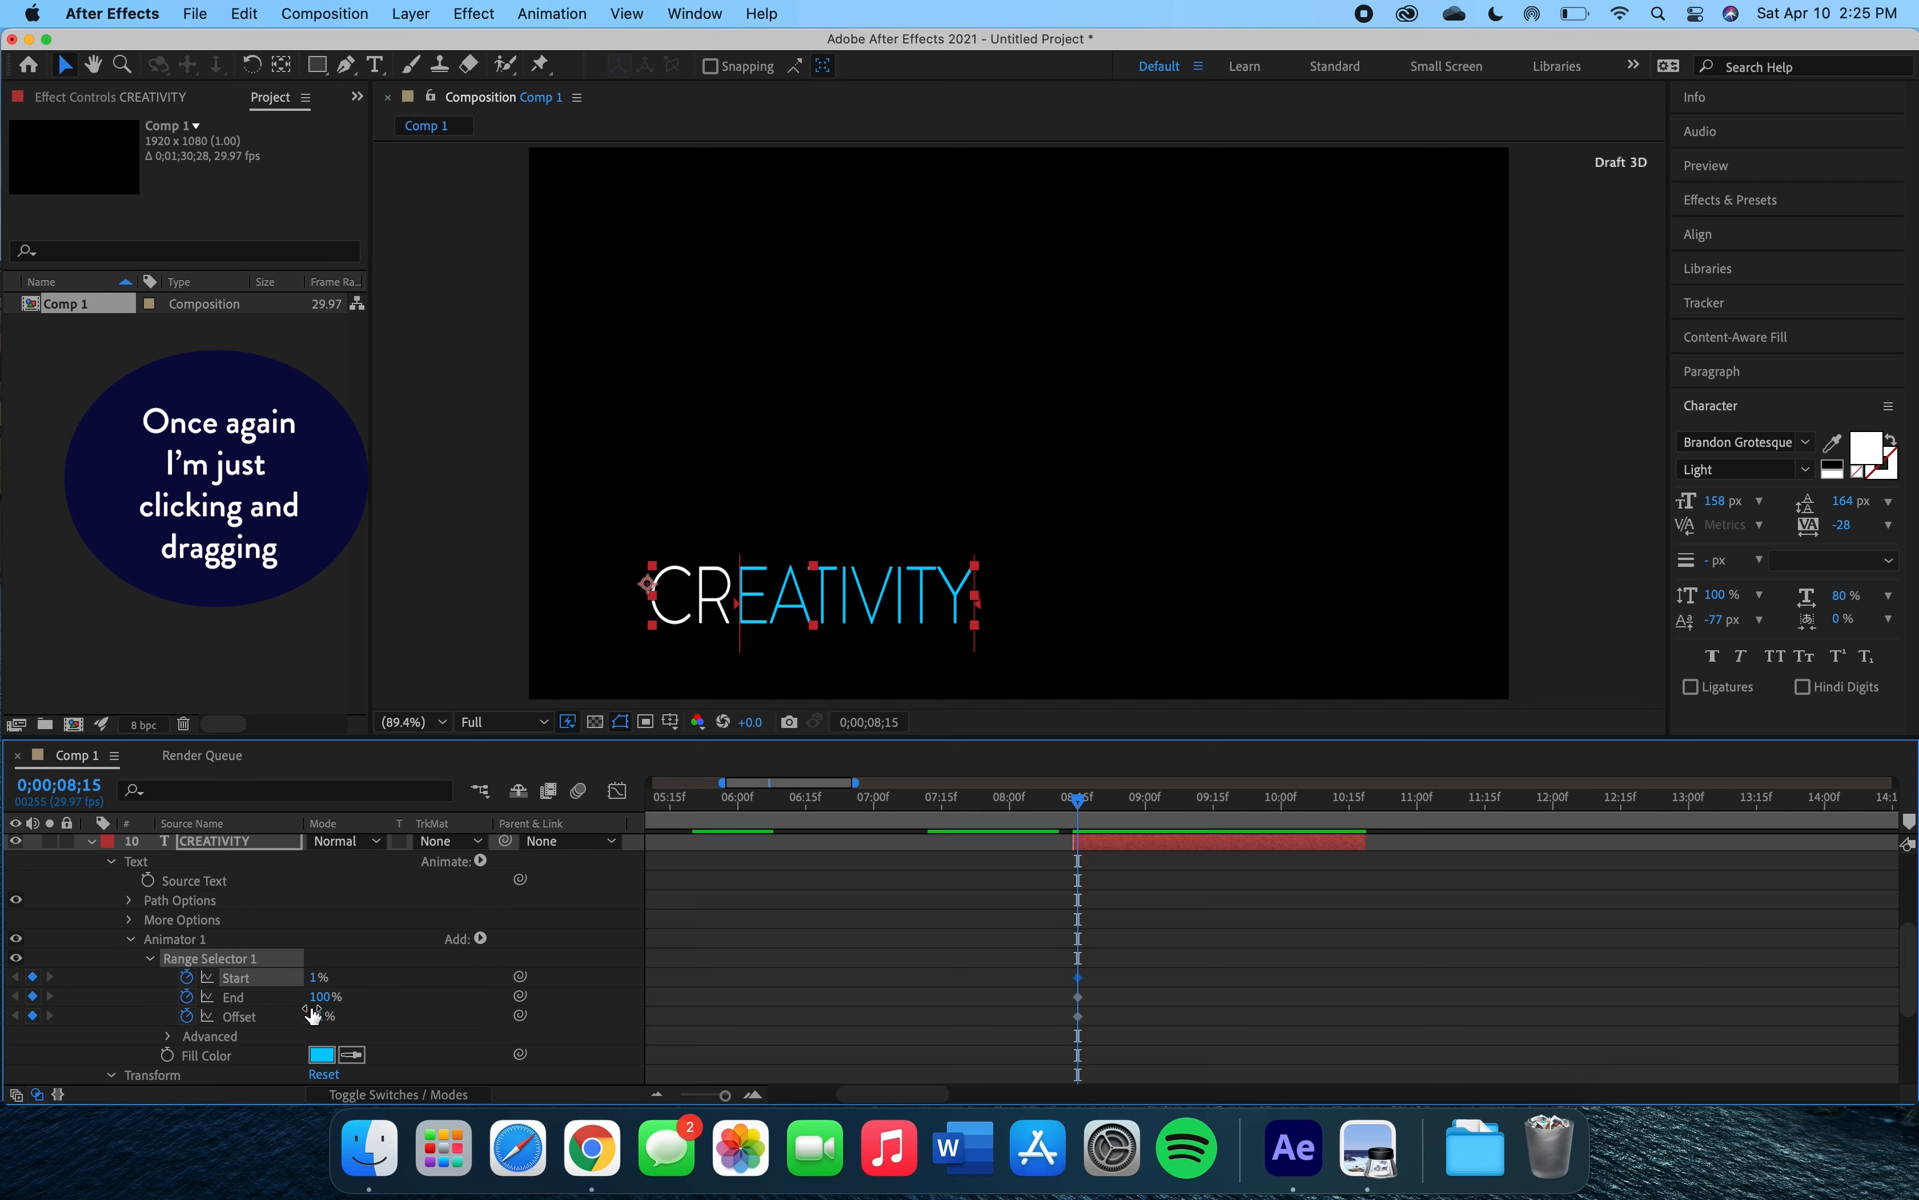
pyautogui.moveTo(319, 1025); pyautogui.dragTo(269, 996)
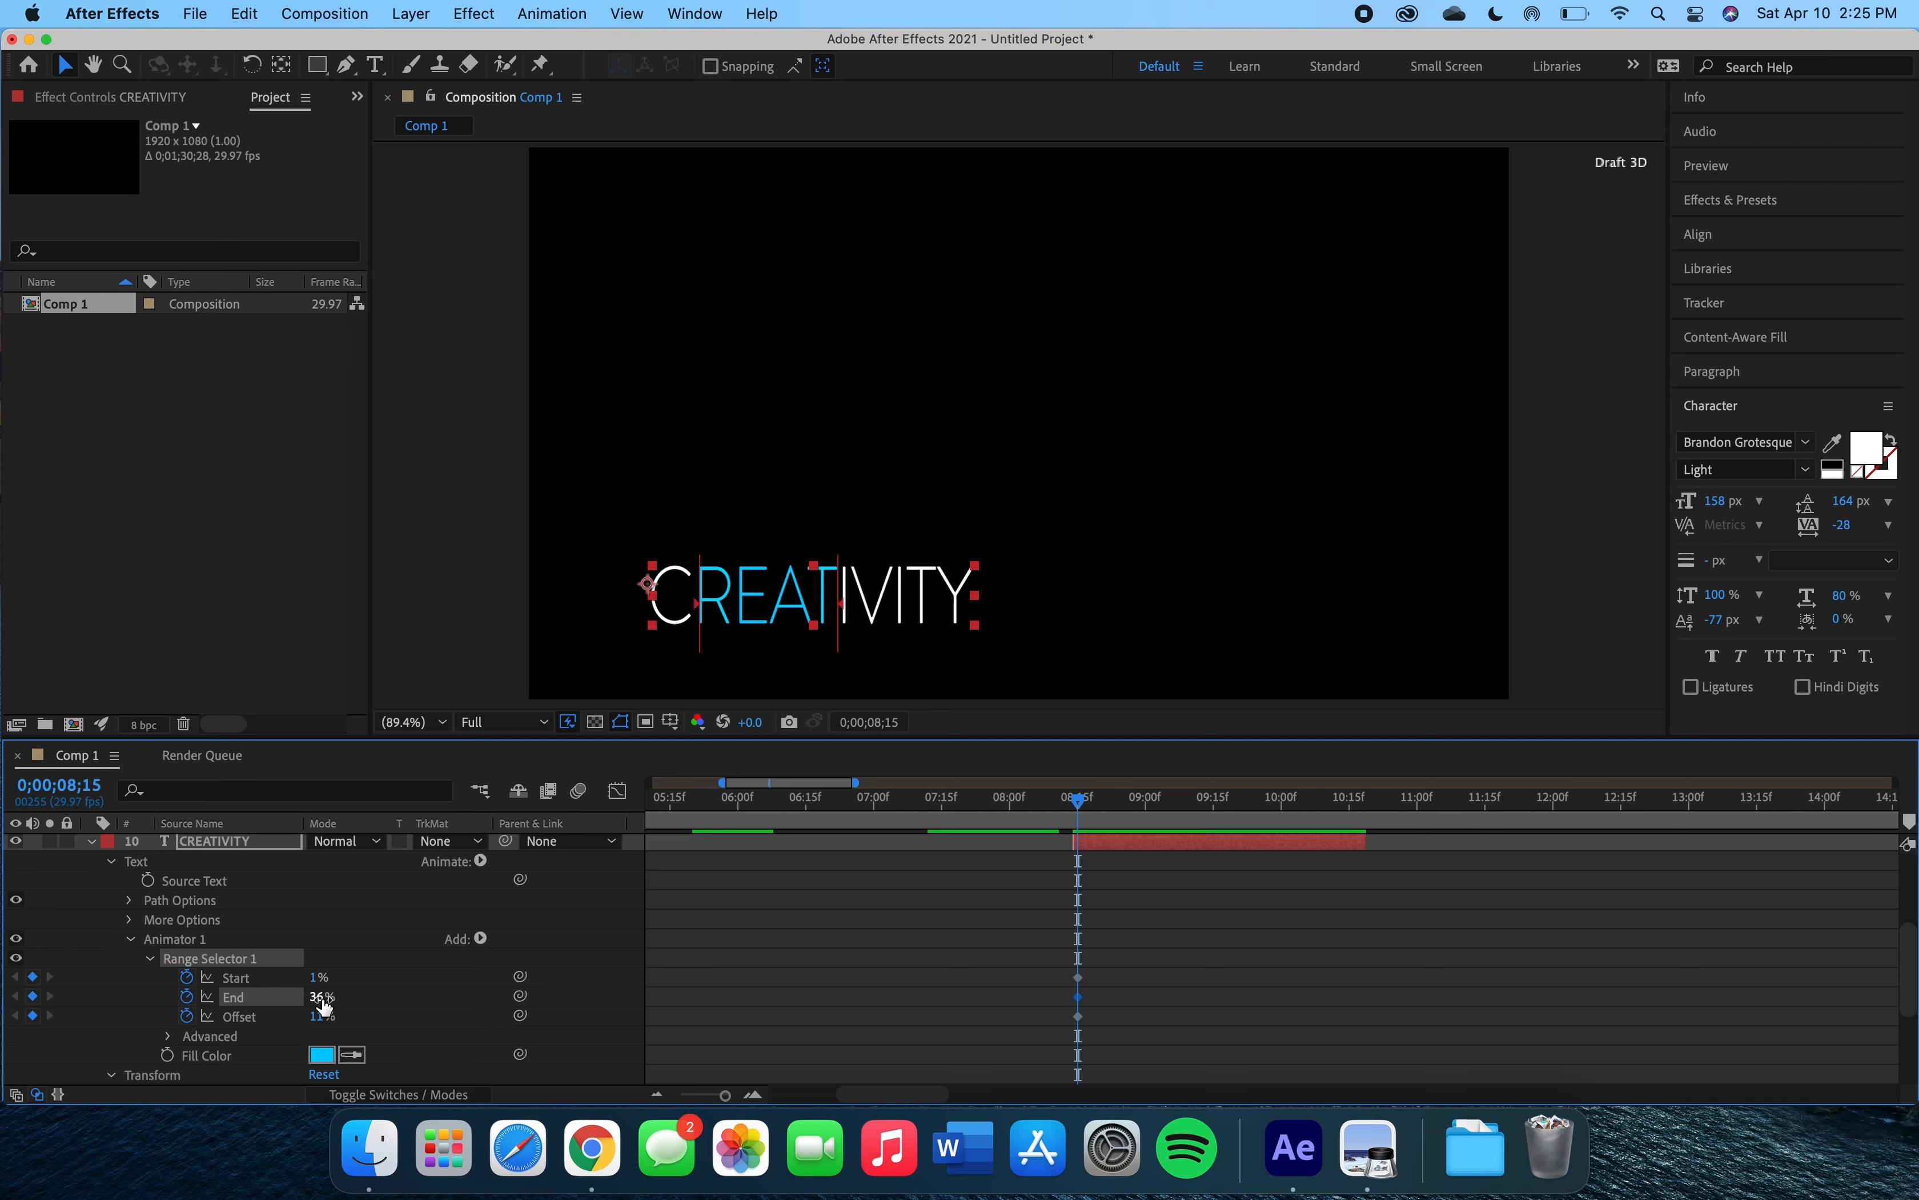
pyautogui.moveTo(317, 991)
pyautogui.mouseDown()
pyautogui.moveTo(294, 992)
pyautogui.moveTo(325, 1017)
pyautogui.moveTo(286, 1016)
pyautogui.mouseUp()
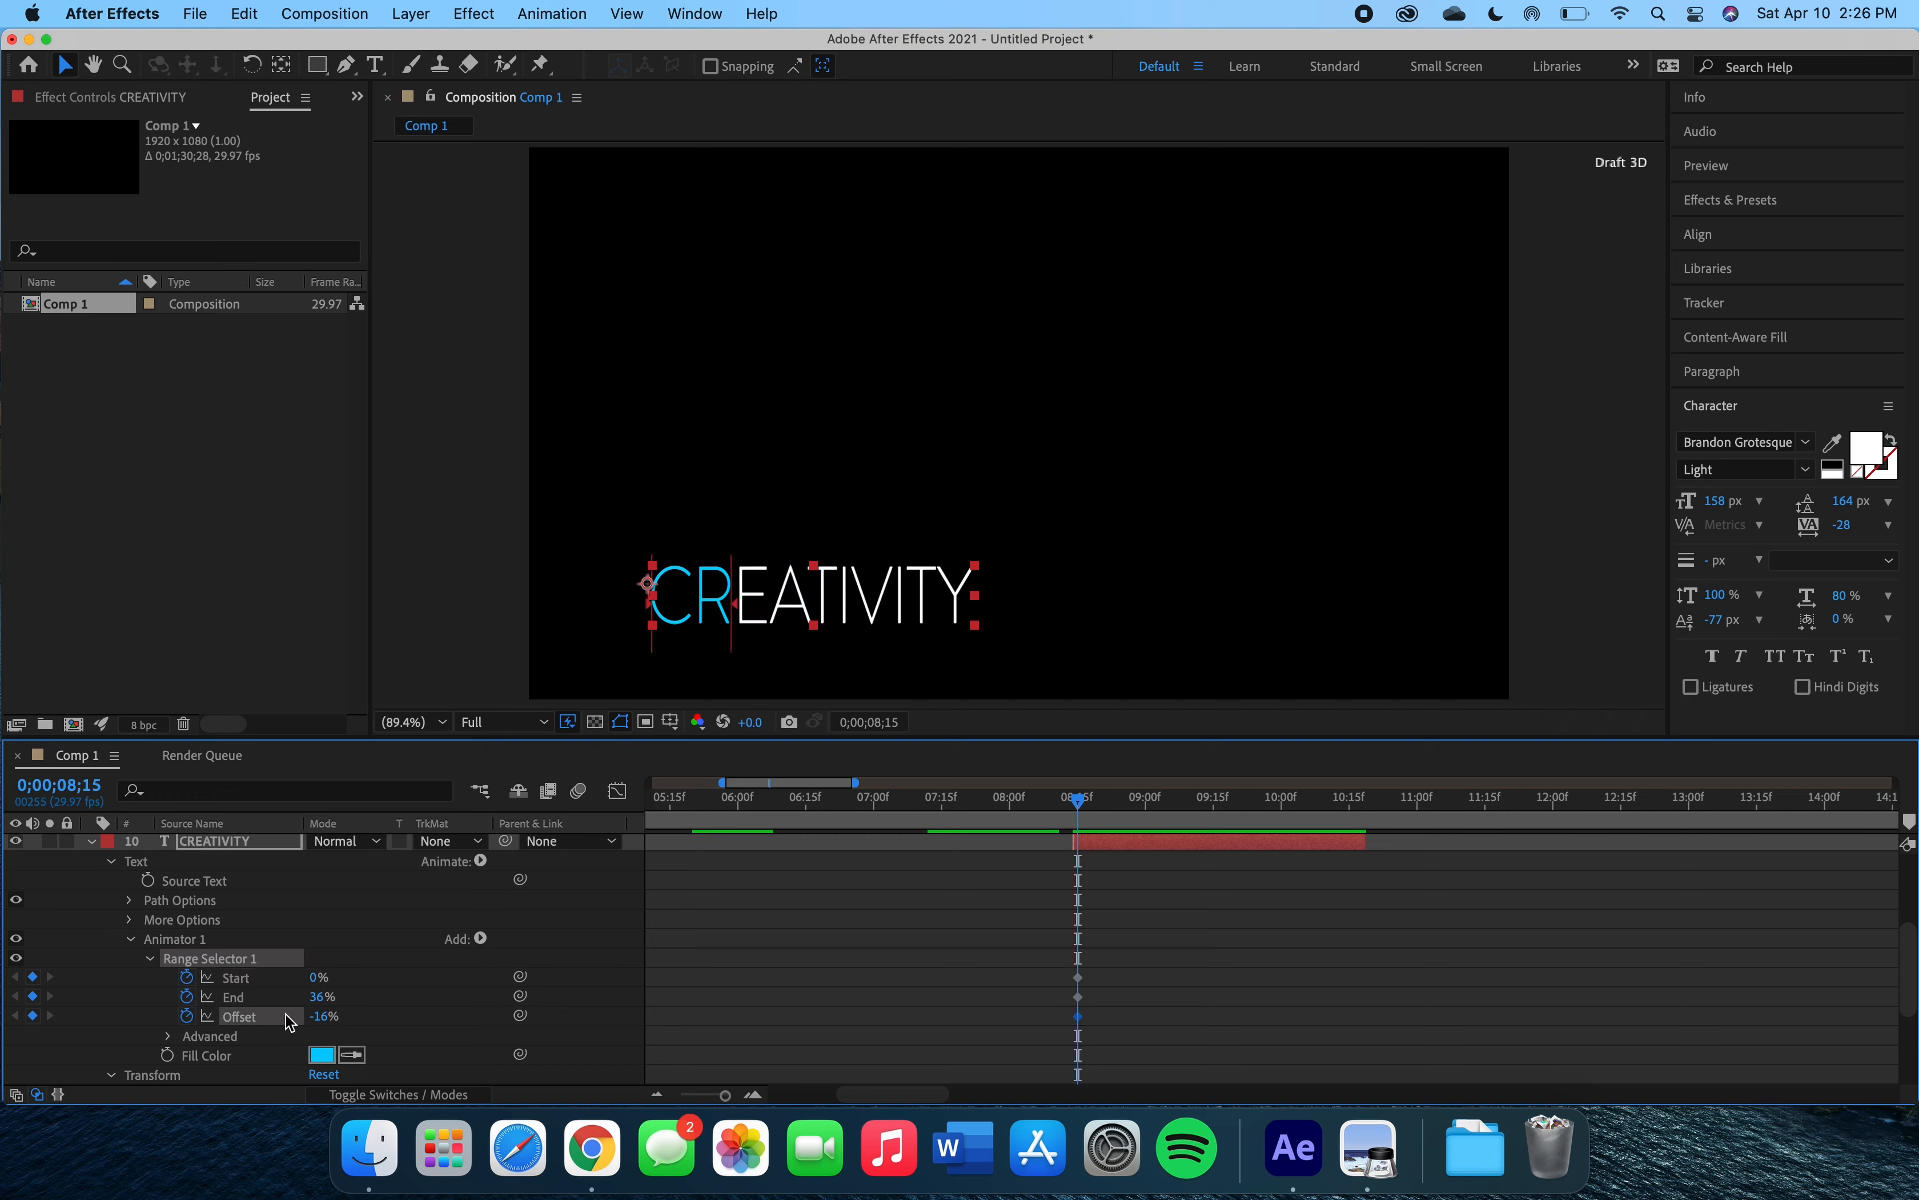
pyautogui.press('space')
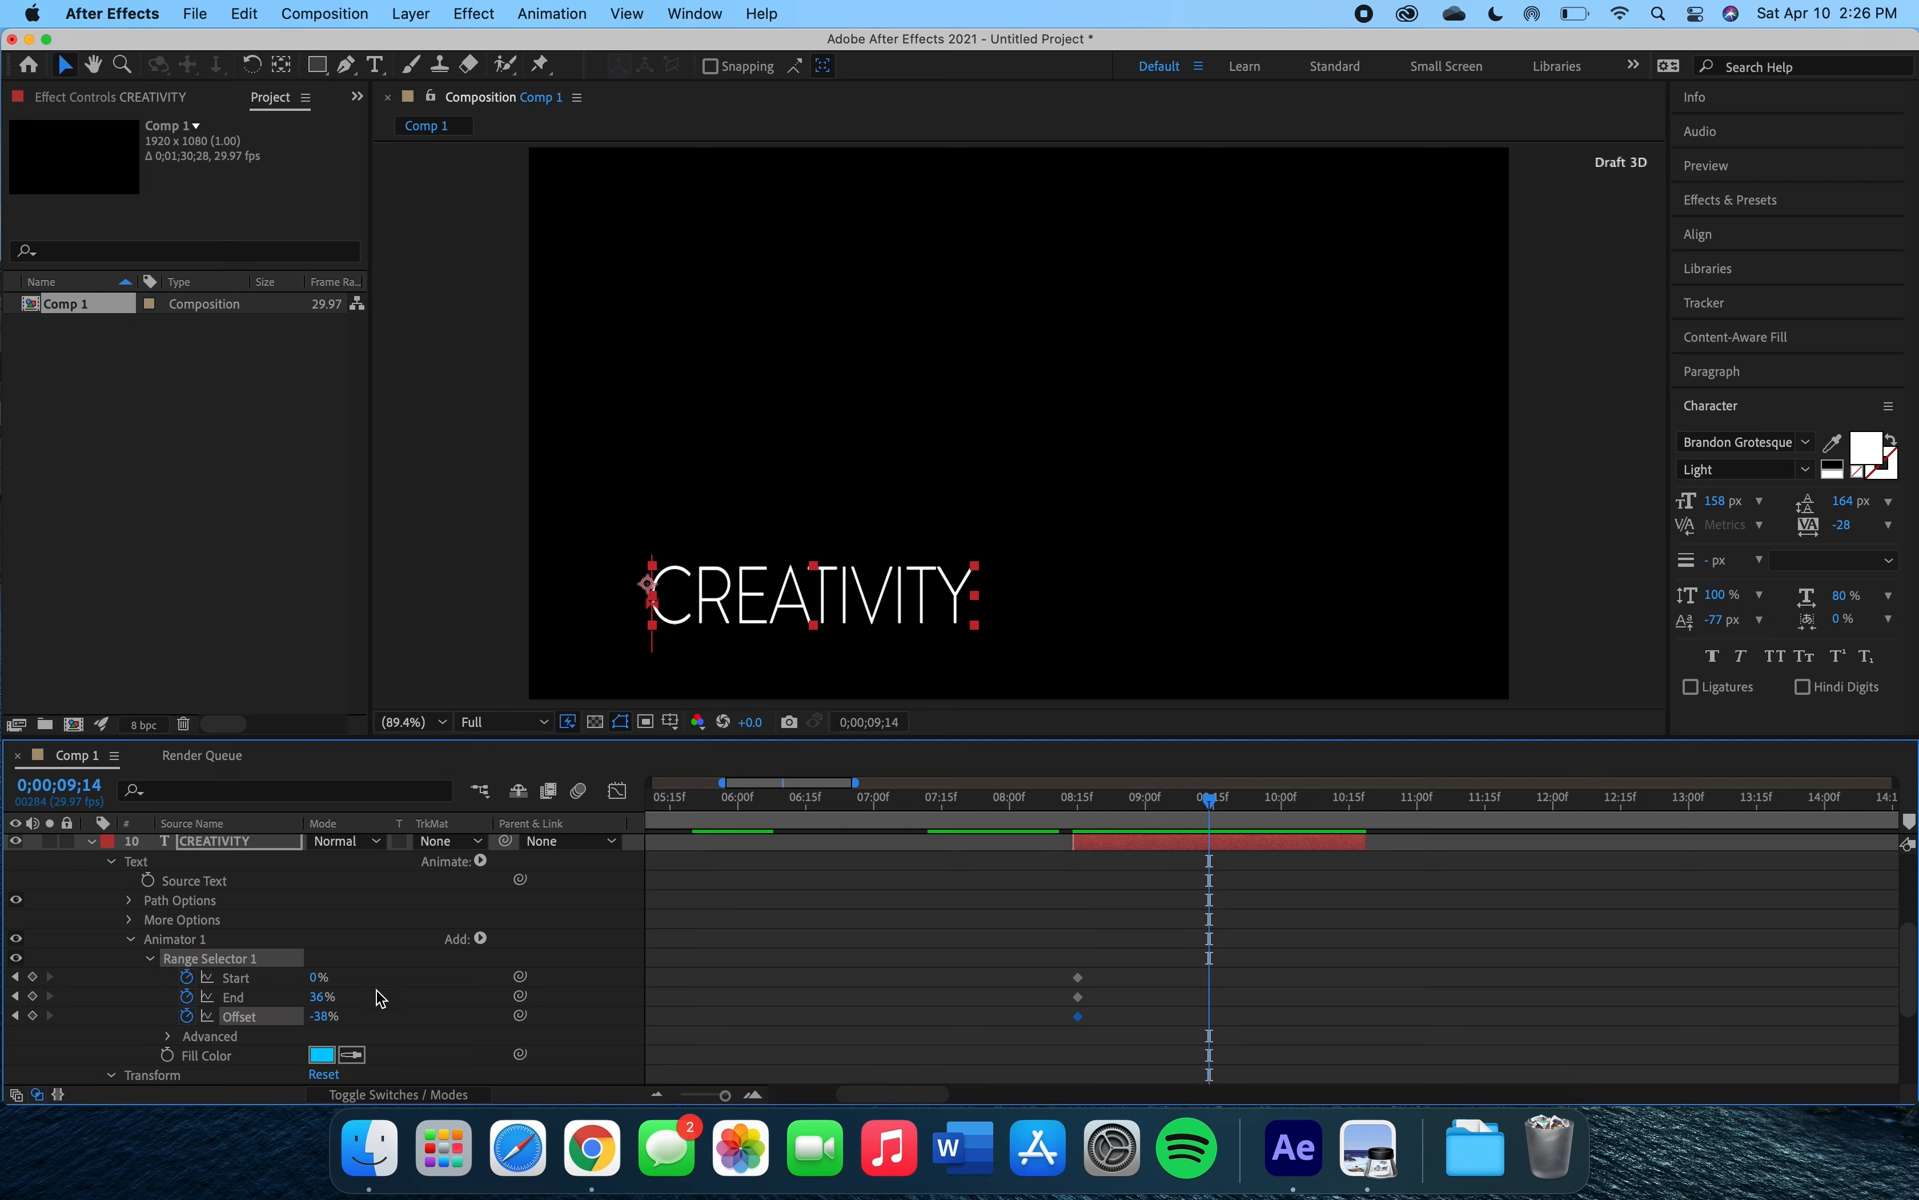
# Add Offset keyframes between about 0;00;09;14 and 0;00;10;12, including 68% at 0;00;10;01, so the cyan highlight sweeps across the word.
pyautogui.moveTo(322, 1024)
pyautogui.mouseDown()
pyautogui.moveTo(409, 998)
pyautogui.moveTo(343, 996)
pyautogui.mouseUp()
pyautogui.moveTo(1211, 800); pyautogui.dragTo(1289, 802)
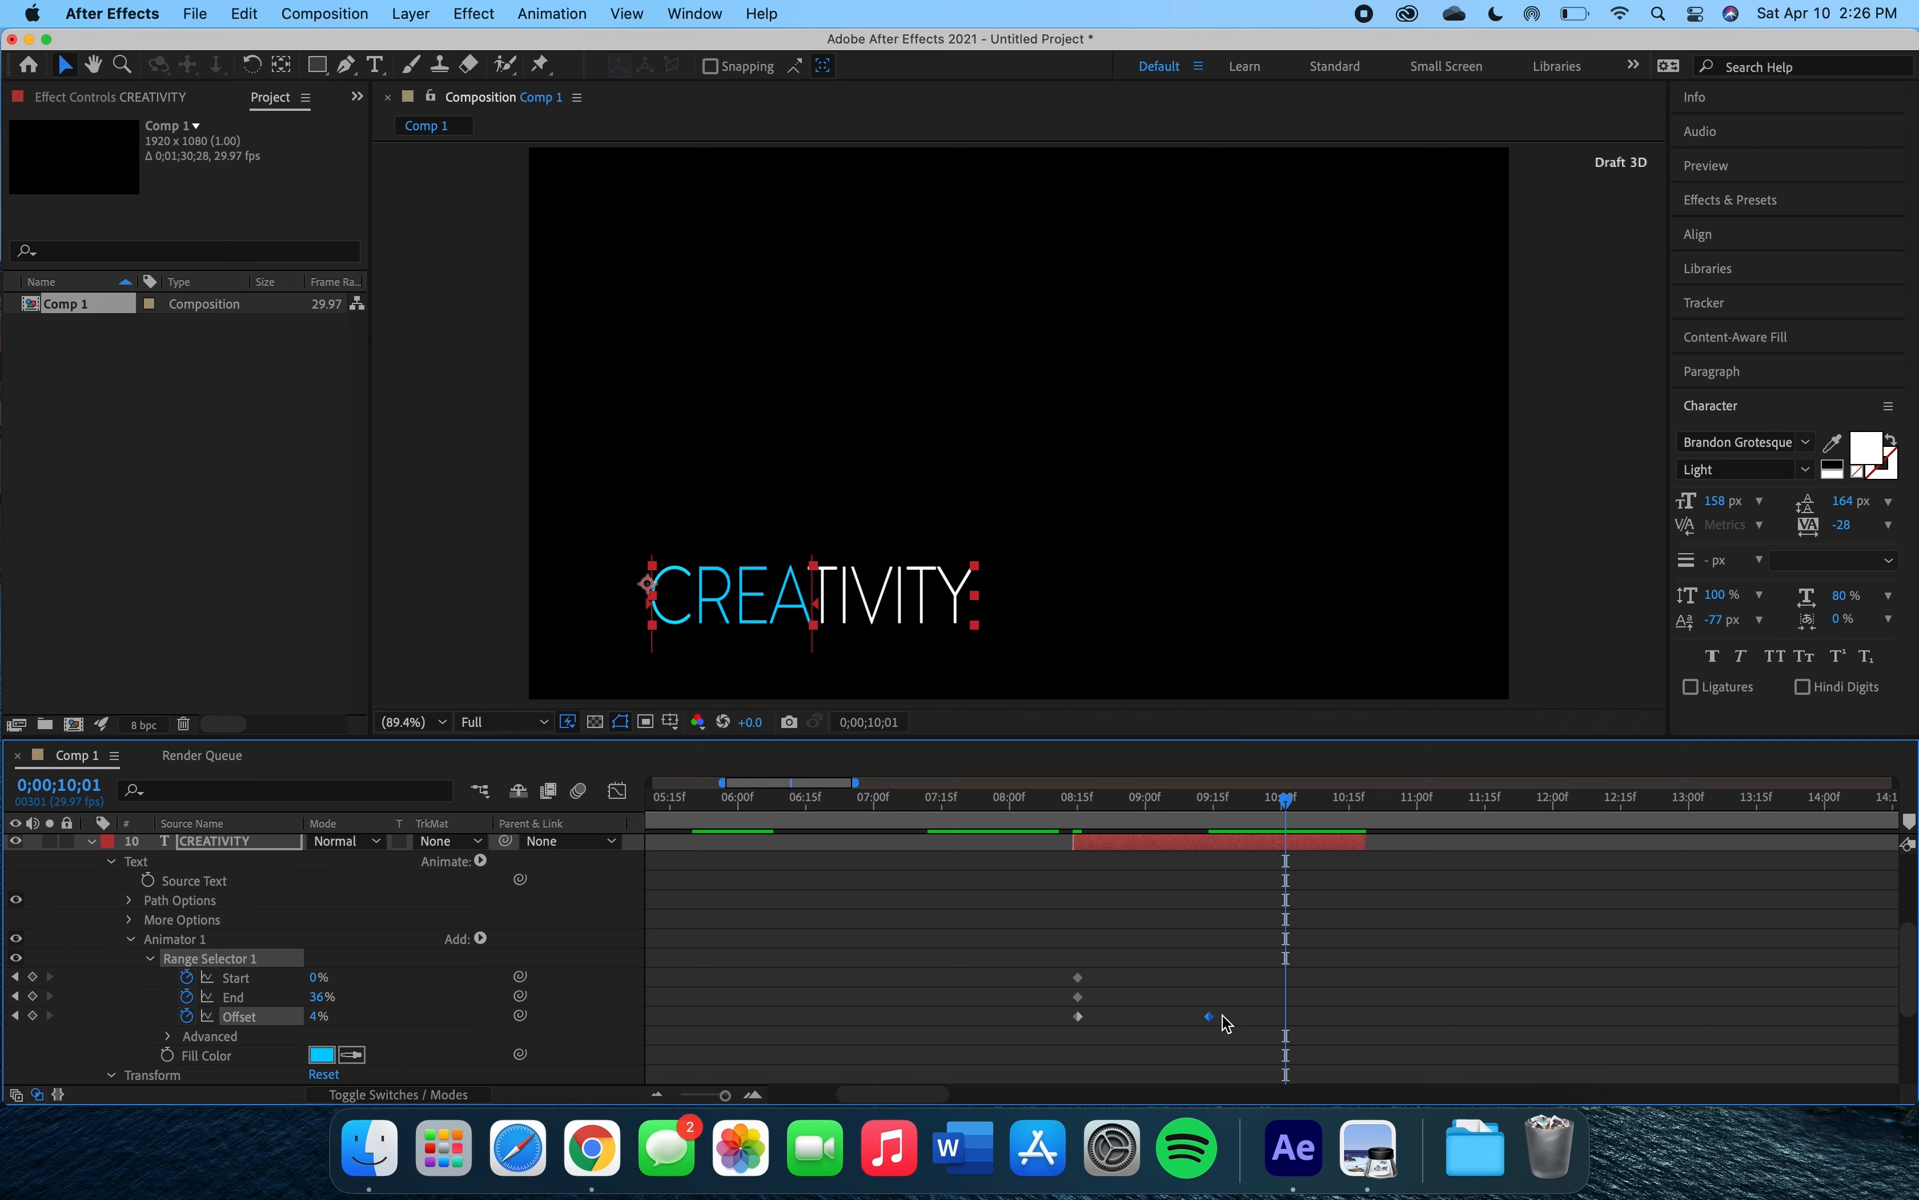
pyautogui.moveTo(323, 1030); pyautogui.dragTo(391, 1026)
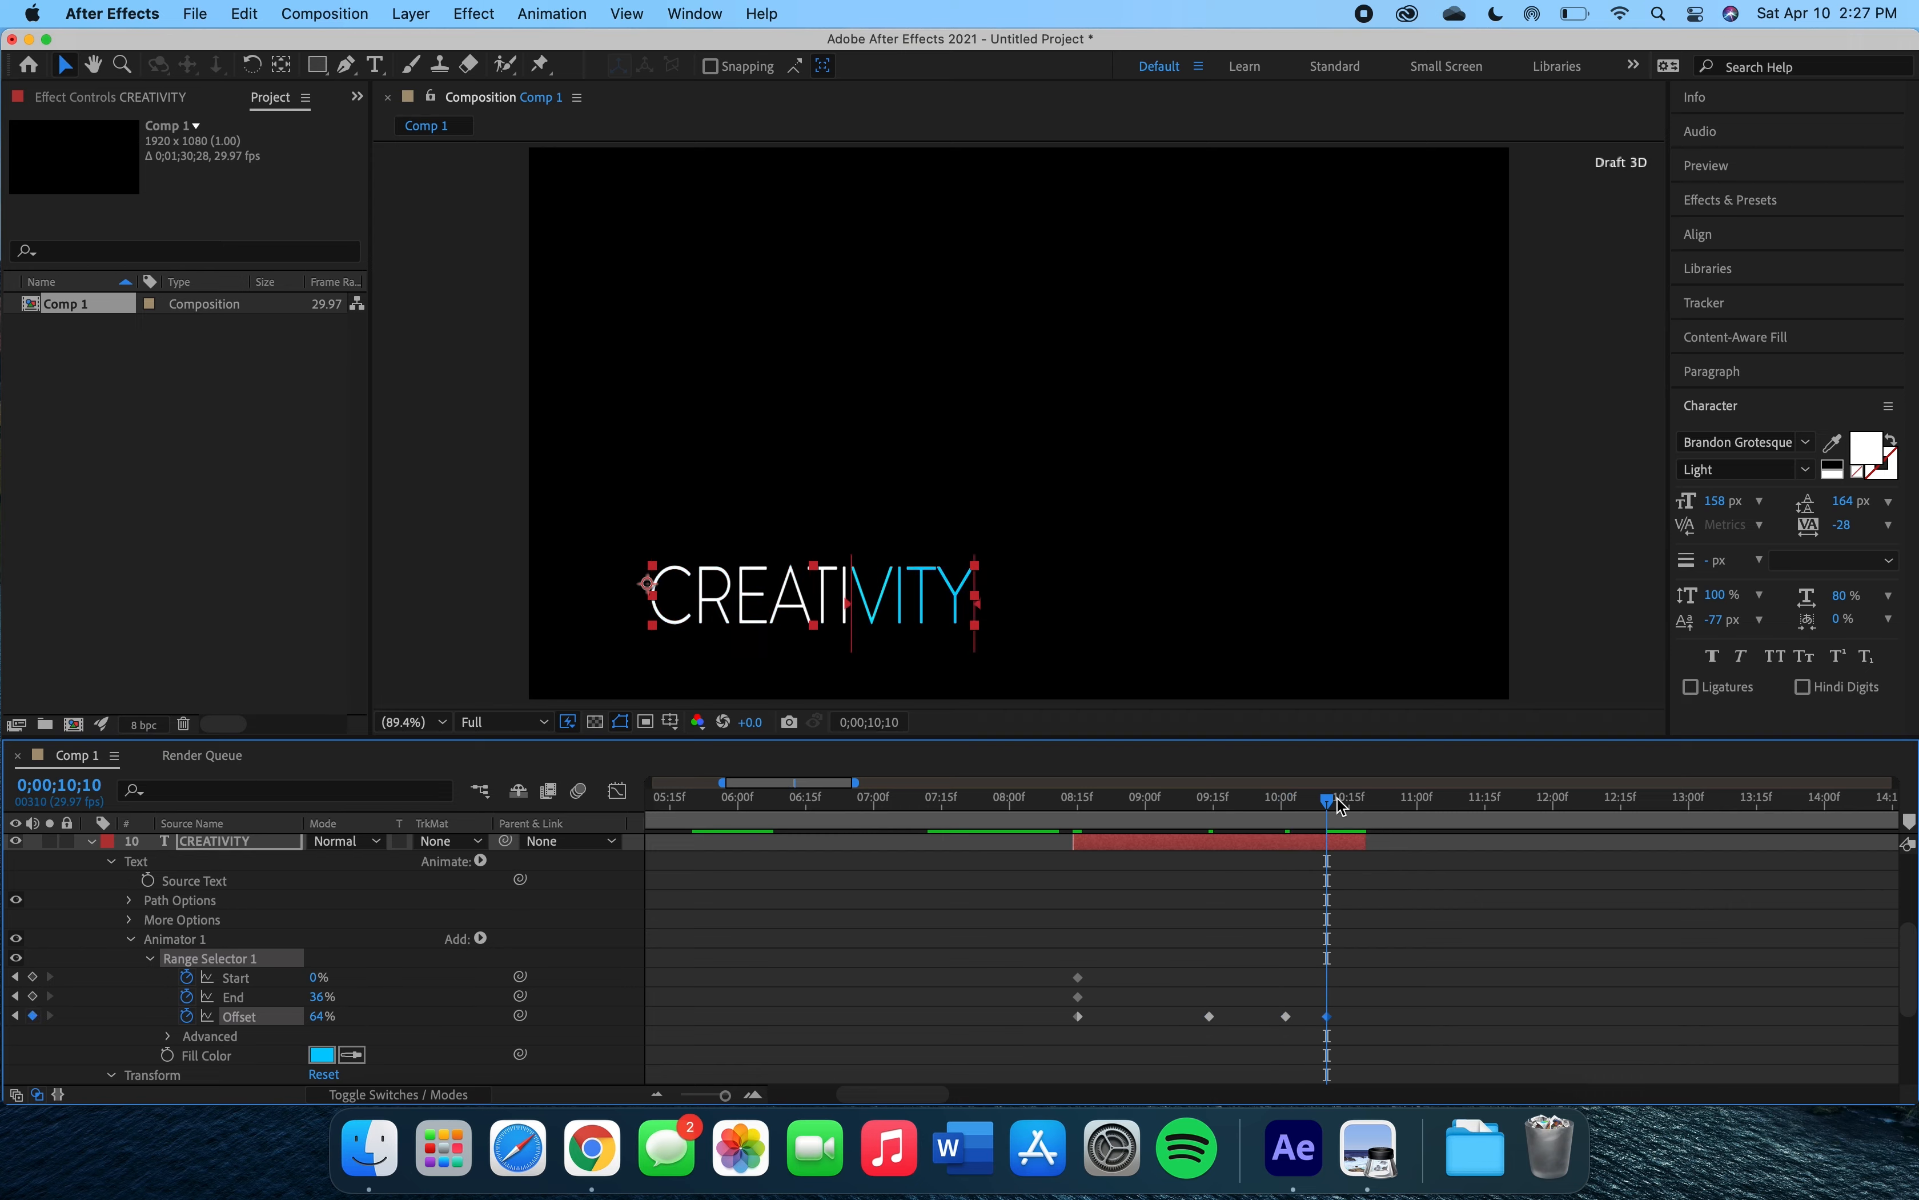
pyautogui.moveTo(1329, 800); pyautogui.dragTo(1349, 800)
pyautogui.moveTo(325, 1016); pyautogui.dragTo(373, 1016)
# Preview the 'CREATIVITY' color sweep from about 0;00;08;14.
pyautogui.click(1072, 801)
pyautogui.press('space')
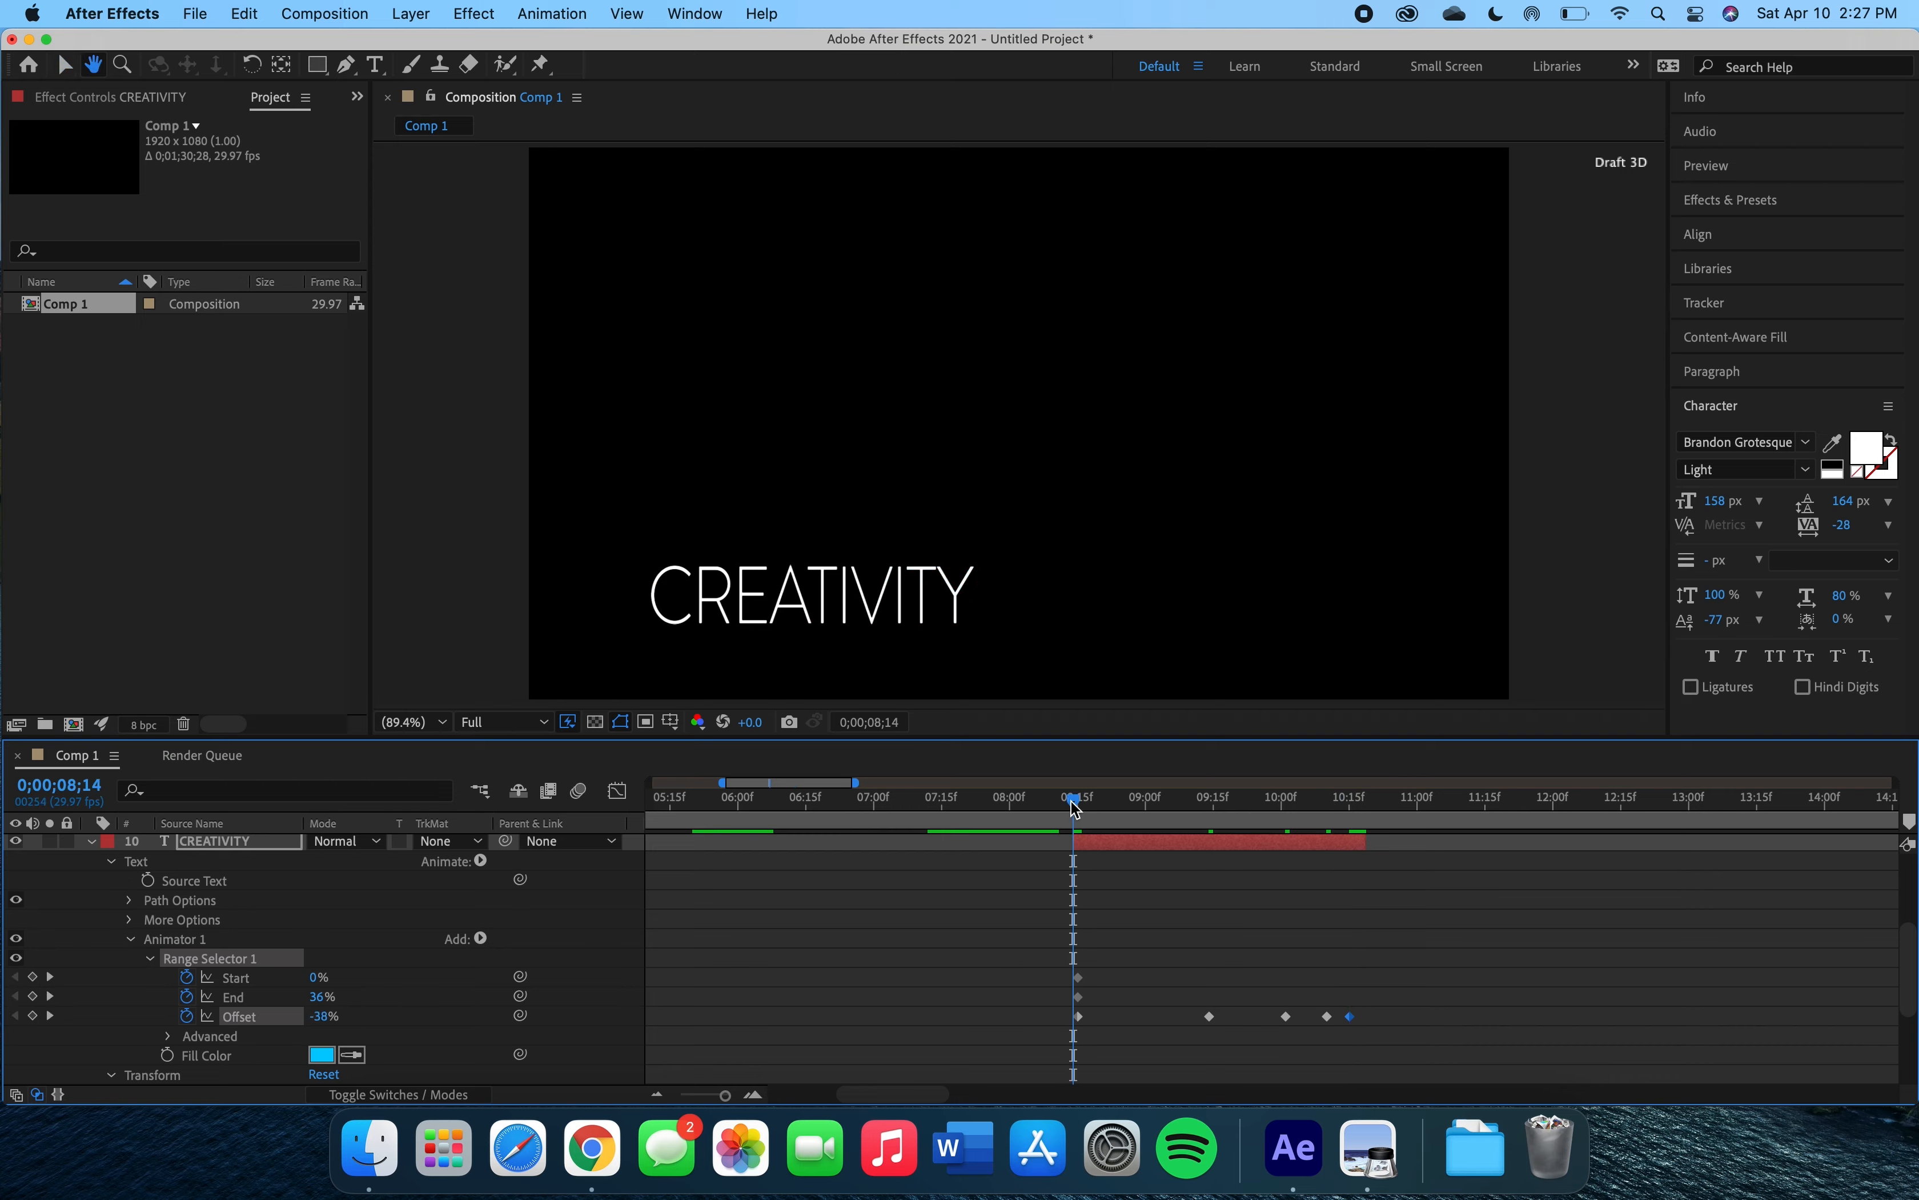
pyautogui.press('space')
pyautogui.moveTo(1468, 808); pyautogui.dragTo(1072, 792)
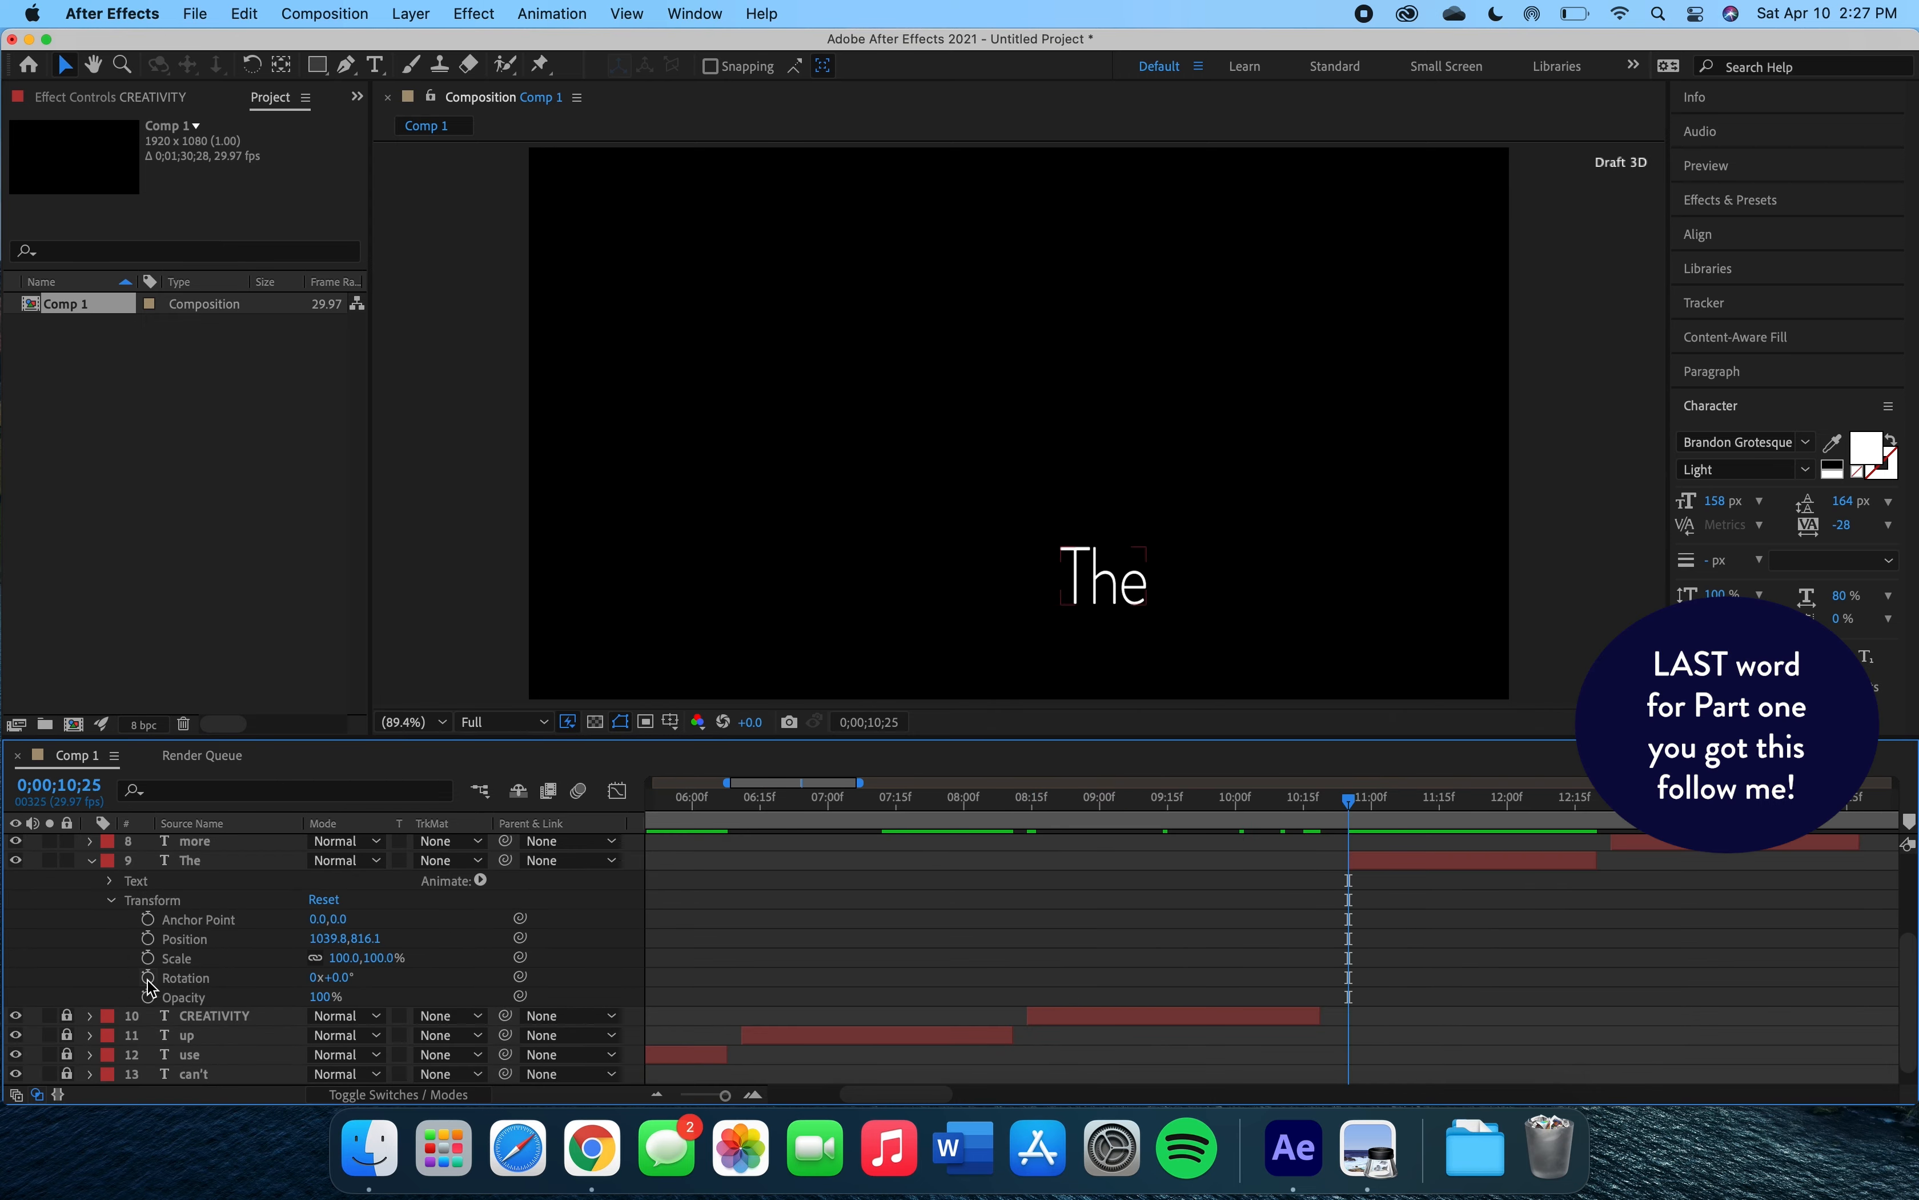
# Animate the 'The' layer's rotation from -180° at 0;00;10;25 to a second keyframe about 0;00;11;10, and preview the spin.
pyautogui.click(149, 978)
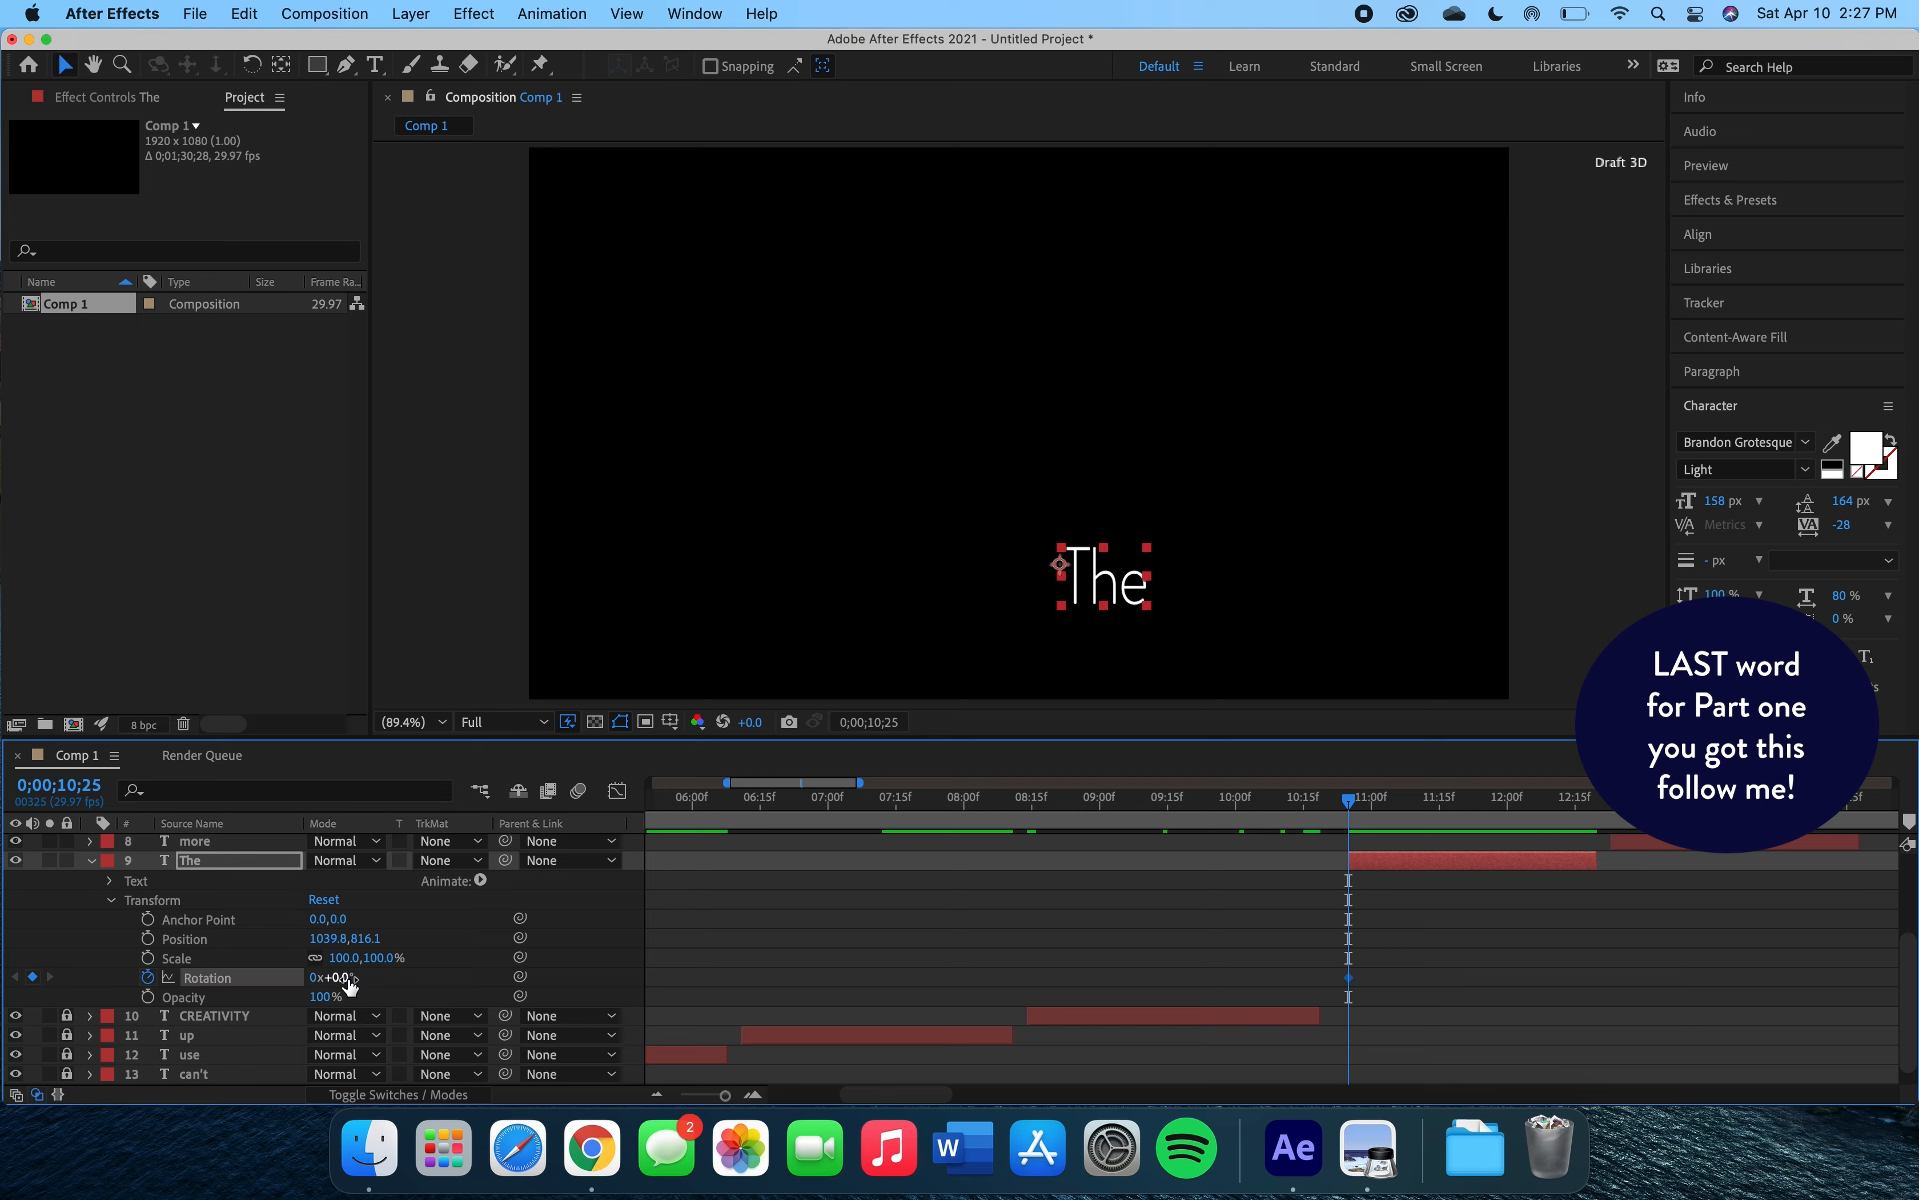
pyautogui.moveTo(349, 984); pyautogui.dragTo(131, 978)
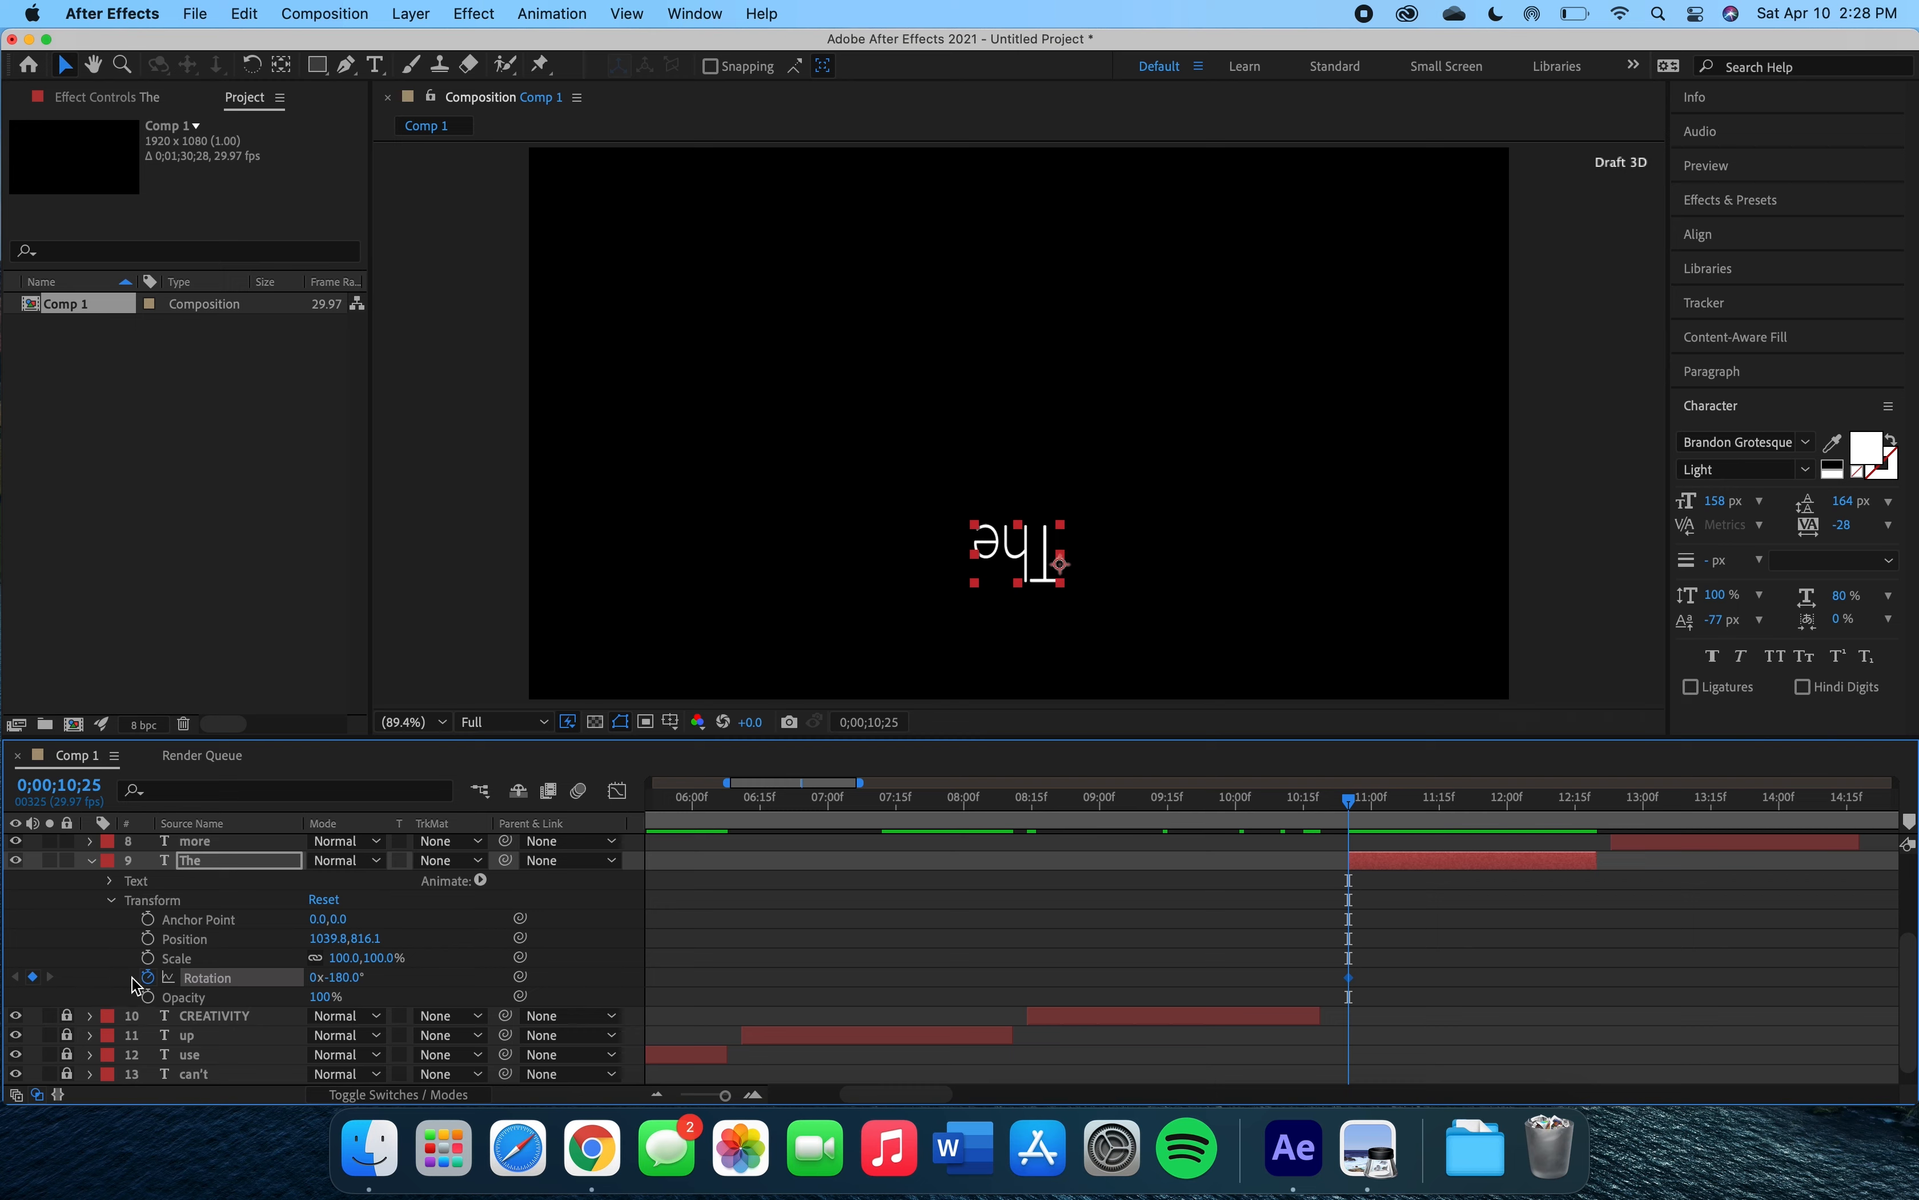
pyautogui.moveTo(1360, 808); pyautogui.dragTo(1463, 798)
pyautogui.moveTo(337, 977); pyautogui.dragTo(187, 1034)
pyautogui.click(1350, 801)
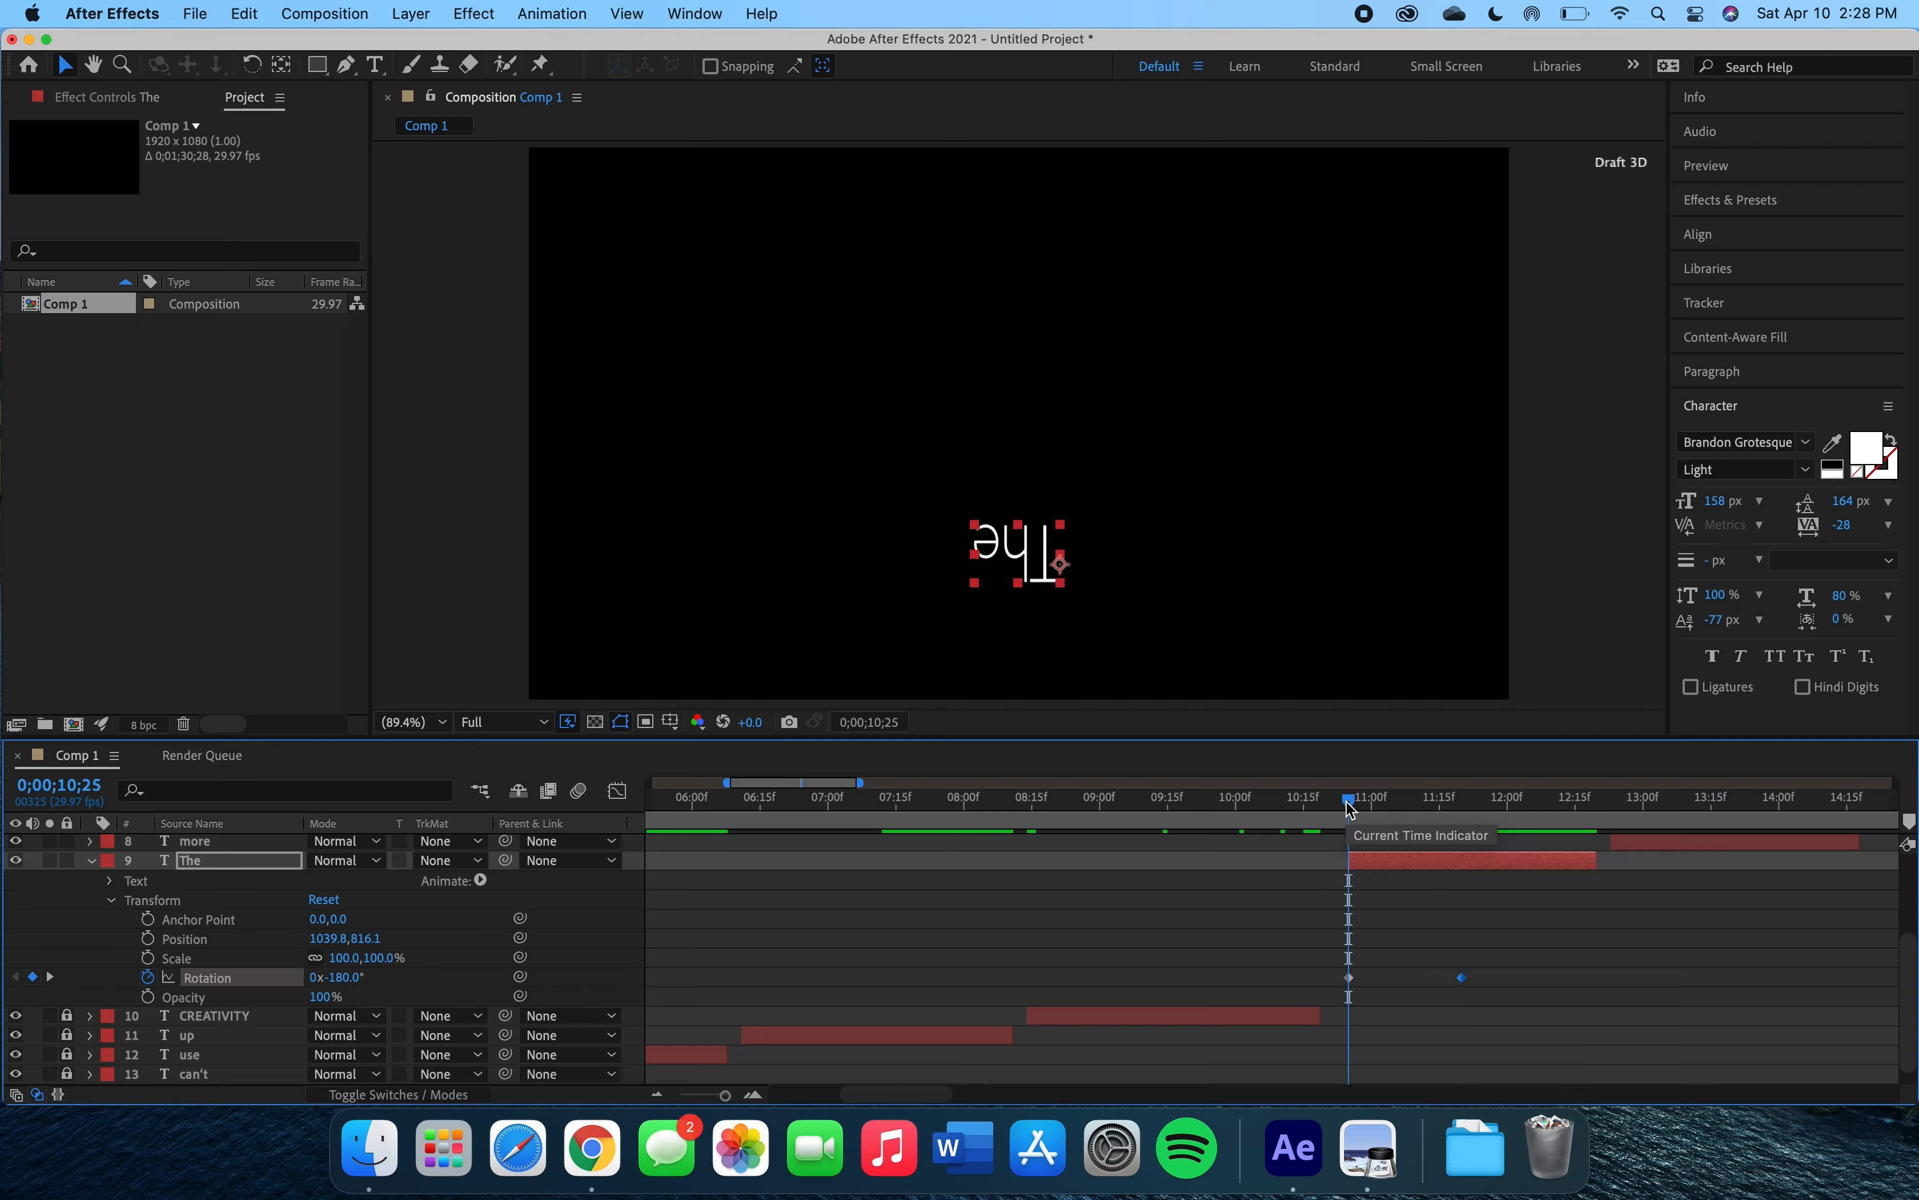
pyautogui.press('space')
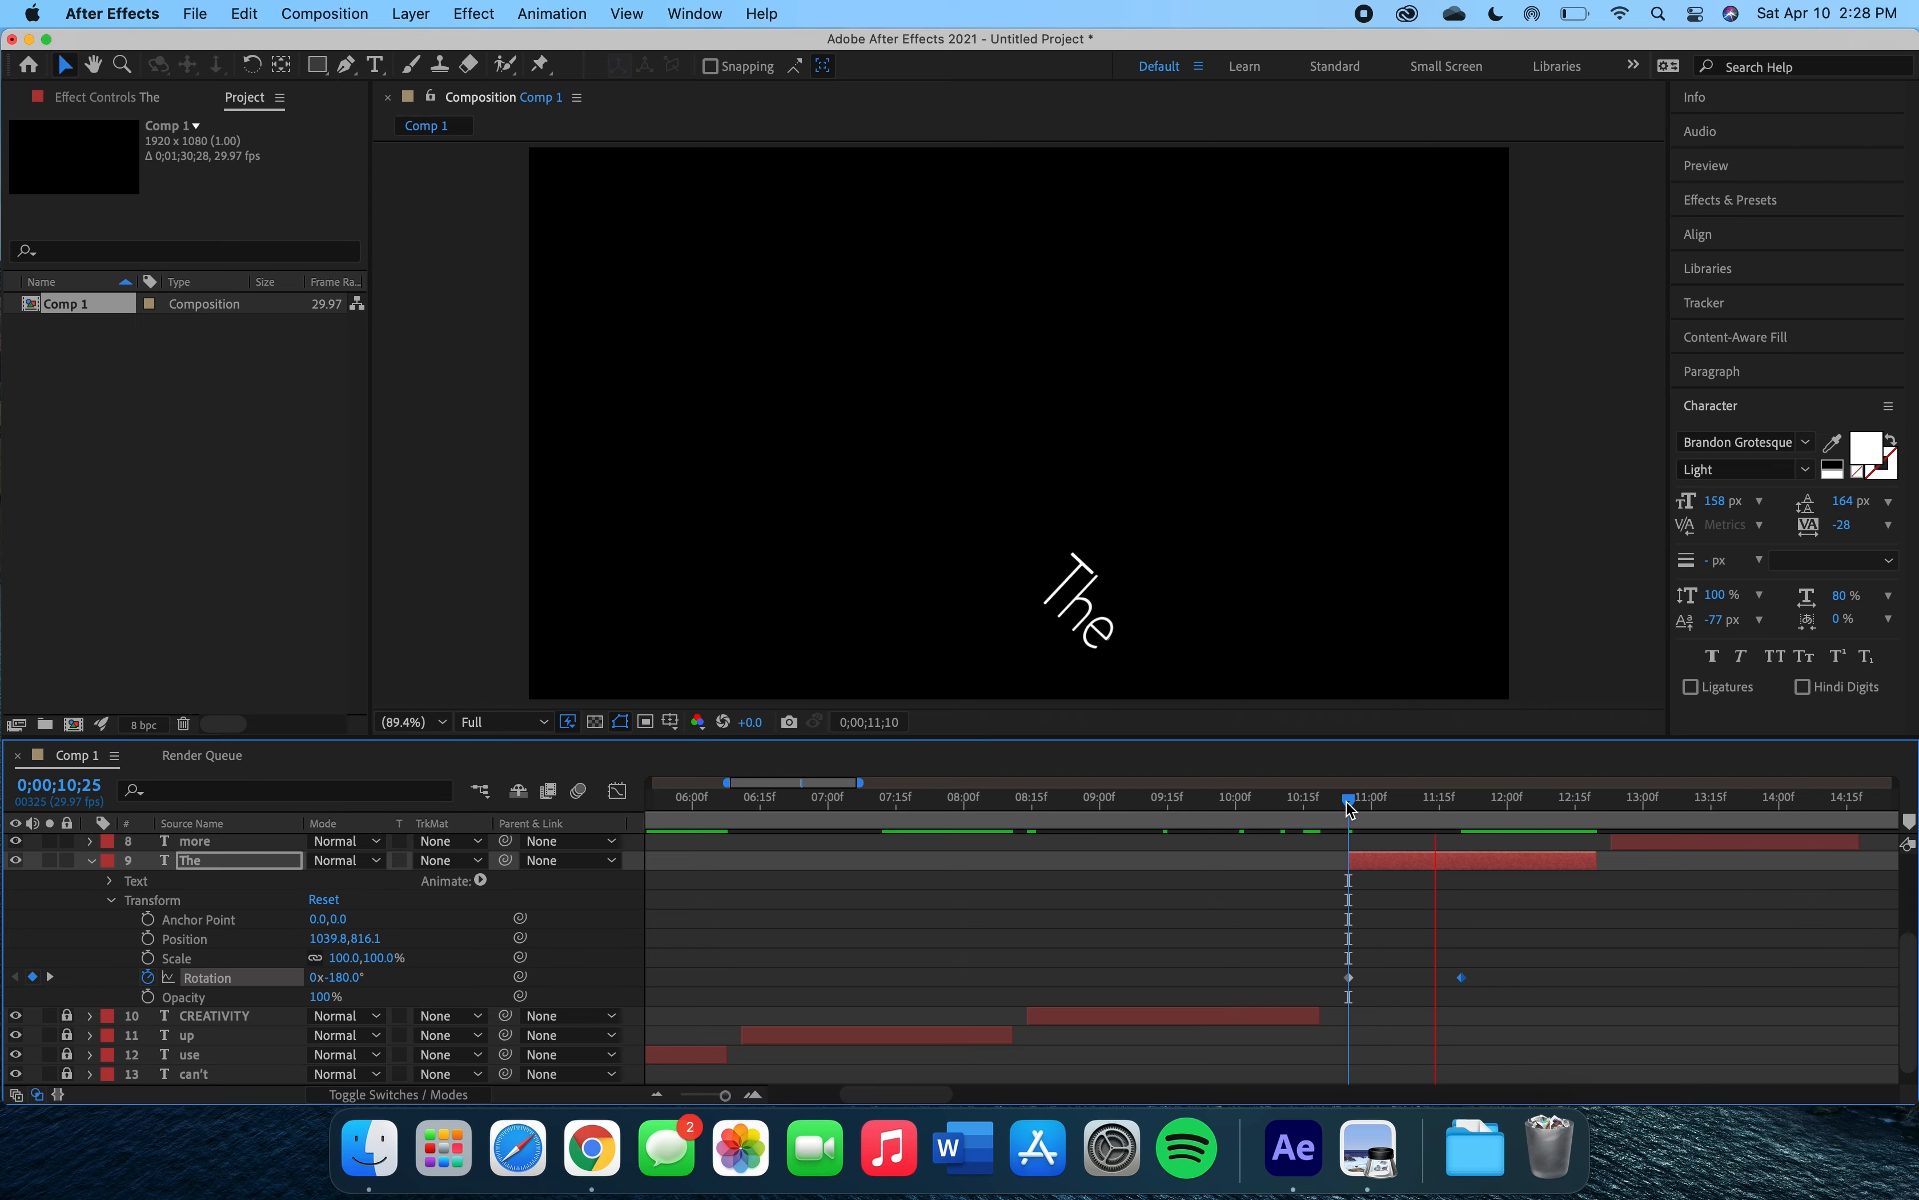